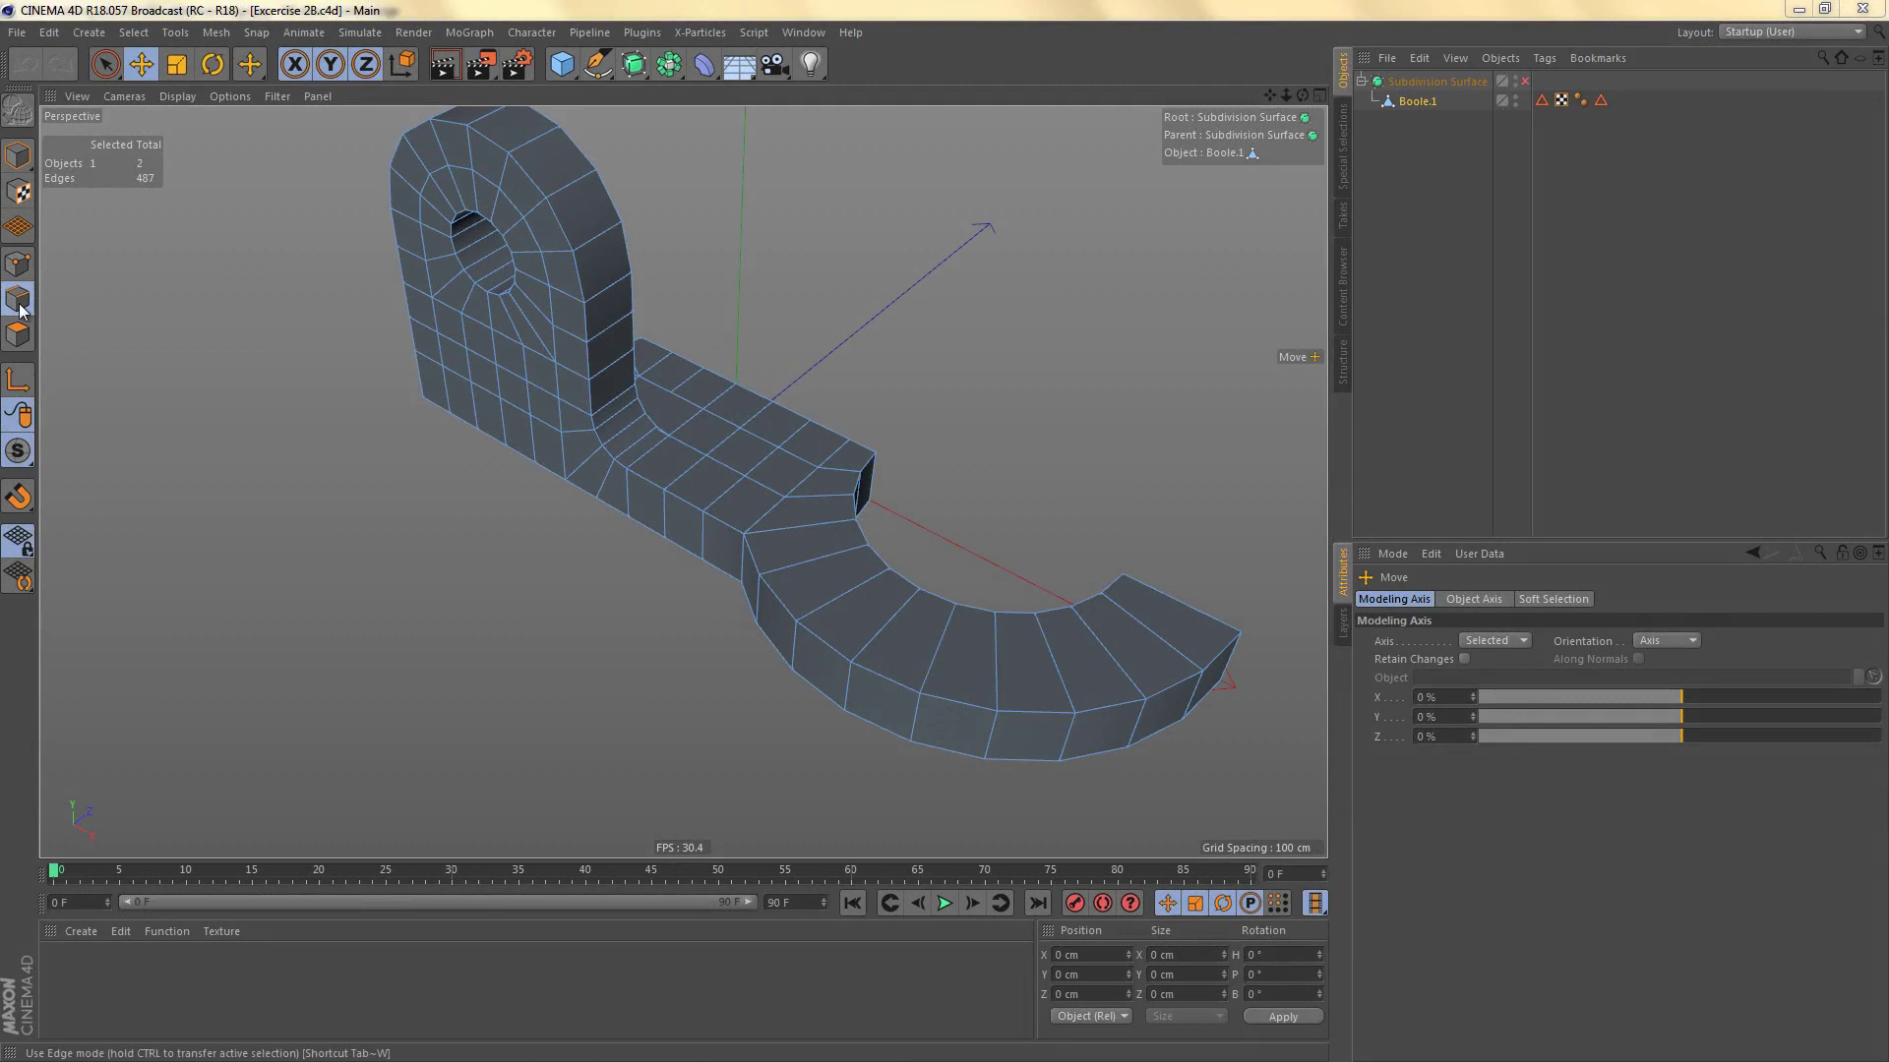
# Step: Select all phong break edges of the bracket mesh with Phong Break Selection
pyautogui.click(136, 34)
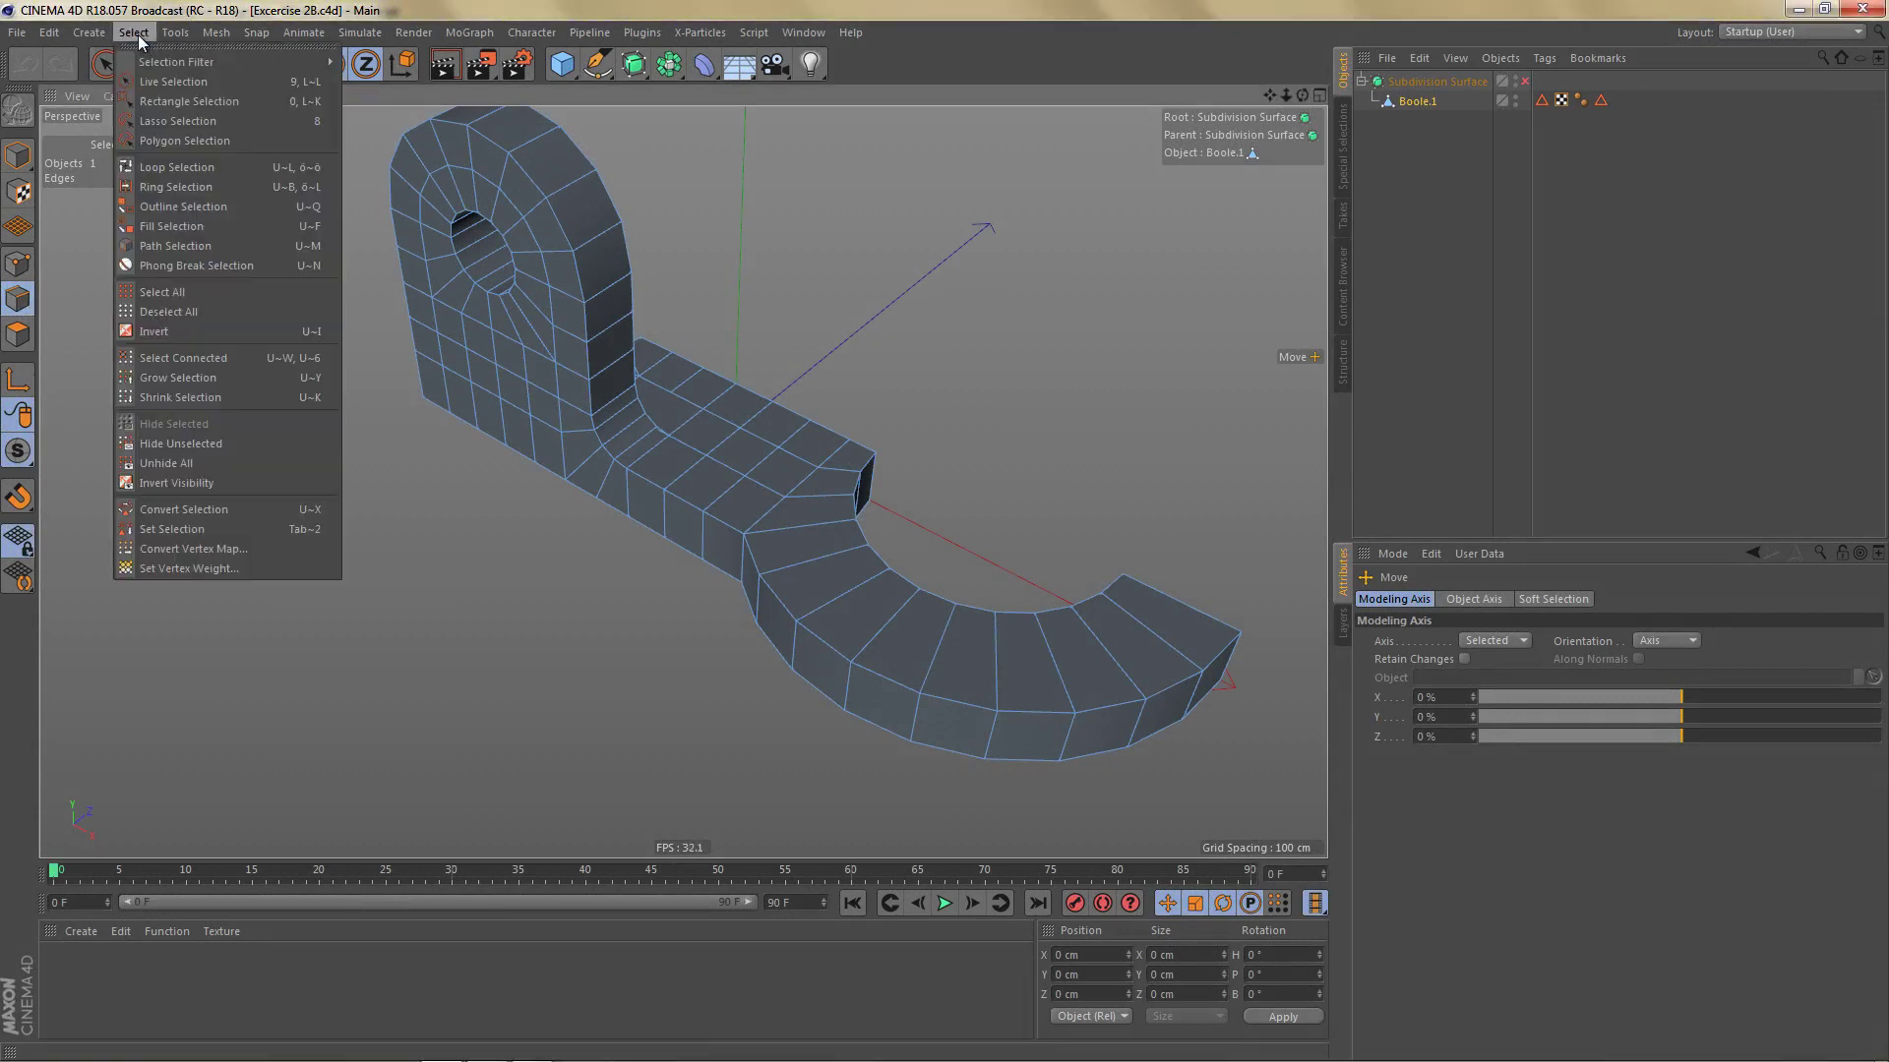
pyautogui.click(262, 269)
pyautogui.keyDown('alt'); pyautogui.moveTo(551, 423); pyautogui.dragTo(506, 463, button='middle'); pyautogui.keyUp('alt')
pyautogui.click(1402, 727)
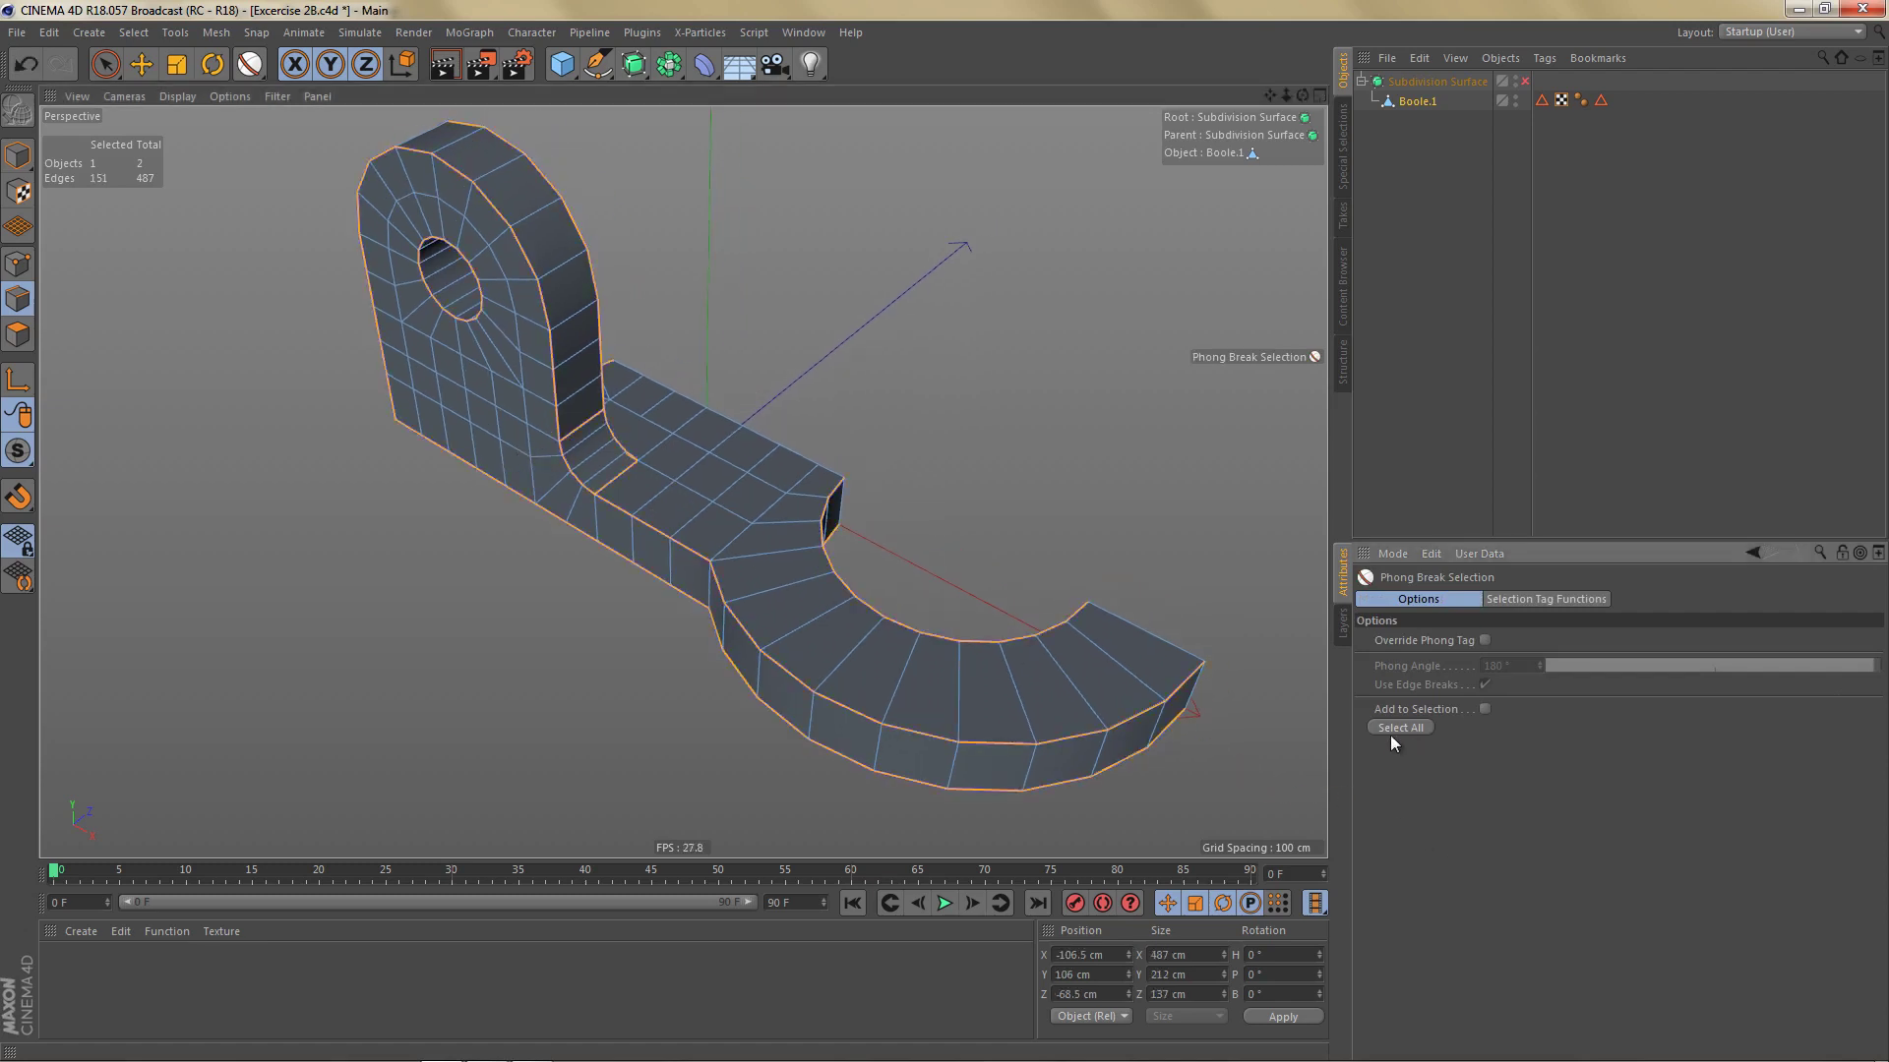
# Step: Deselect the two edges crossing the fillet's ends and the short crease edges beside its foot using Live Selection
pyautogui.keyDown('alt'); pyautogui.moveTo(598, 504); pyautogui.dragTo(638, 405); pyautogui.keyUp('alt')
pyautogui.press('space')
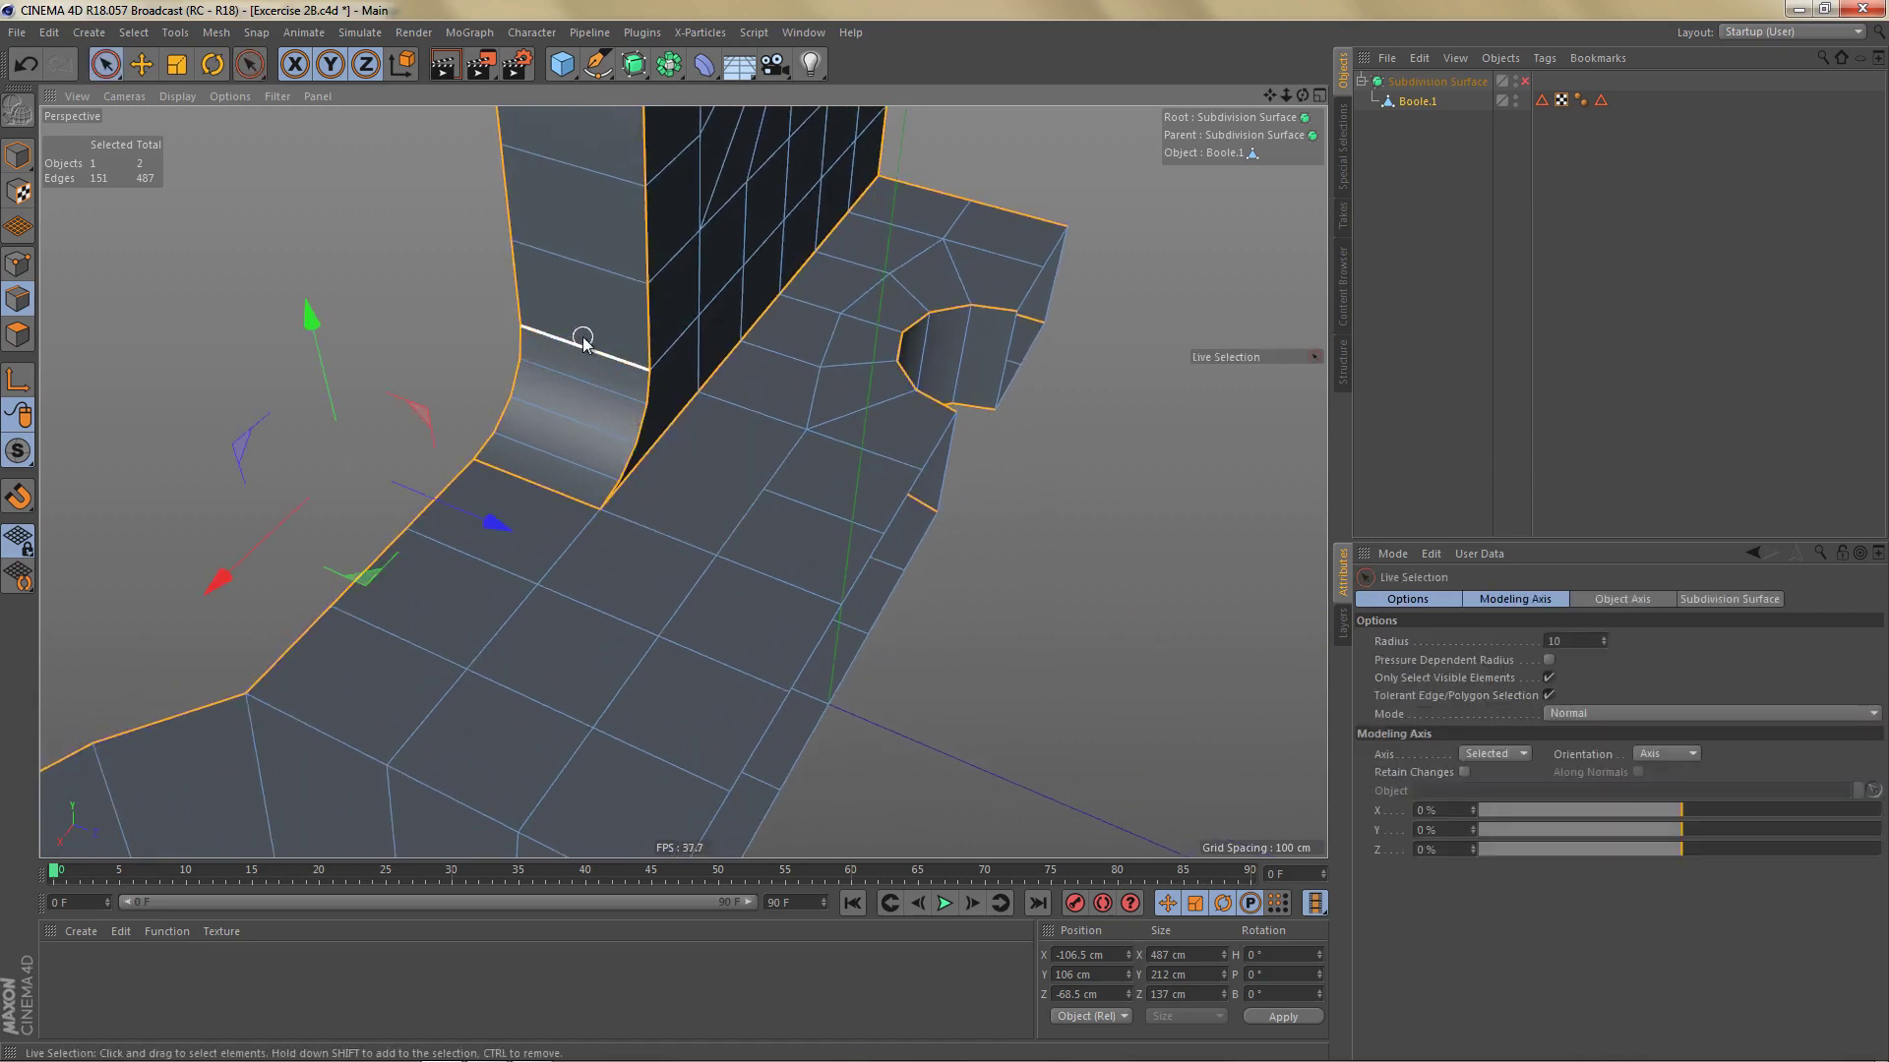
pyautogui.keyDown('ctrl'); pyautogui.click(584, 340); pyautogui.keyUp('ctrl')
pyautogui.keyDown('ctrl'); pyautogui.click(538, 484); pyautogui.keyUp('ctrl')
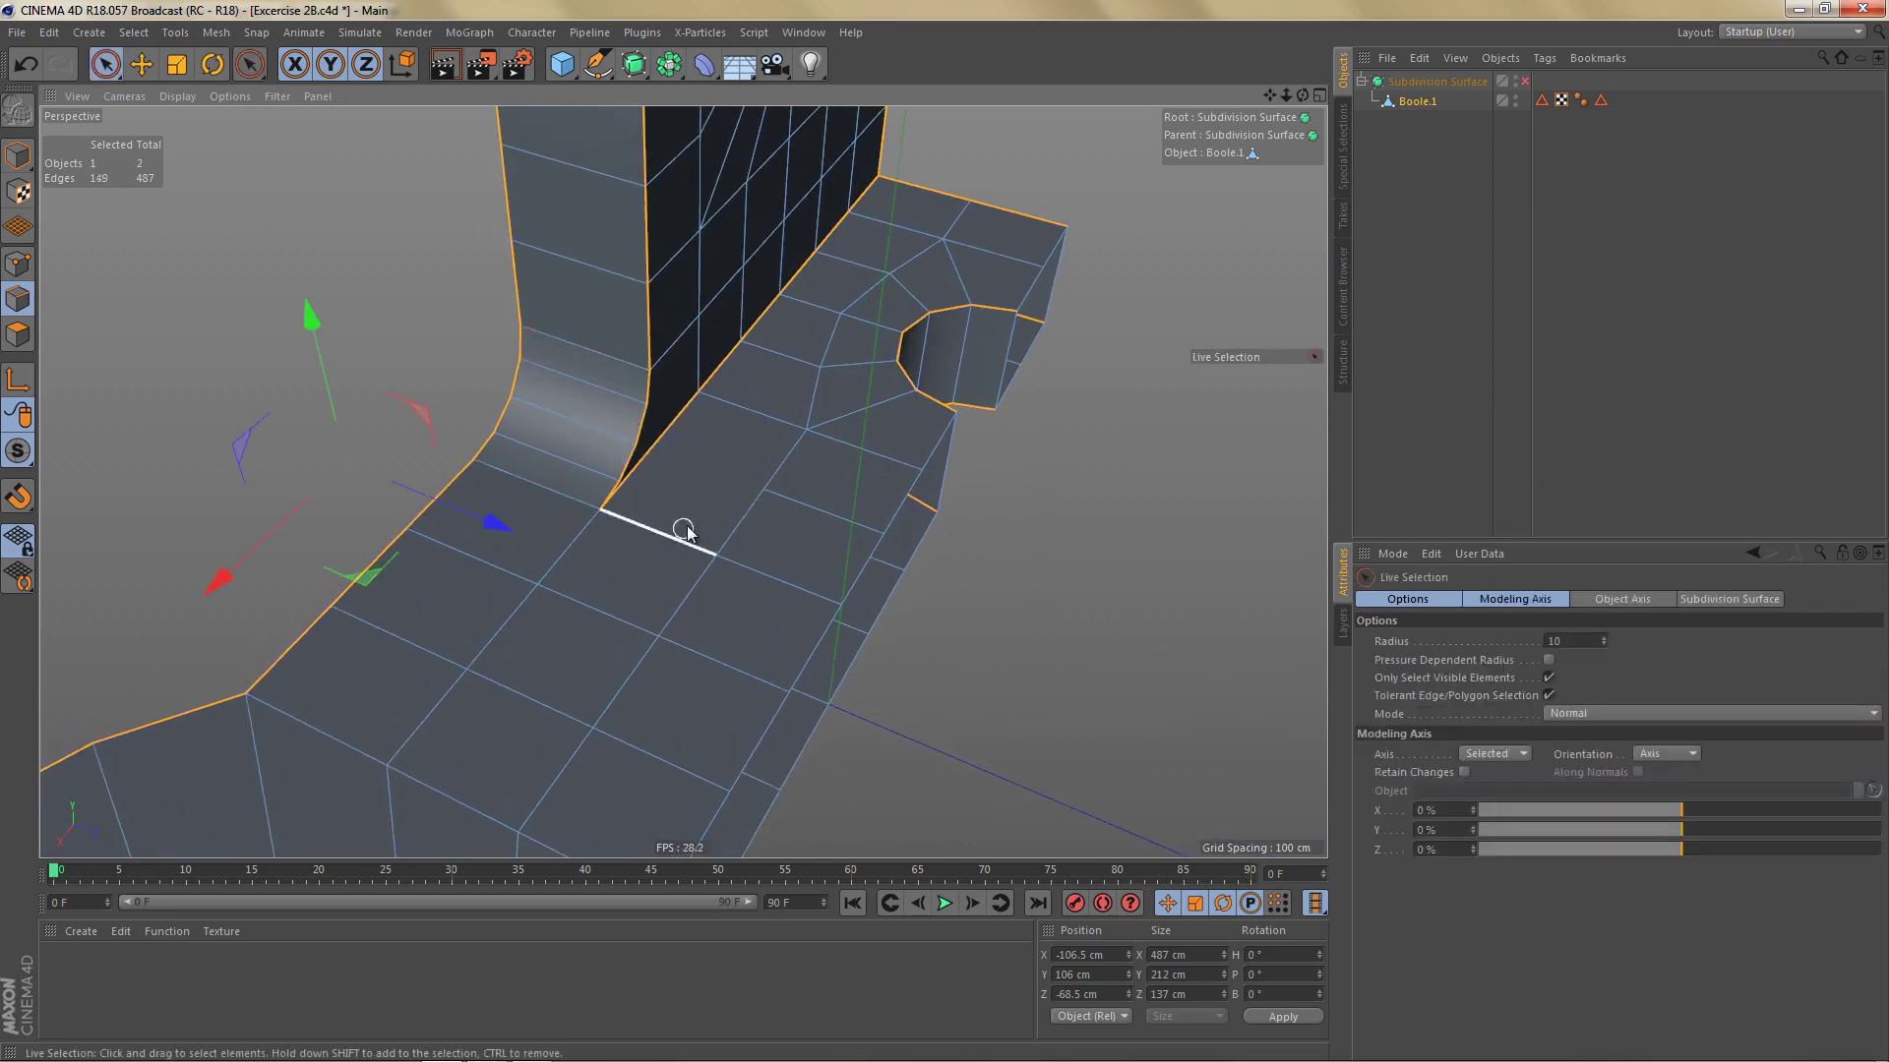
pyautogui.scroll(3, 687, 515)
pyautogui.keyDown('alt'); pyautogui.moveTo(686, 519); pyautogui.dragTo(624, 493); pyautogui.keyUp('alt')
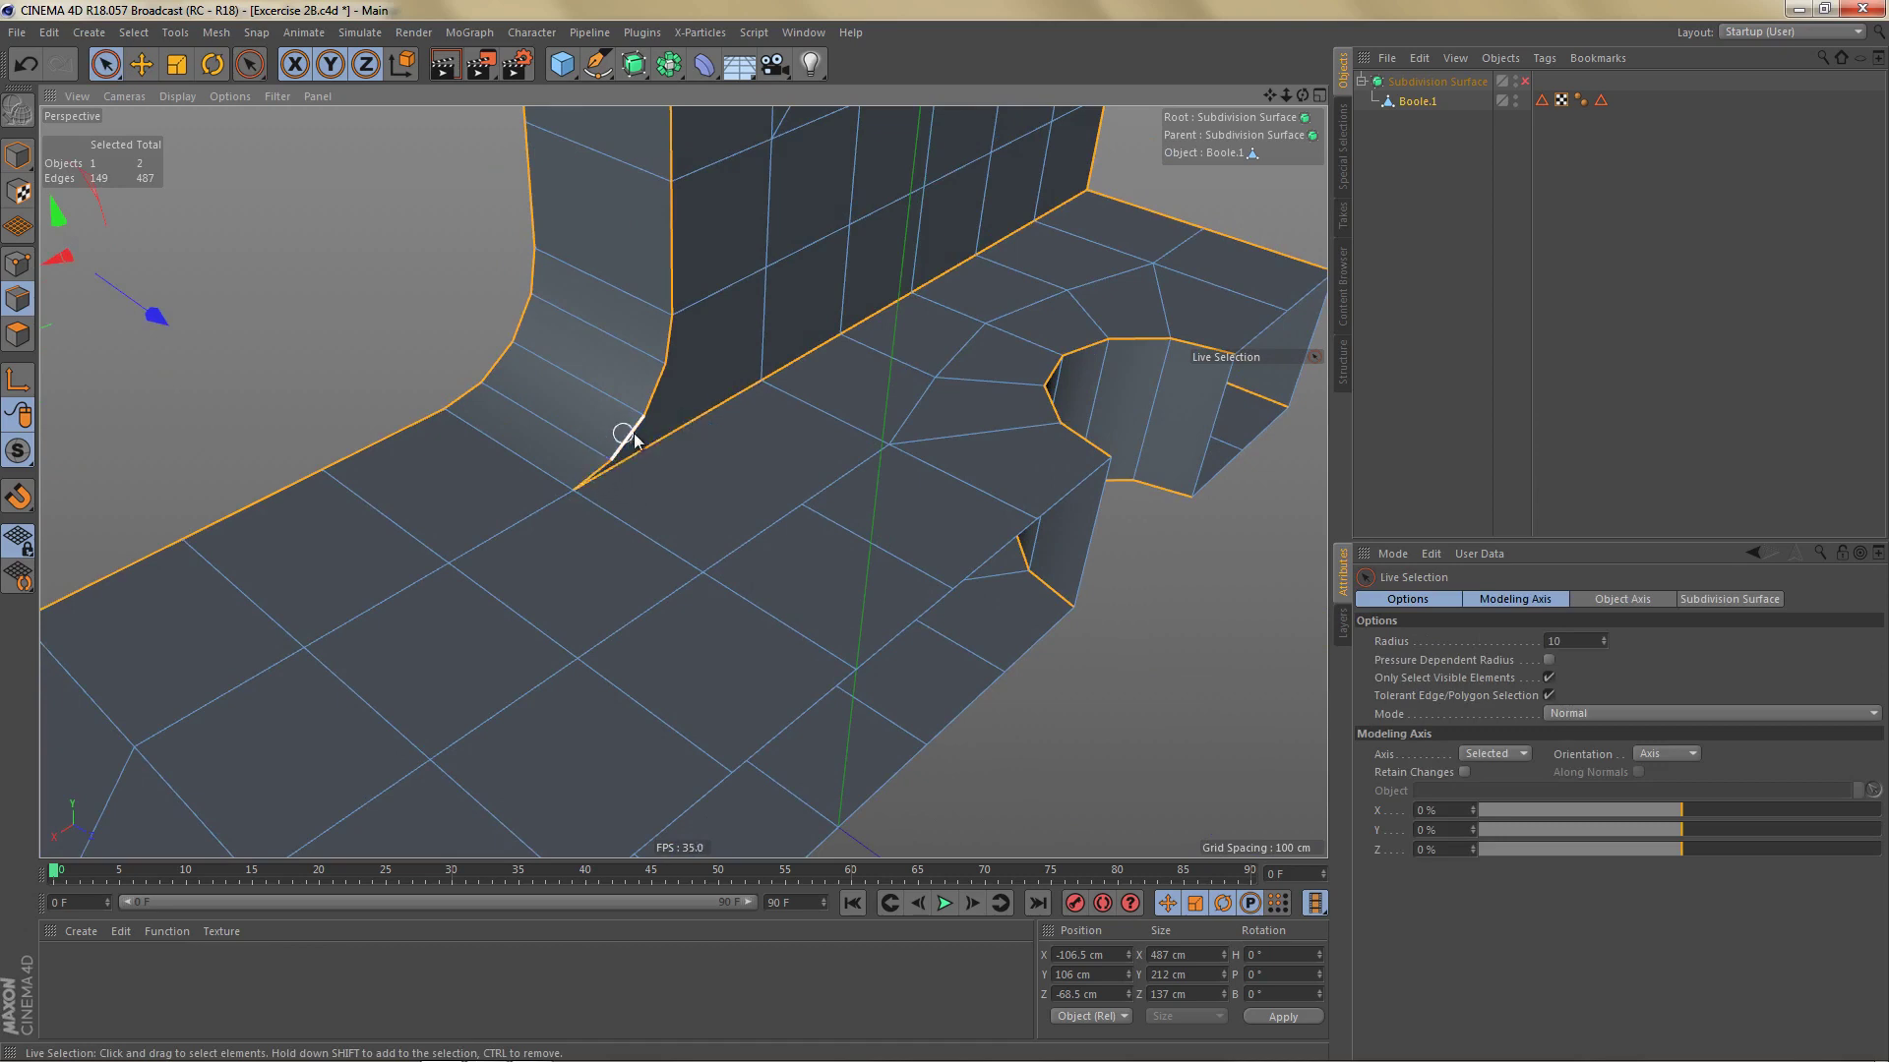
pyautogui.keyDown('ctrl'); pyautogui.click(591, 482); pyautogui.keyUp('ctrl')
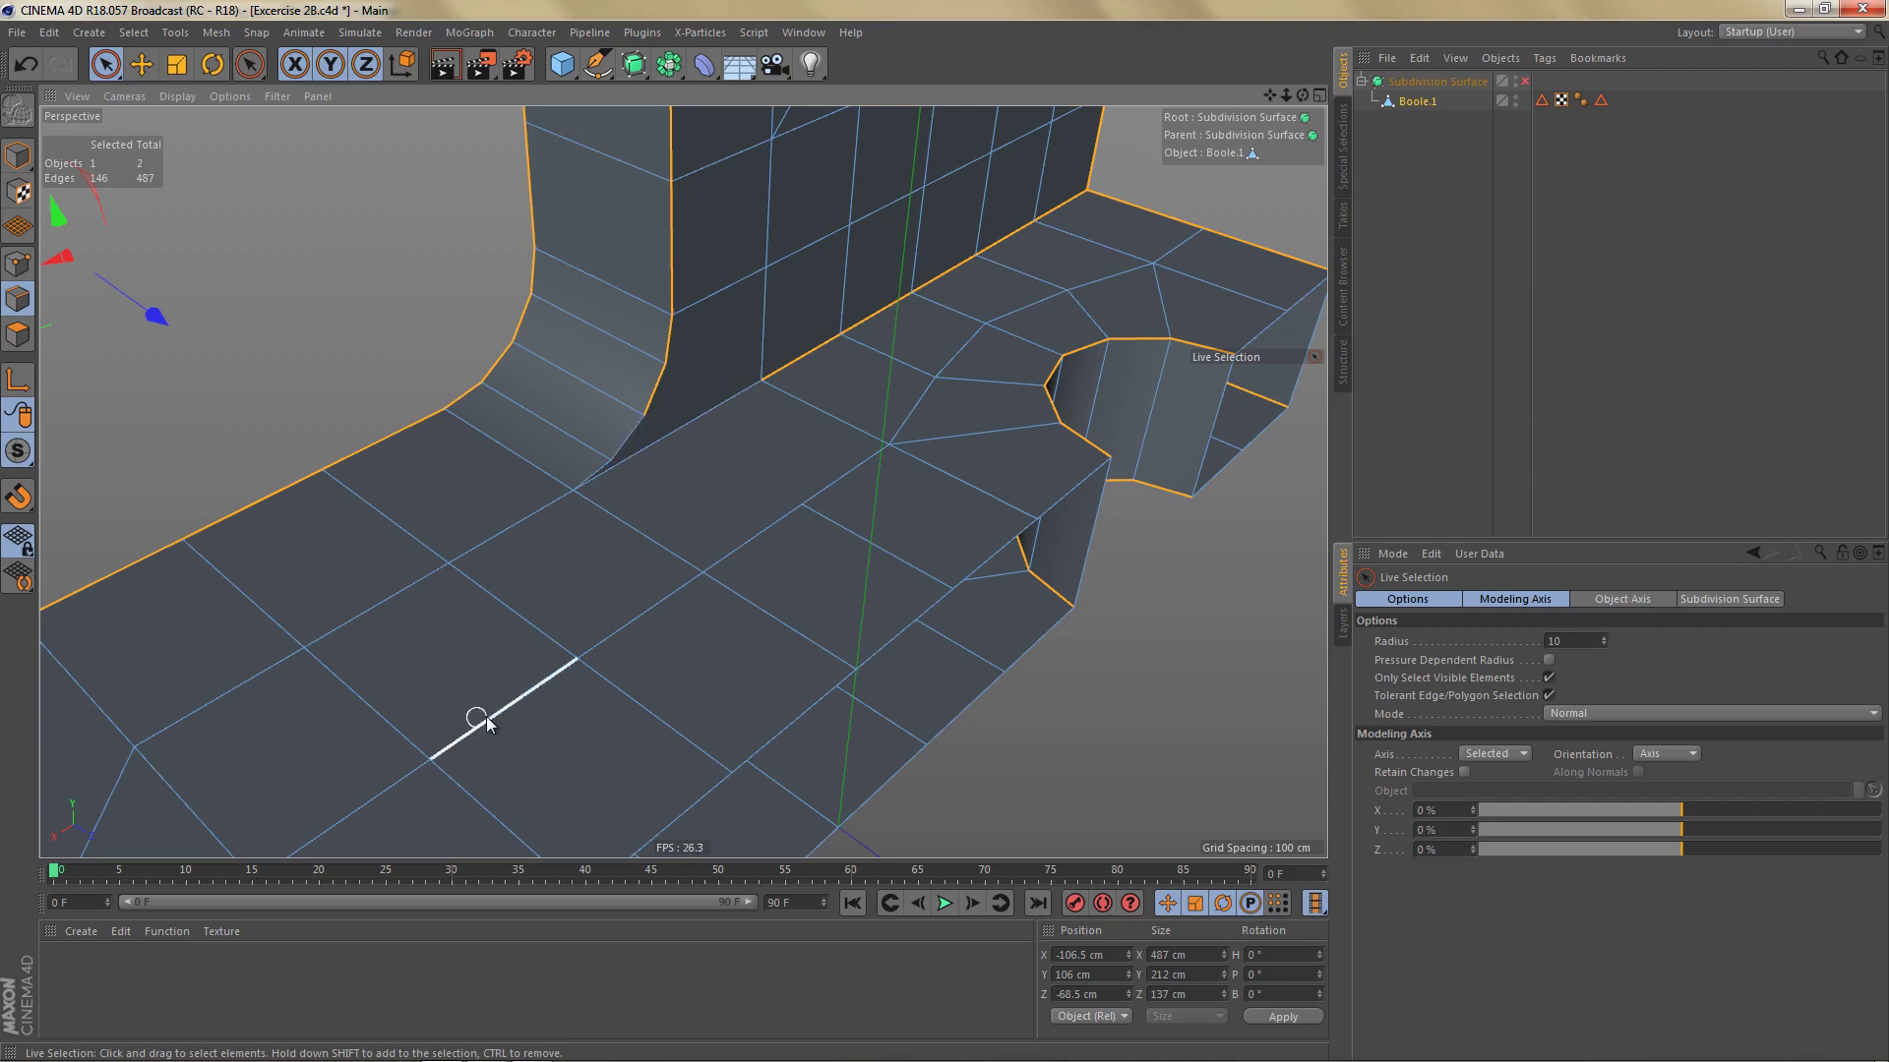
# Step: Bevel the selected edges in Solid mode with an offset of 5 cm
pyautogui.keyDown('alt'); pyautogui.moveTo(734, 476); pyautogui.dragTo(713, 517, button='right'); pyautogui.keyUp('alt')
pyautogui.rightClick(716, 521)
pyautogui.click(748, 846)
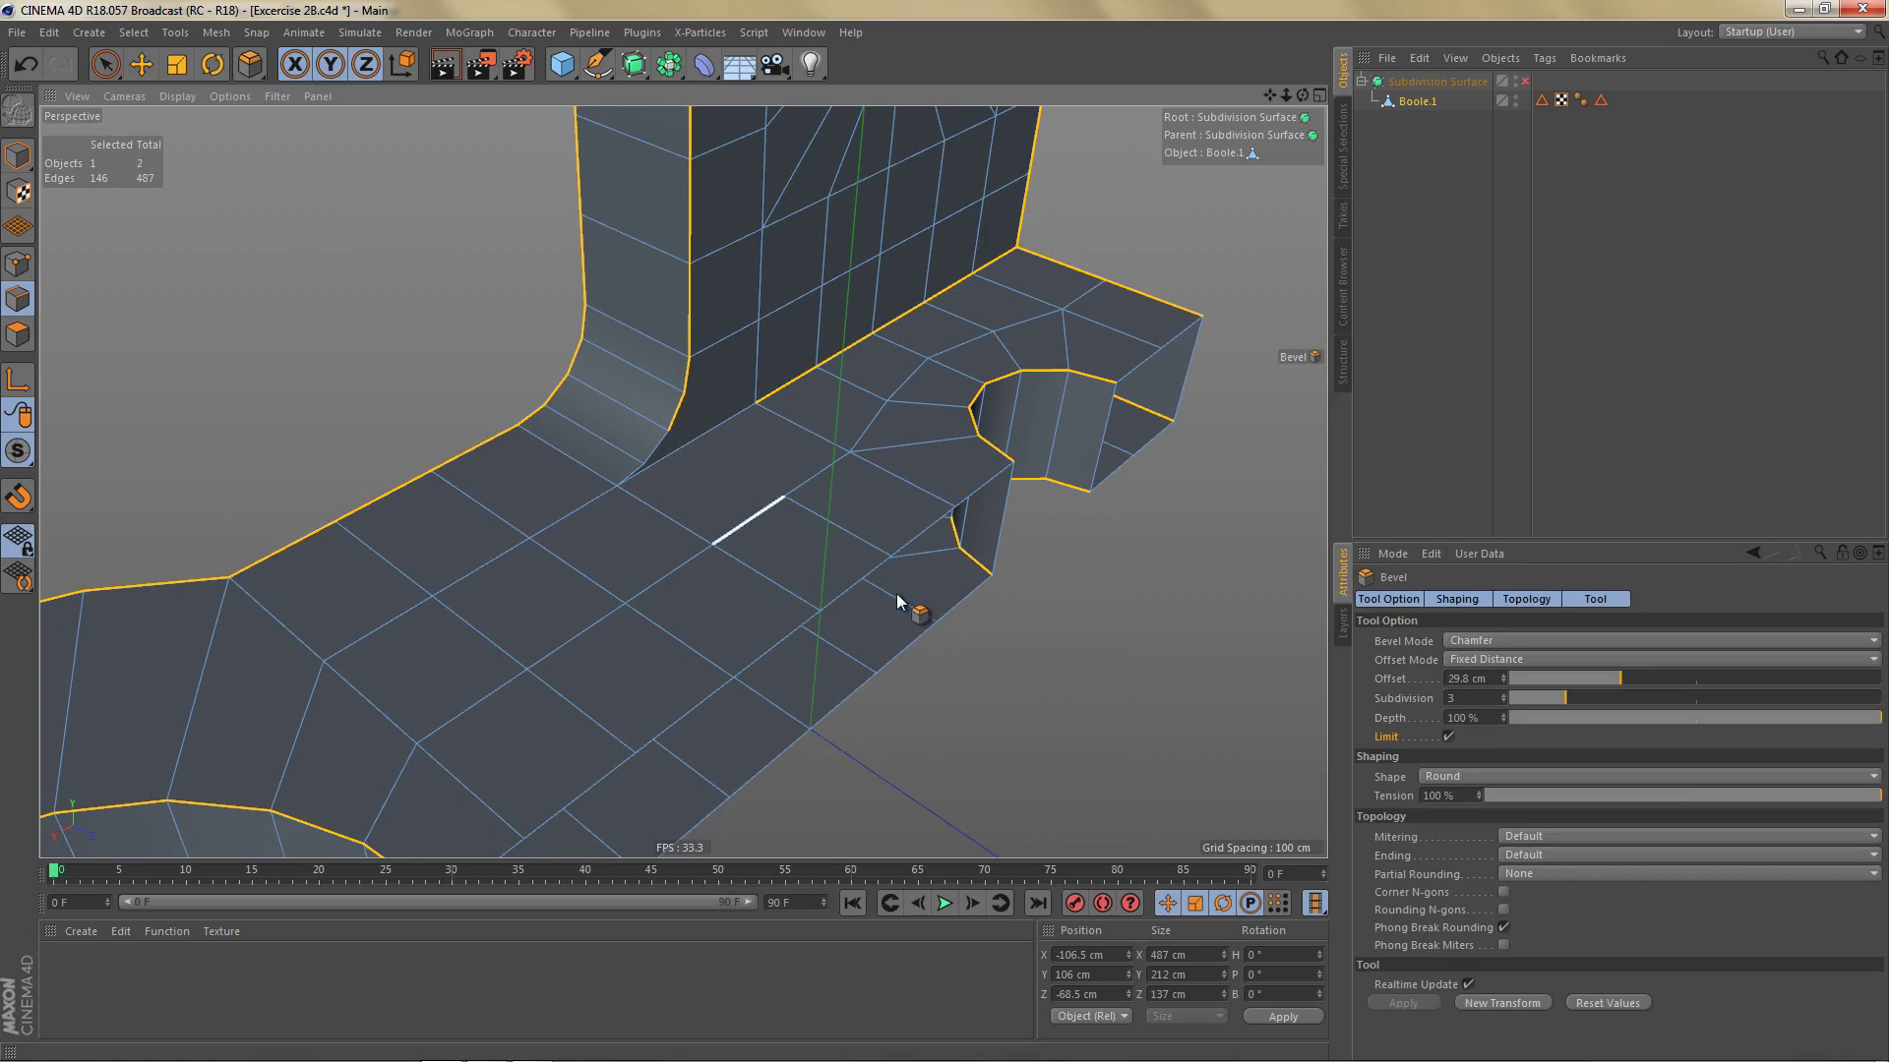
pyautogui.click(1471, 641)
pyautogui.click(1474, 681)
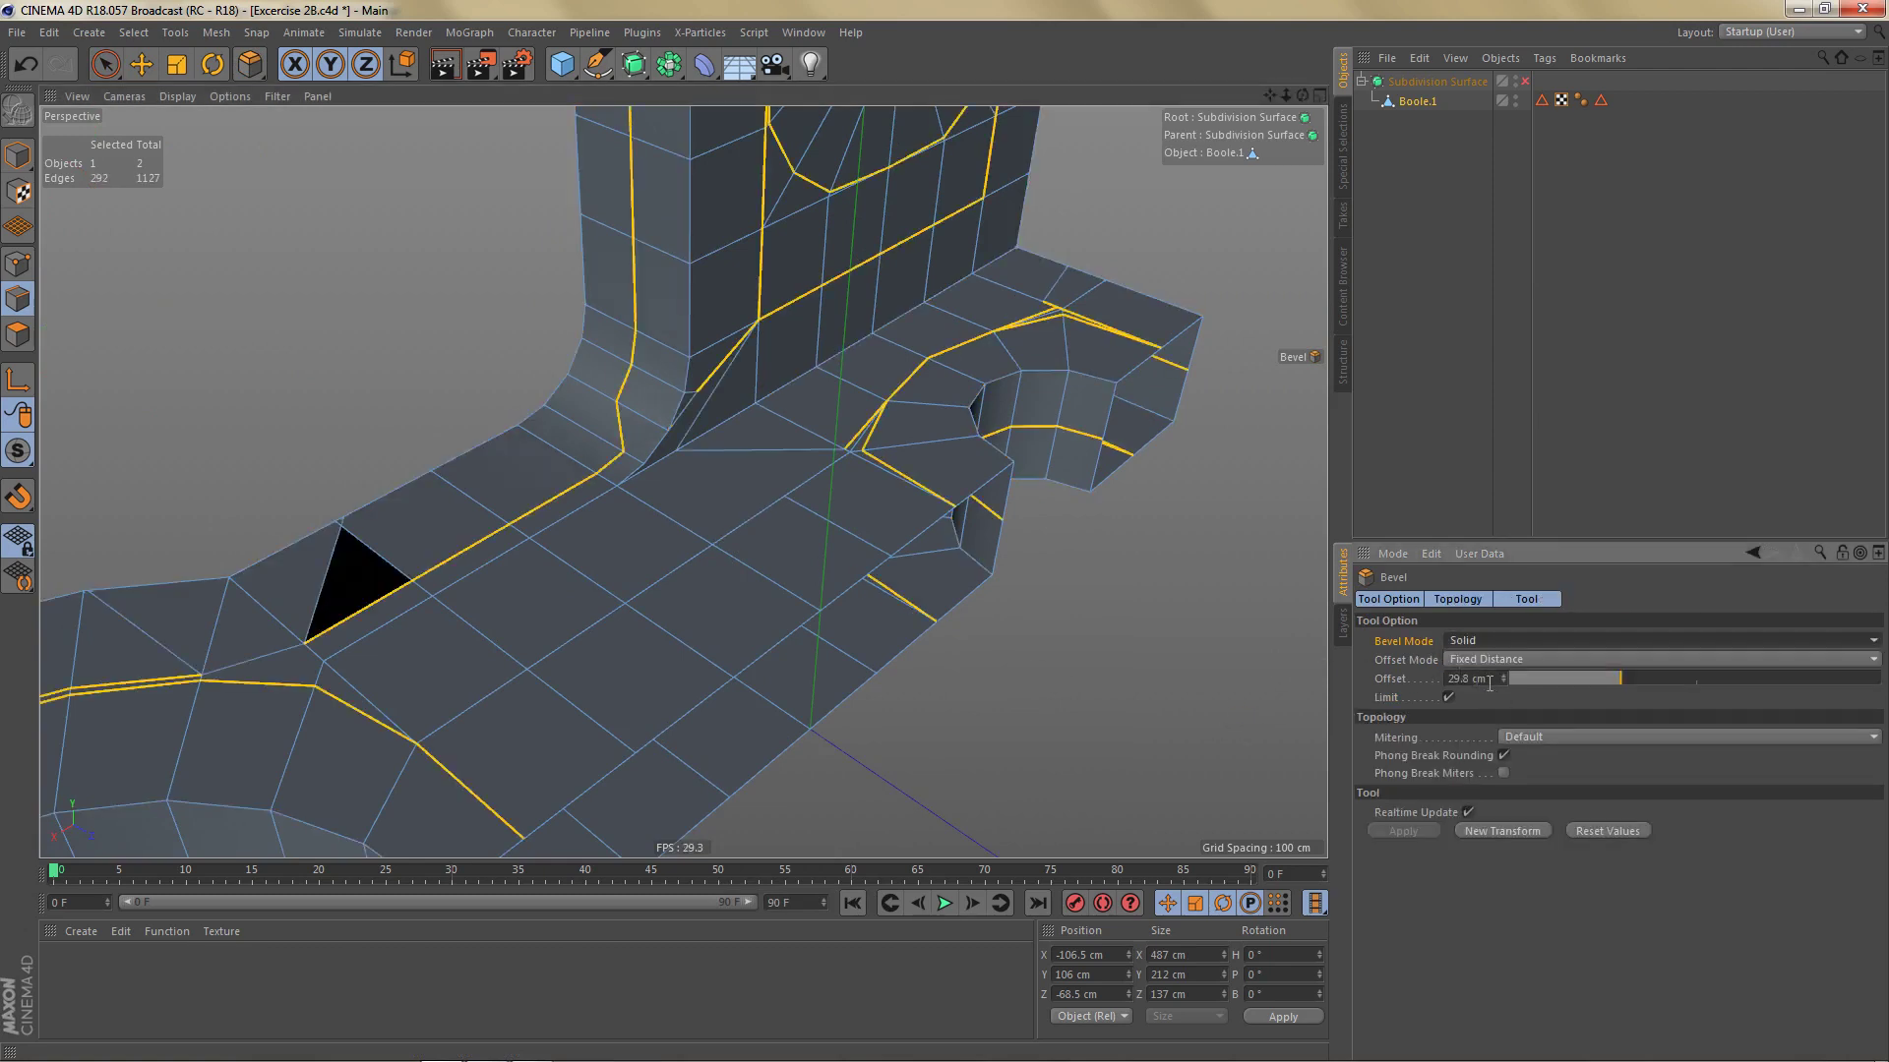
pyautogui.click(1483, 681)
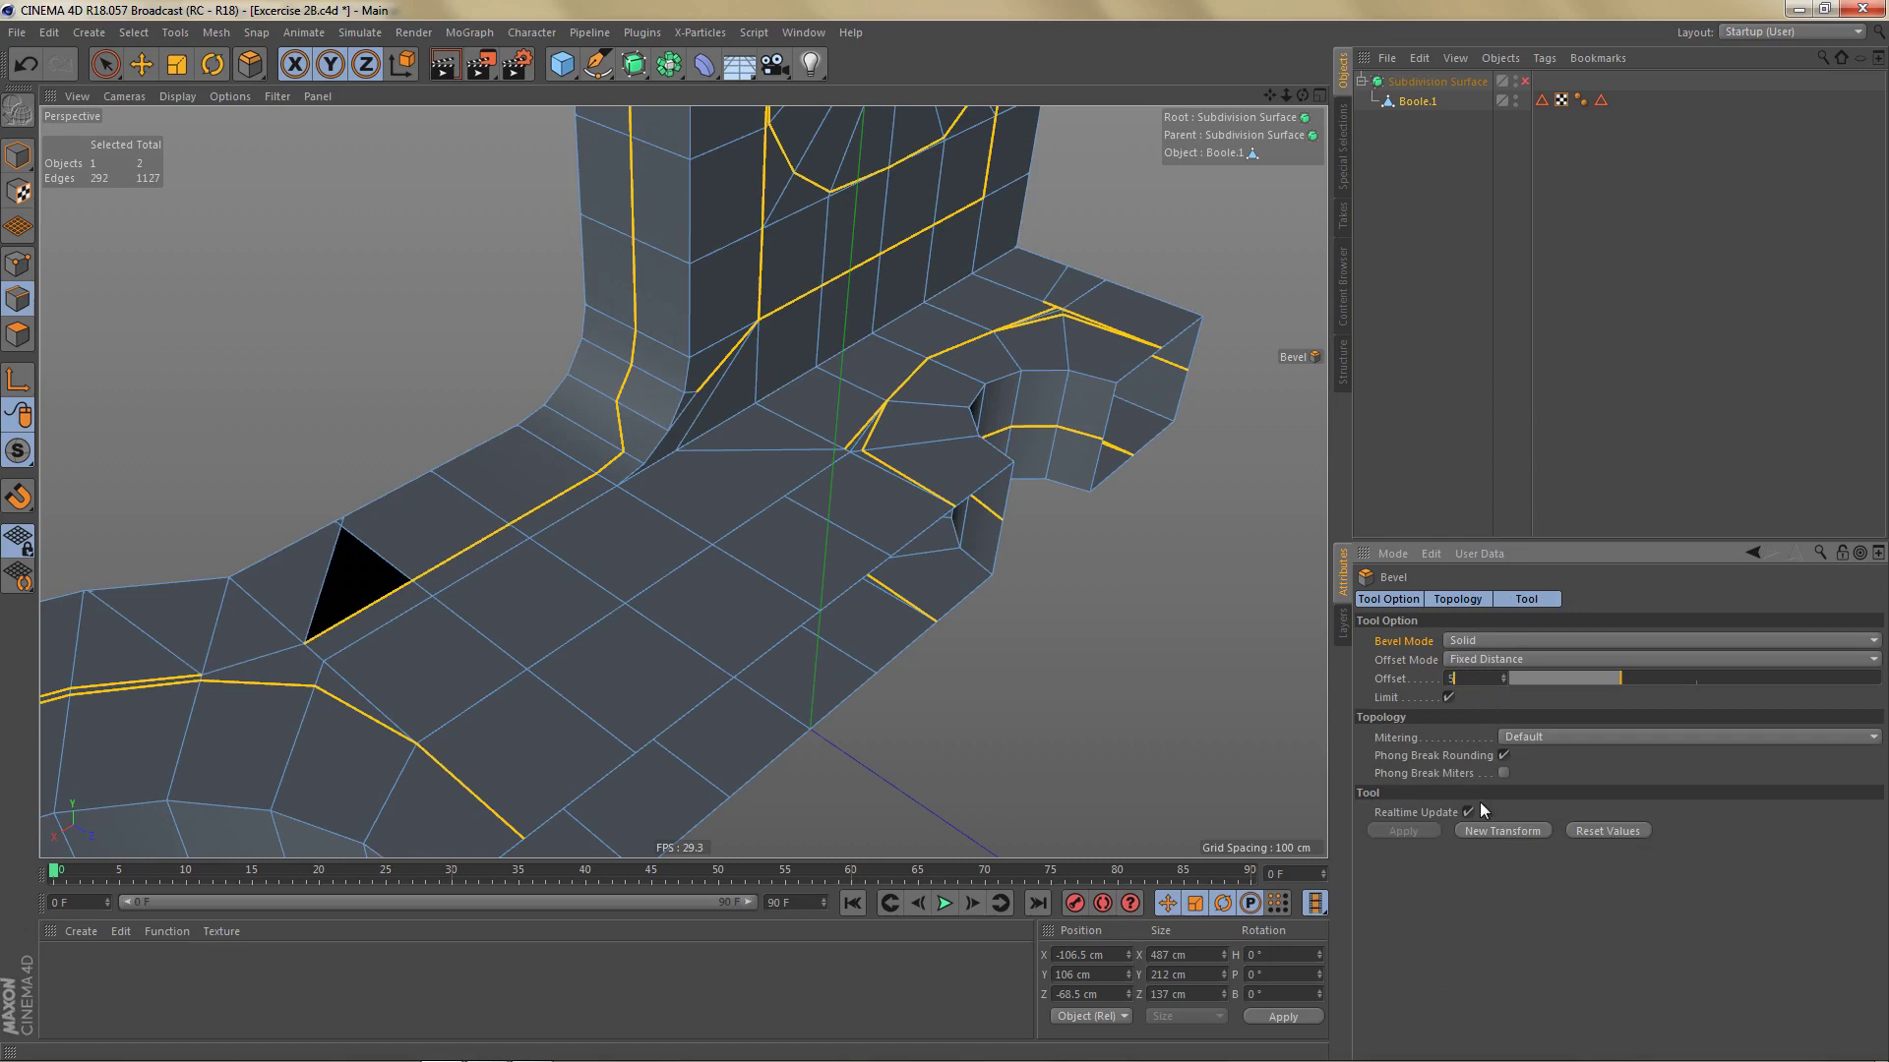
pyautogui.press('Return')
# Step: Check the bevel in a smoothed render, inspect the outer side's corners and set the bevel's mitering to Uniform
pyautogui.keyDown('alt'); pyautogui.moveTo(936, 598); pyautogui.dragTo(930, 638, button='right'); pyautogui.keyUp('alt')
pyautogui.press('q')
pyautogui.hotkey('ctrl', 'r')
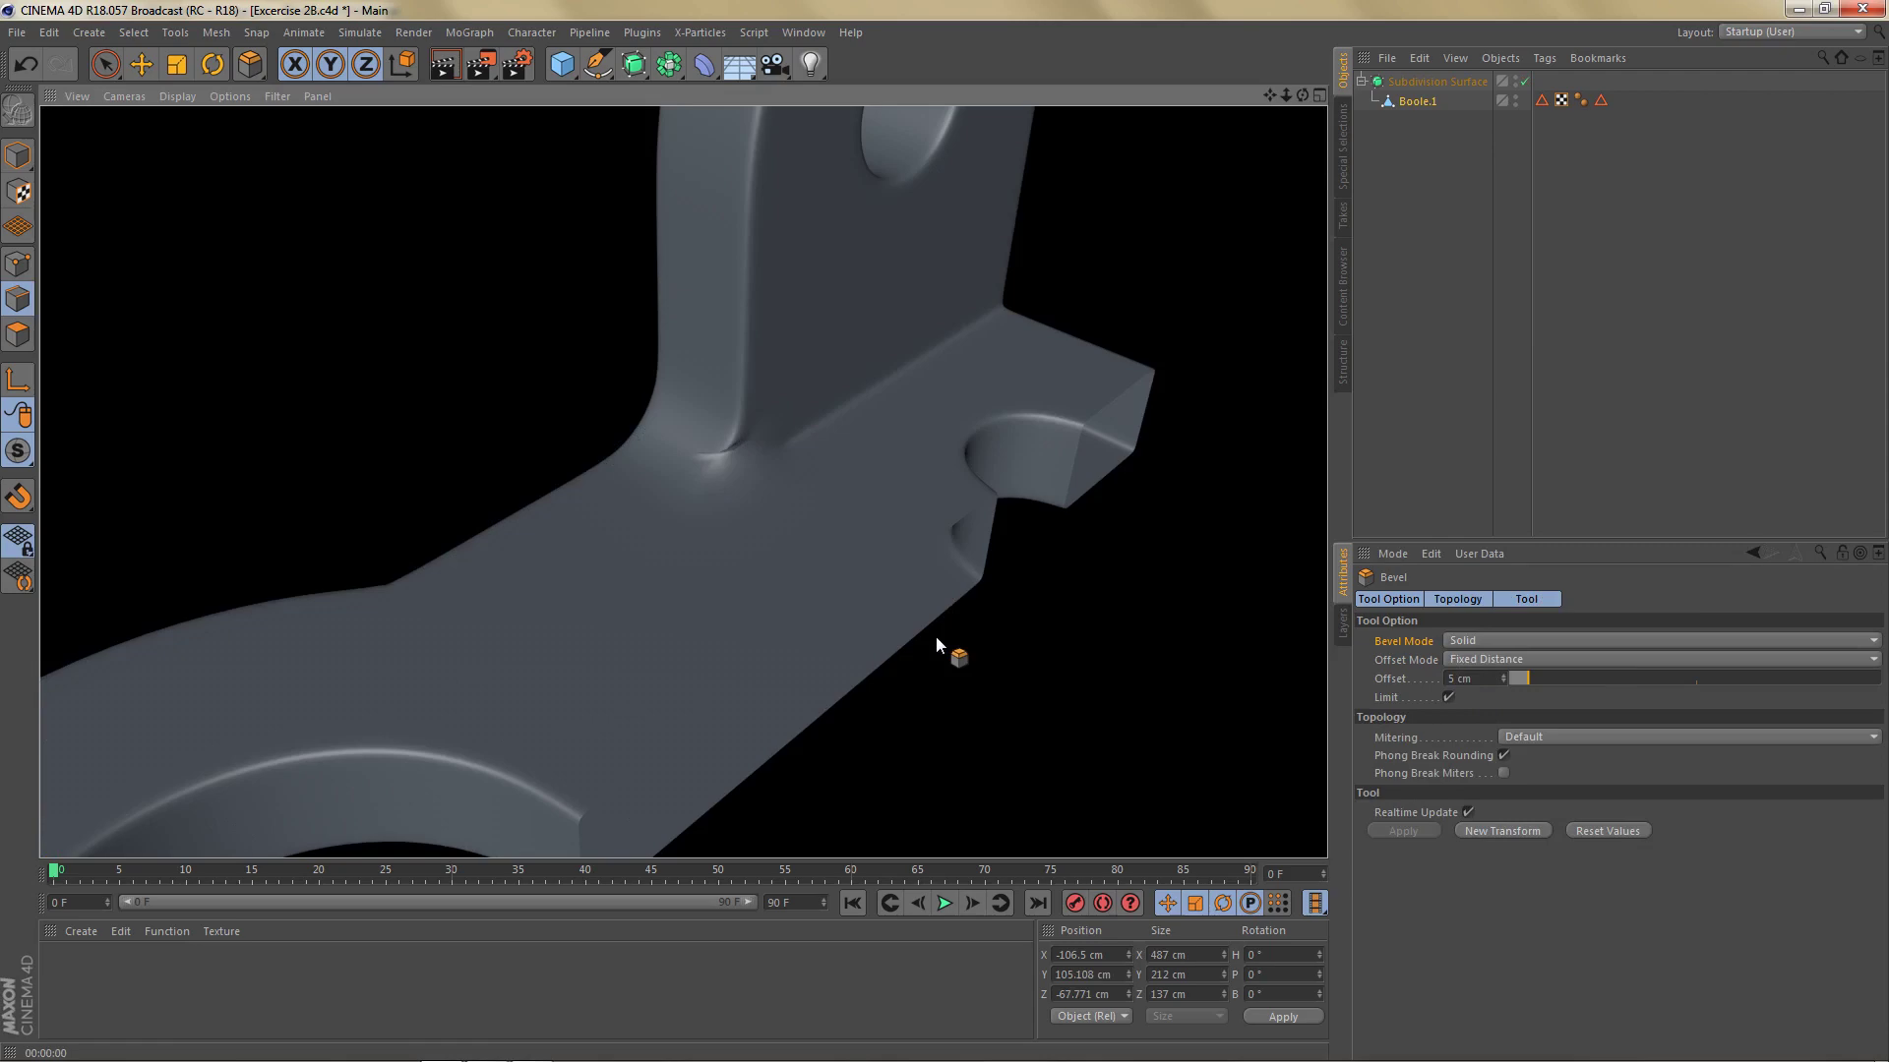
pyautogui.press('q')
pyautogui.keyDown('alt'); pyautogui.moveTo(827, 502); pyautogui.dragTo(1054, 289); pyautogui.keyUp('alt')
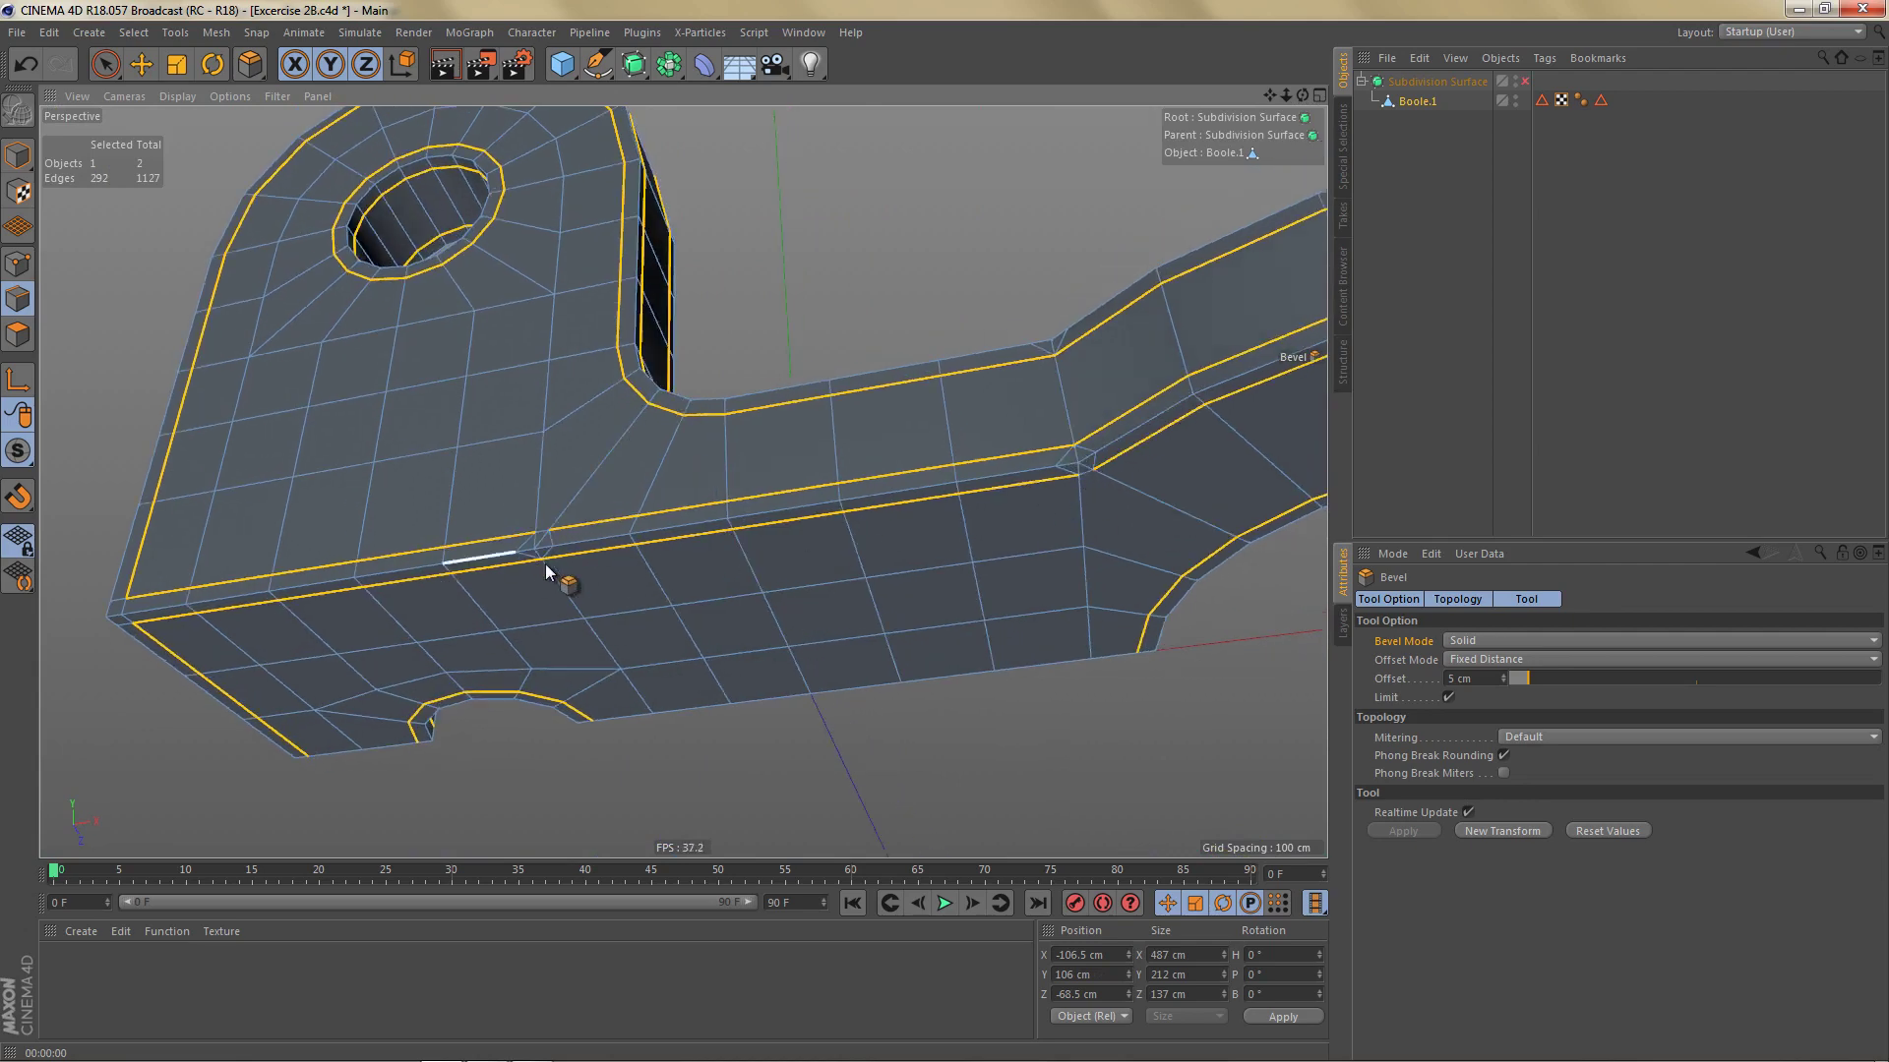
pyautogui.keyDown('alt'); pyautogui.moveTo(819, 534); pyautogui.dragTo(843, 538, button='middle'); pyautogui.keyUp('alt')
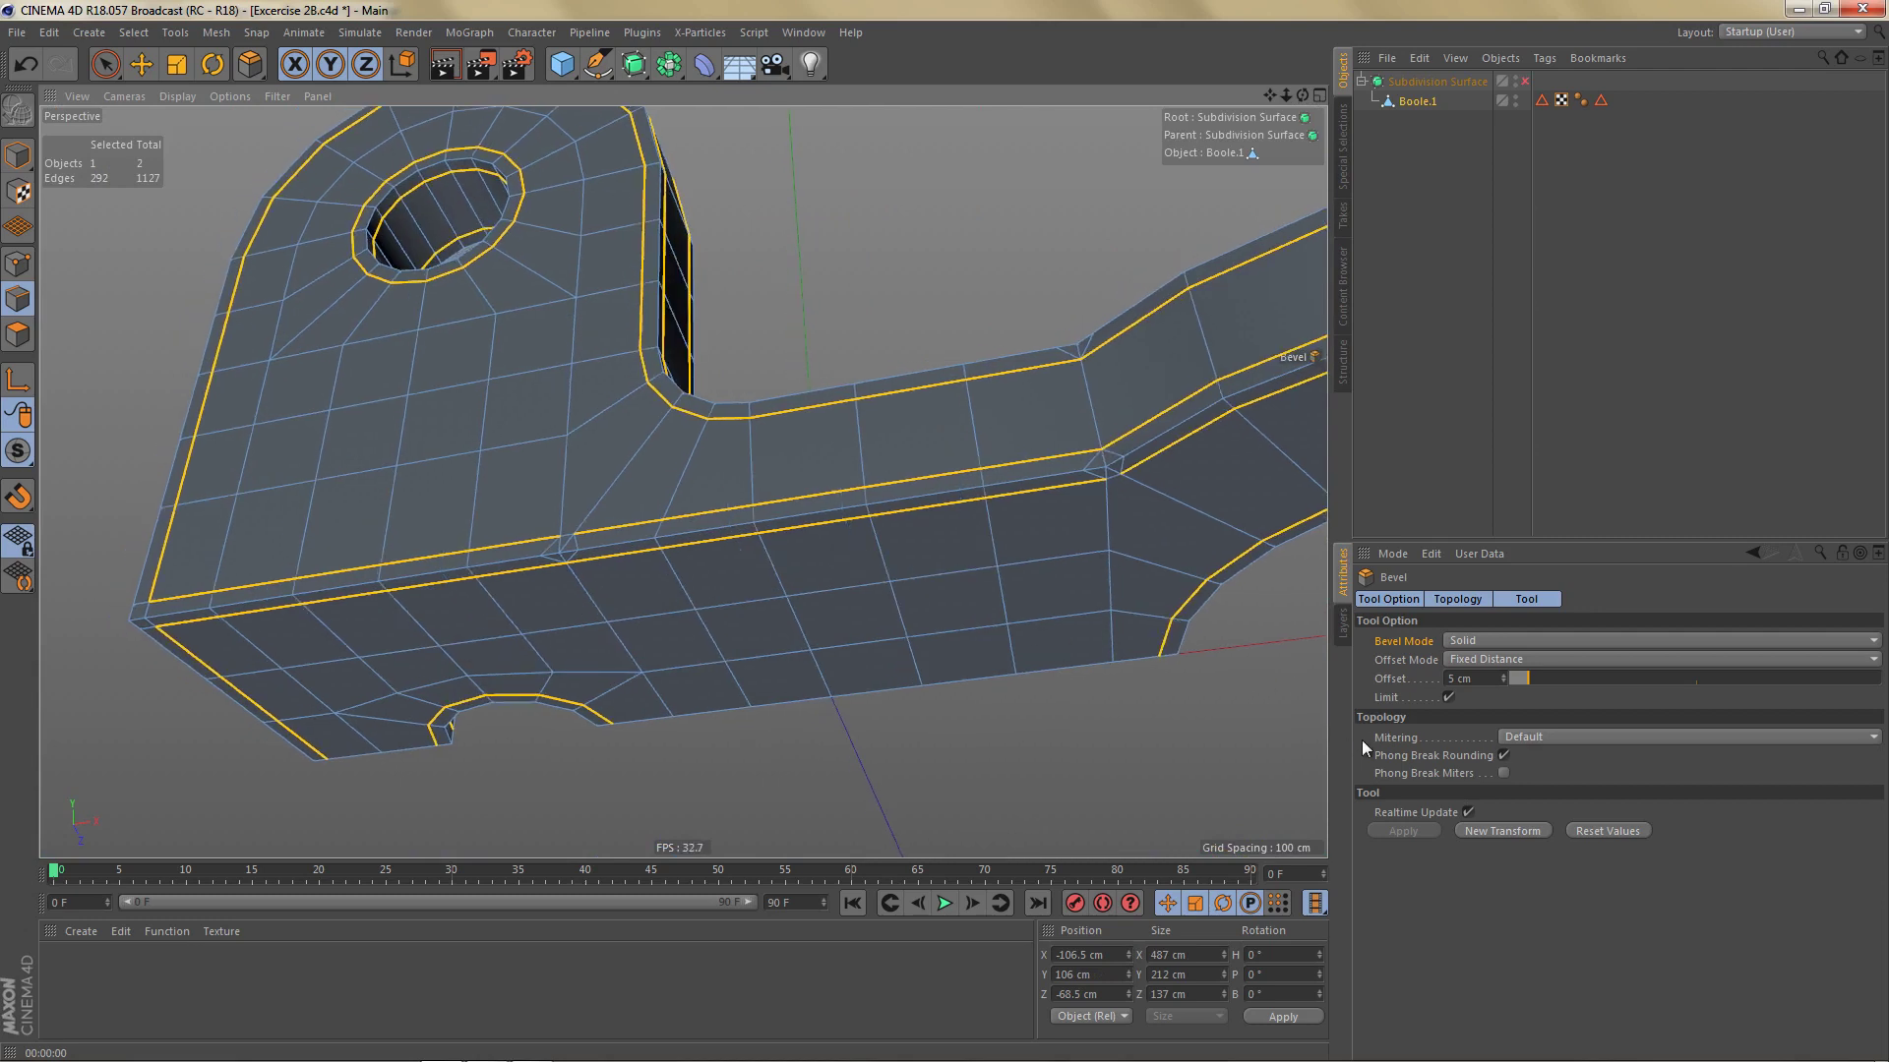
pyautogui.click(1541, 737)
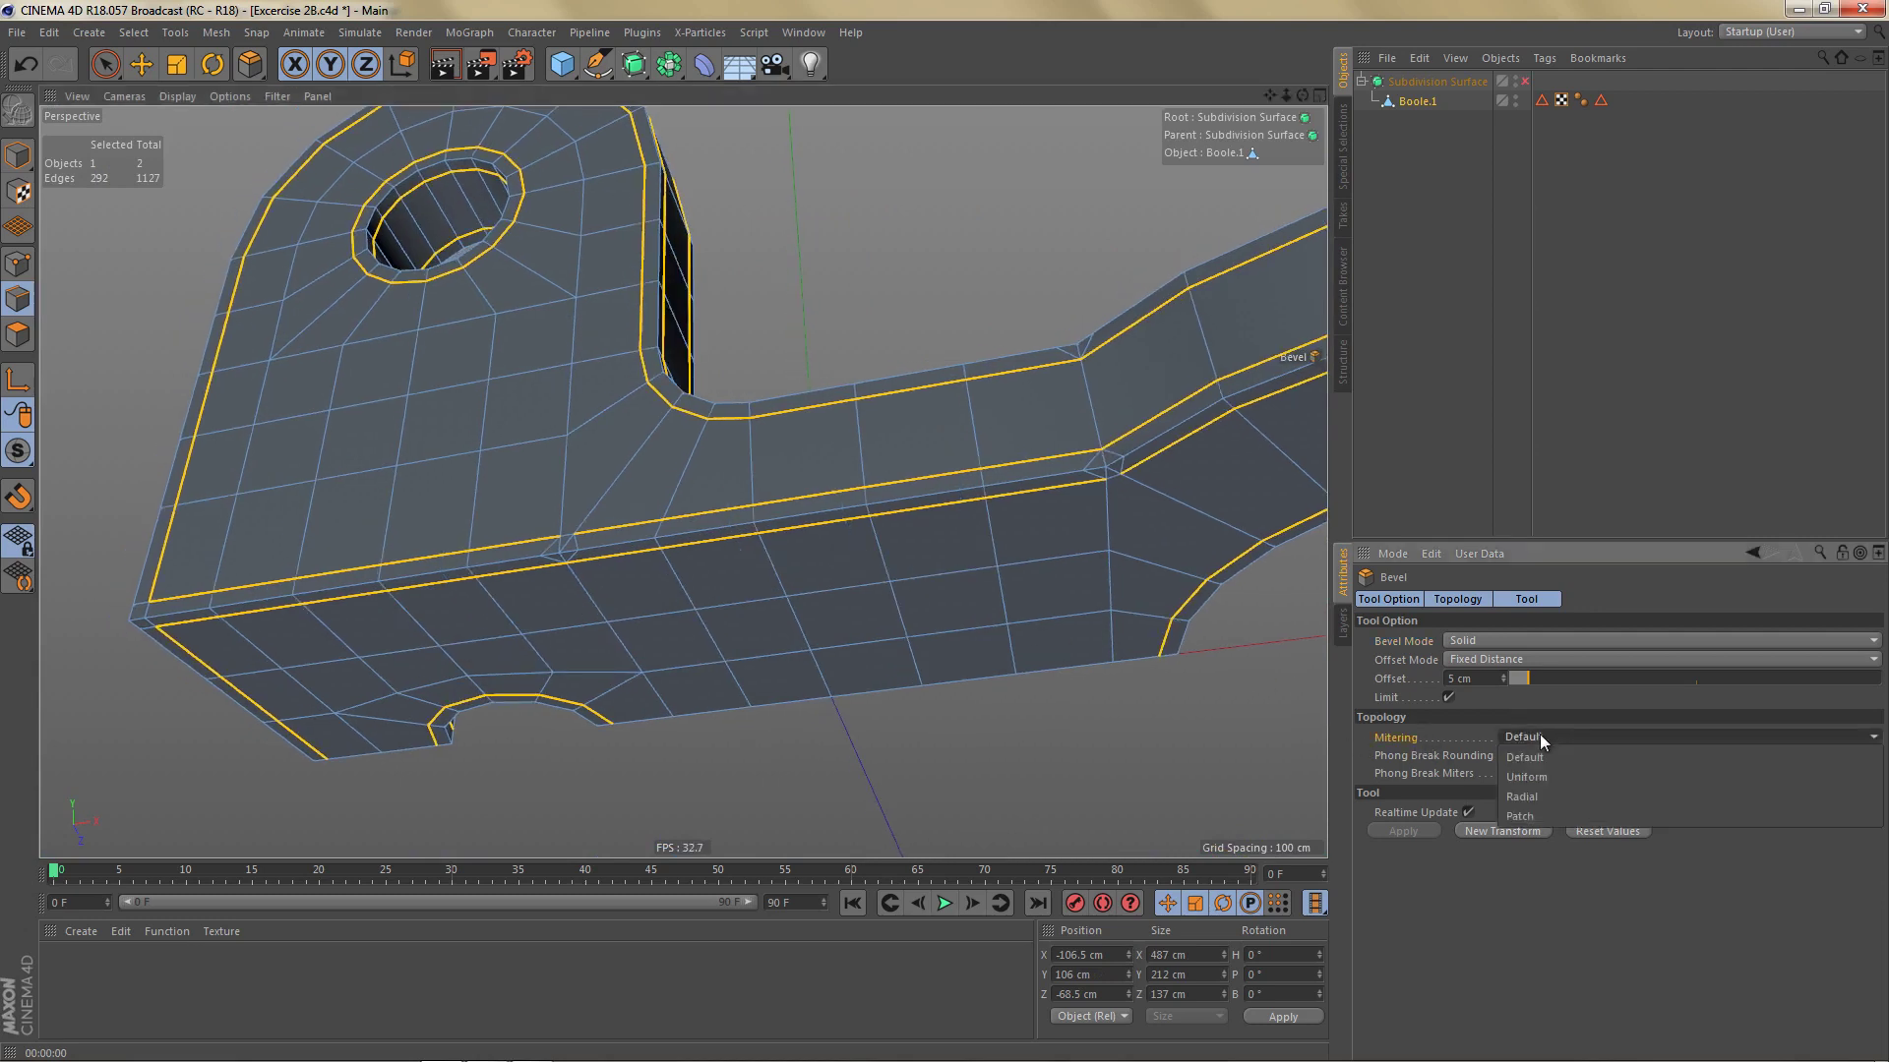
pyautogui.click(1542, 773)
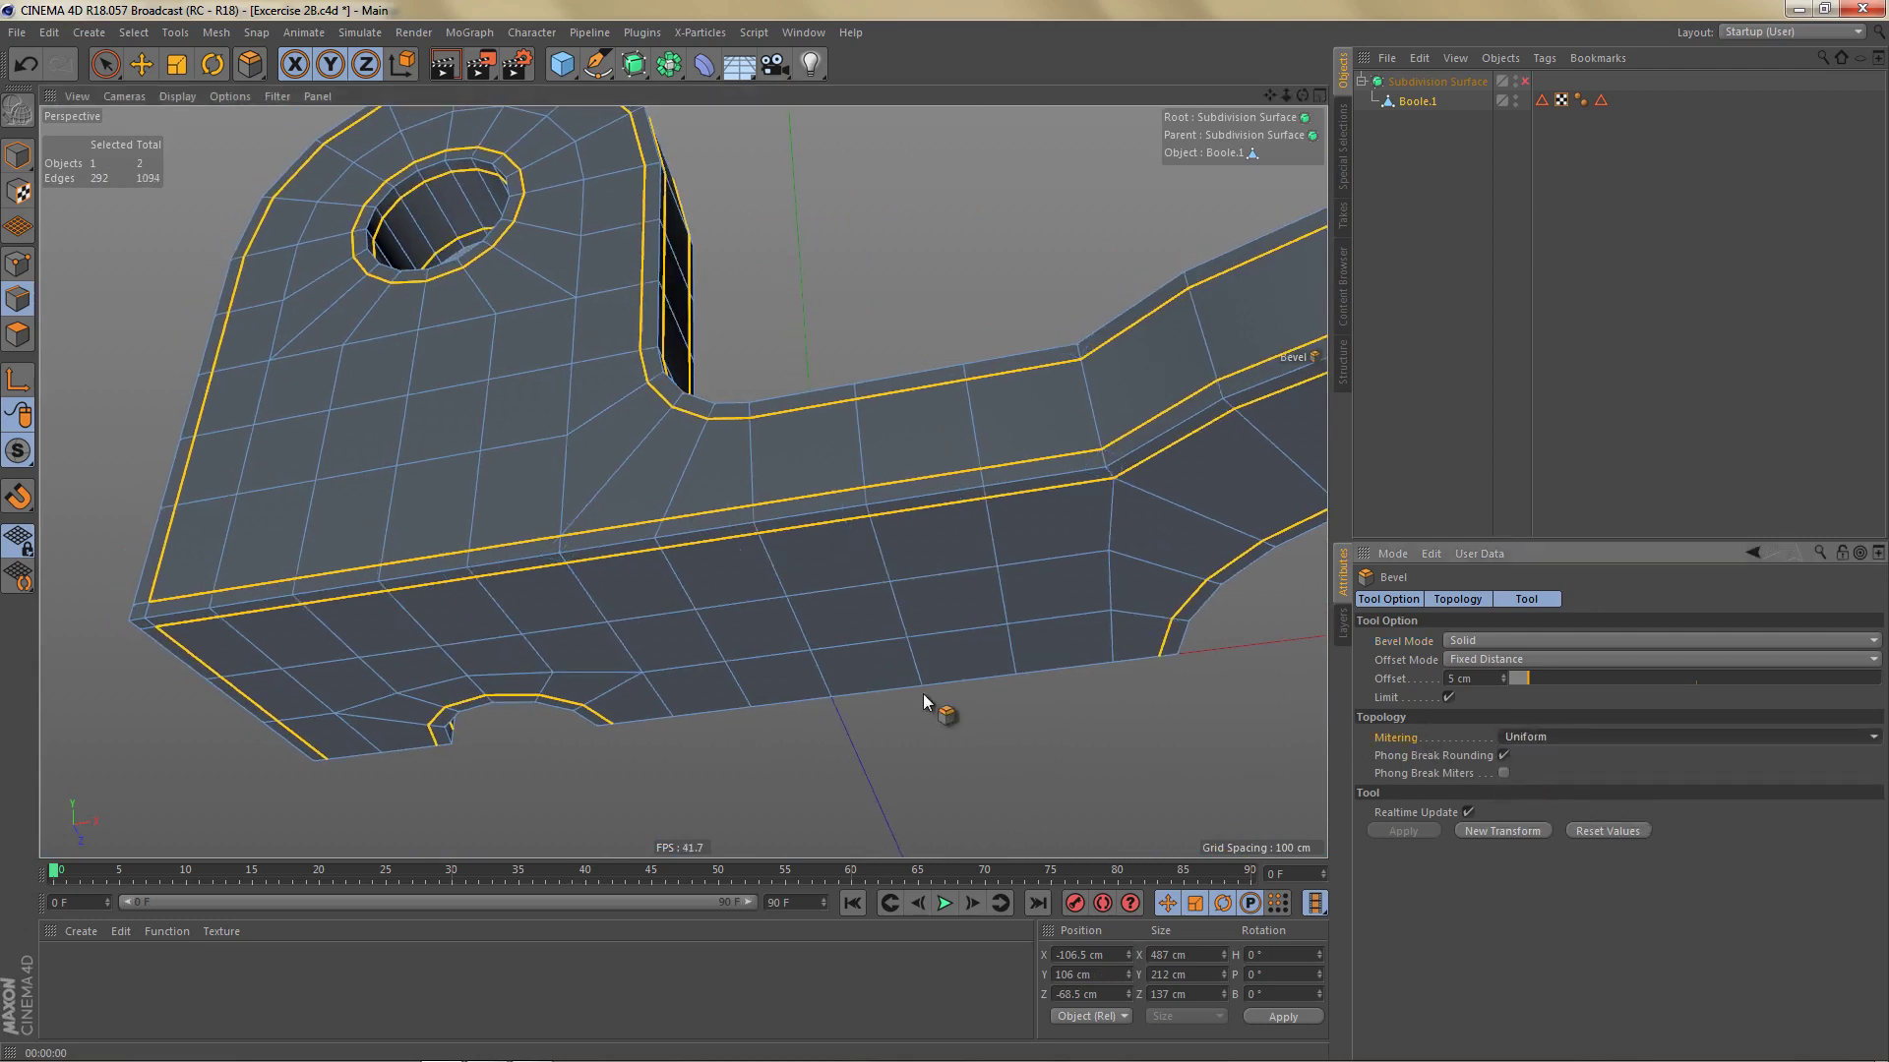
# Step: Preview the inner corner at the bracket's back end smoothed, then line-cut across it between the floor and wall bevel loops
pyautogui.keyDown('alt'); pyautogui.moveTo(1117, 492); pyautogui.dragTo(844, 606); pyautogui.keyUp('alt')
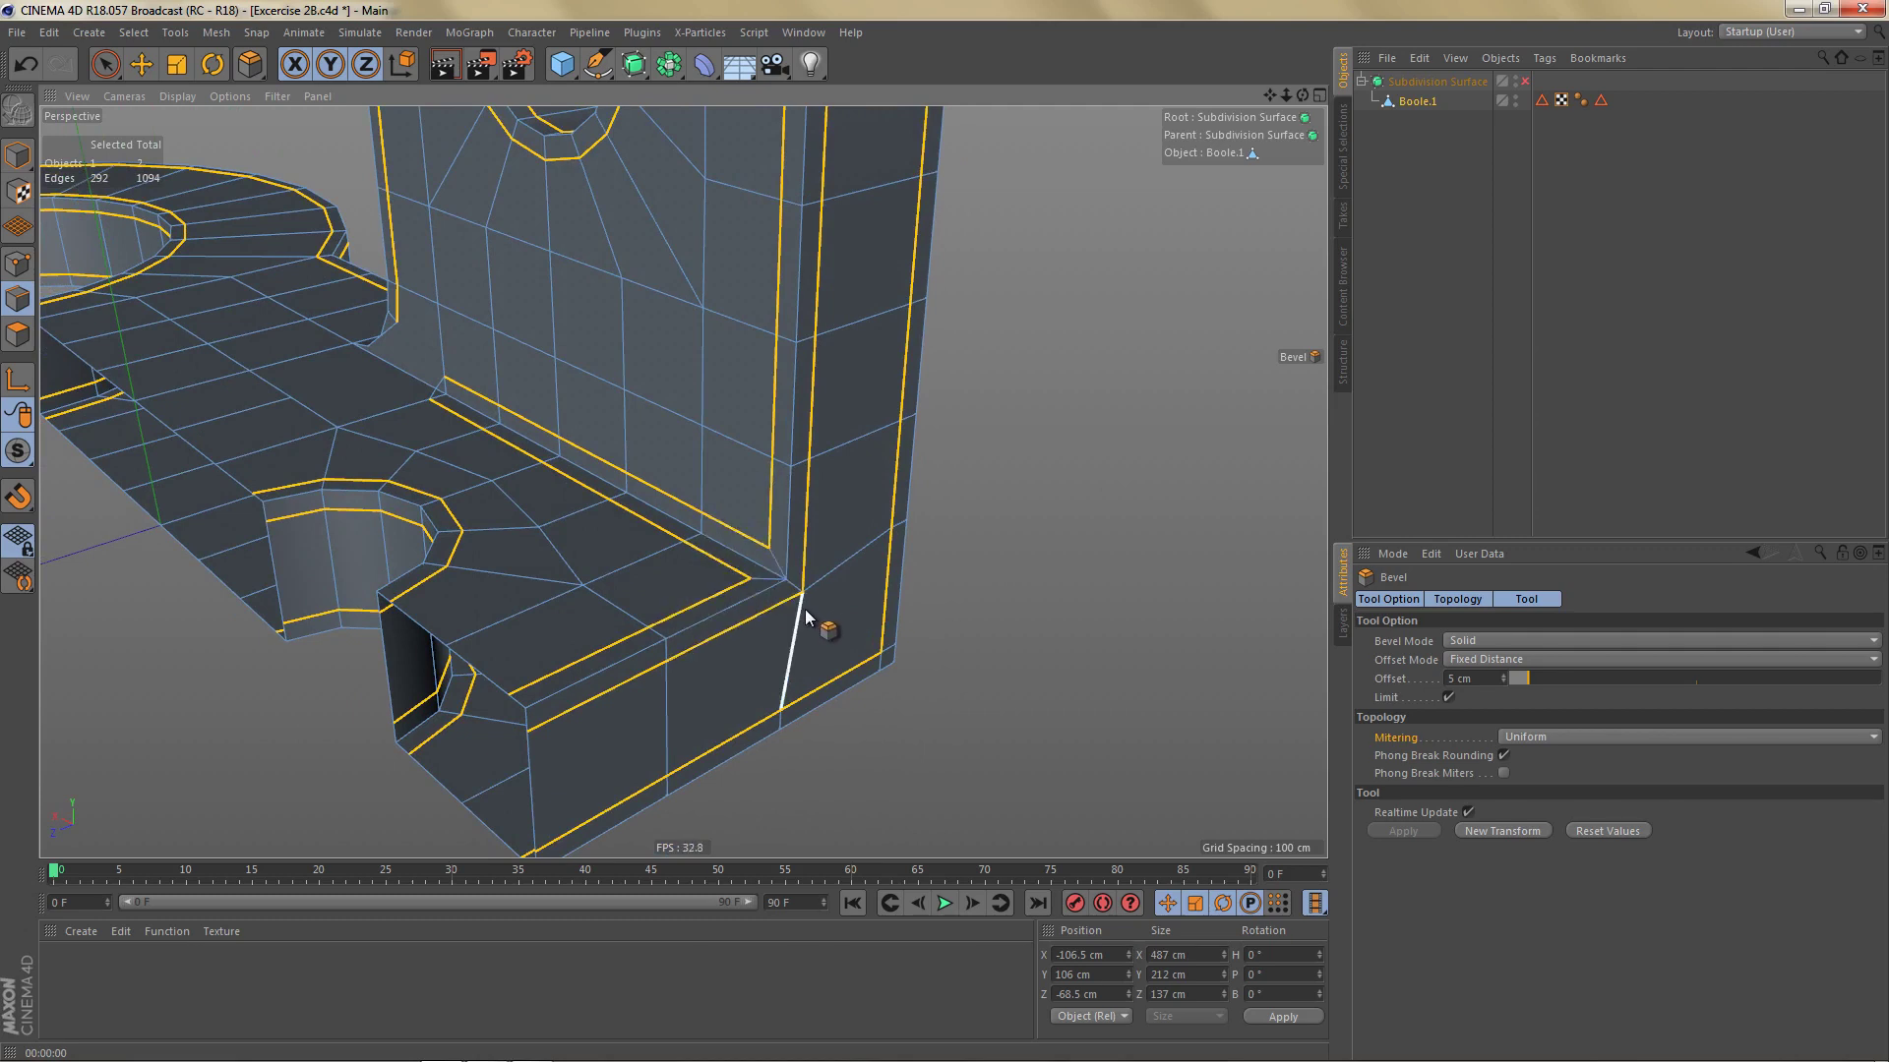
pyautogui.press('q')
pyautogui.hotkey('ctrl', 'r')
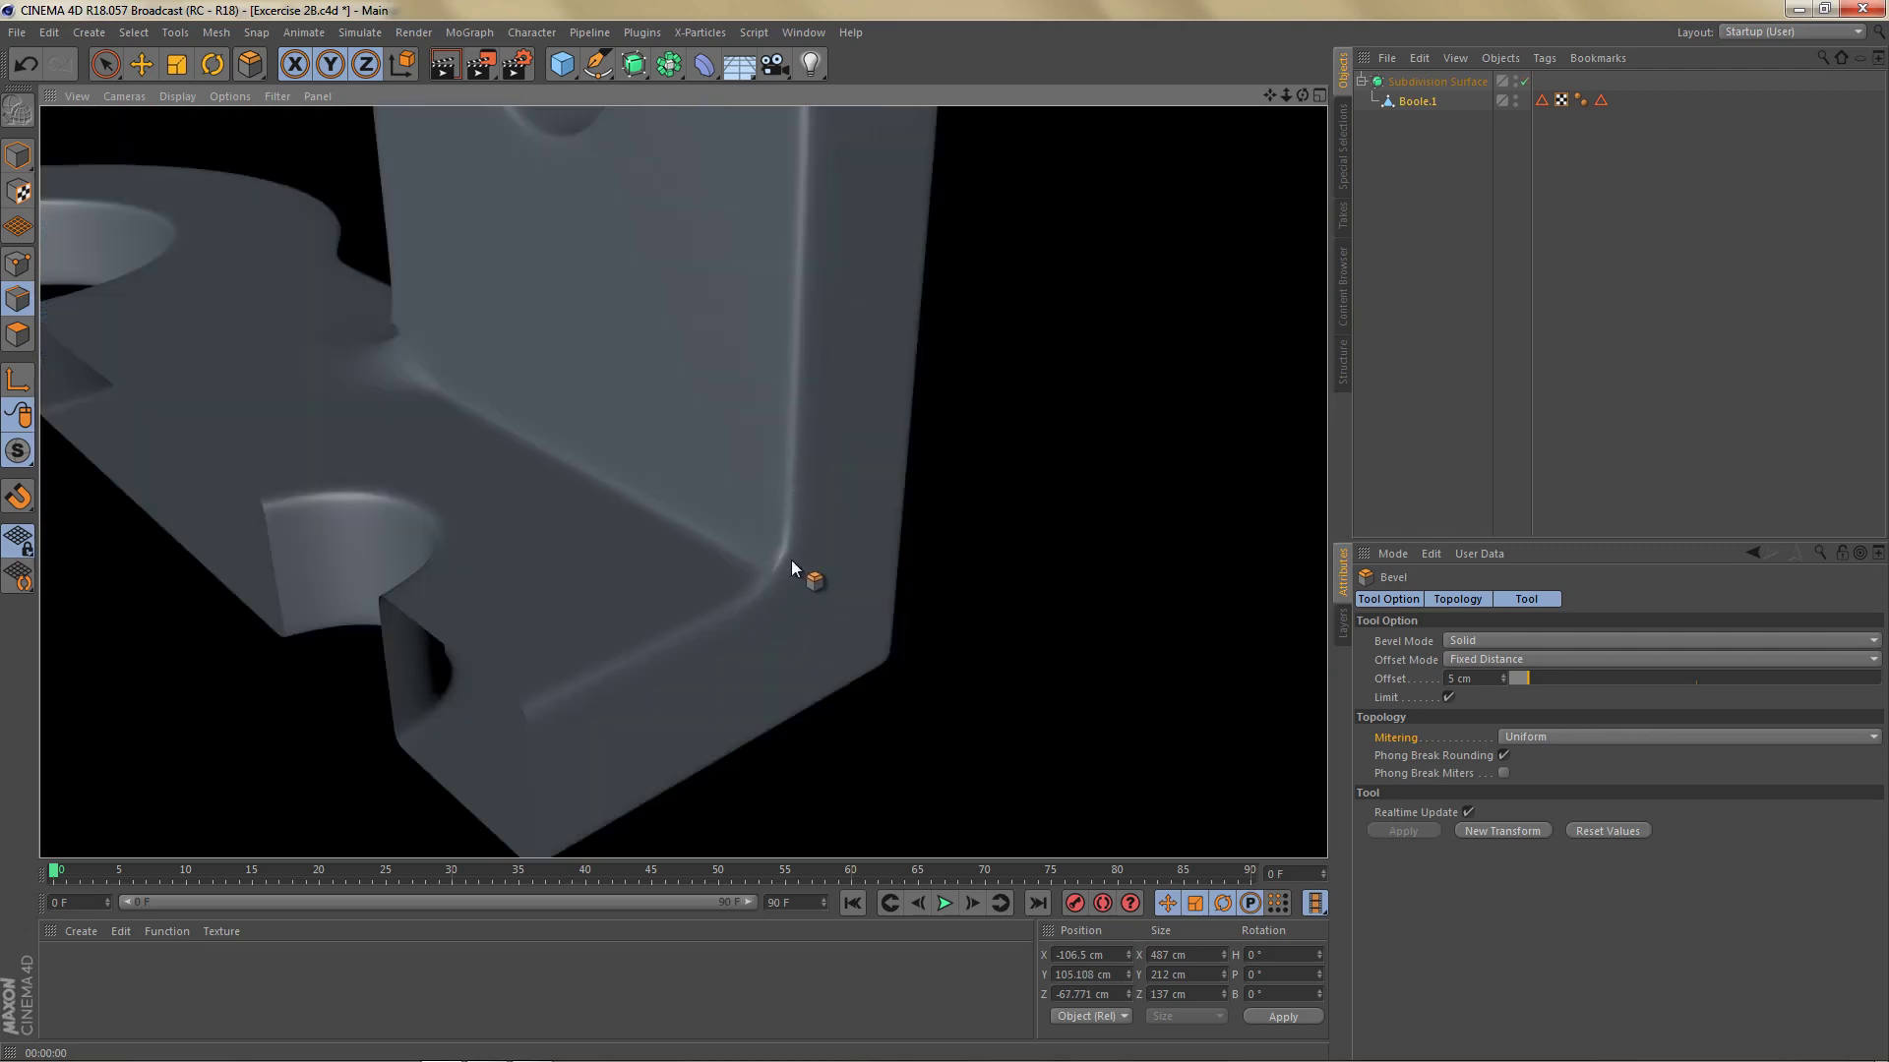
pyautogui.press('q')
pyautogui.scroll(2, 787, 595)
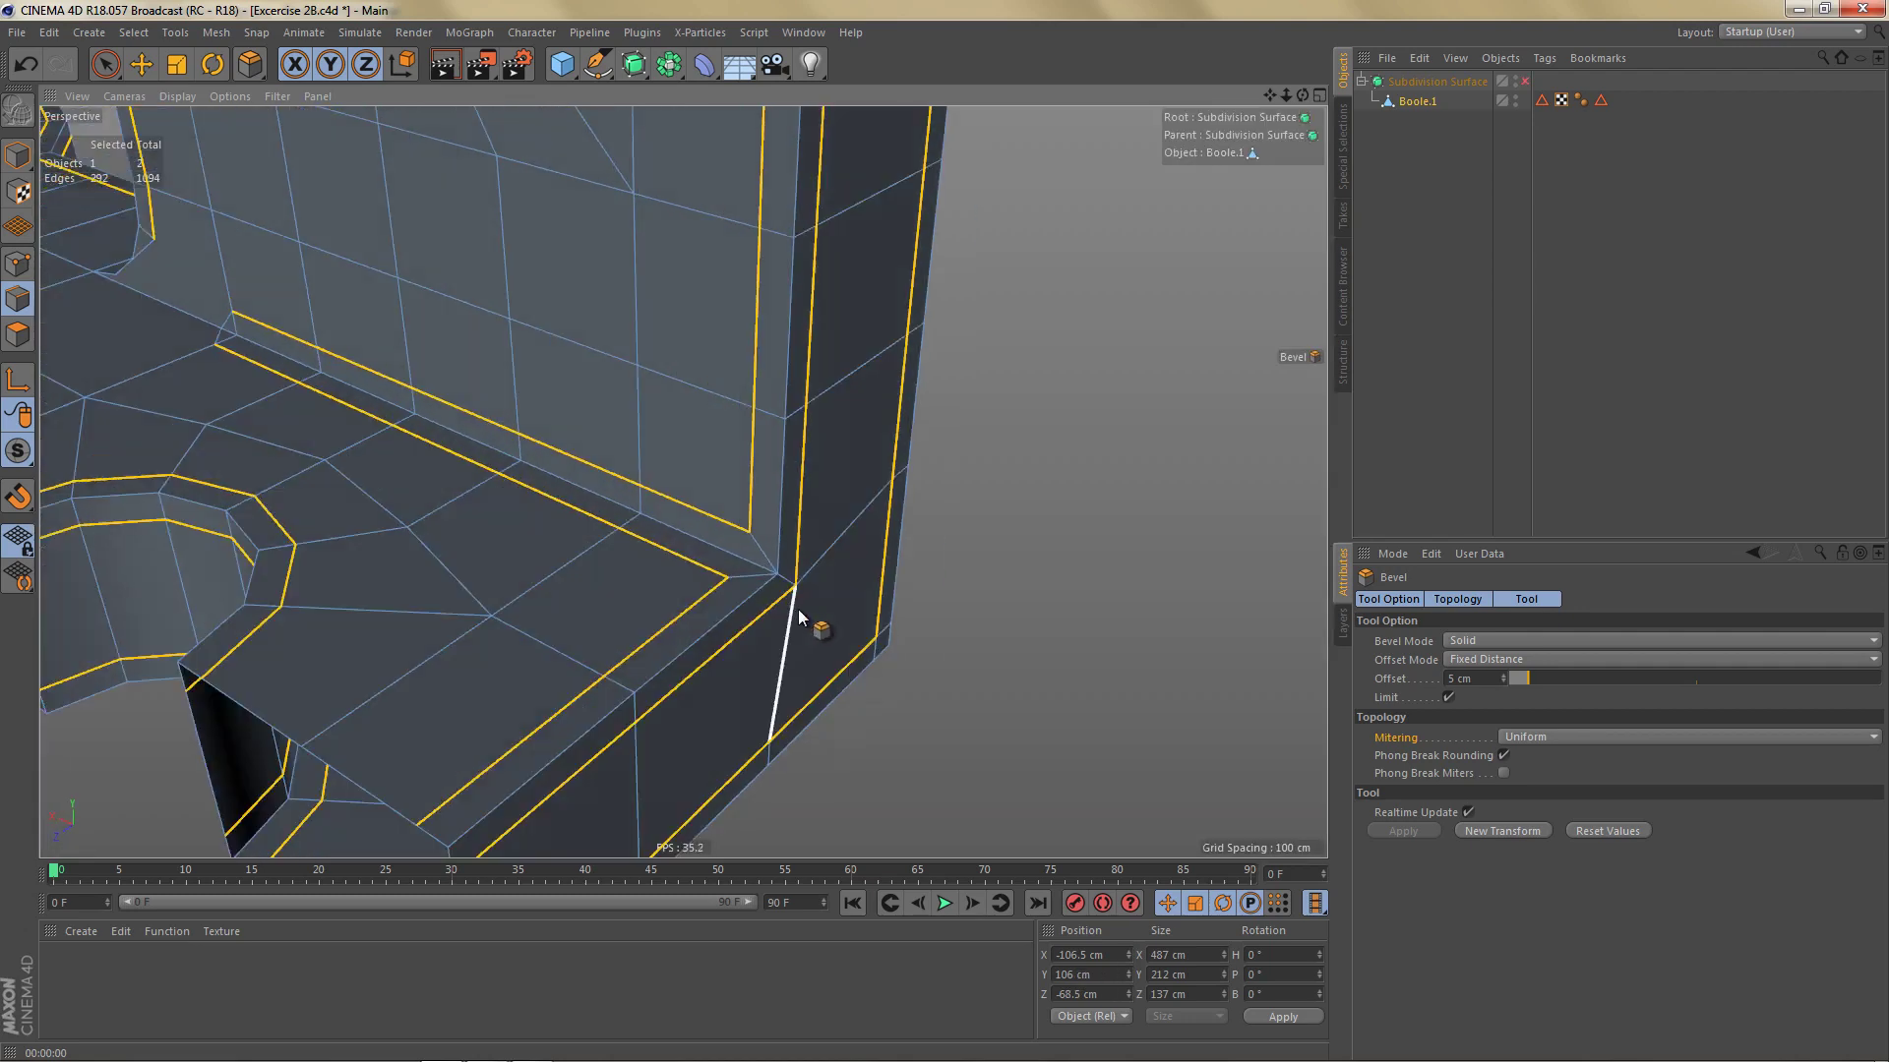
pyautogui.press('k')
pyautogui.press('k')
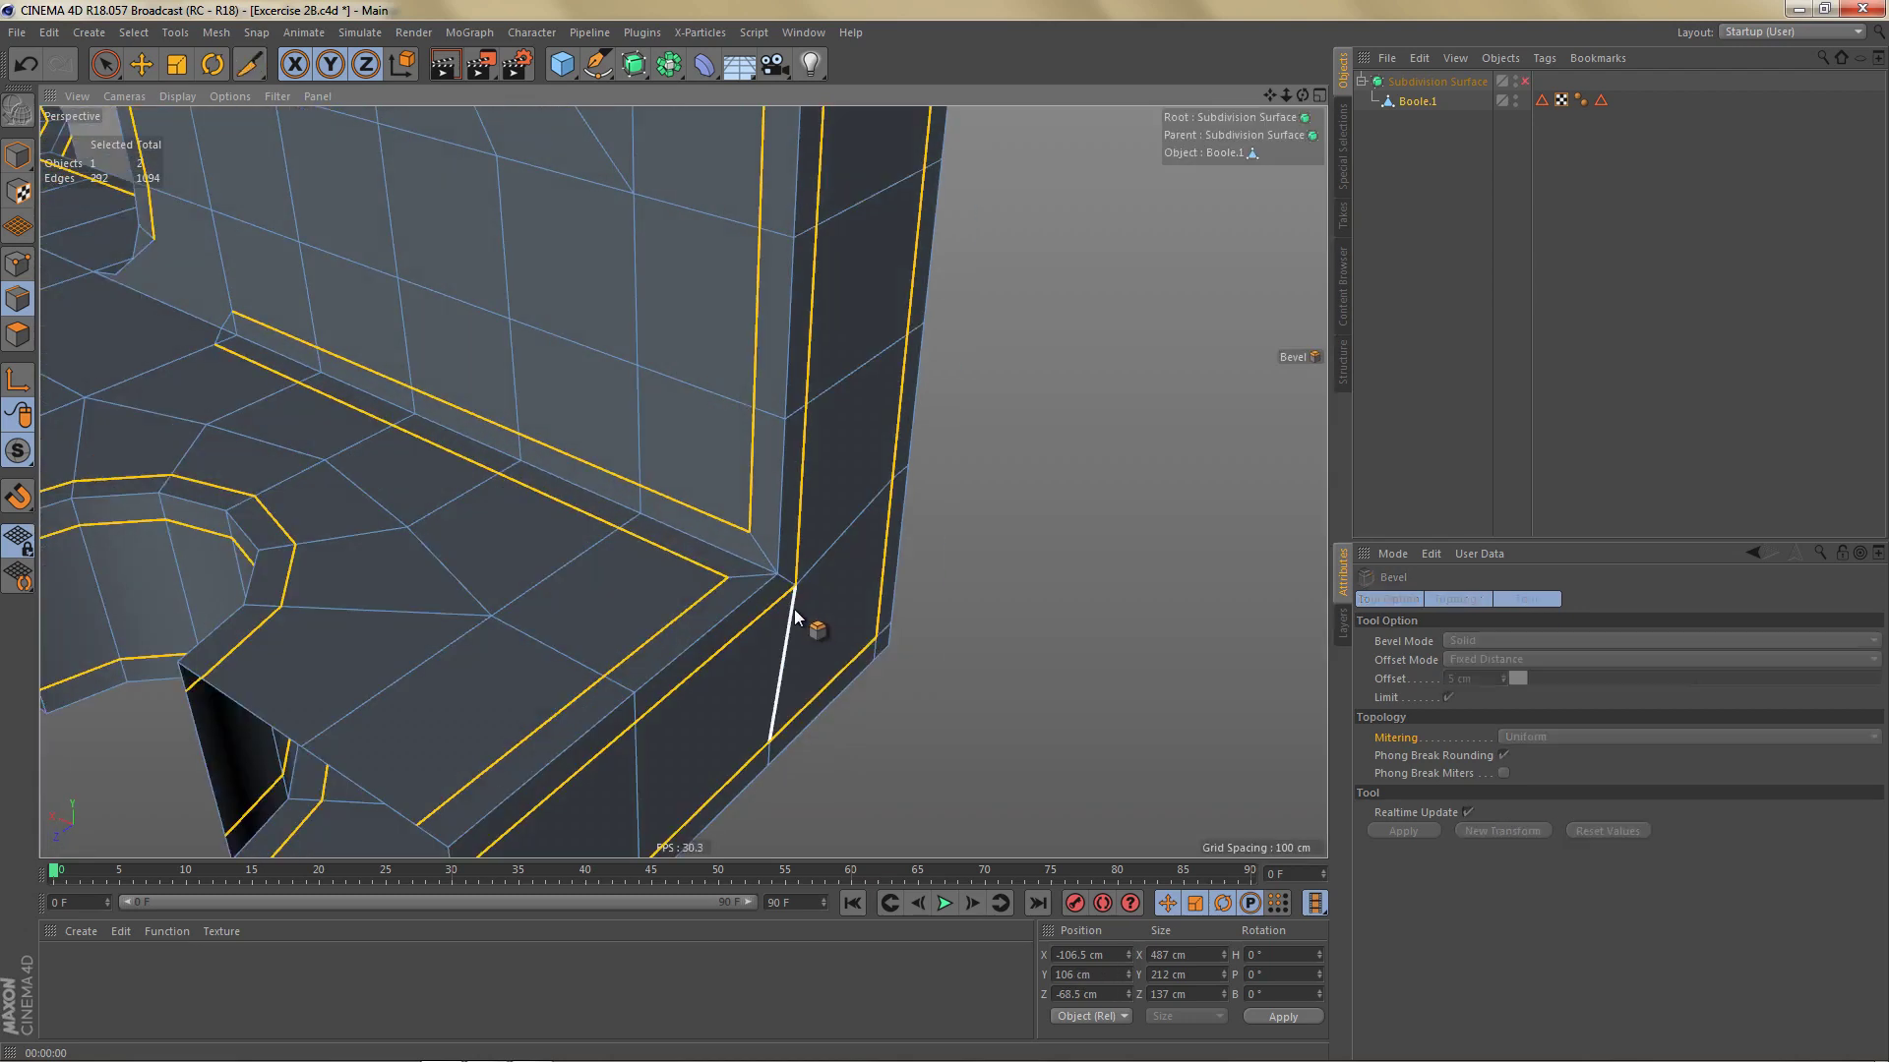
pyautogui.keyDown('alt'); pyautogui.moveTo(794, 610); pyautogui.dragTo(850, 611, button='middle'); pyautogui.keyUp('alt')
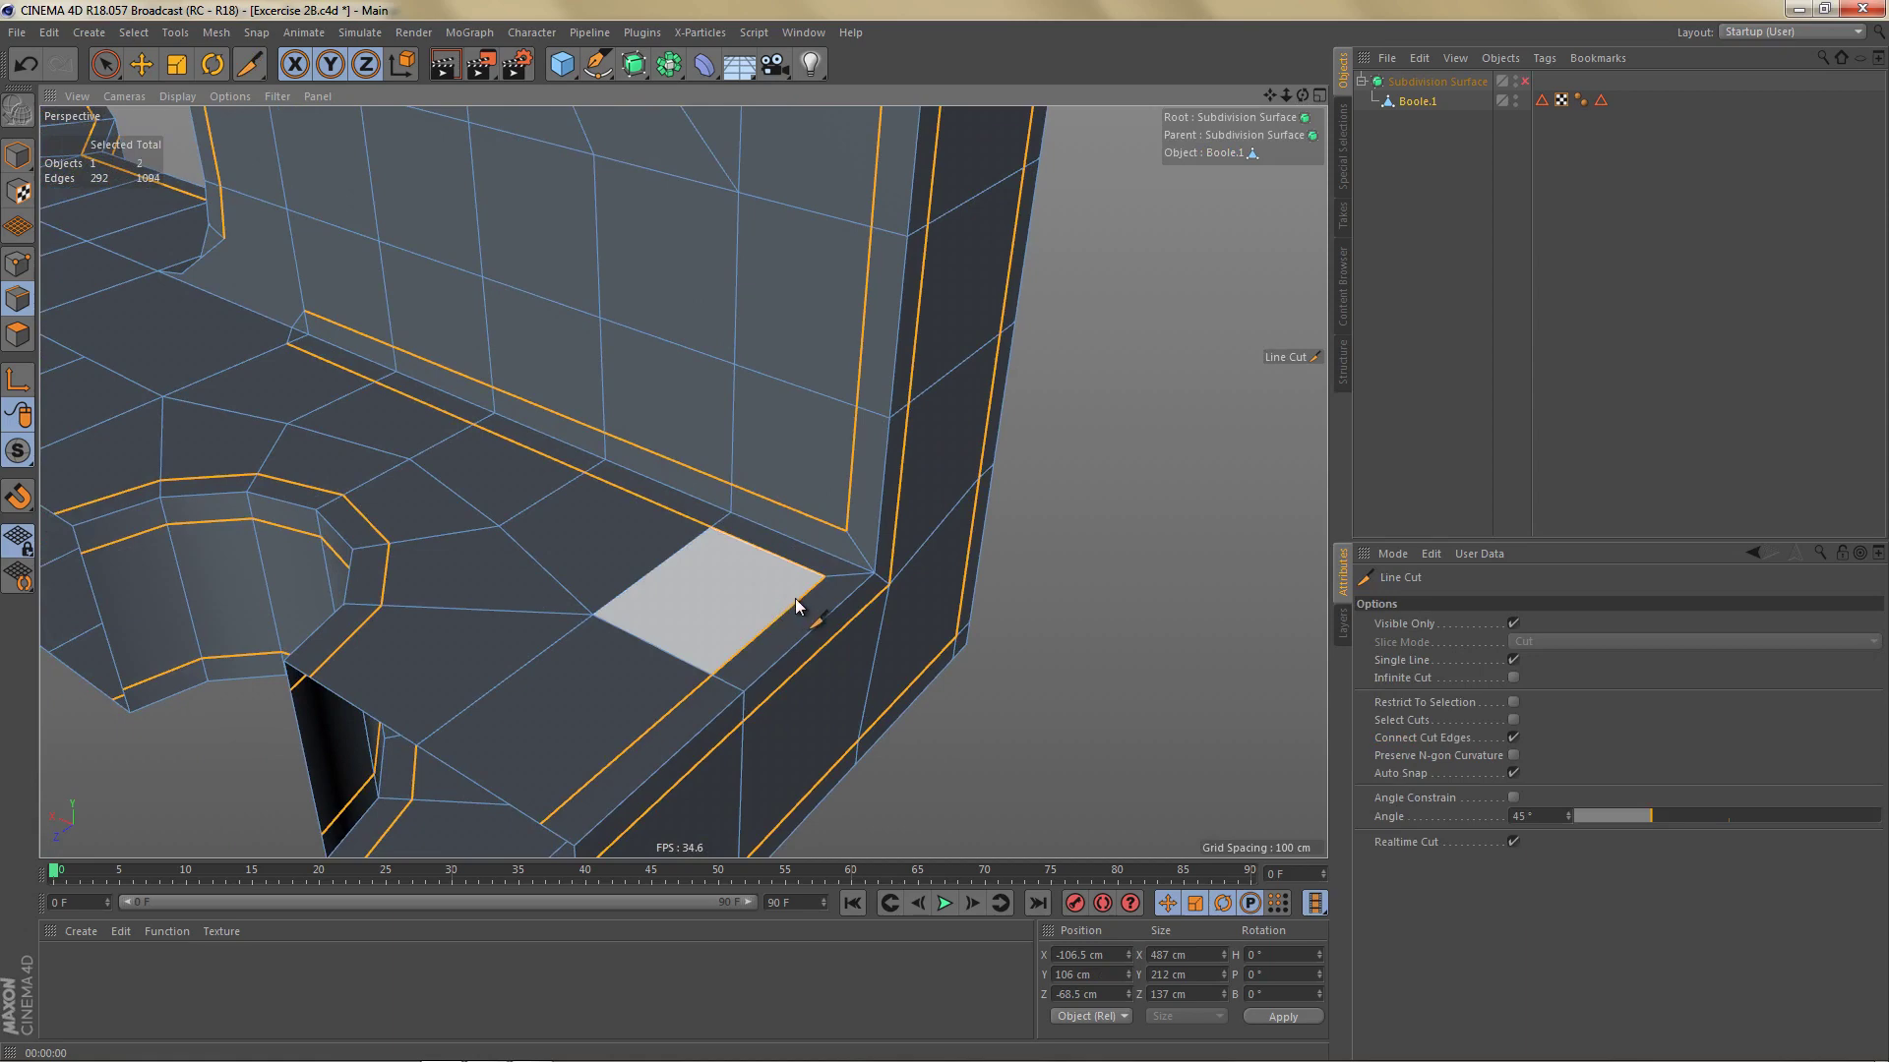
pyautogui.scroll(5, 843, 610)
pyautogui.click(820, 511)
pyautogui.click(812, 570)
# Step: Line-cut from the floor's corner vertex to the end face's lower loop, and from the wall's corner vertex to the outer loop
pyautogui.keyDown('alt'); pyautogui.moveTo(818, 571); pyautogui.dragTo(664, 584); pyautogui.keyUp('alt')
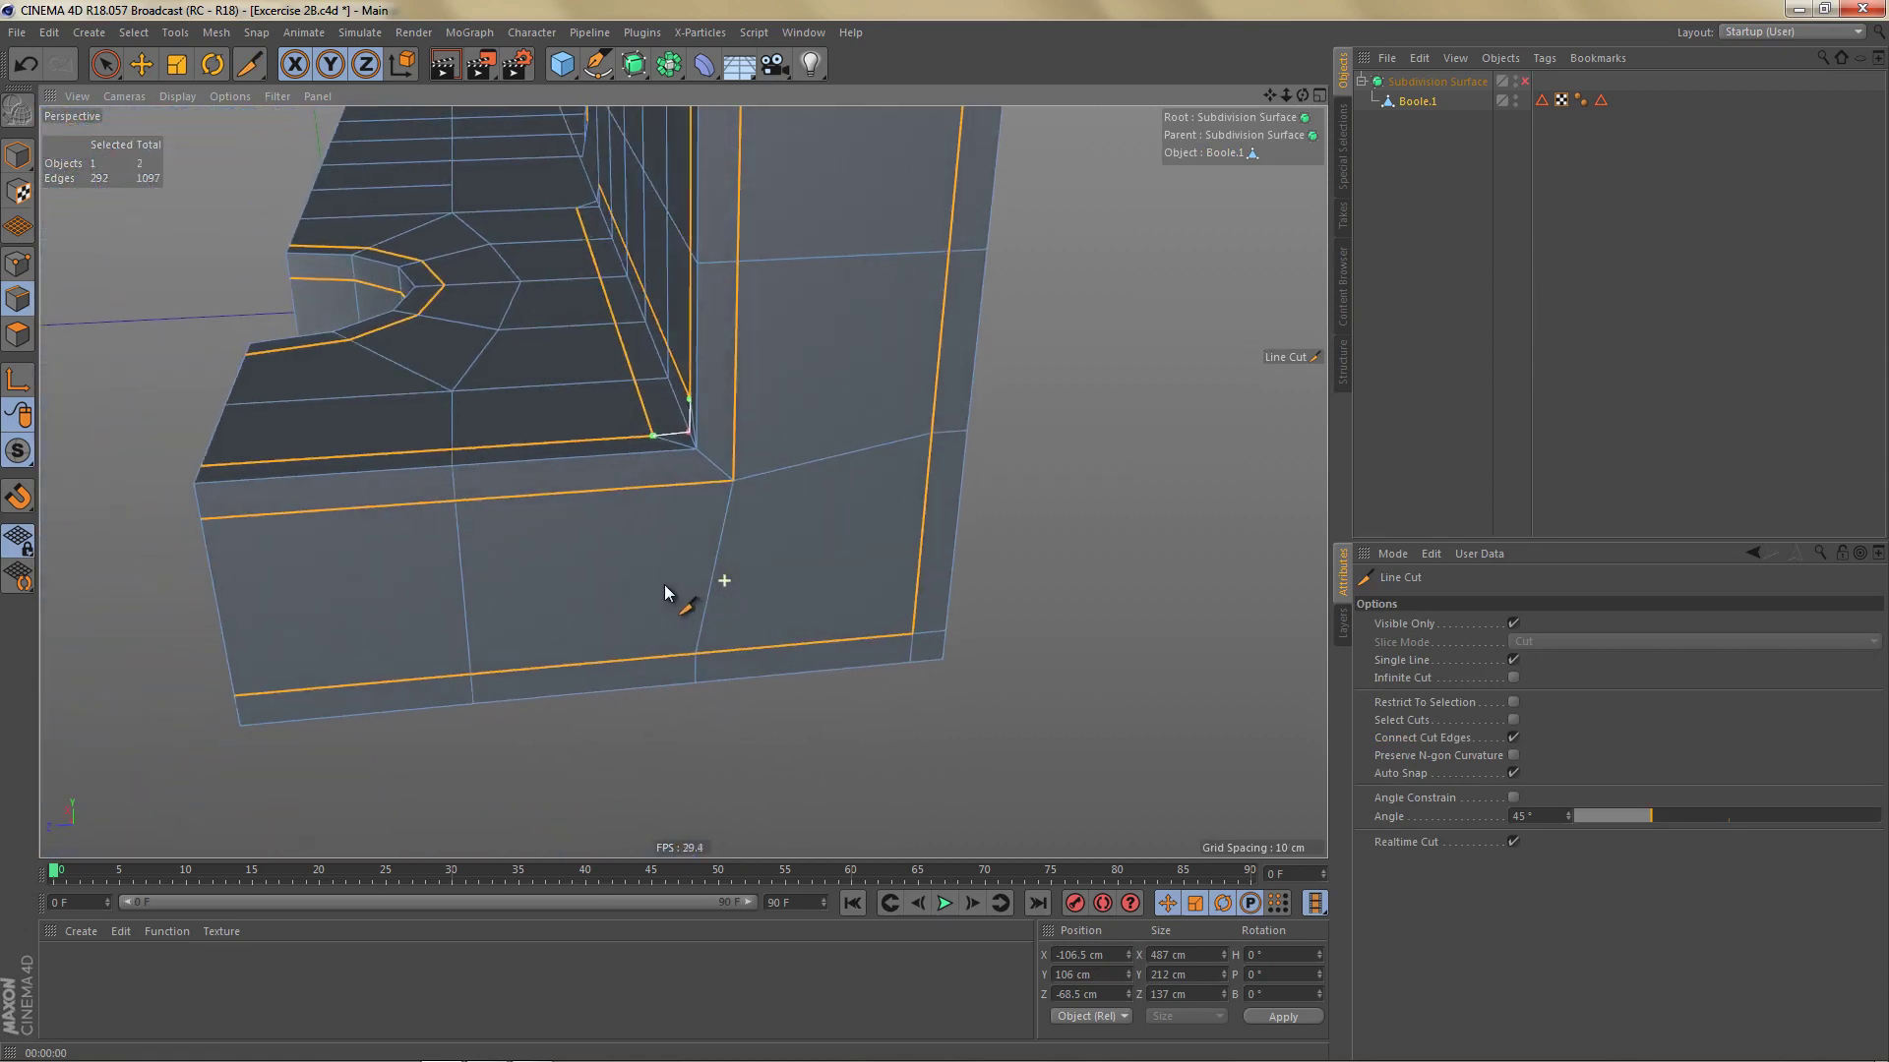
pyautogui.click(695, 654)
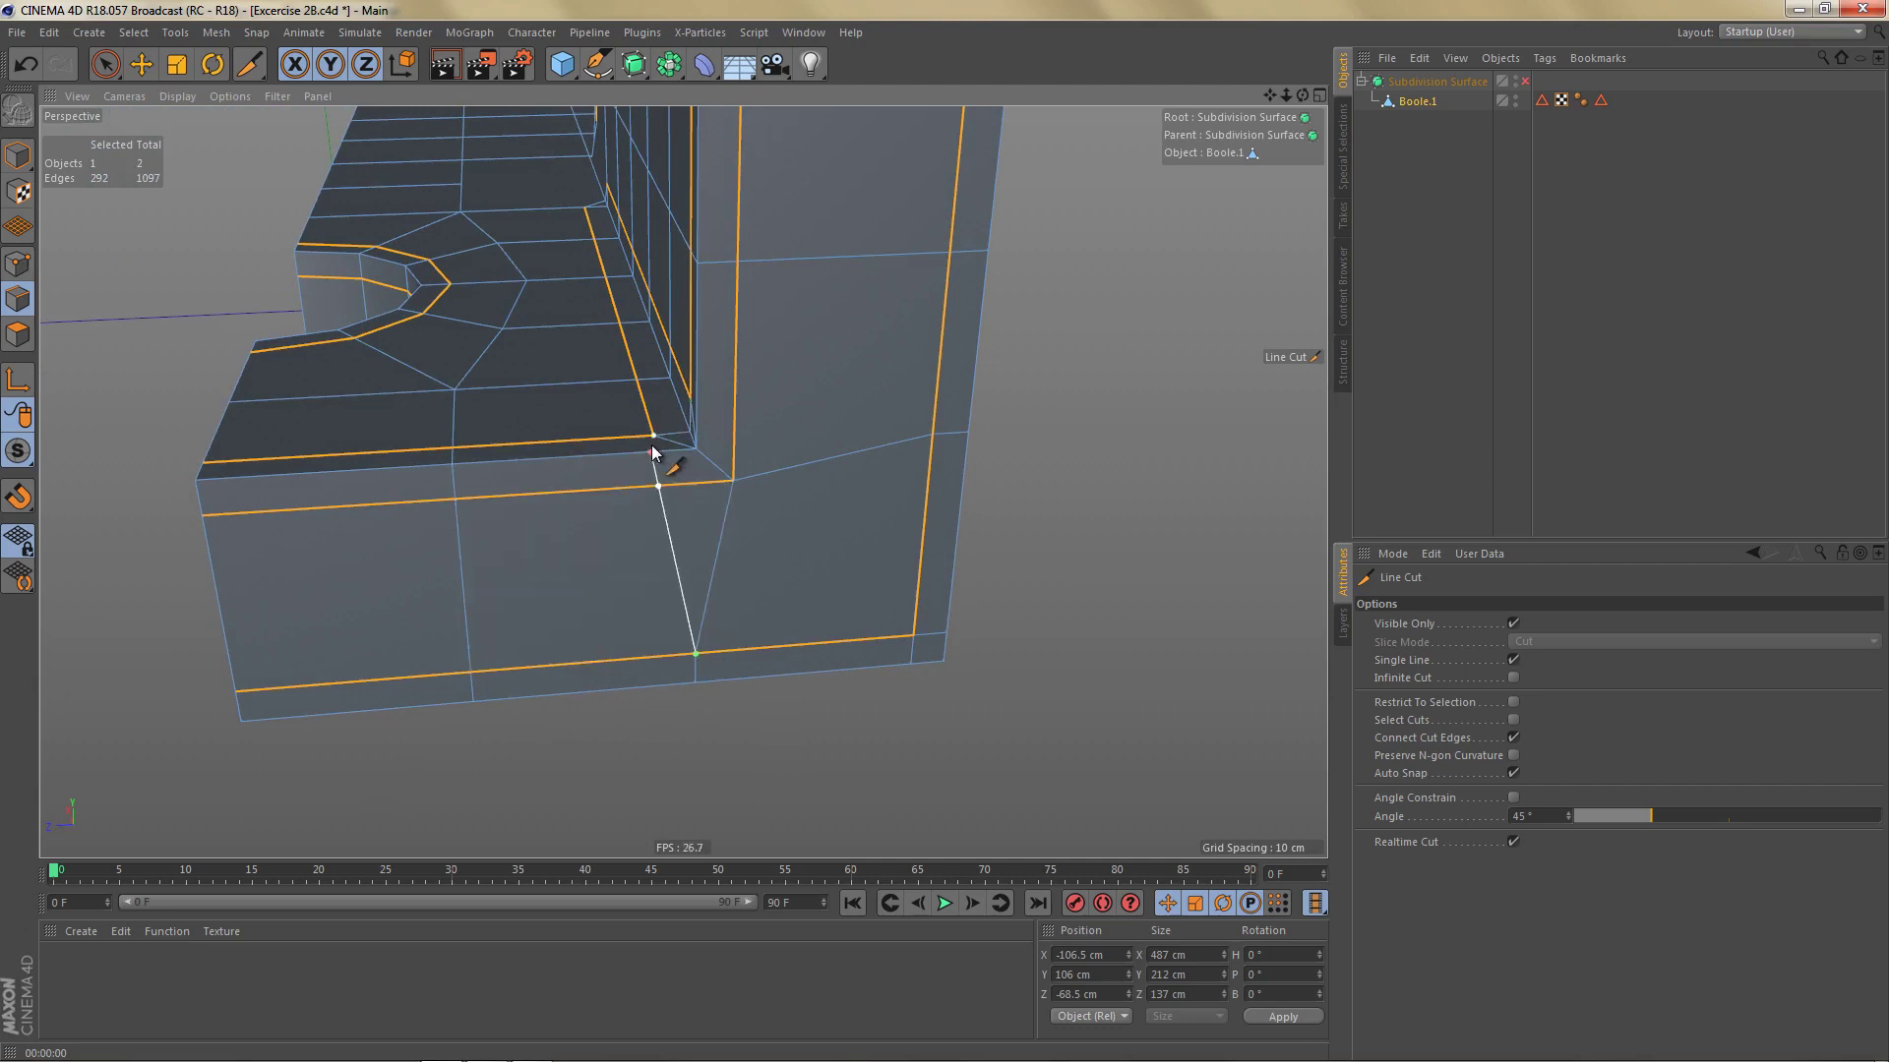
pyautogui.click(654, 436)
pyautogui.keyDown('alt'); pyautogui.moveTo(770, 487); pyautogui.dragTo(870, 431); pyautogui.keyUp('alt')
pyautogui.click(893, 399)
pyautogui.click(694, 430)
# Step: Line-cut a diagonal across the end face from the inner corner to the bevel loops' outer lower corner
pyautogui.keyDown('alt'); pyautogui.moveTo(797, 504); pyautogui.dragTo(718, 487); pyautogui.keyUp('alt')
pyautogui.click(696, 657)
pyautogui.click(903, 622)
pyautogui.click(736, 484)
# Step: Dissolve the two redundant short edges between the inner corner's bevel loops
pyautogui.keyDown('alt'); pyautogui.moveTo(696, 446); pyautogui.dragTo(770, 442, button='right'); pyautogui.keyUp('alt')
pyautogui.keyDown('alt'); pyautogui.moveTo(721, 431); pyautogui.dragTo(818, 472); pyautogui.keyUp('alt')
pyautogui.press('e')
pyautogui.click(683, 426)
pyautogui.keyDown('shift'); pyautogui.click(674, 464); pyautogui.keyUp('shift')
pyautogui.hotkey('ctrl', 'Delete')
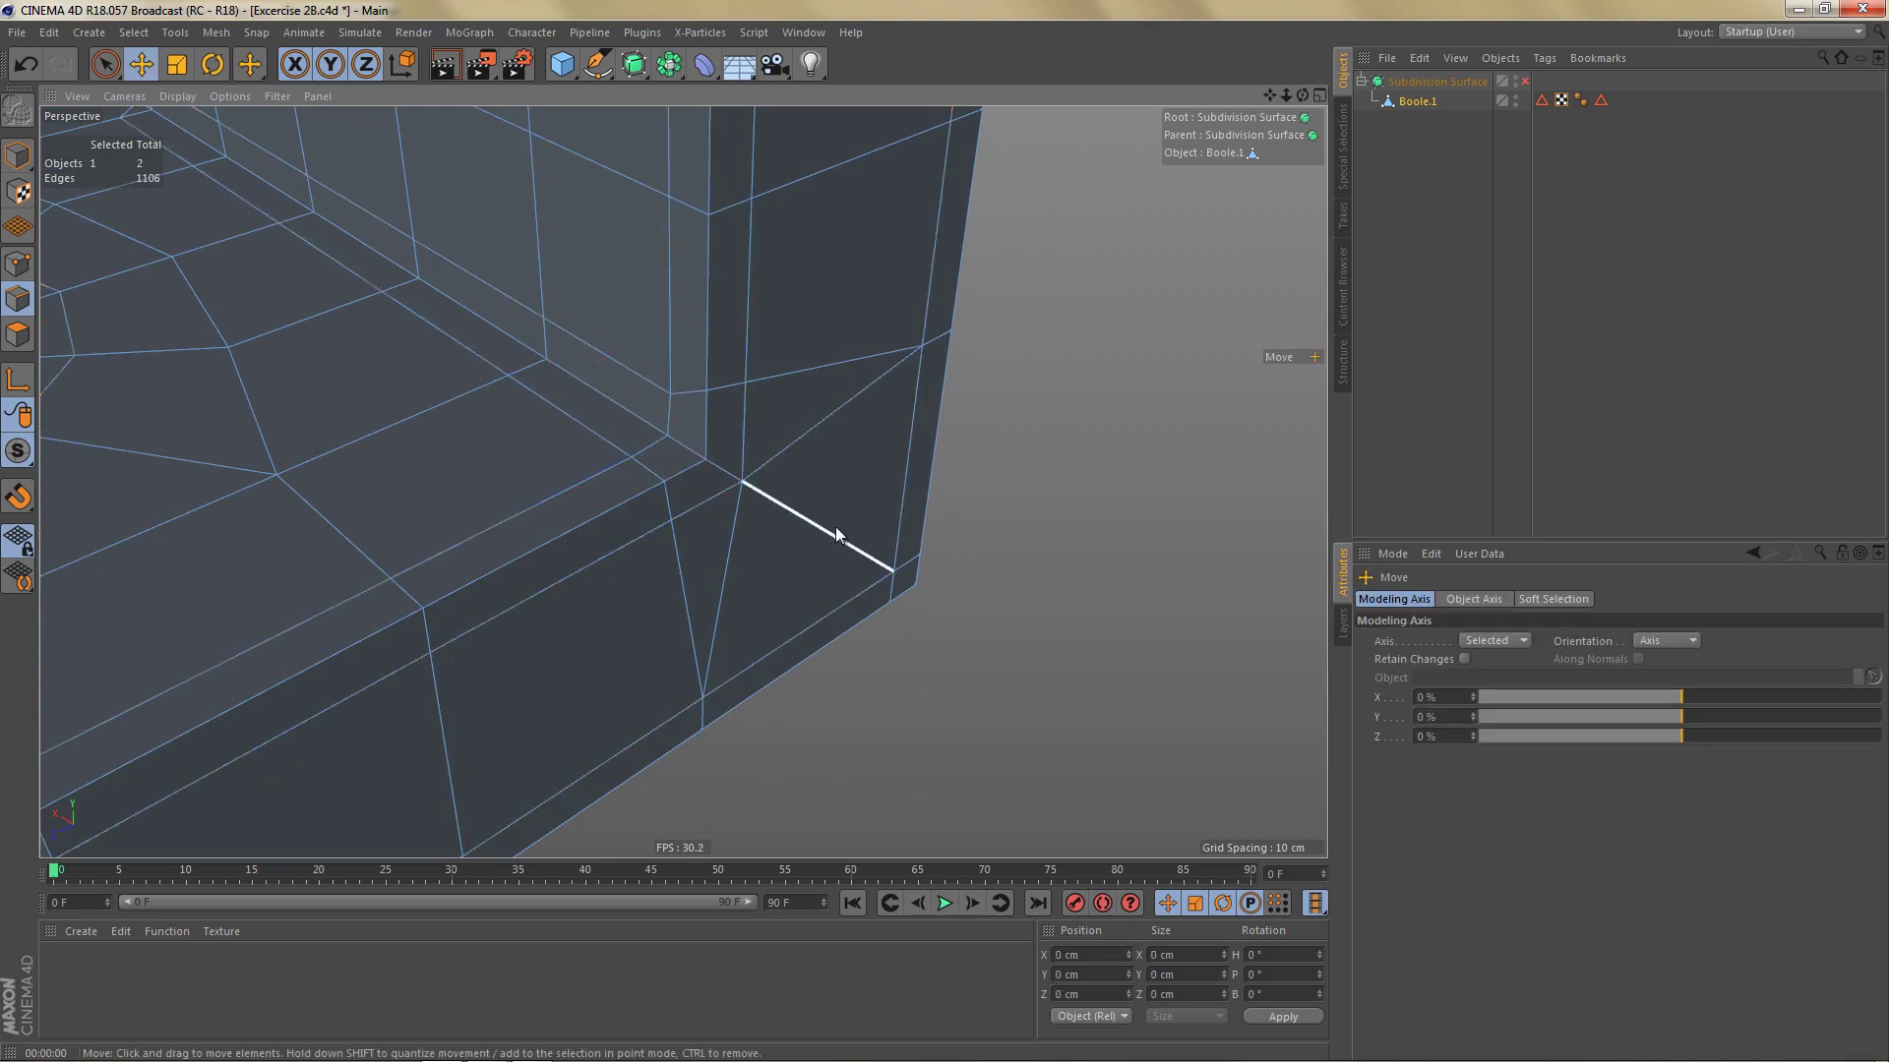
# Step: Dissolve the two old edges running from the inner corner vertex to the end face's outer and lower loops
pyautogui.keyDown('alt'); pyautogui.moveTo(835, 528); pyautogui.dragTo(800, 428); pyautogui.keyUp('alt')
pyautogui.click(801, 428)
pyautogui.keyDown('shift'); pyautogui.click(717, 553); pyautogui.keyUp('shift')
pyautogui.hotkey('ctrl', 'Delete')
pyautogui.scroll(-3, 792, 556)
pyautogui.keyDown('alt'); pyautogui.moveTo(792, 556); pyautogui.dragTo(880, 519); pyautogui.keyUp('alt')
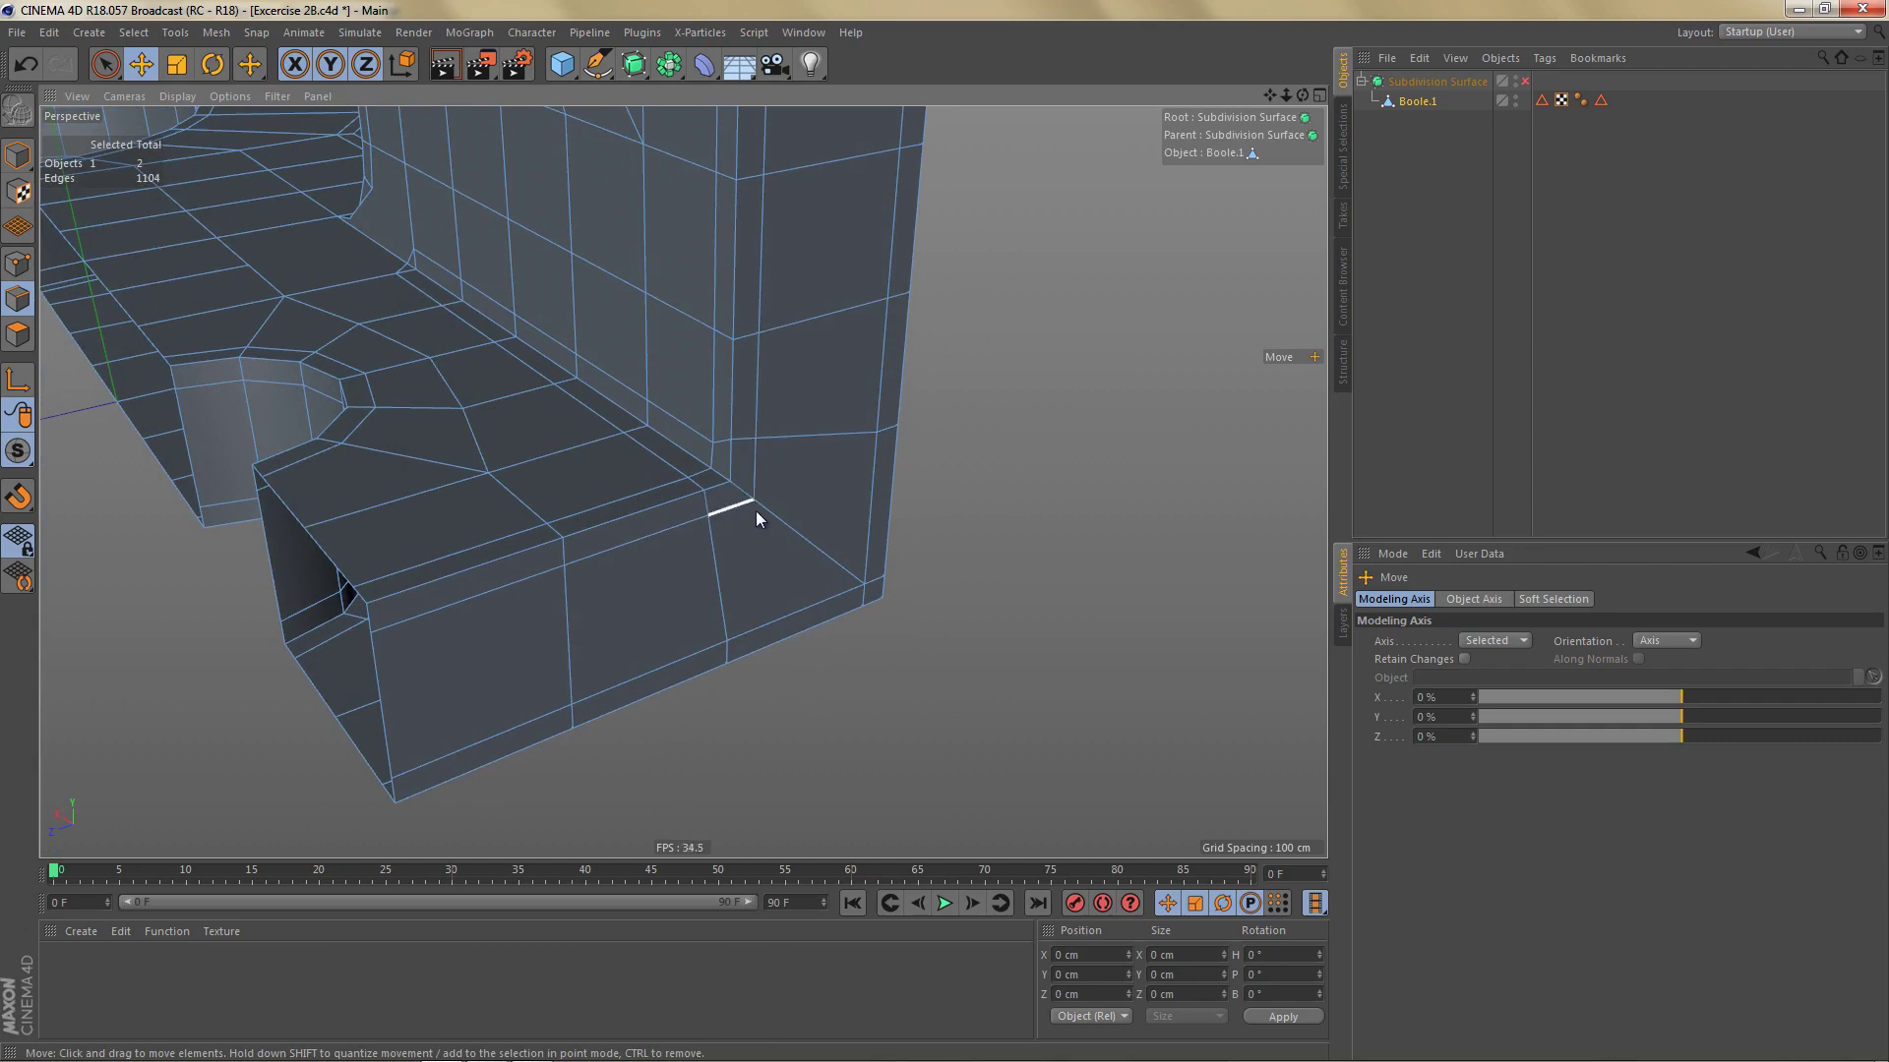
# Step: Check the corner with smoothing, then lower the short bevel edge just above it to Y about 41.8 cm
pyautogui.press('q')
pyautogui.moveTo(757, 515)
pyautogui.keyDown('alt'); pyautogui.mouseDown()
pyautogui.moveTo(669, 478)
pyautogui.moveTo(740, 516)
pyautogui.moveTo(763, 465)
pyautogui.moveTo(740, 446)
pyautogui.moveTo(791, 495)
pyautogui.moveTo(730, 493)
pyautogui.moveTo(783, 503)
pyautogui.mouseUp(); pyautogui.keyUp('alt')
pyautogui.press('q')
pyautogui.click(736, 421)
pyautogui.press('w')
pyautogui.moveTo(738, 248); pyautogui.dragTo(745, 270)
pyautogui.moveTo(796, 470)
pyautogui.keyDown('alt'); pyautogui.mouseDown()
pyautogui.moveTo(820, 468)
pyautogui.moveTo(799, 450)
pyautogui.mouseUp(); pyautogui.keyUp('alt')
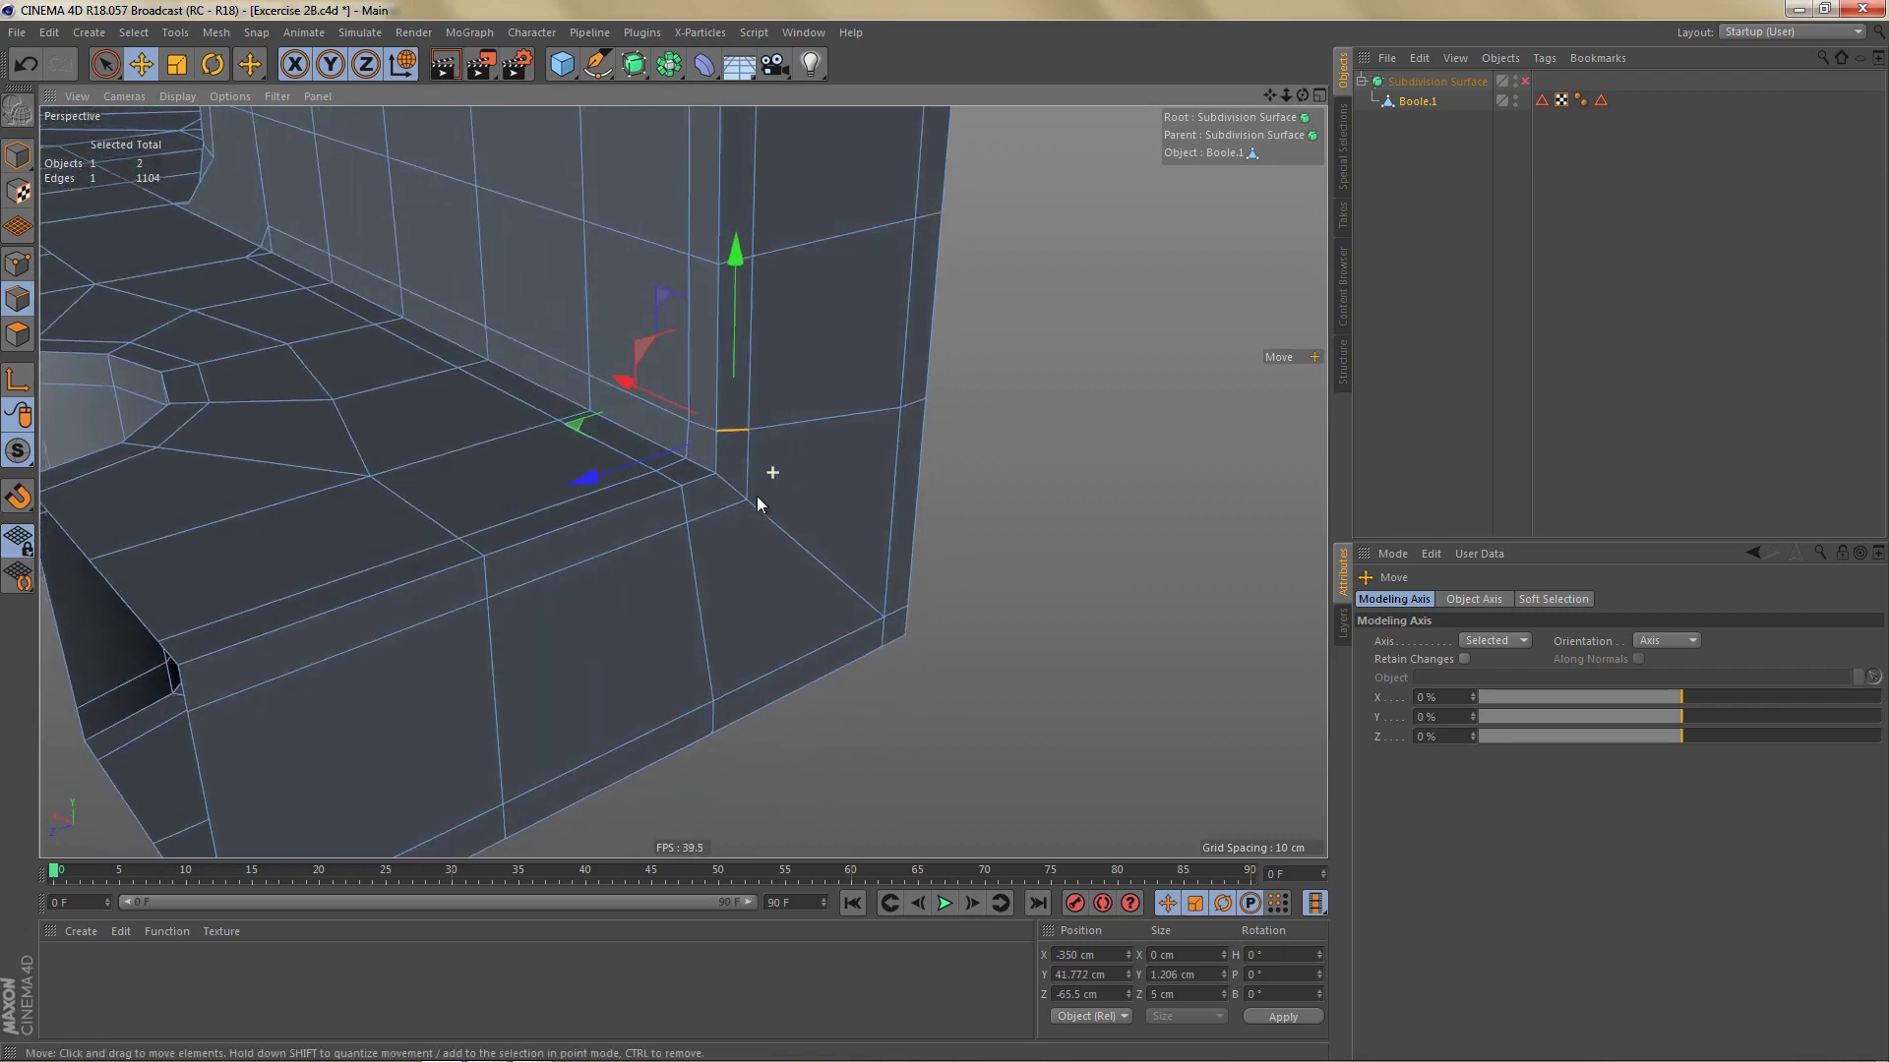
# Step: Delete the short diagonal edge closing the bevel at the crease's other end, near the fillet, and inspect the area
pyautogui.keyDown('alt'); pyautogui.moveTo(759, 492); pyautogui.dragTo(722, 443, button='right'); pyautogui.keyUp('alt')
pyautogui.keyDown('alt'); pyautogui.moveTo(683, 482); pyautogui.dragTo(956, 482, button='middle'); pyautogui.keyUp('alt')
pyautogui.keyDown('alt'); pyautogui.moveTo(957, 489); pyautogui.dragTo(777, 422); pyautogui.keyUp('alt')
pyautogui.scroll(5, 777, 422)
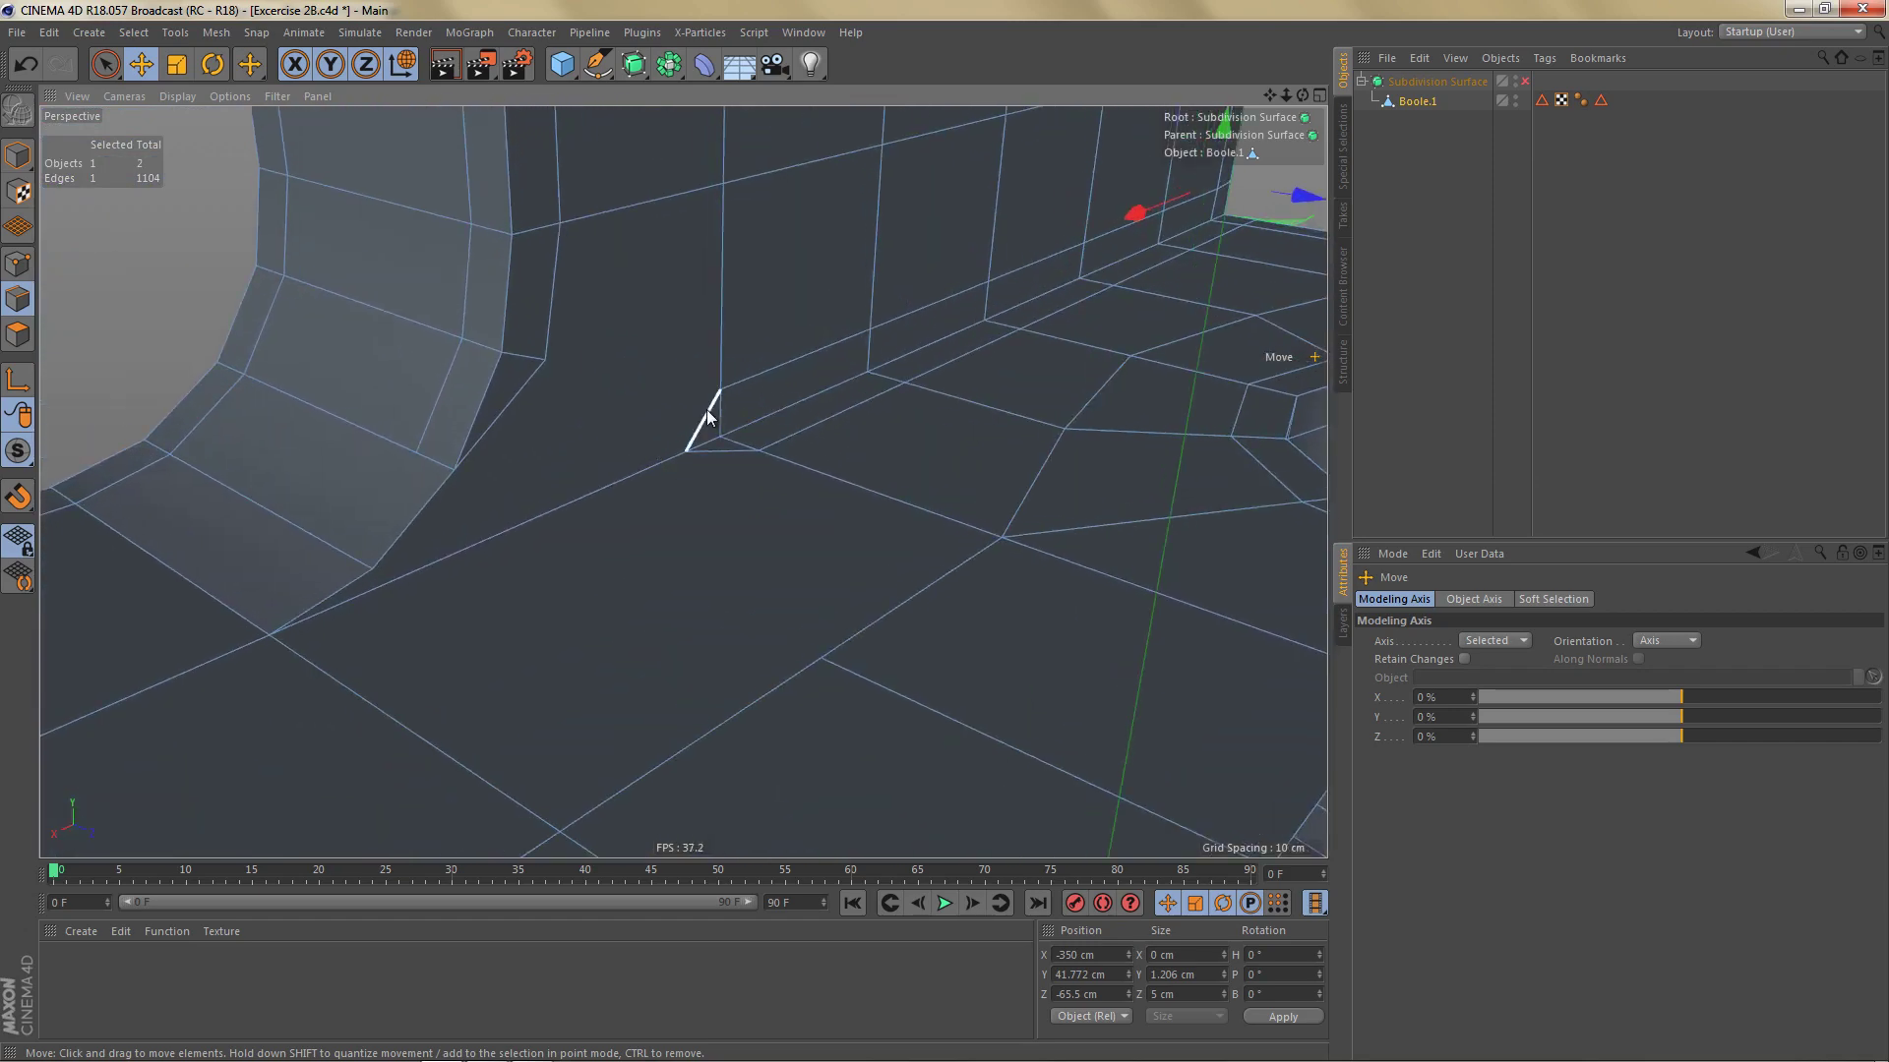
pyautogui.click(707, 411)
pyautogui.press('Delete')
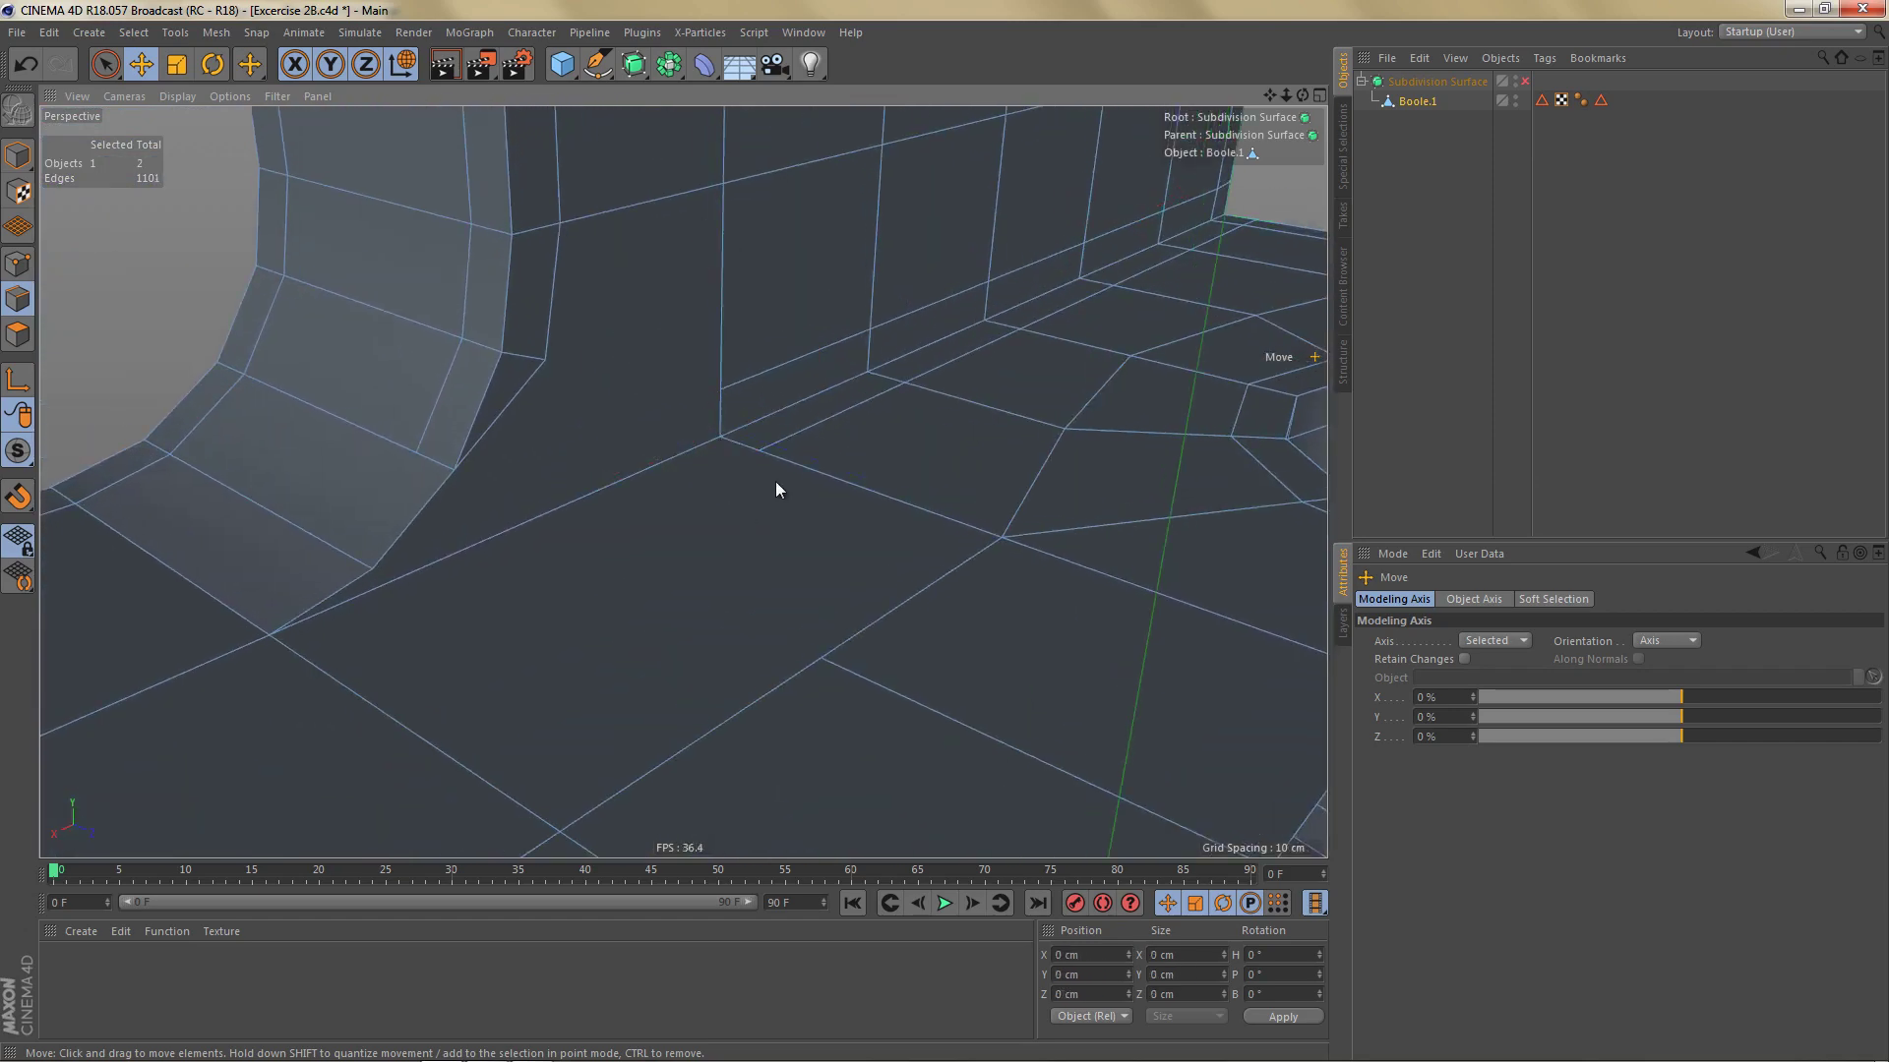
pyautogui.scroll(-5, 775, 481)
pyautogui.keyDown('alt'); pyautogui.moveTo(771, 482); pyautogui.dragTo(748, 478); pyautogui.keyUp('alt')
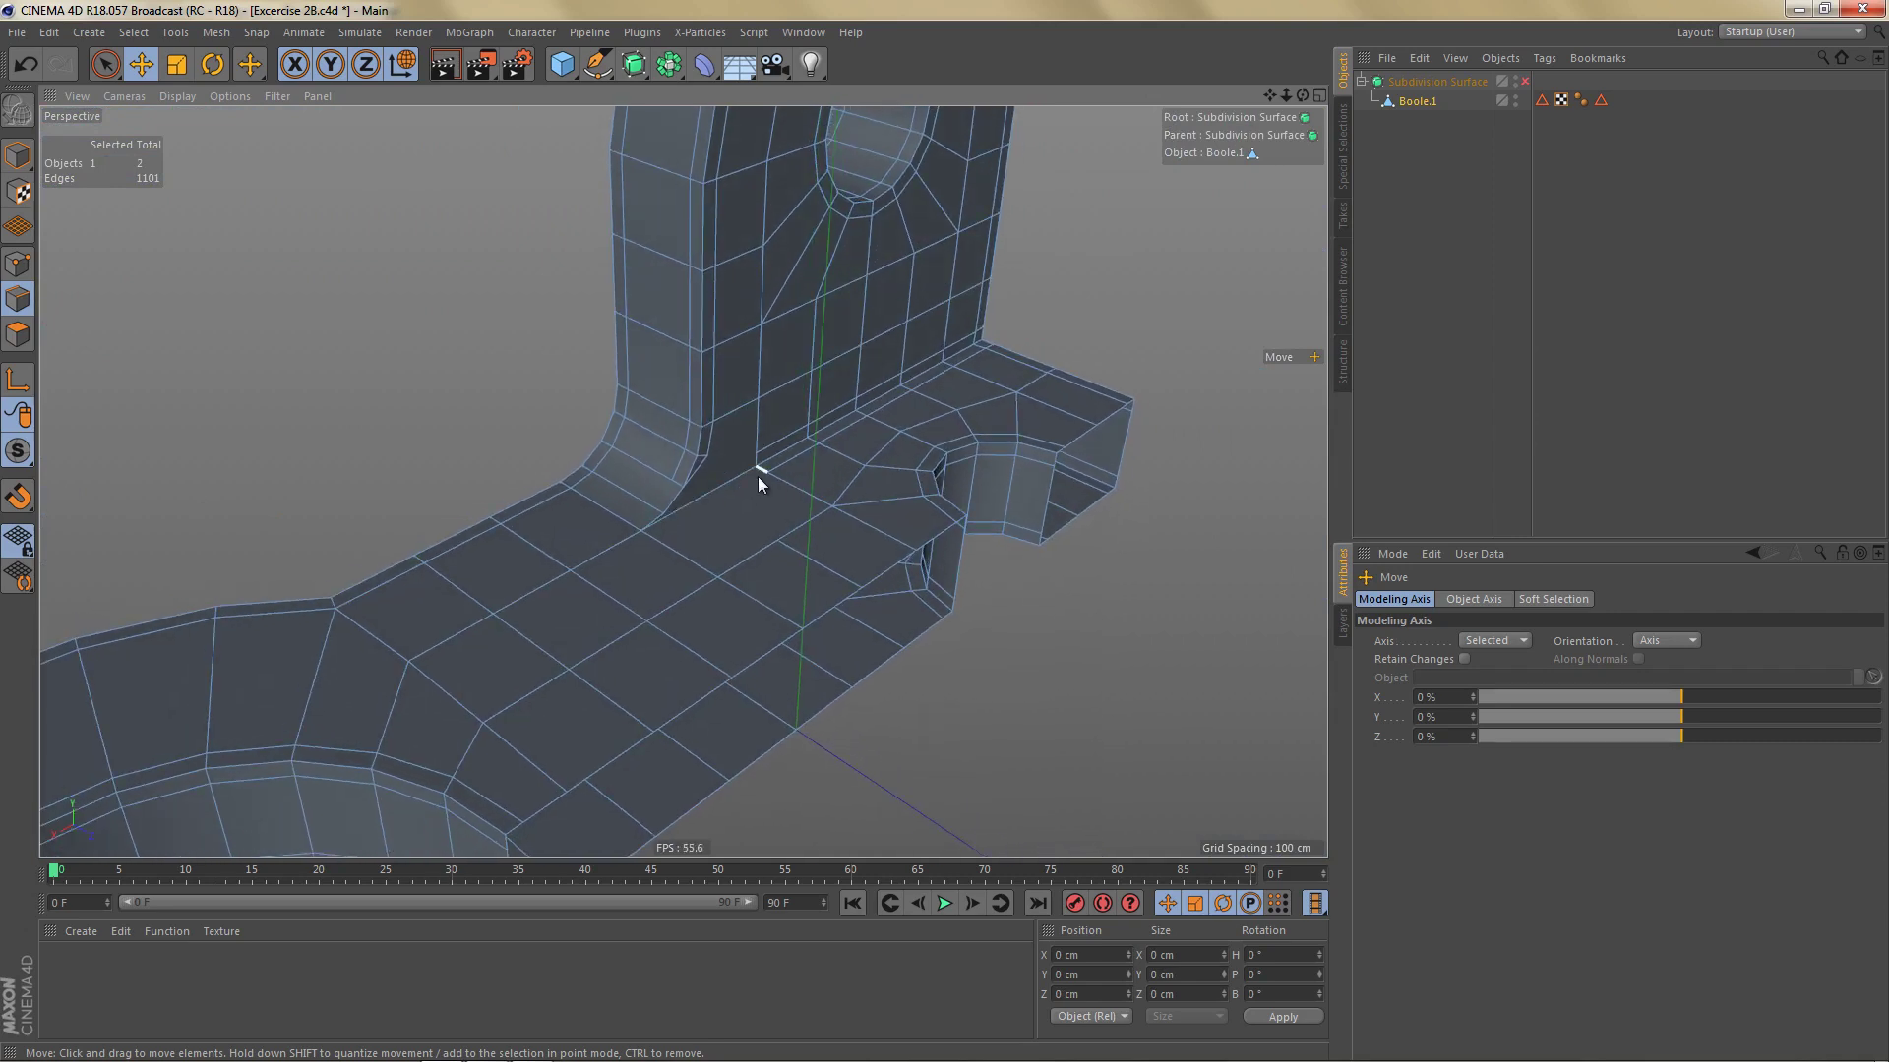
pyautogui.keyDown('alt'); pyautogui.moveTo(746, 490); pyautogui.dragTo(782, 478); pyautogui.keyUp('alt')
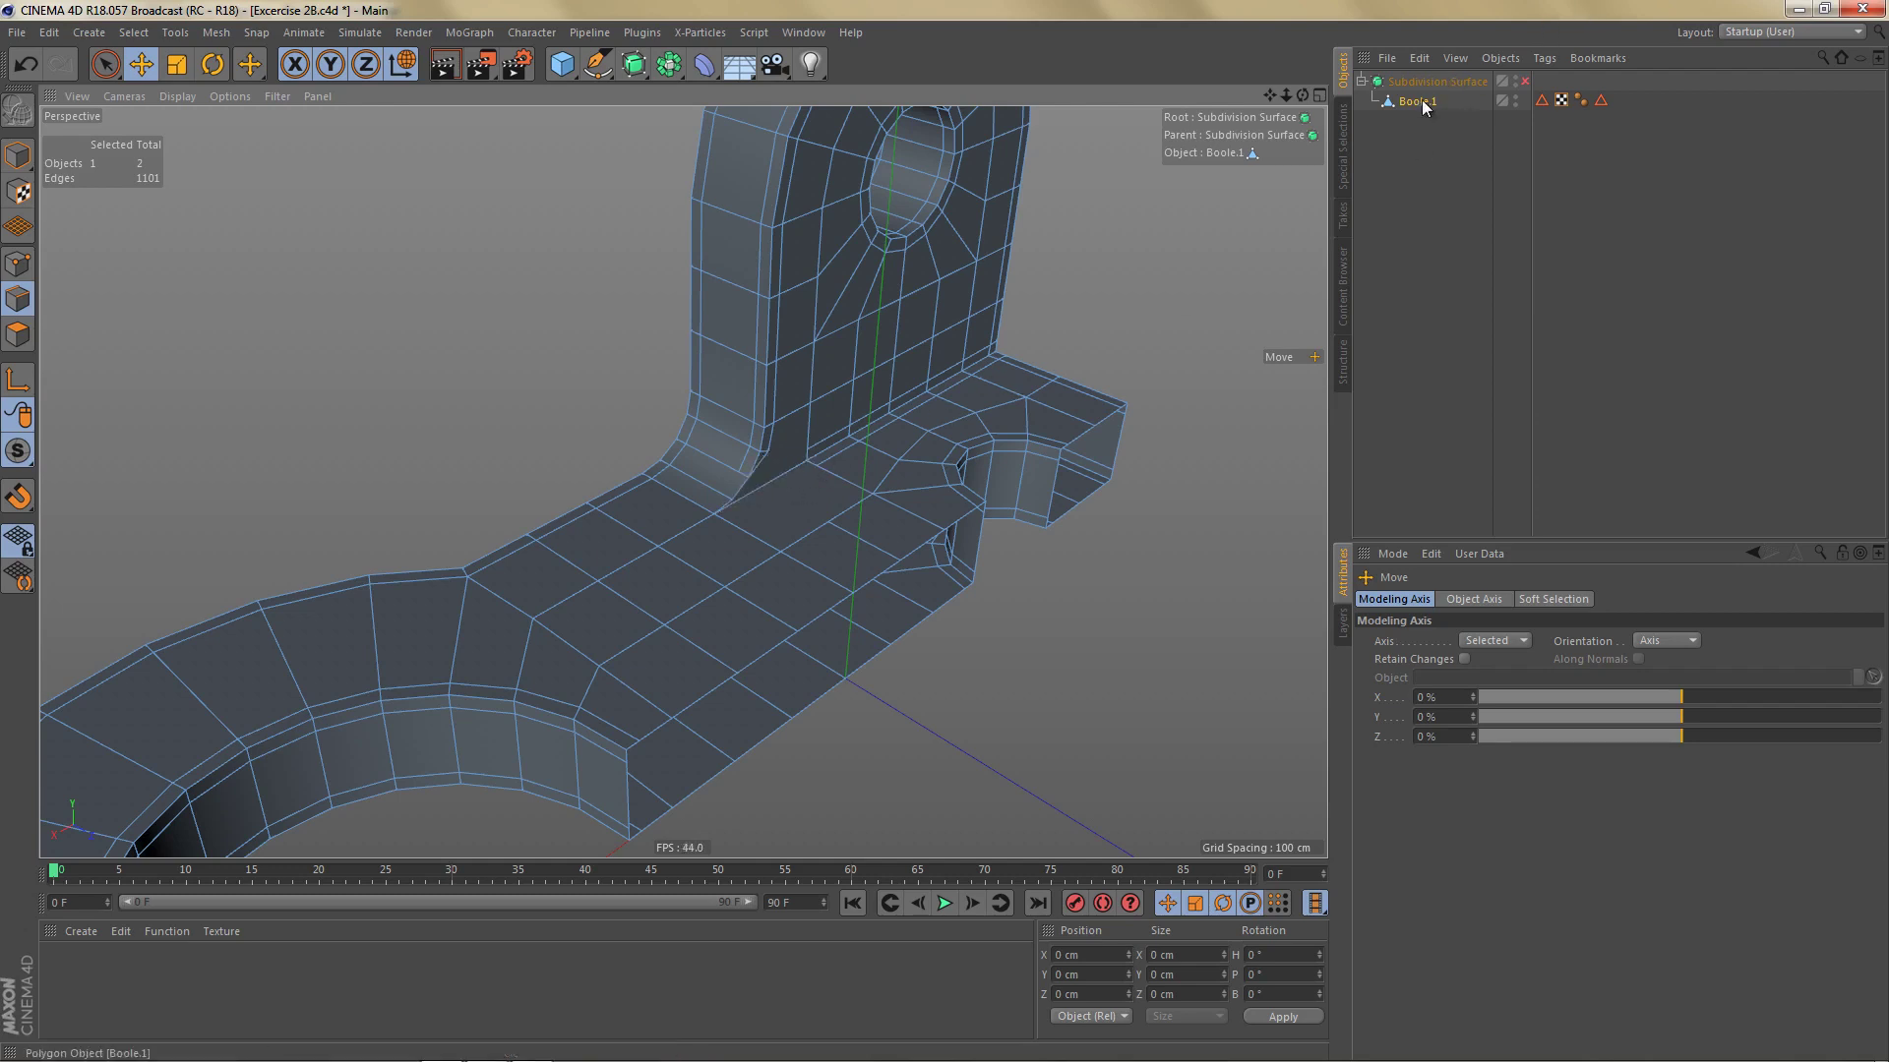
# Step: Copy Boole.1 outside the Subdivision Surface, hide the copy in editor and renderer, and rename it backup
pyautogui.keyDown('ctrl'); pyautogui.moveTo(1415, 100); pyautogui.dragTo(1411, 76); pyautogui.keyUp('ctrl')
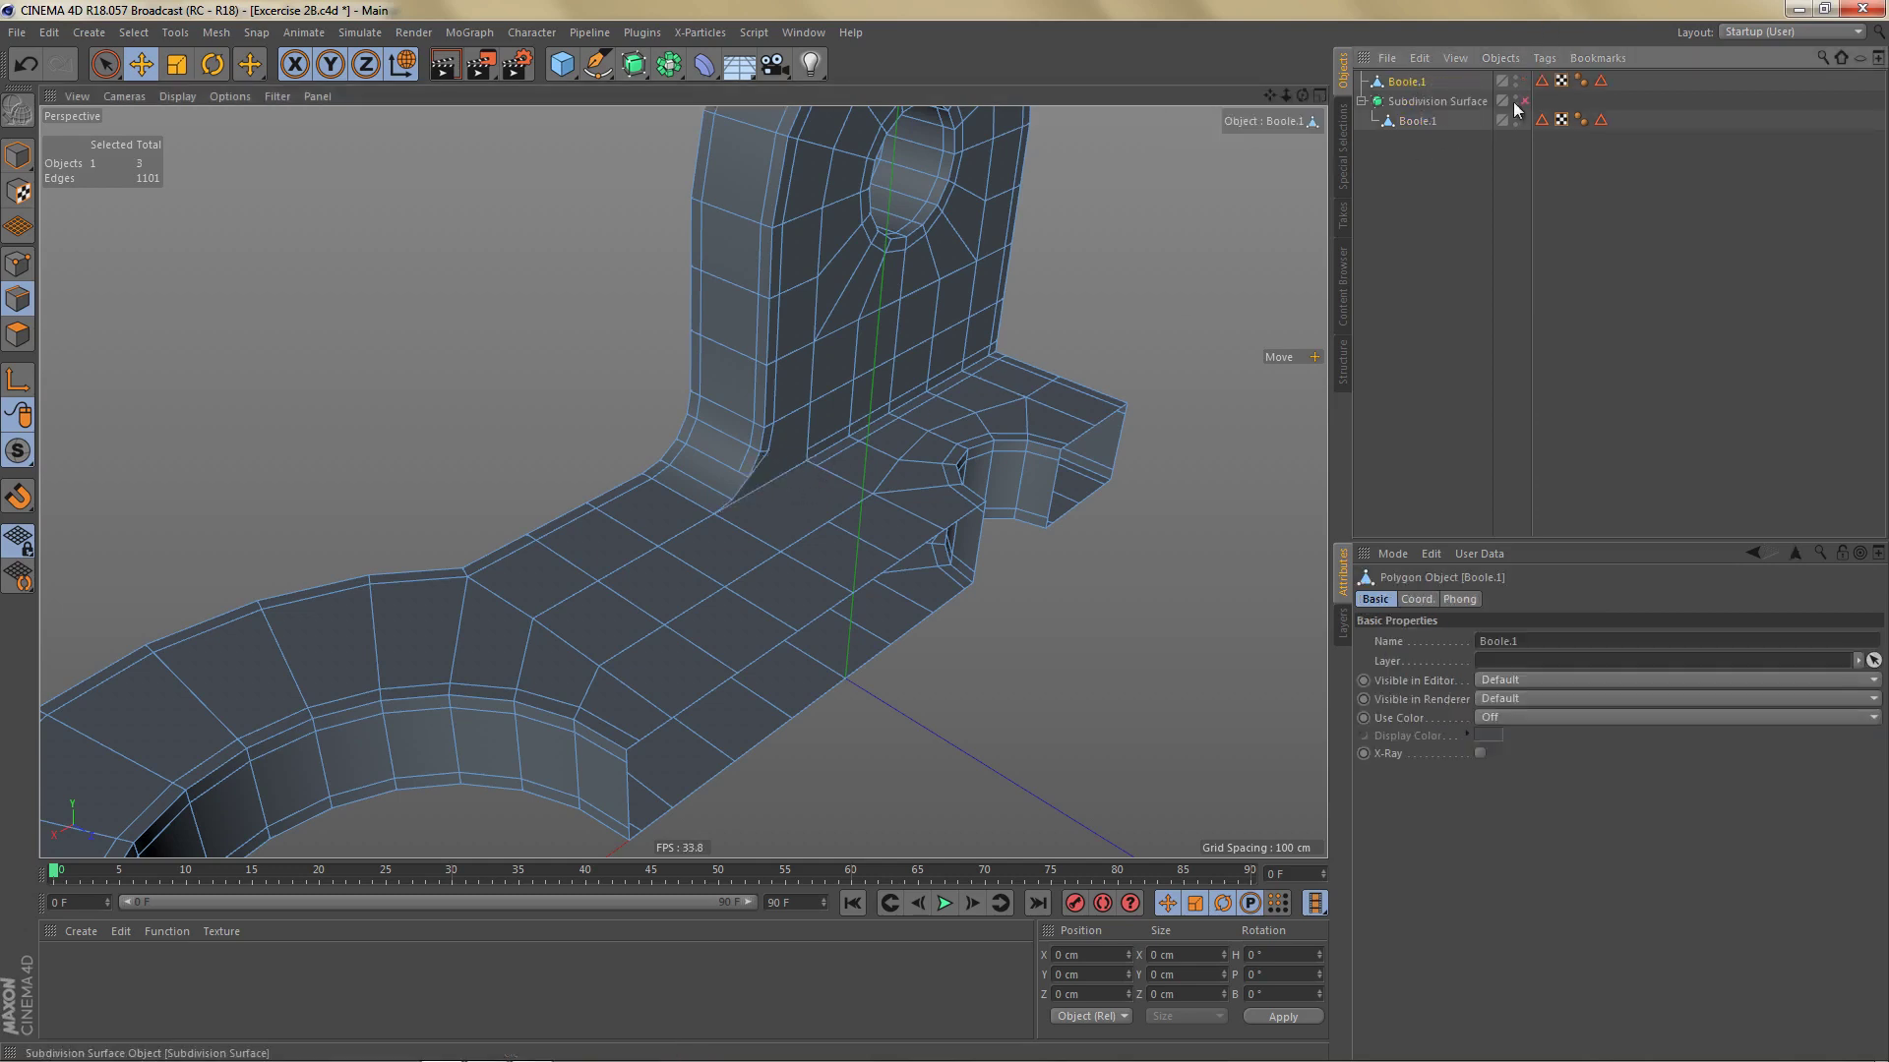
pyautogui.keyDown('ctrl'); pyautogui.click(1515, 84); pyautogui.keyUp('ctrl')
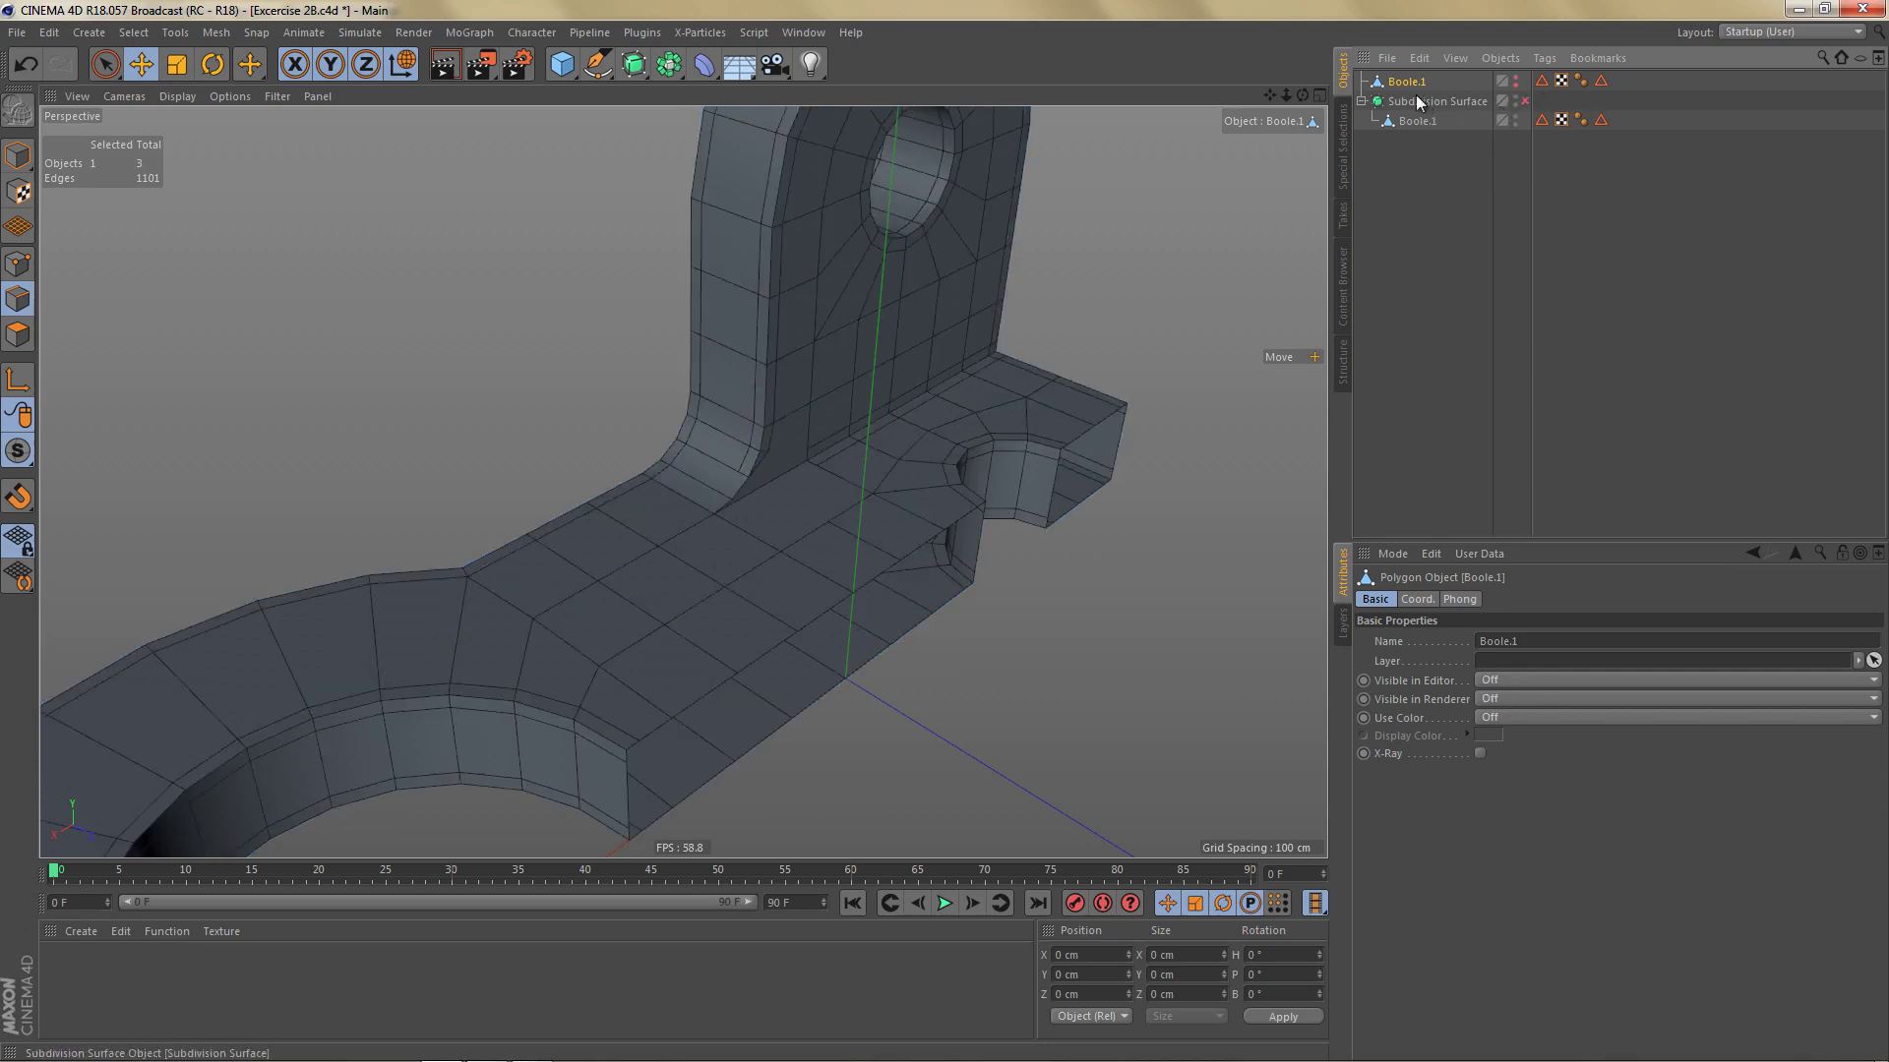
pyautogui.doubleClick(1407, 81)
pyautogui.write('B')
pyautogui.press('Return')
# Step: Delete the edge selection and UVW tags from the backup and Boole.1, keeping only their Phong tags
pyautogui.click(1541, 80)
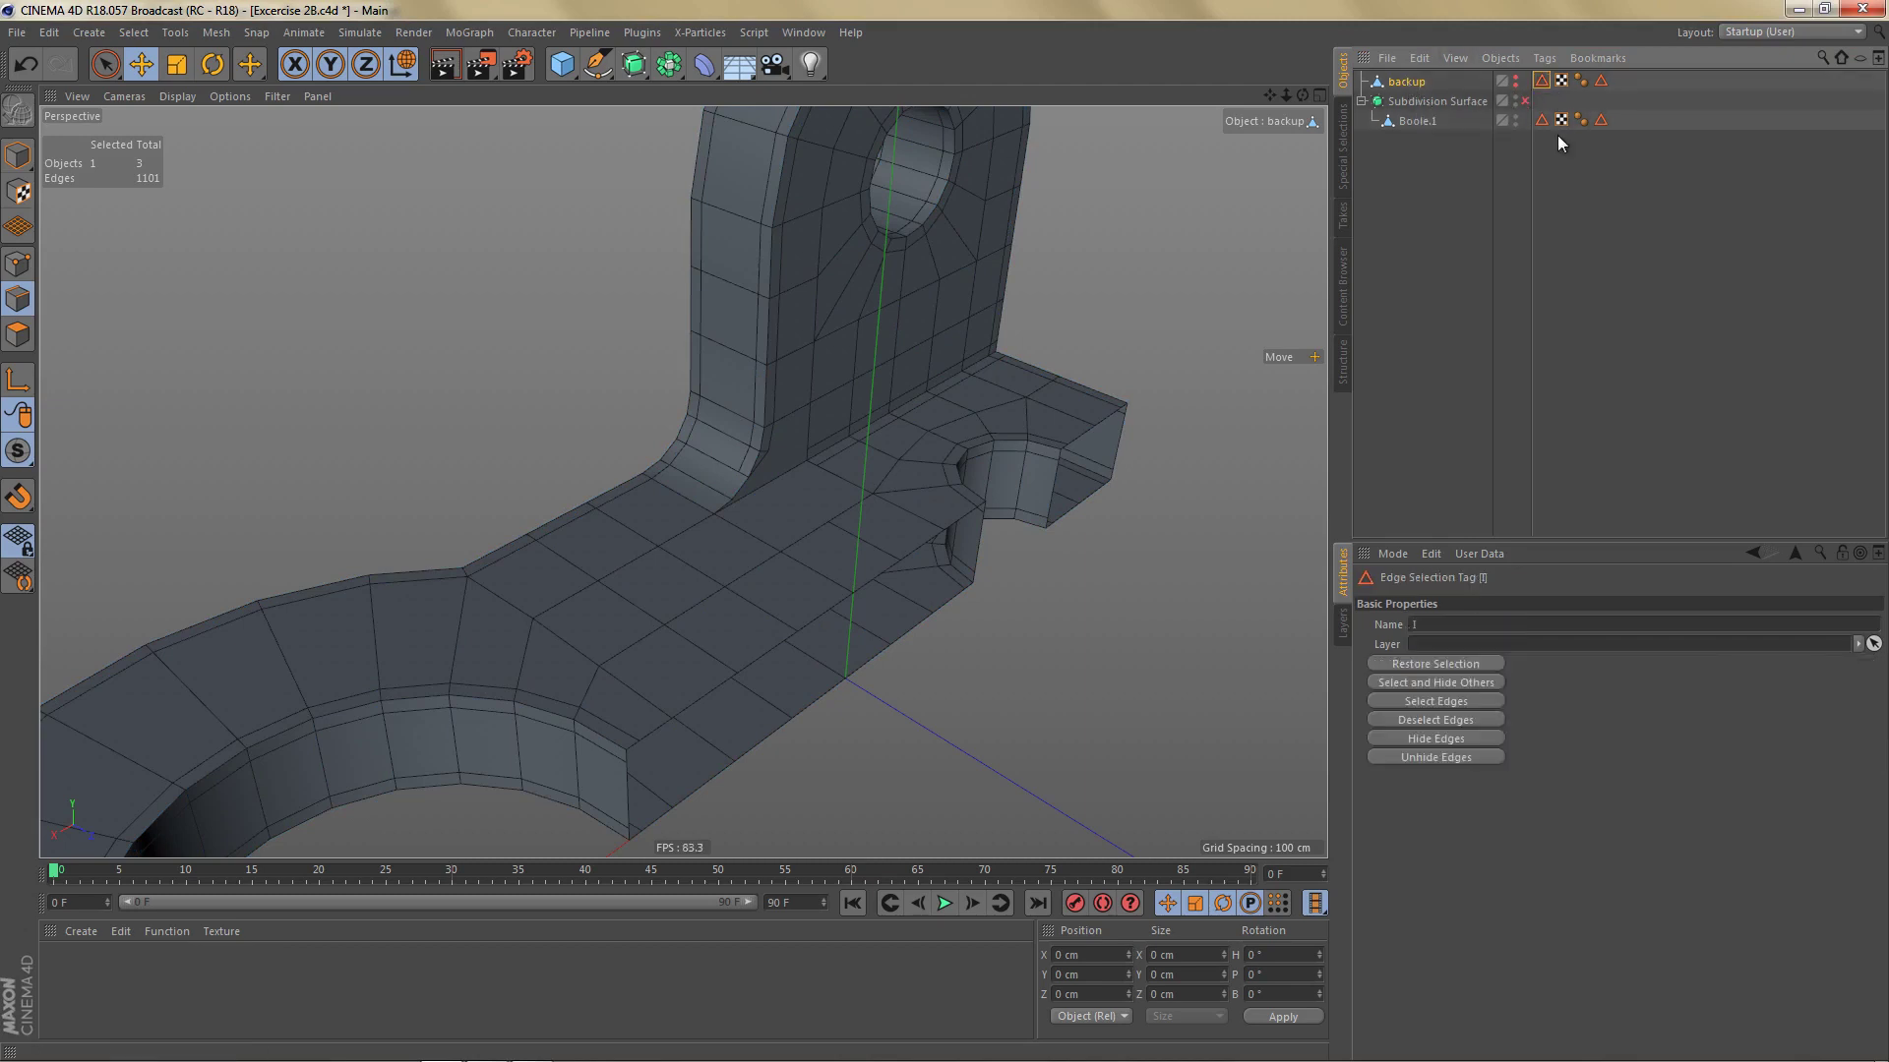
pyautogui.moveTo(1545, 134)
pyautogui.mouseDown()
pyautogui.moveTo(1564, 71)
pyautogui.moveTo(1555, 147)
pyautogui.mouseUp()
pyautogui.press('Delete')
pyautogui.press('Delete')
# Step: Select Boole.1 and inspect the fillet's foot, selecting the short edge on its rounded corner
pyautogui.click(1427, 123)
pyautogui.keyDown('alt'); pyautogui.moveTo(898, 426); pyautogui.dragTo(907, 458); pyautogui.keyUp('alt')
pyautogui.keyDown('alt'); pyautogui.moveTo(828, 520); pyautogui.dragTo(858, 507, button='middle'); pyautogui.keyUp('alt')
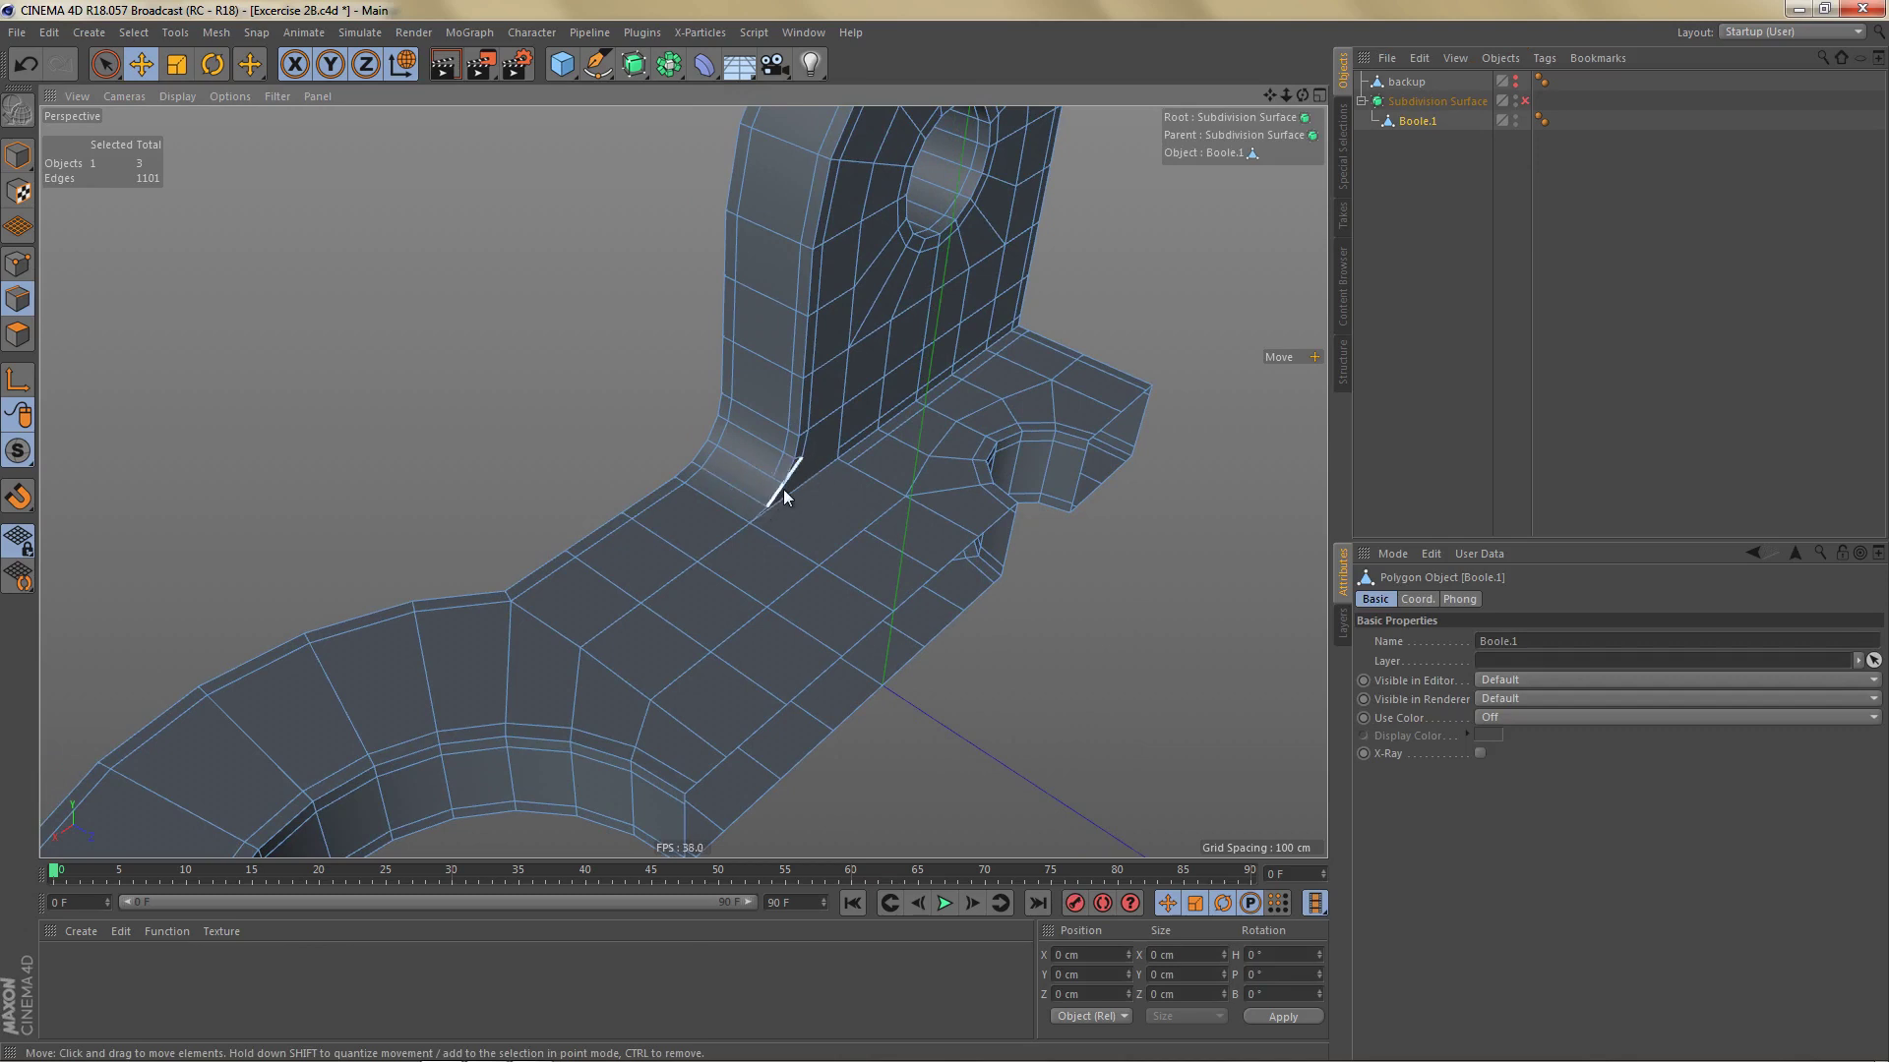
pyautogui.keyDown('alt'); pyautogui.moveTo(795, 492); pyautogui.dragTo(823, 517); pyautogui.keyUp('alt')
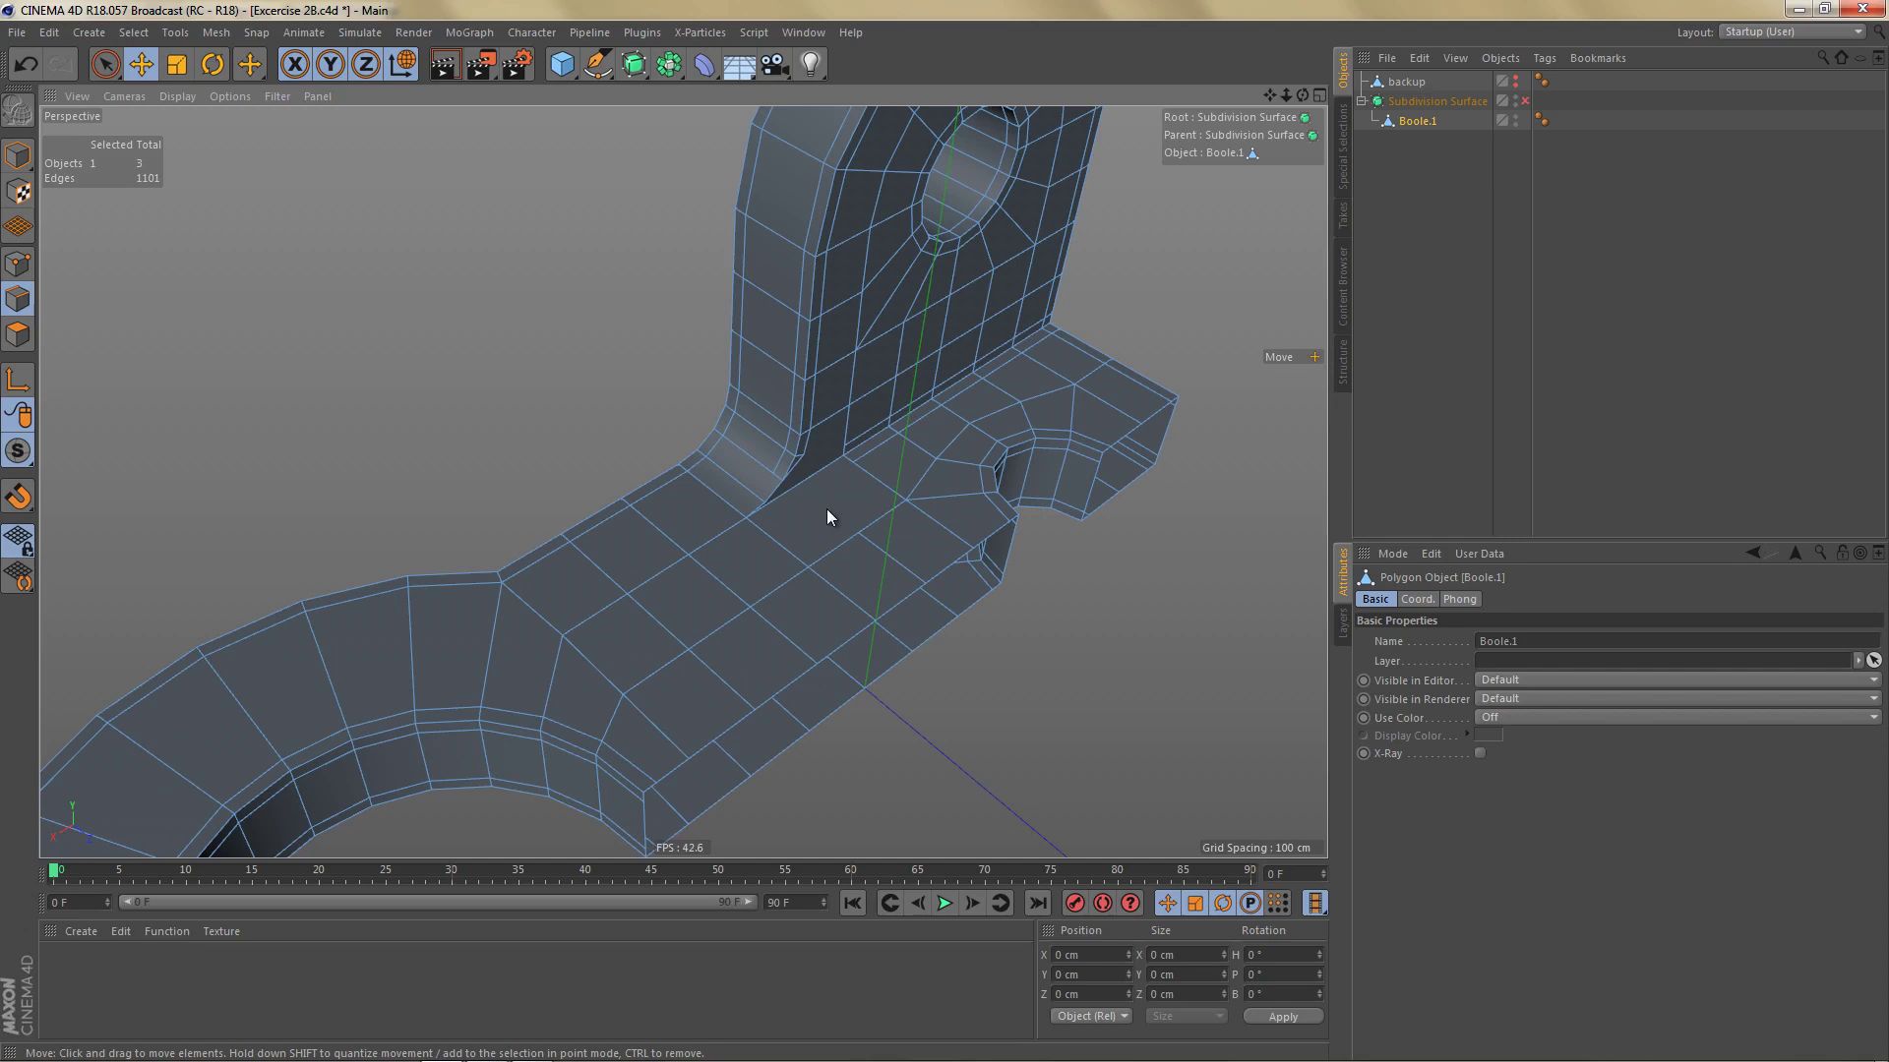
pyautogui.keyDown('alt'); pyautogui.moveTo(843, 468); pyautogui.dragTo(882, 401); pyautogui.keyUp('alt')
pyautogui.click(867, 377)
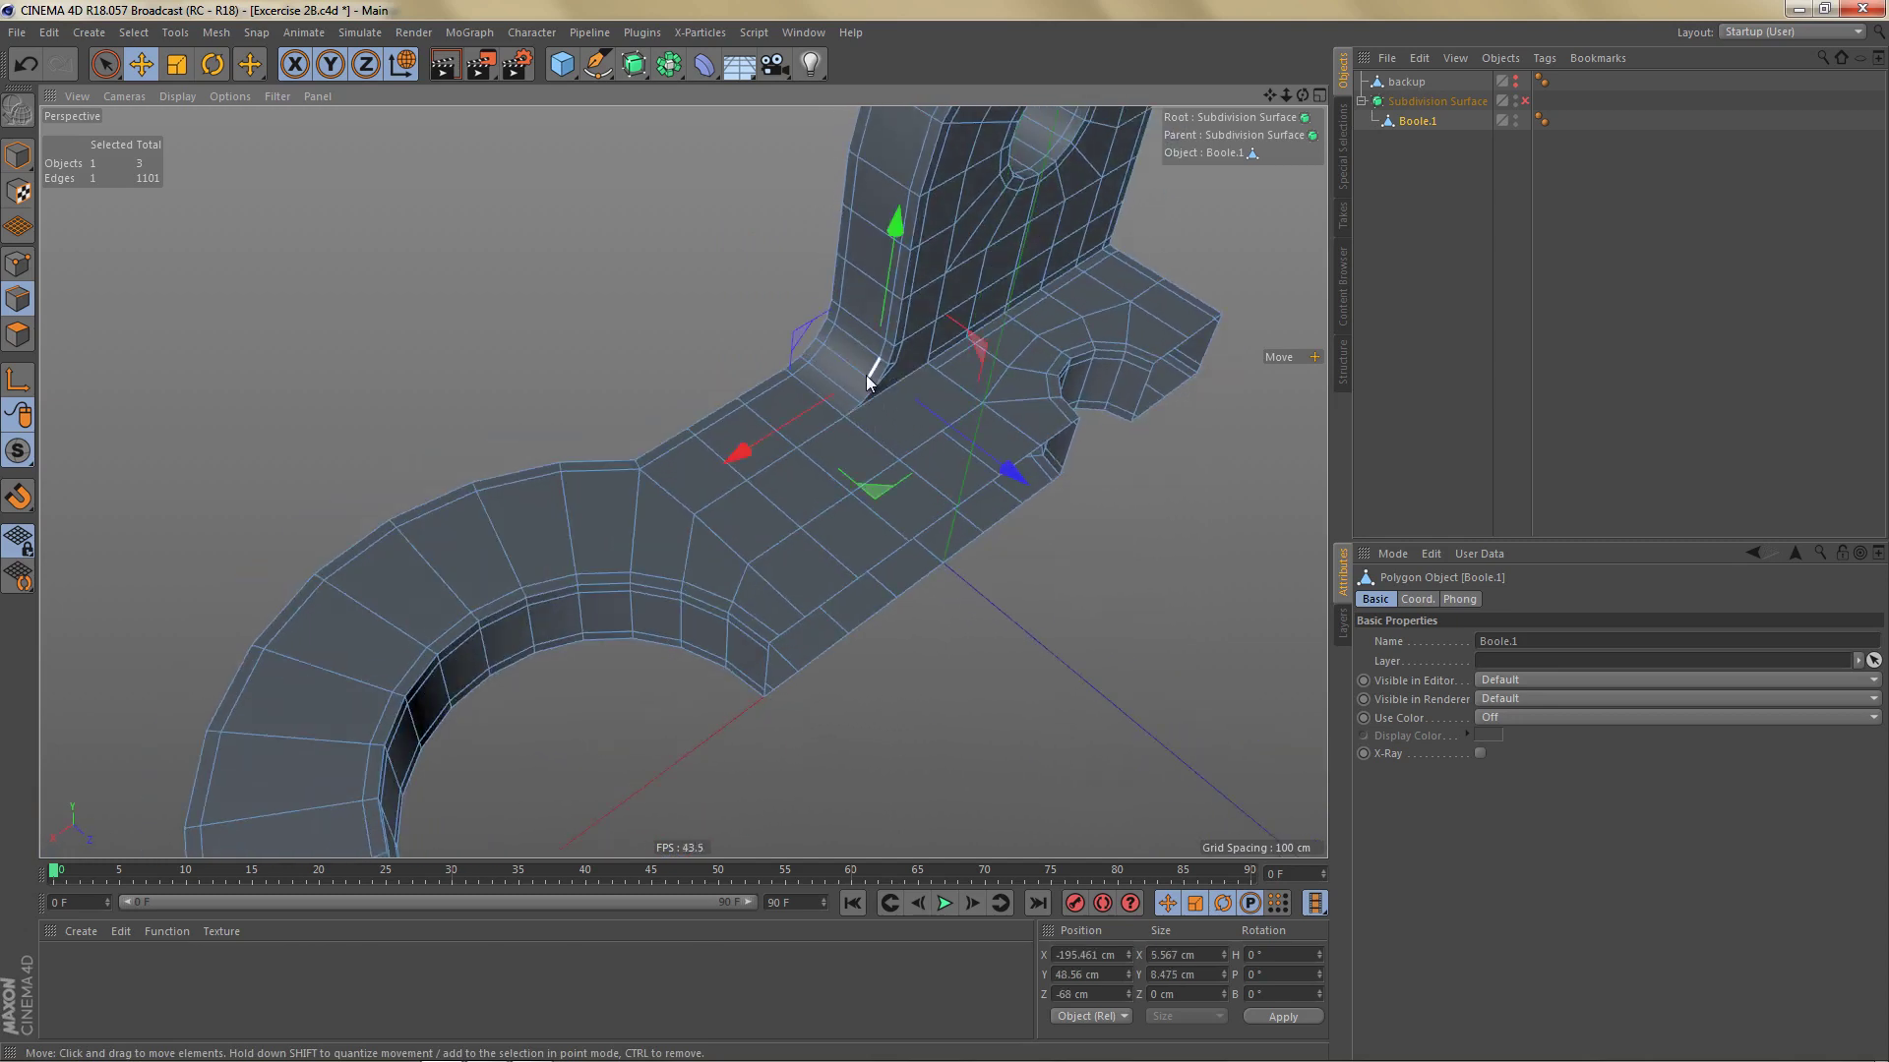
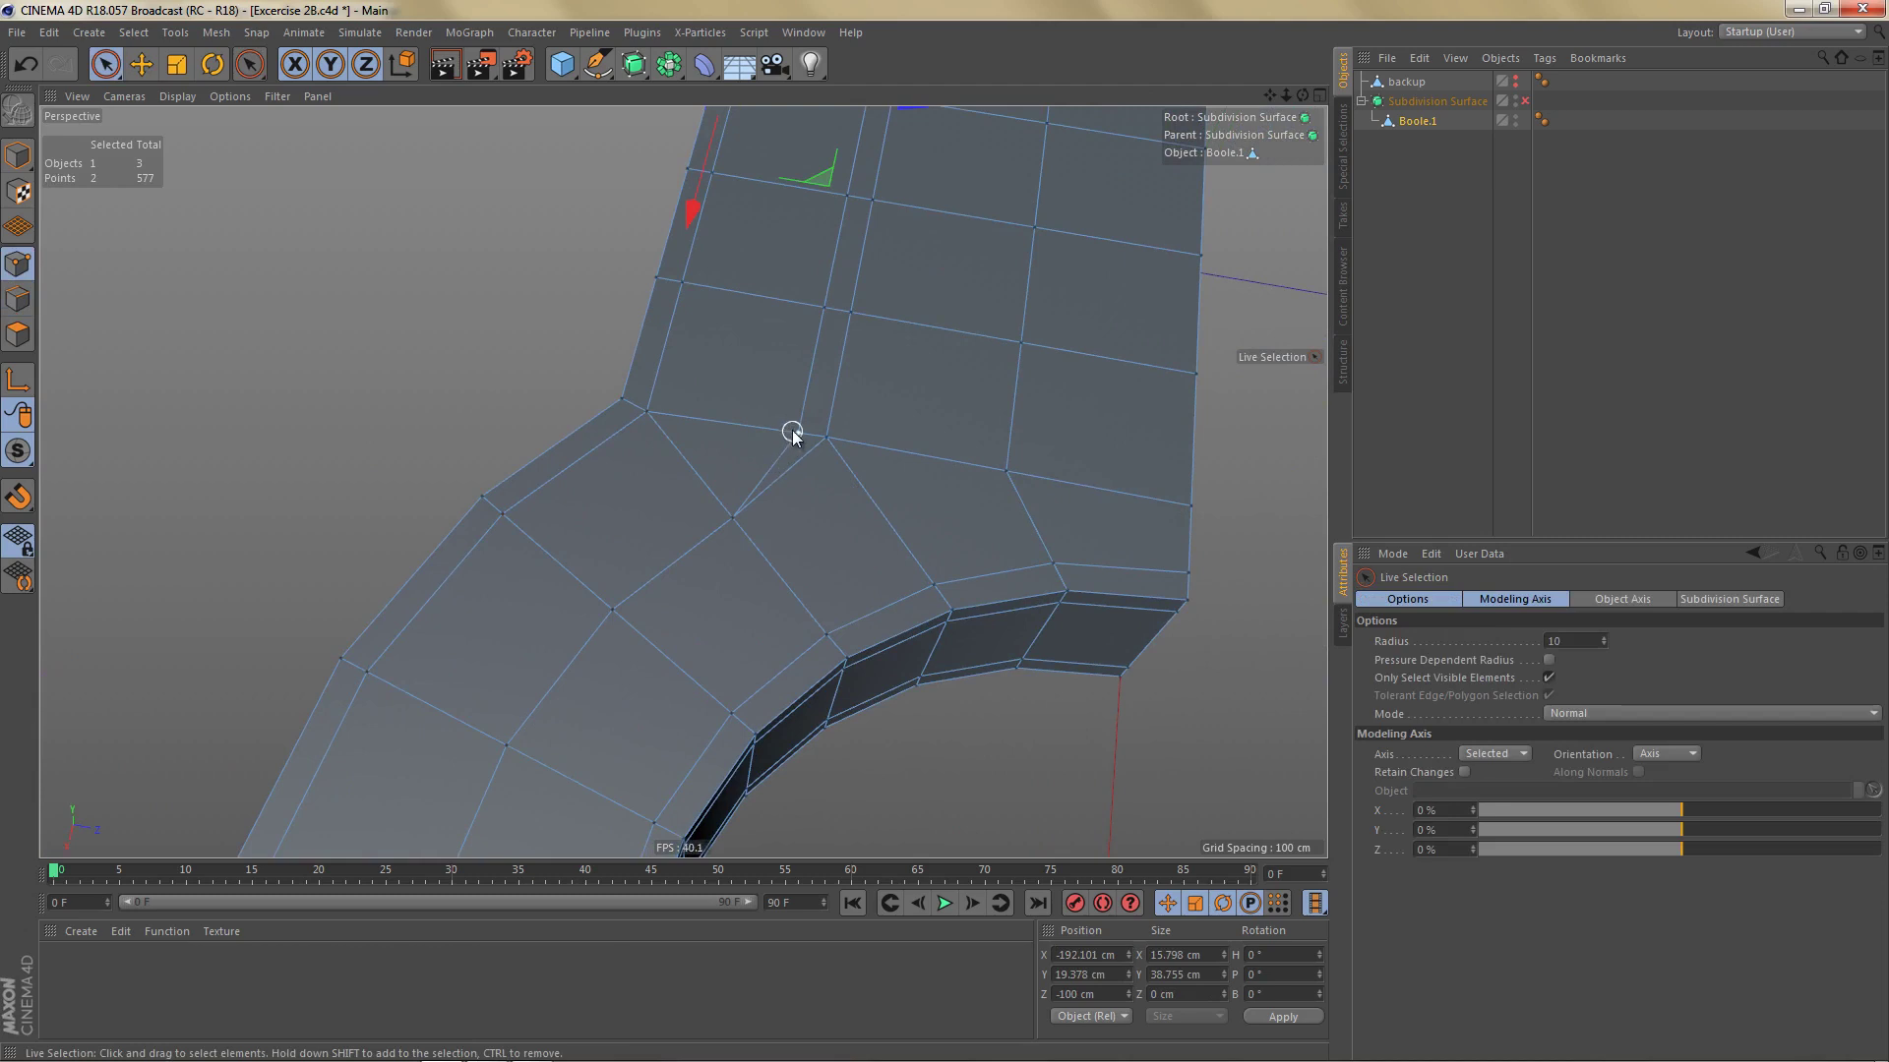
# Step: Weld the support-loop endpoint and the adjacent corner point near the ring at their midpoint
pyautogui.moveTo(796, 433); pyautogui.dragTo(735, 518)
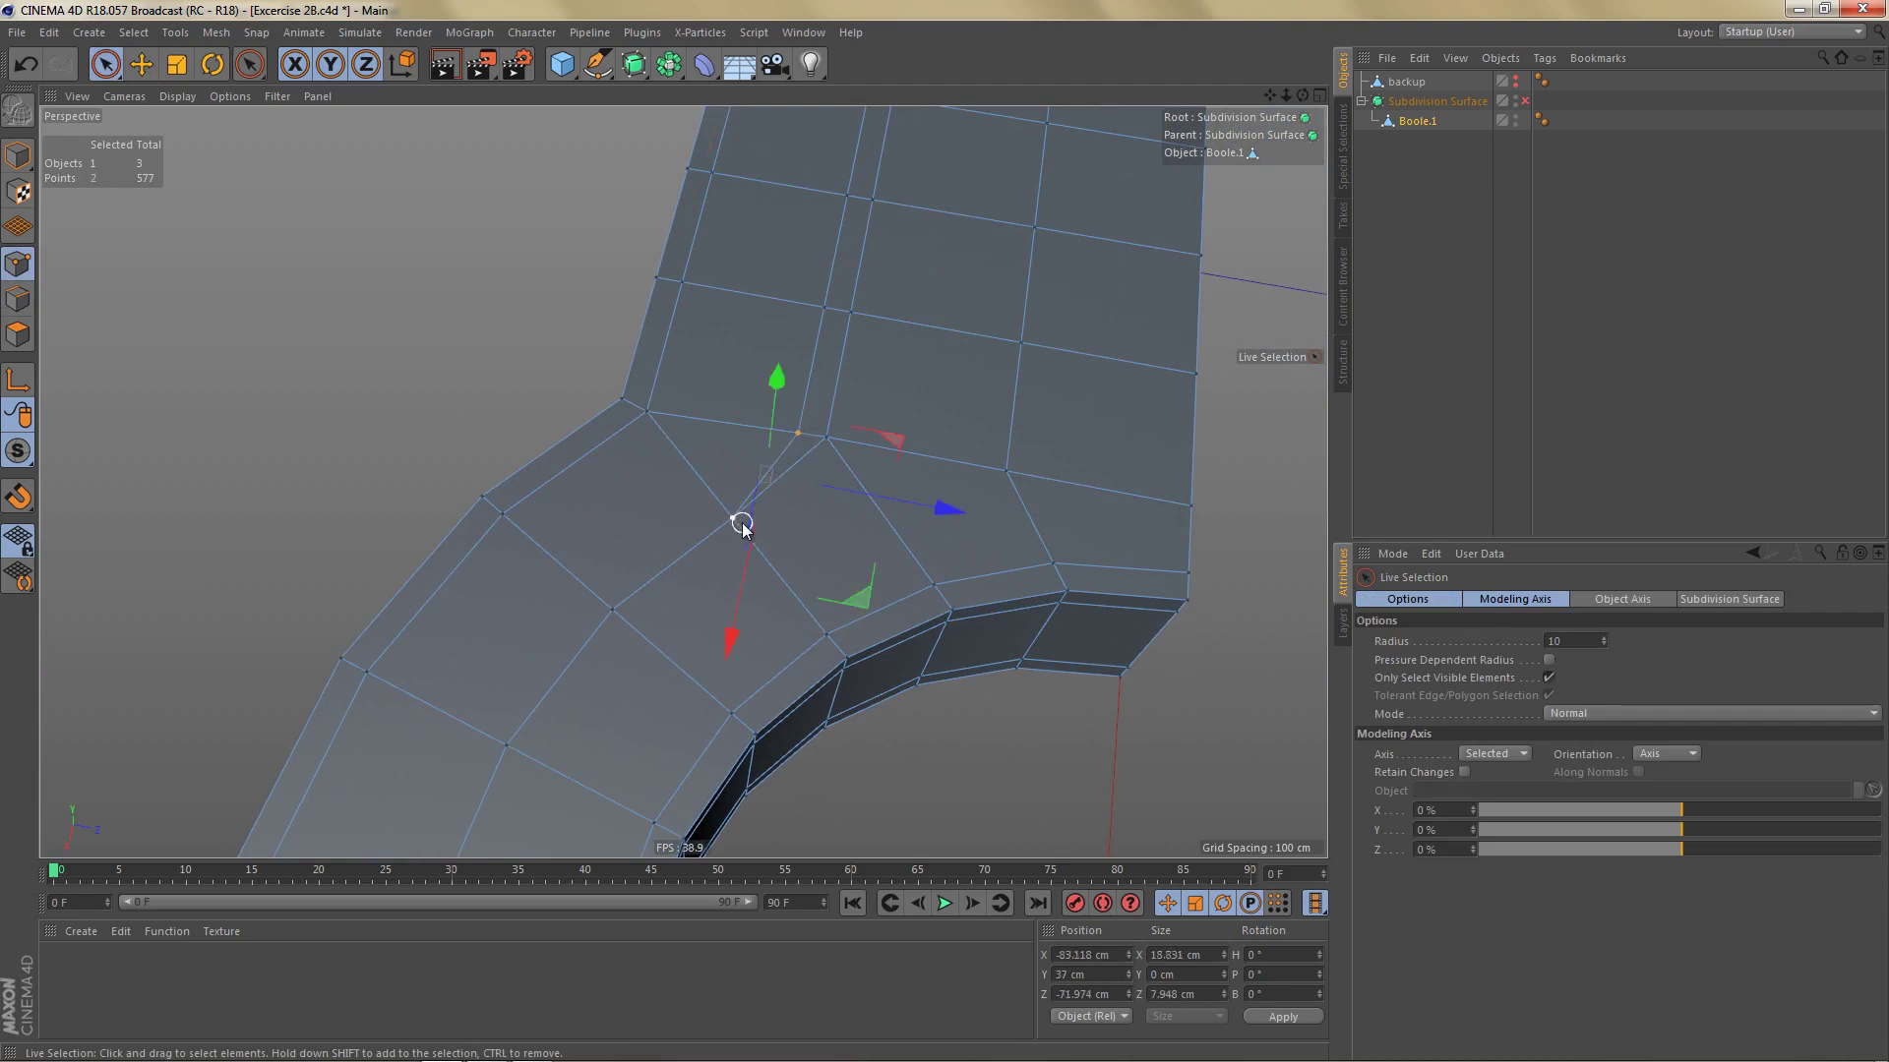
pyautogui.press('m')
pyautogui.press('q')
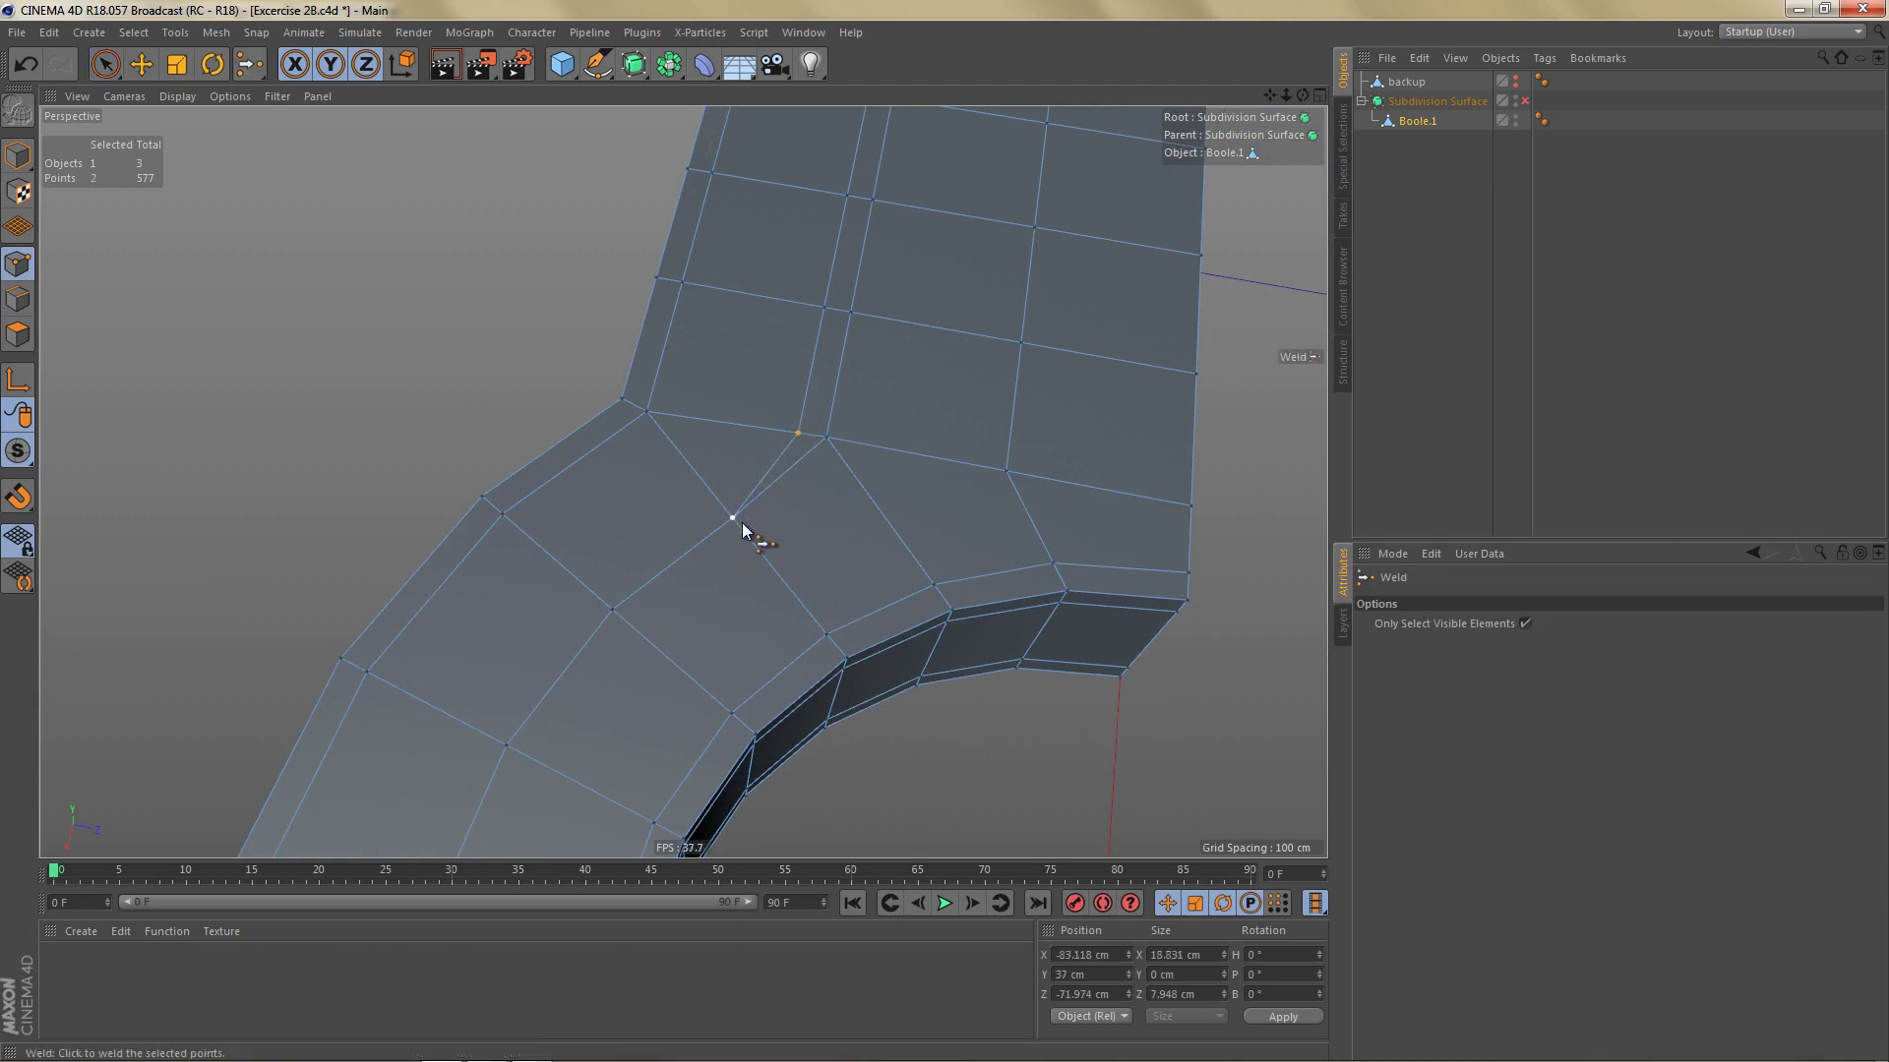
pyautogui.click(764, 480)
pyautogui.moveTo(800, 482)
pyautogui.keyDown('alt'); pyautogui.mouseDown()
pyautogui.moveTo(763, 528)
pyautogui.moveTo(843, 485)
pyautogui.moveTo(777, 460)
pyautogui.moveTo(784, 489)
pyautogui.mouseUp(); pyautogui.keyUp('alt')
pyautogui.keyDown('alt'); pyautogui.moveTo(940, 340); pyautogui.dragTo(789, 506, button='middle'); pyautogui.keyUp('alt')
pyautogui.keyDown('alt'); pyautogui.moveTo(789, 505); pyautogui.dragTo(801, 464); pyautogui.keyUp('alt')
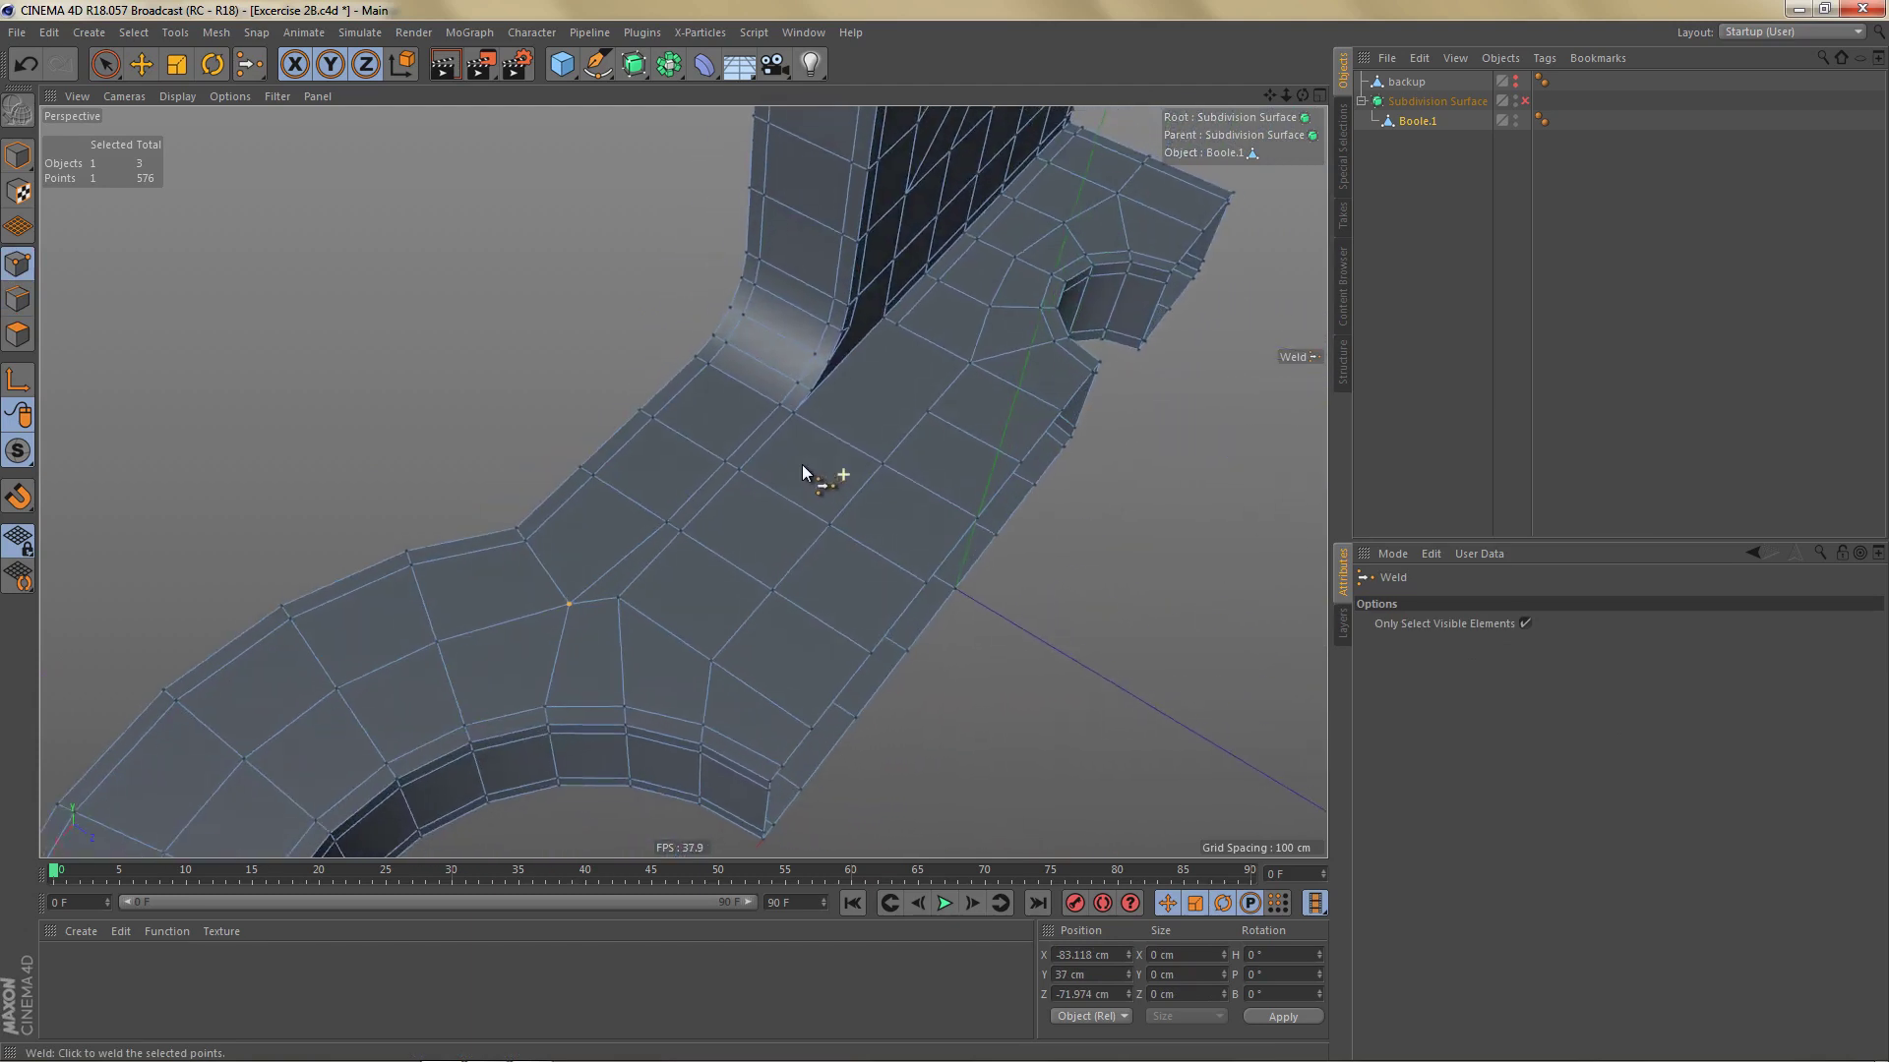
# Step: Switch to polygons and highlight the narrow strip below the fillet and the neighbouring base faces to examine the loop flow
pyautogui.press('Return')
pyautogui.press('Return')
pyautogui.press('e')
pyautogui.click(839, 281)
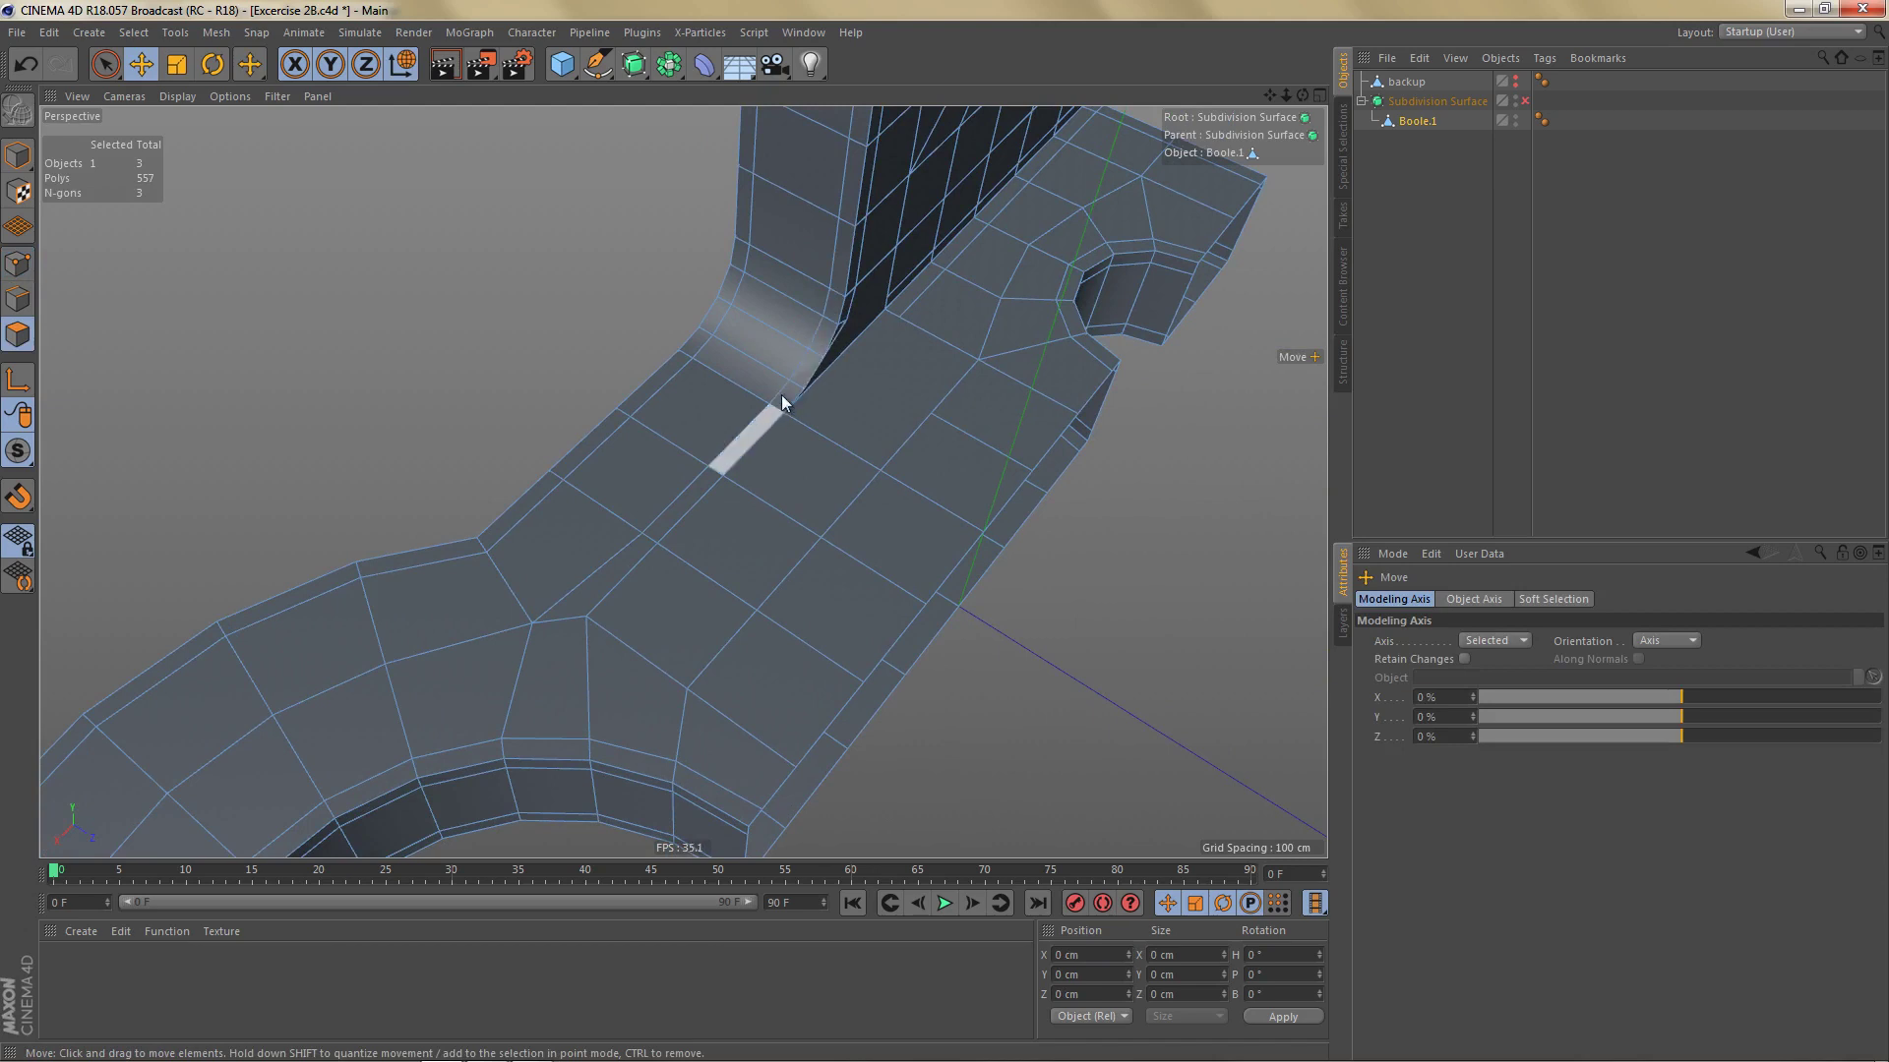
pyautogui.click(831, 317)
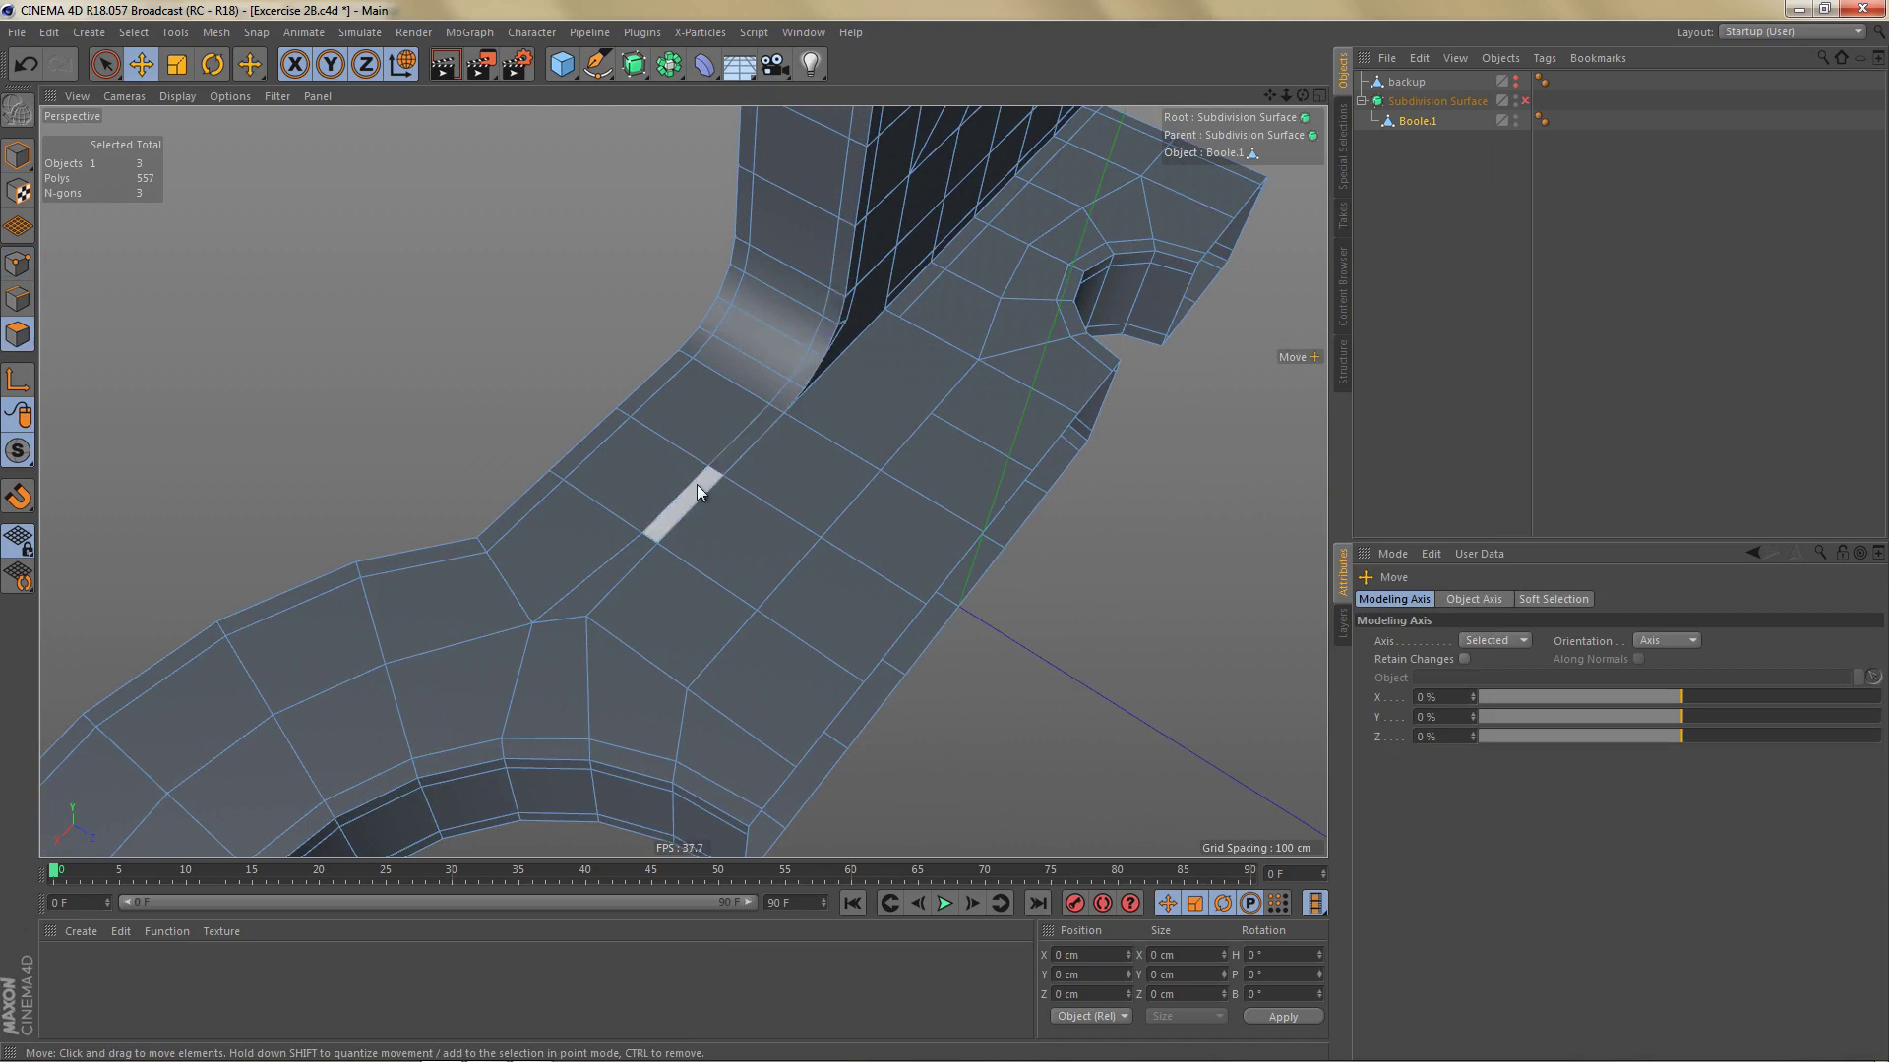
pyautogui.press('space')
pyautogui.scroll(2, 699, 489)
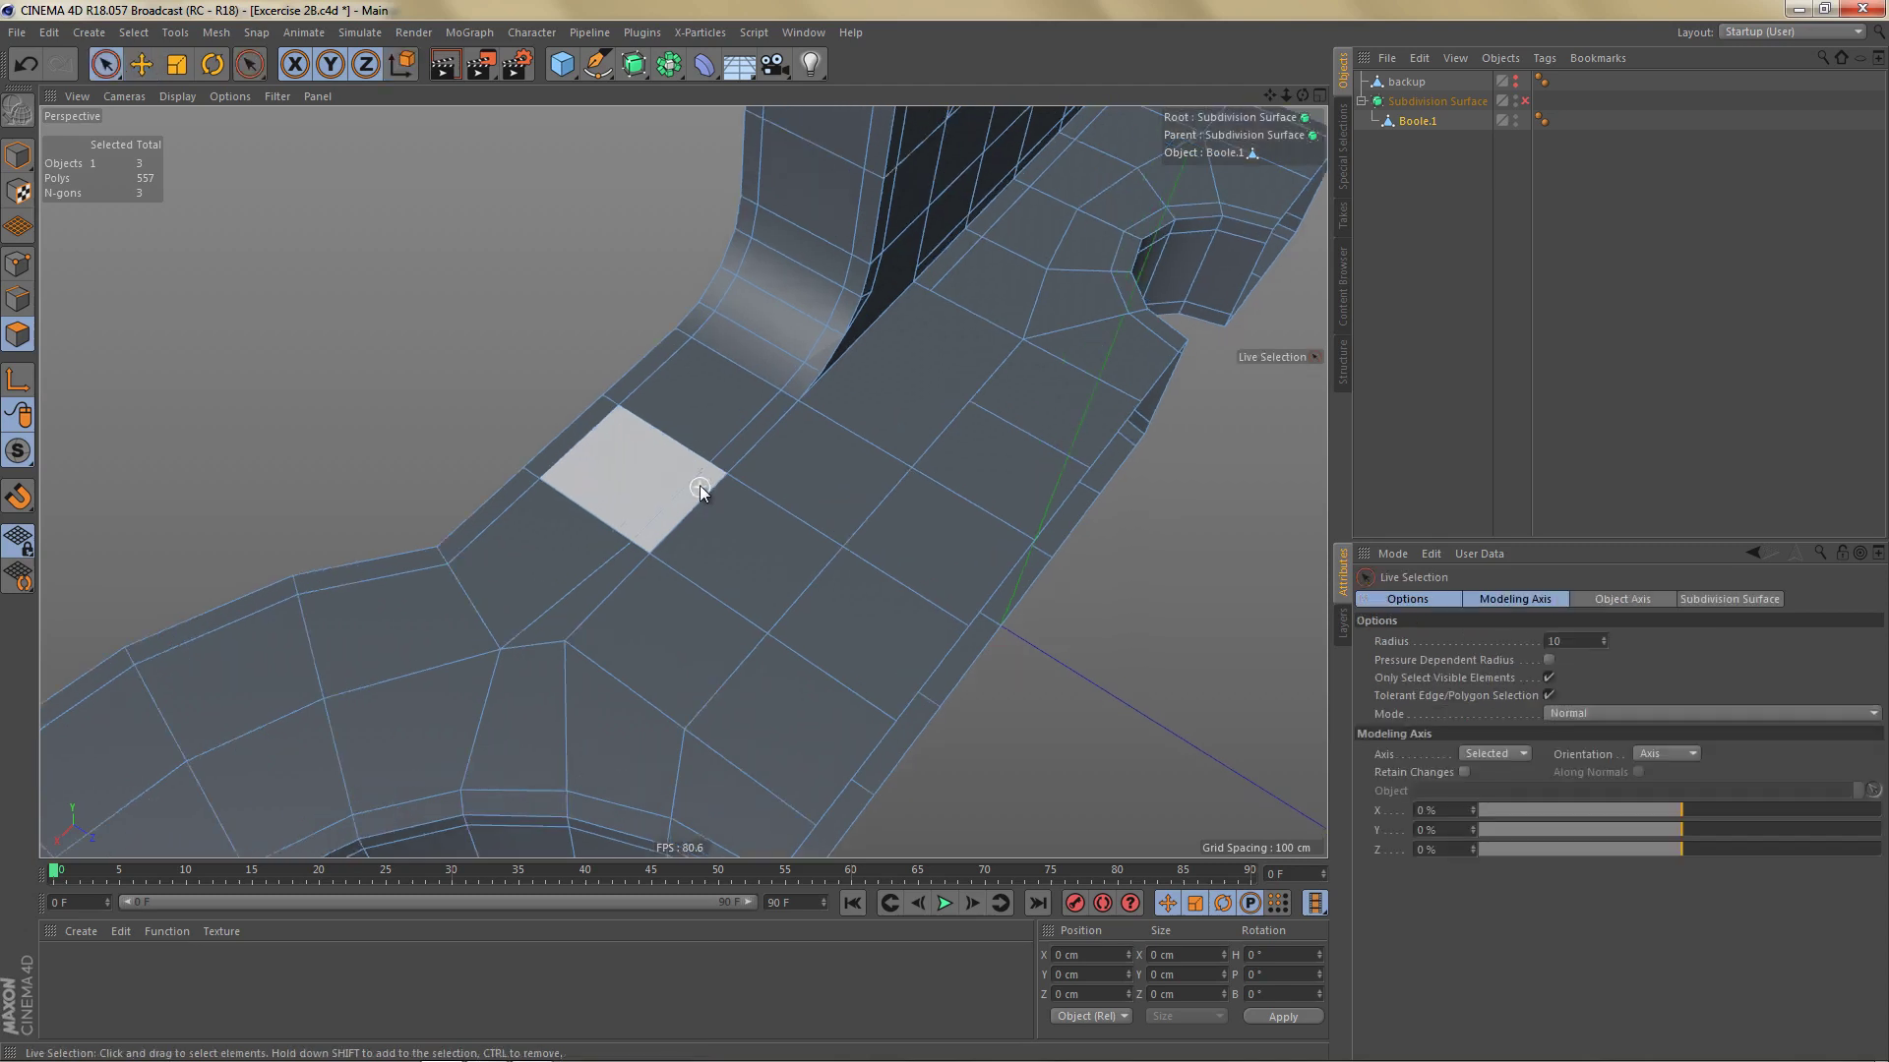
pyautogui.scroll(2, 784, 392)
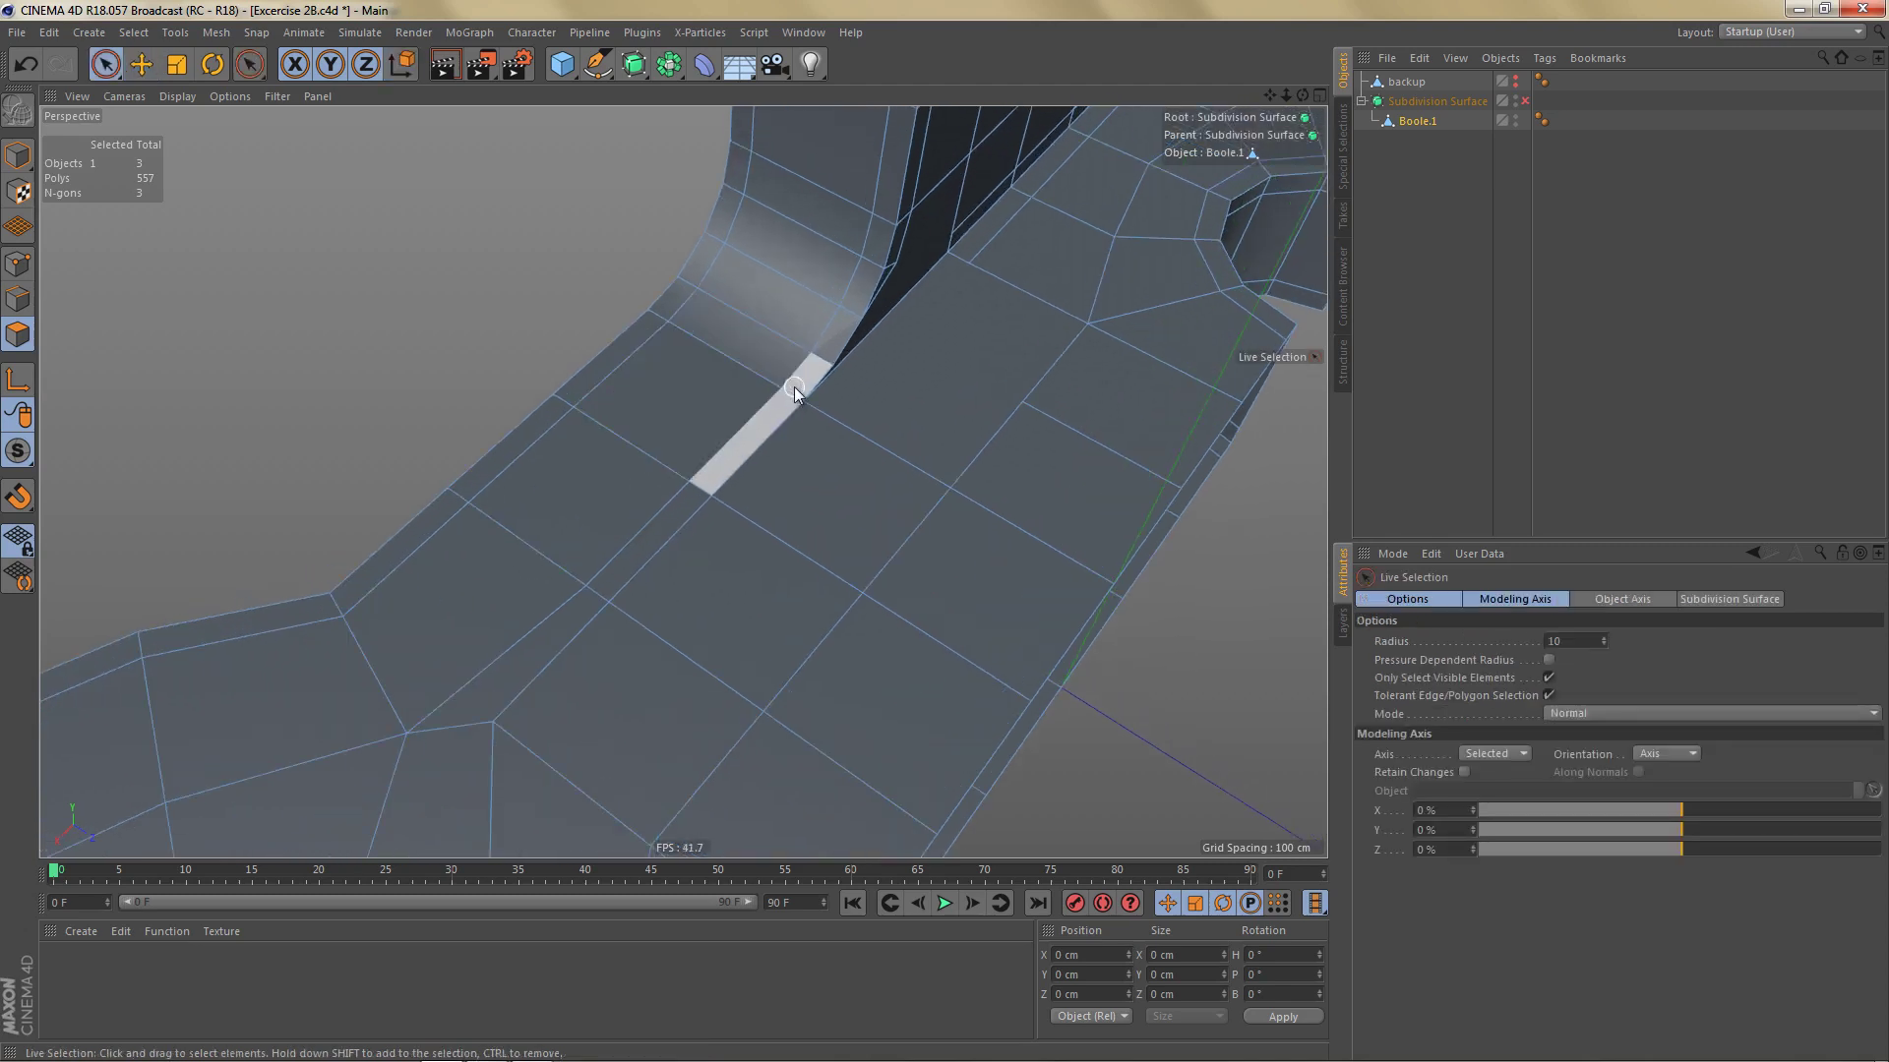
pyautogui.moveTo(794, 386)
pyautogui.mouseDown()
pyautogui.moveTo(686, 506)
pyautogui.moveTo(878, 701)
pyautogui.mouseUp()
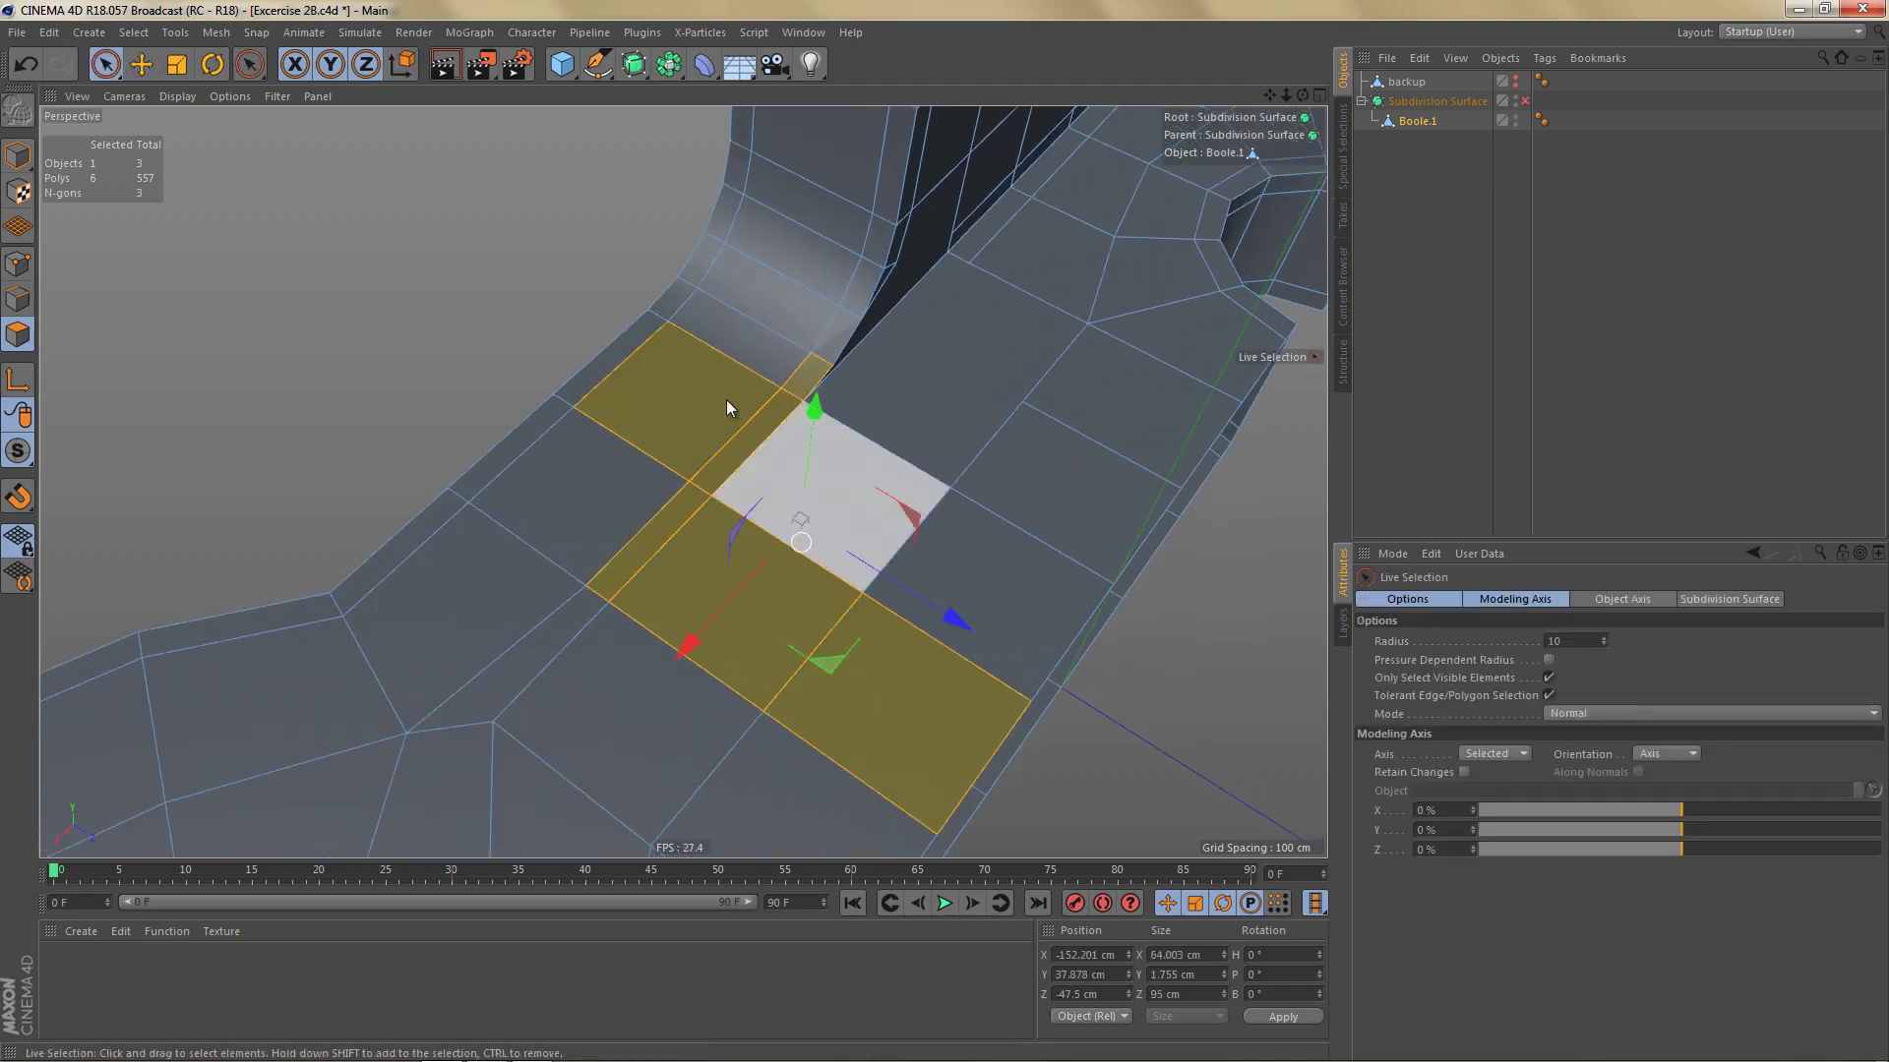
pyautogui.keyDown('ctrl'); pyautogui.click(701, 419); pyautogui.keyUp('ctrl')
pyautogui.scroll(-2, 787, 571)
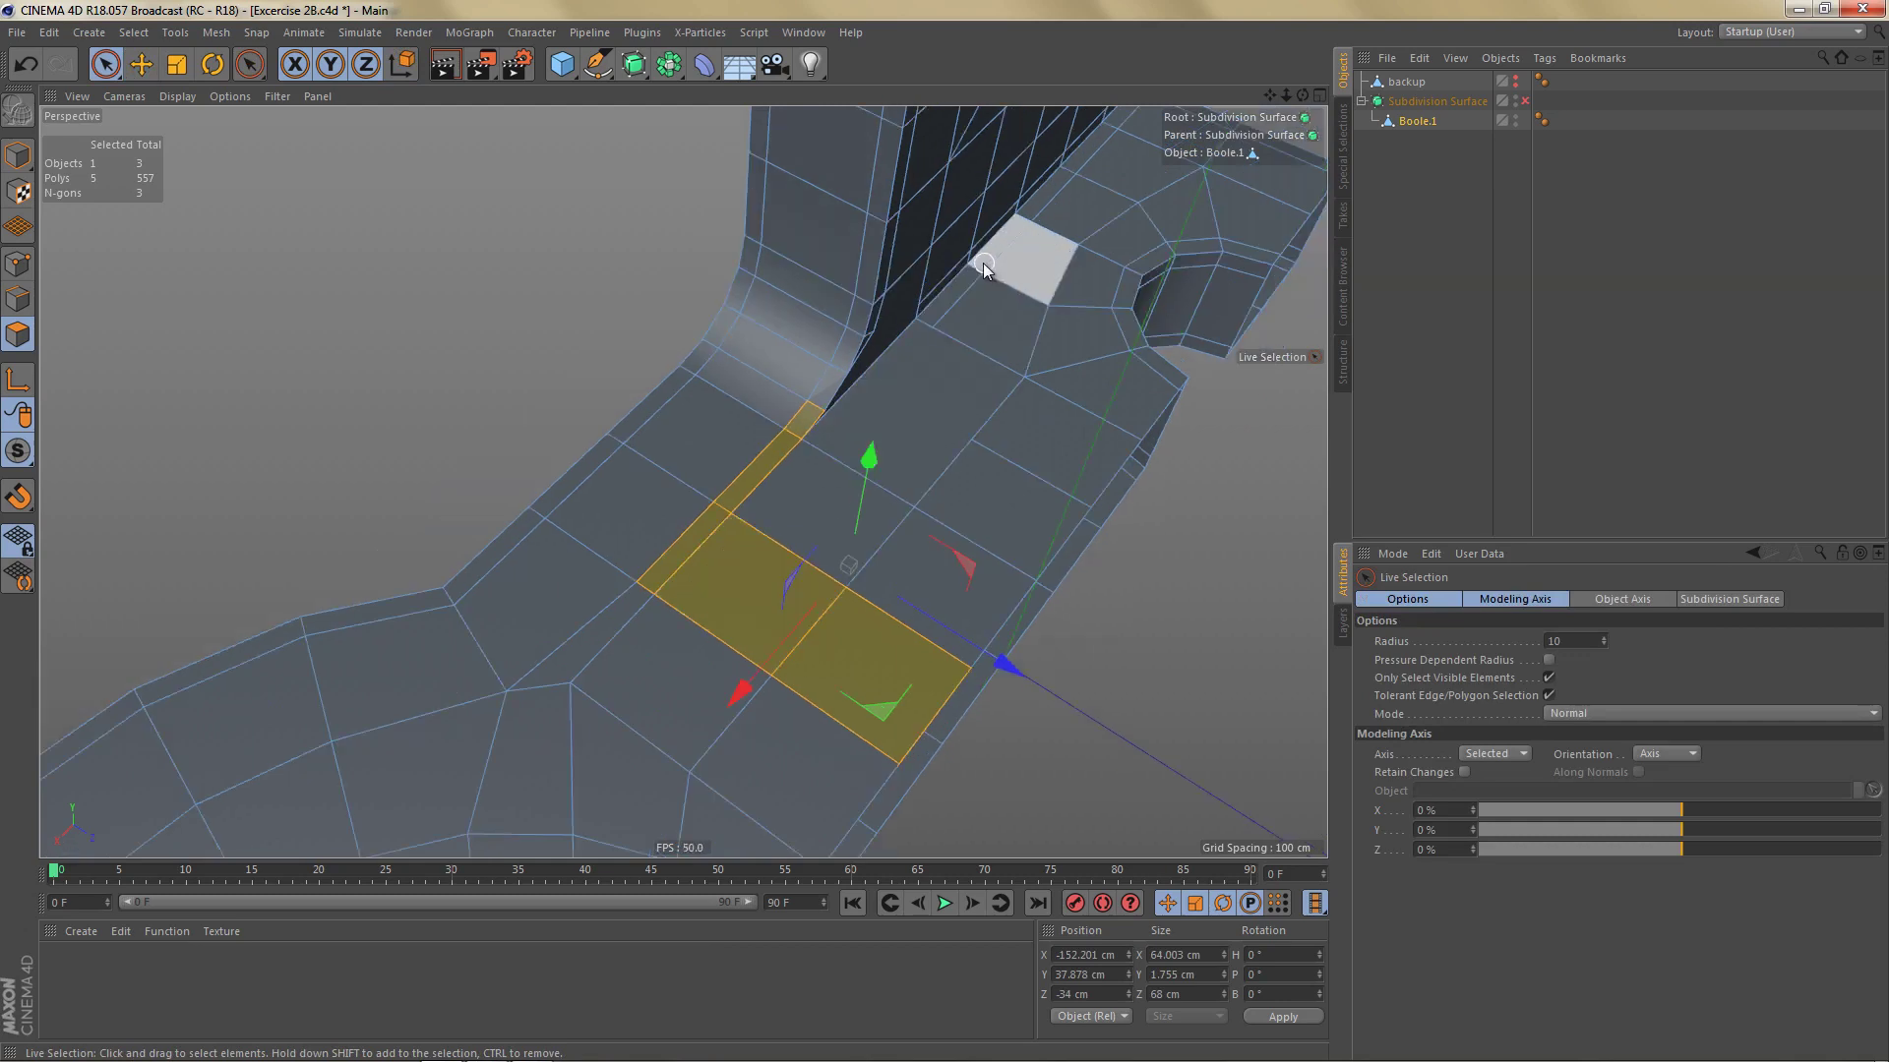
# Step: Highlight the strip beside the upright wall and the base faces in line with it, then clear the polygon selection
pyautogui.scroll(5, 976, 268)
pyautogui.click(949, 295)
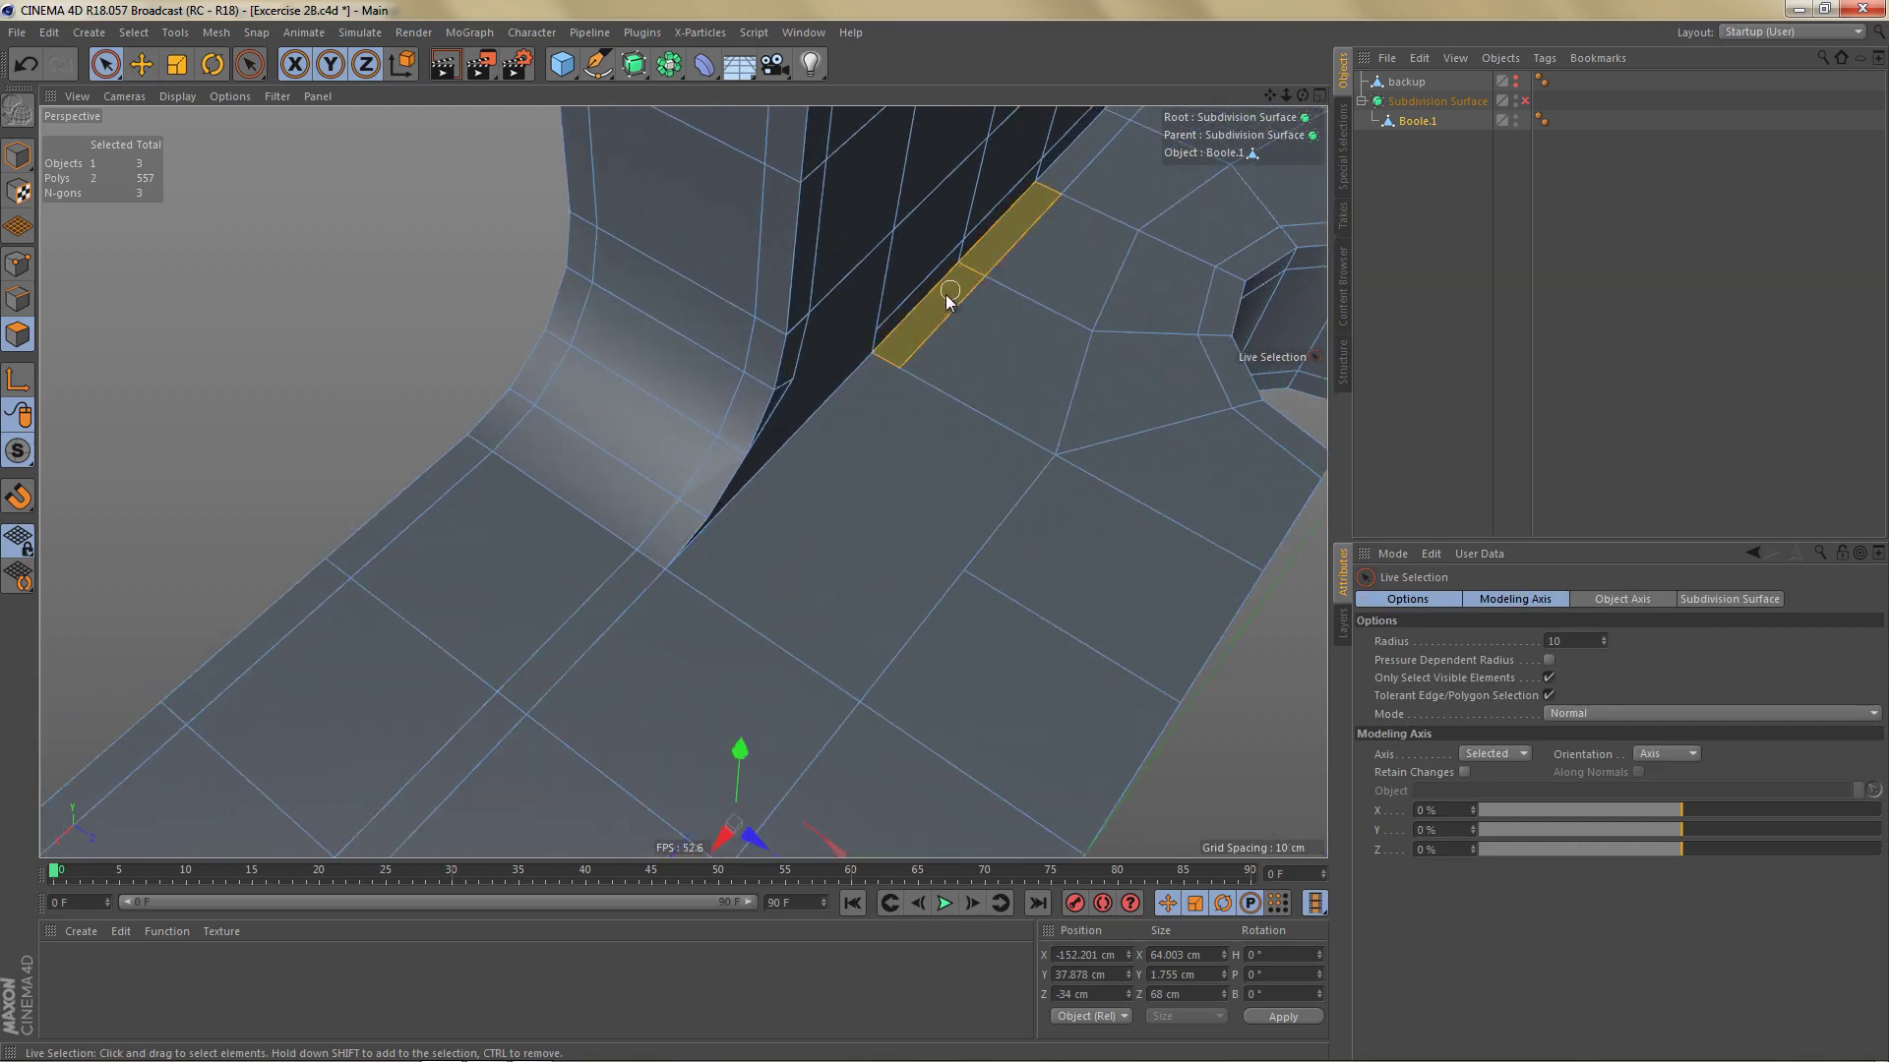
pyautogui.moveTo(777, 521)
pyautogui.keyDown('shift'); pyautogui.mouseDown()
pyautogui.moveTo(717, 681)
pyautogui.moveTo(897, 793)
pyautogui.mouseUp(); pyautogui.keyUp('shift')
pyautogui.scroll(-4, 936, 463)
pyautogui.scroll(-2, 913, 564)
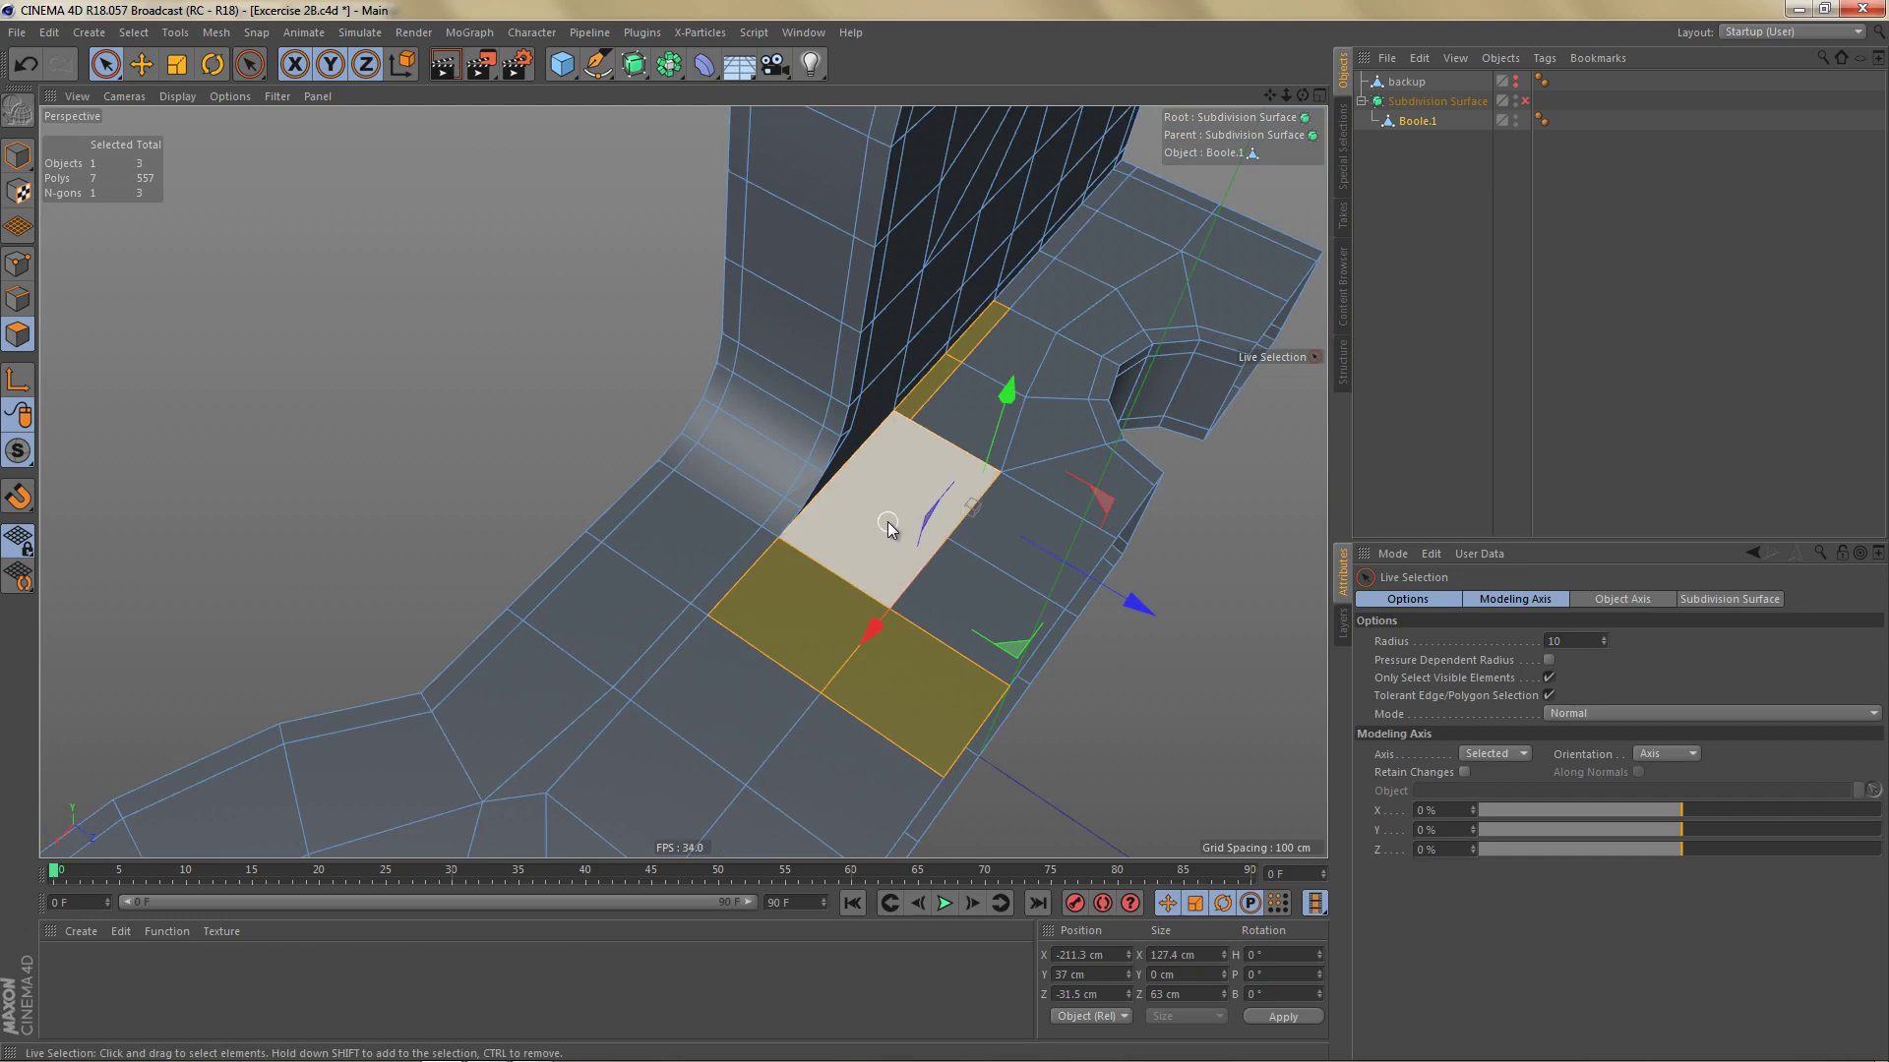
pyautogui.hotkey('ctrl', 'shift', 'a')
# Step: In the Top view, line-cut straight from the end of the wall's support edge across the base faces toward the ring
pyautogui.keyDown('alt'); pyautogui.moveTo(919, 511); pyautogui.dragTo(941, 447, button='right'); pyautogui.keyUp('alt')
pyautogui.keyDown('alt'); pyautogui.moveTo(940, 446); pyautogui.dragTo(972, 433); pyautogui.keyUp('alt')
pyautogui.keyDown('alt'); pyautogui.moveTo(957, 434); pyautogui.dragTo(930, 501, button='right'); pyautogui.keyUp('alt')
pyautogui.keyDown('alt'); pyautogui.moveTo(930, 505); pyautogui.dragTo(921, 462); pyautogui.keyUp('alt')
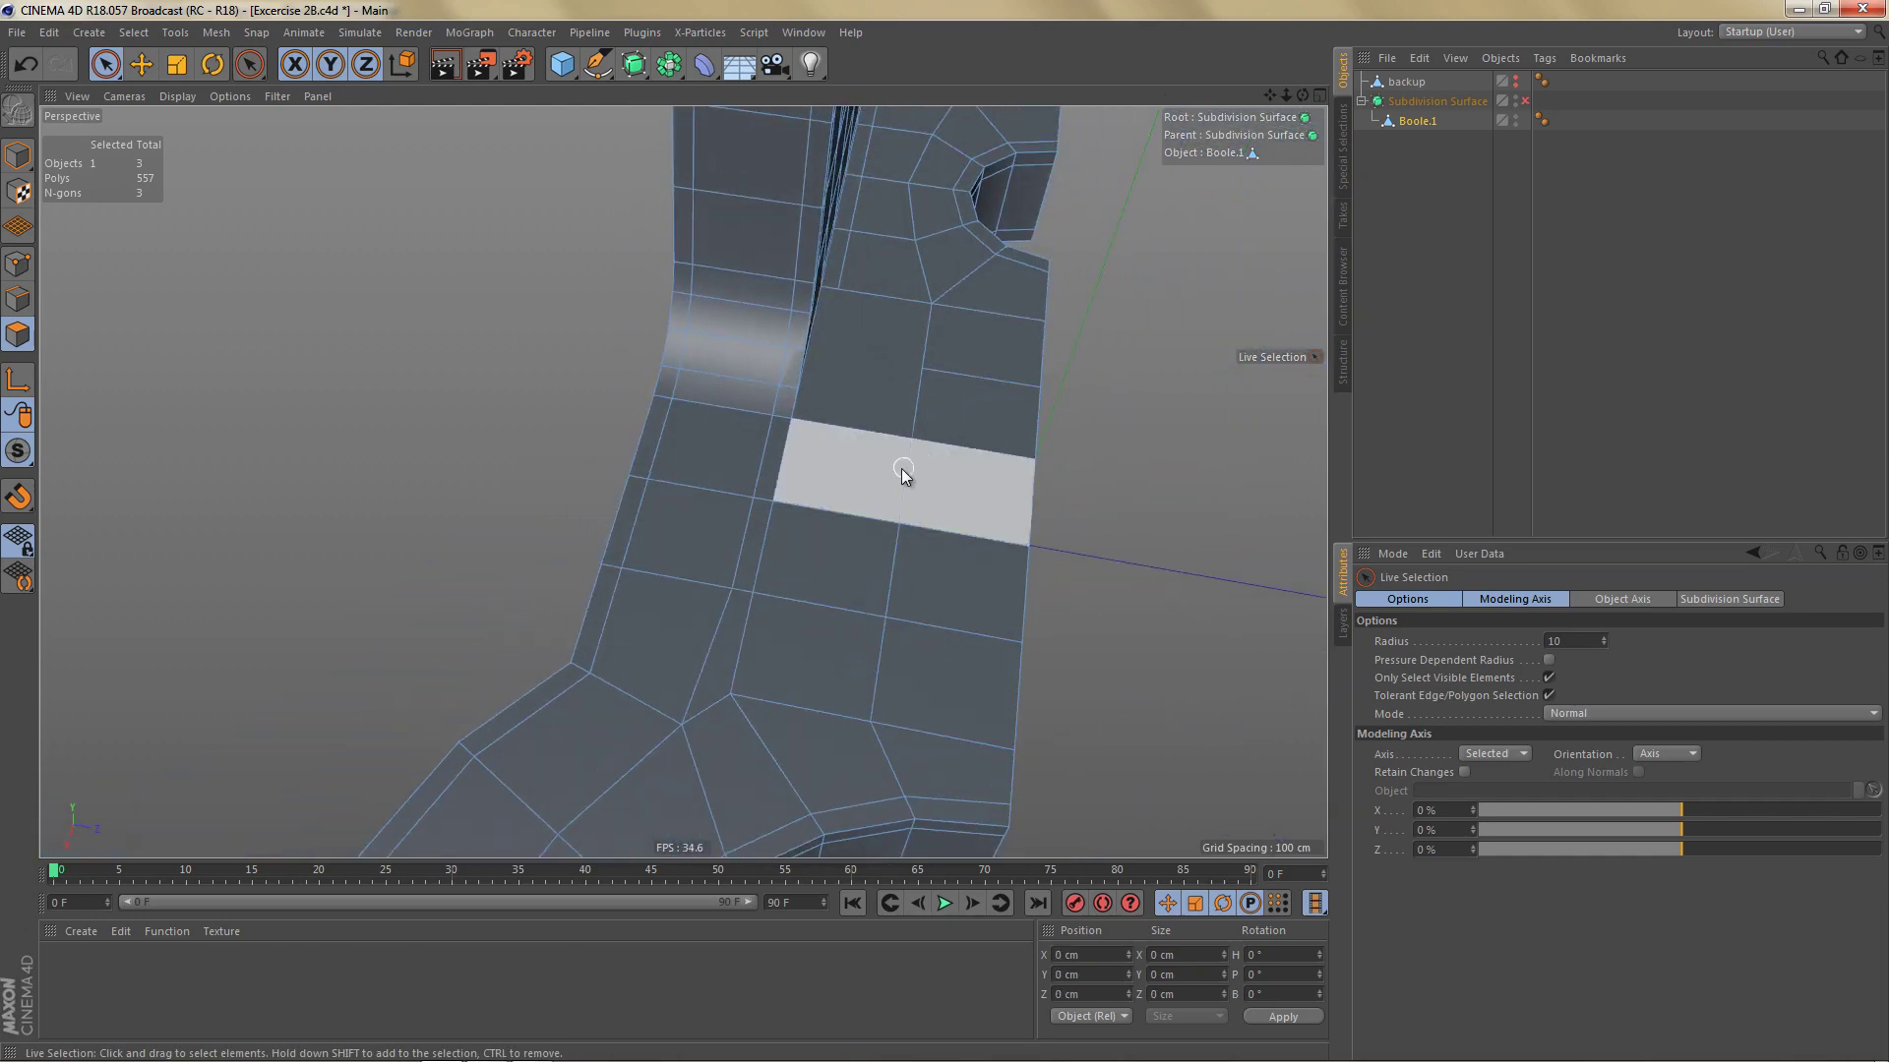
pyautogui.moveTo(913, 484); pyautogui.dragTo(917, 488, button='middle')
pyautogui.middleClick(917, 488)
pyautogui.middleClick(856, 443)
pyautogui.scroll(6, 683, 476)
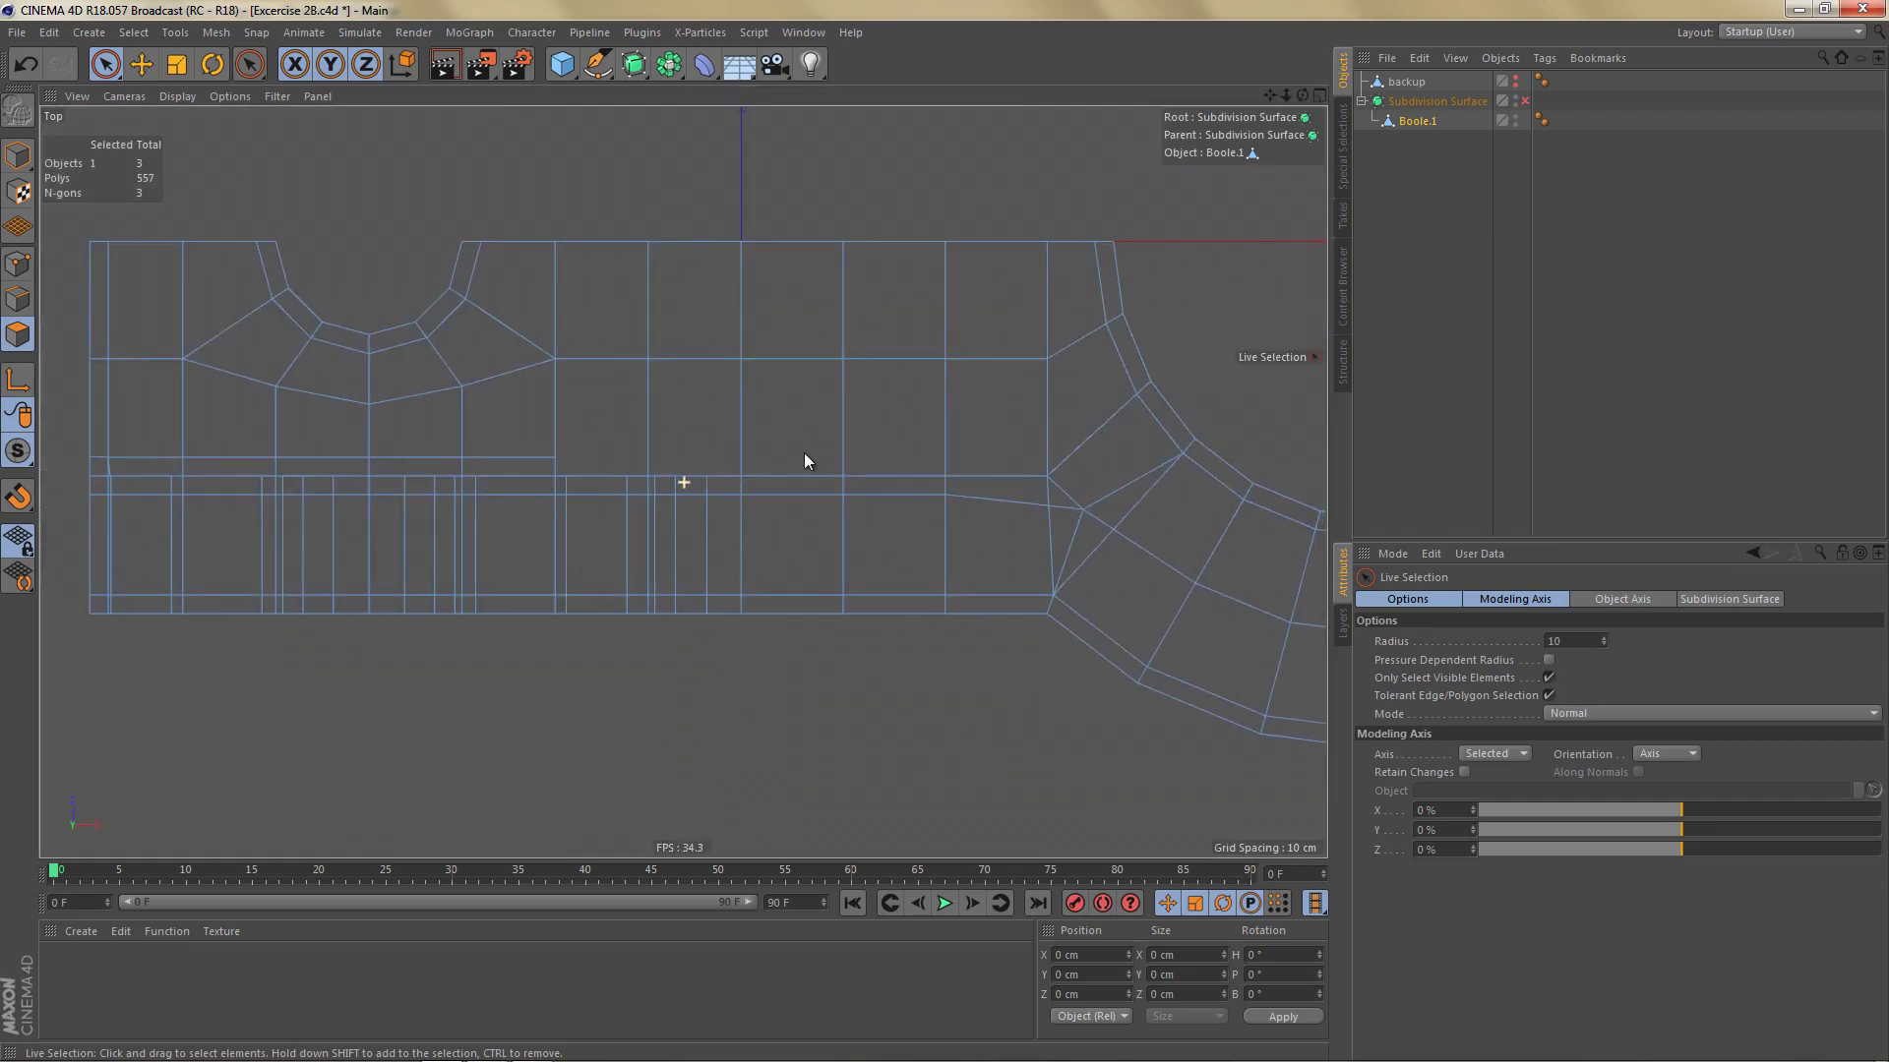
pyautogui.press('k')
pyautogui.press('k')
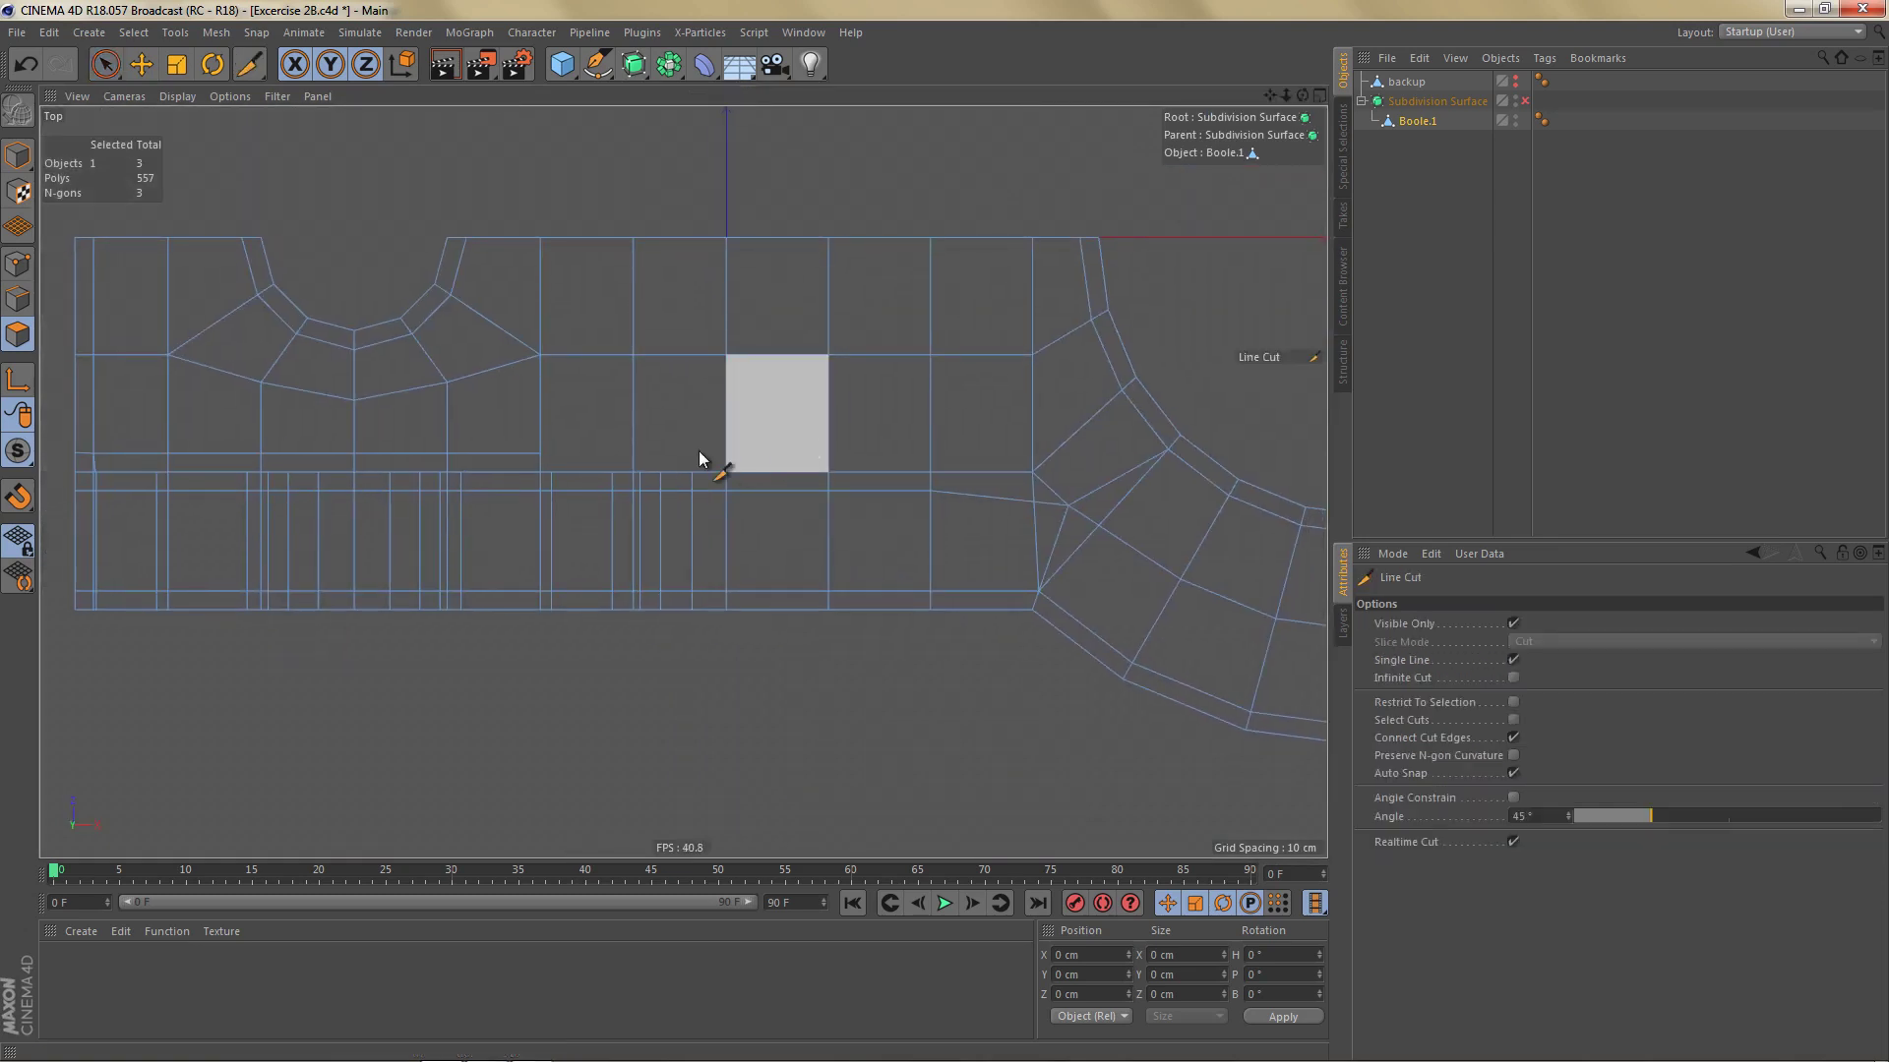
pyautogui.click(541, 455)
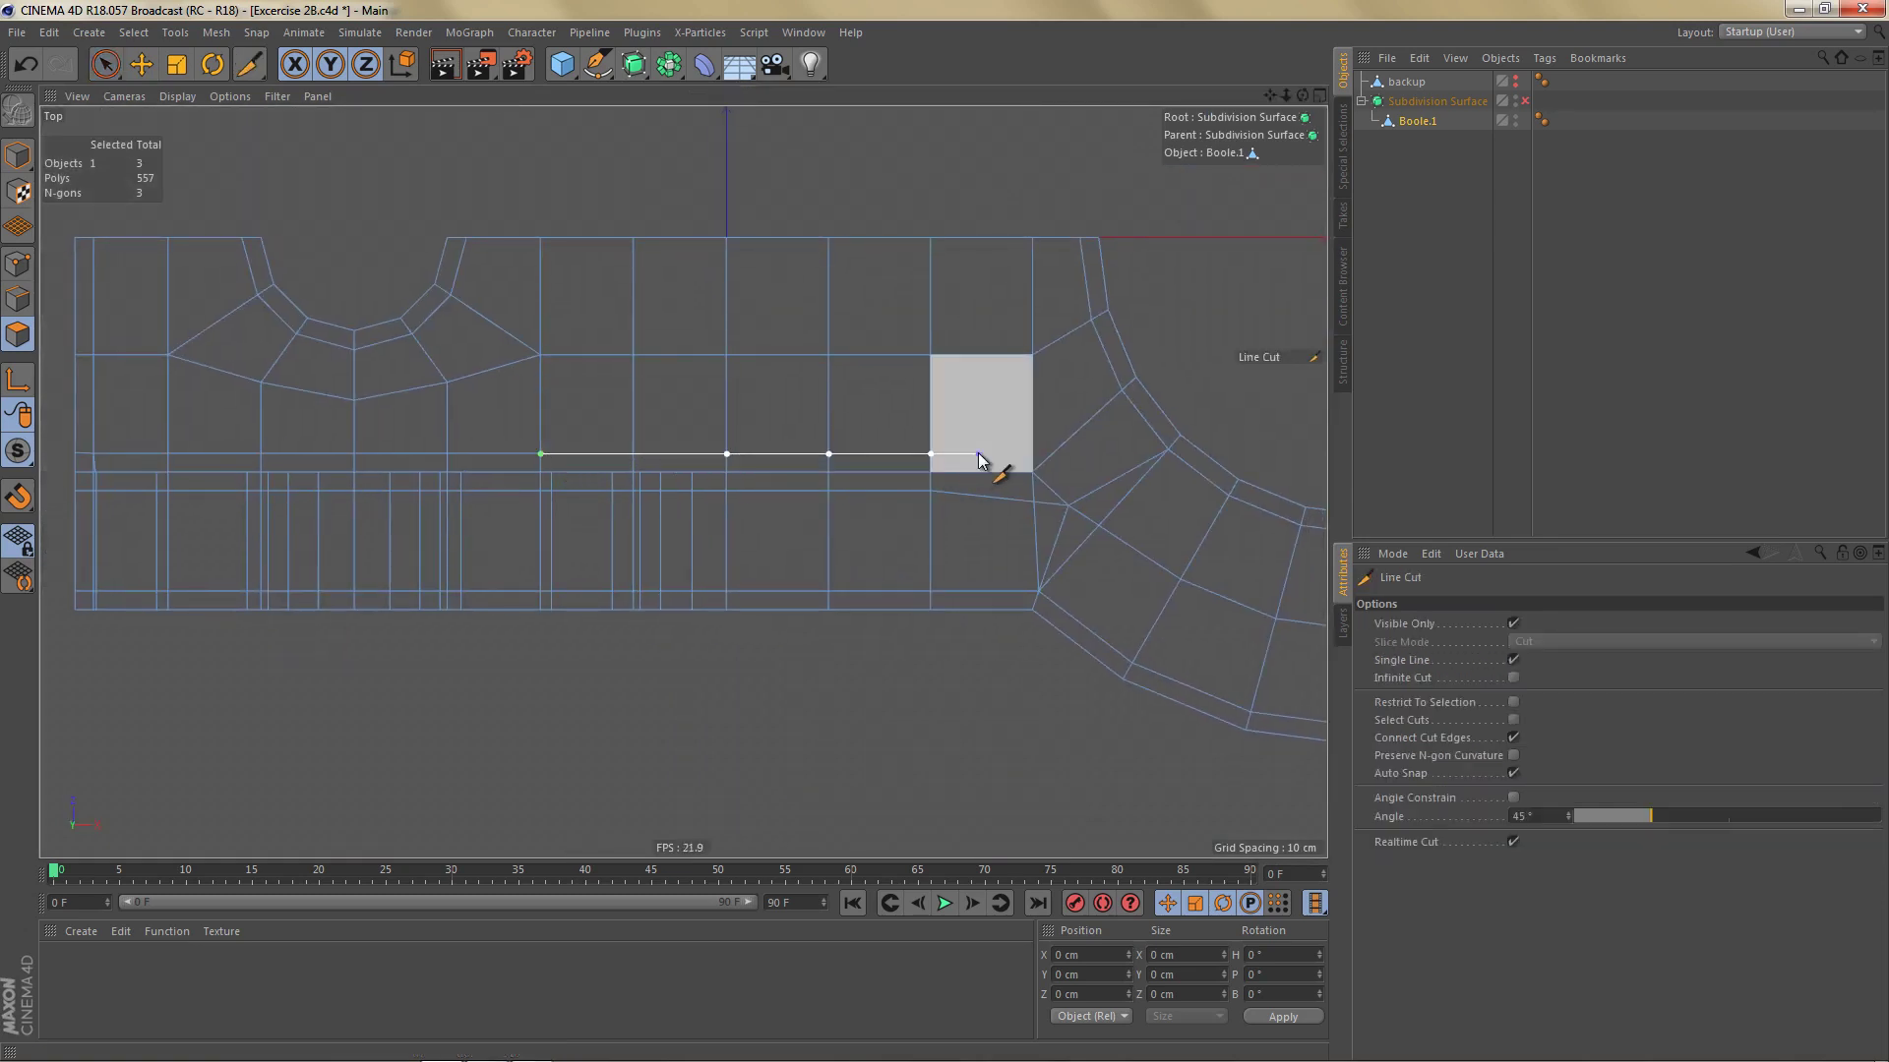
pyautogui.click(976, 457)
pyautogui.middleClick(978, 463)
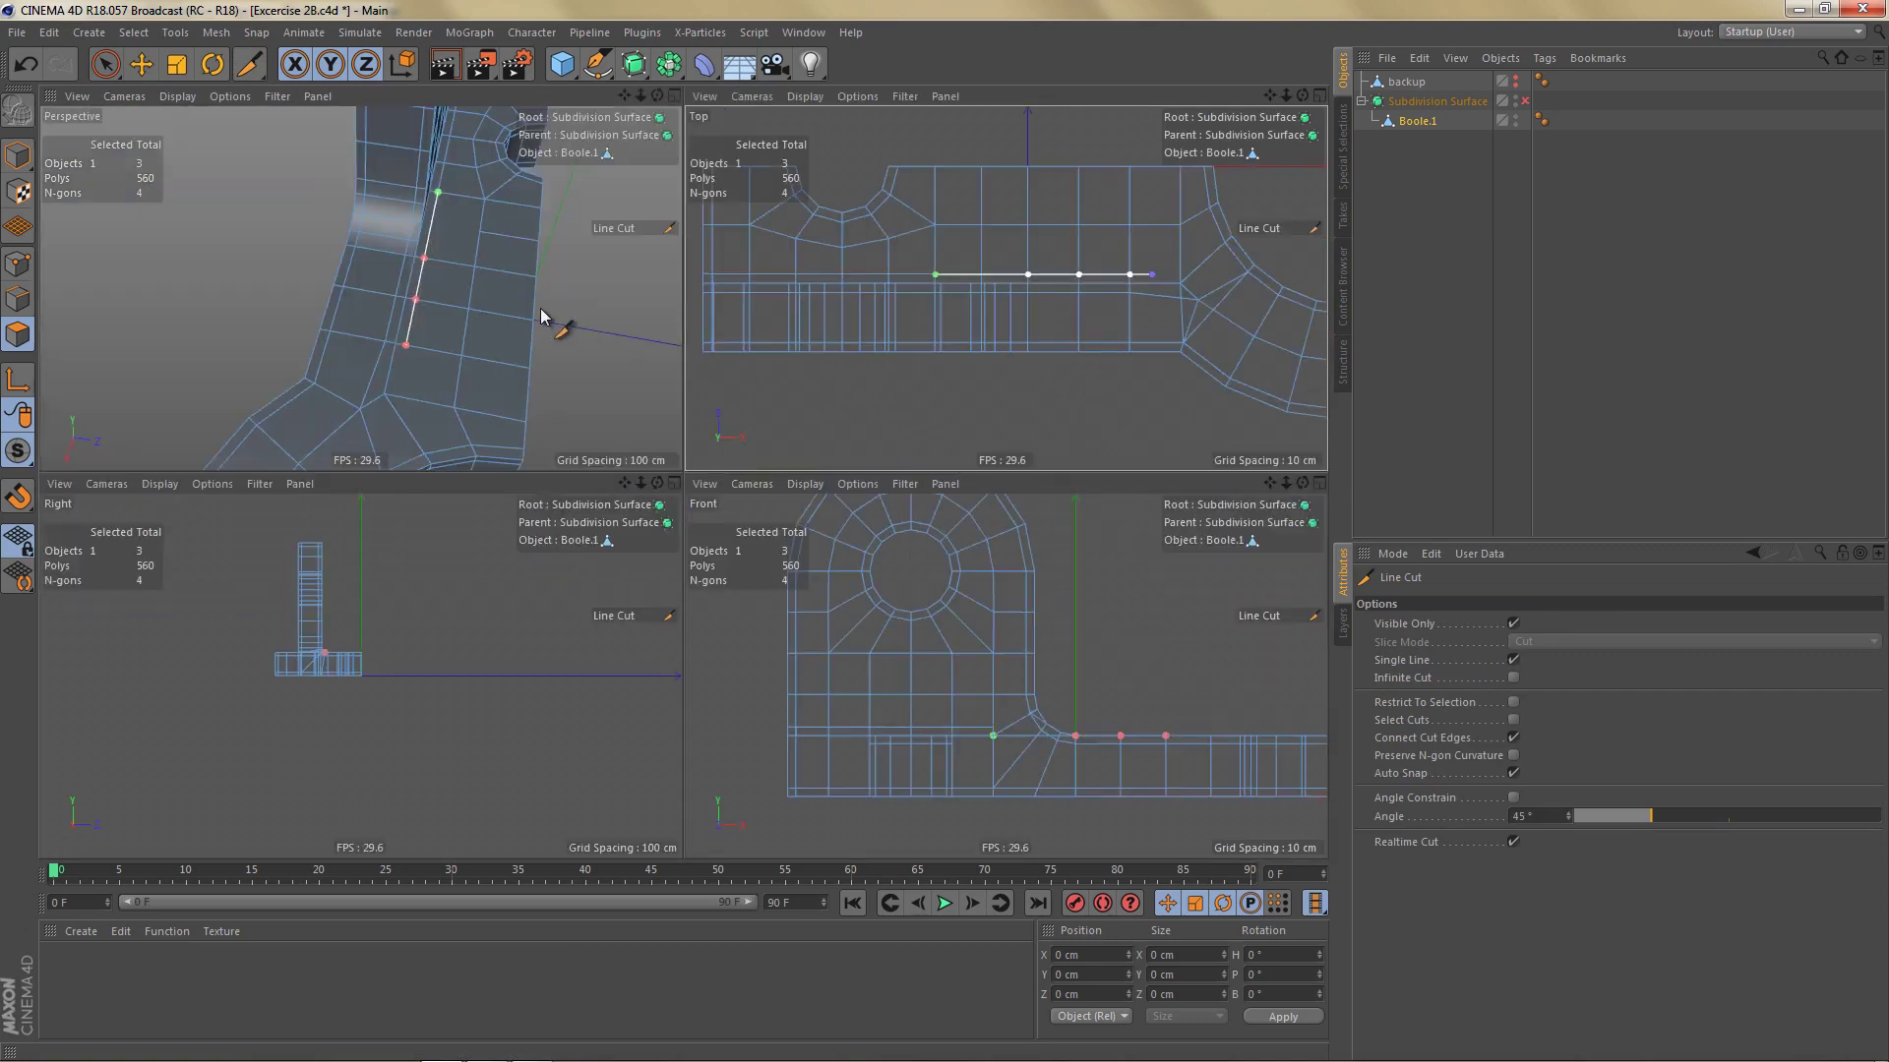
pyautogui.middleClick(551, 314)
pyautogui.keyDown('alt'); pyautogui.moveTo(791, 397); pyautogui.dragTo(889, 508); pyautogui.keyUp('alt')
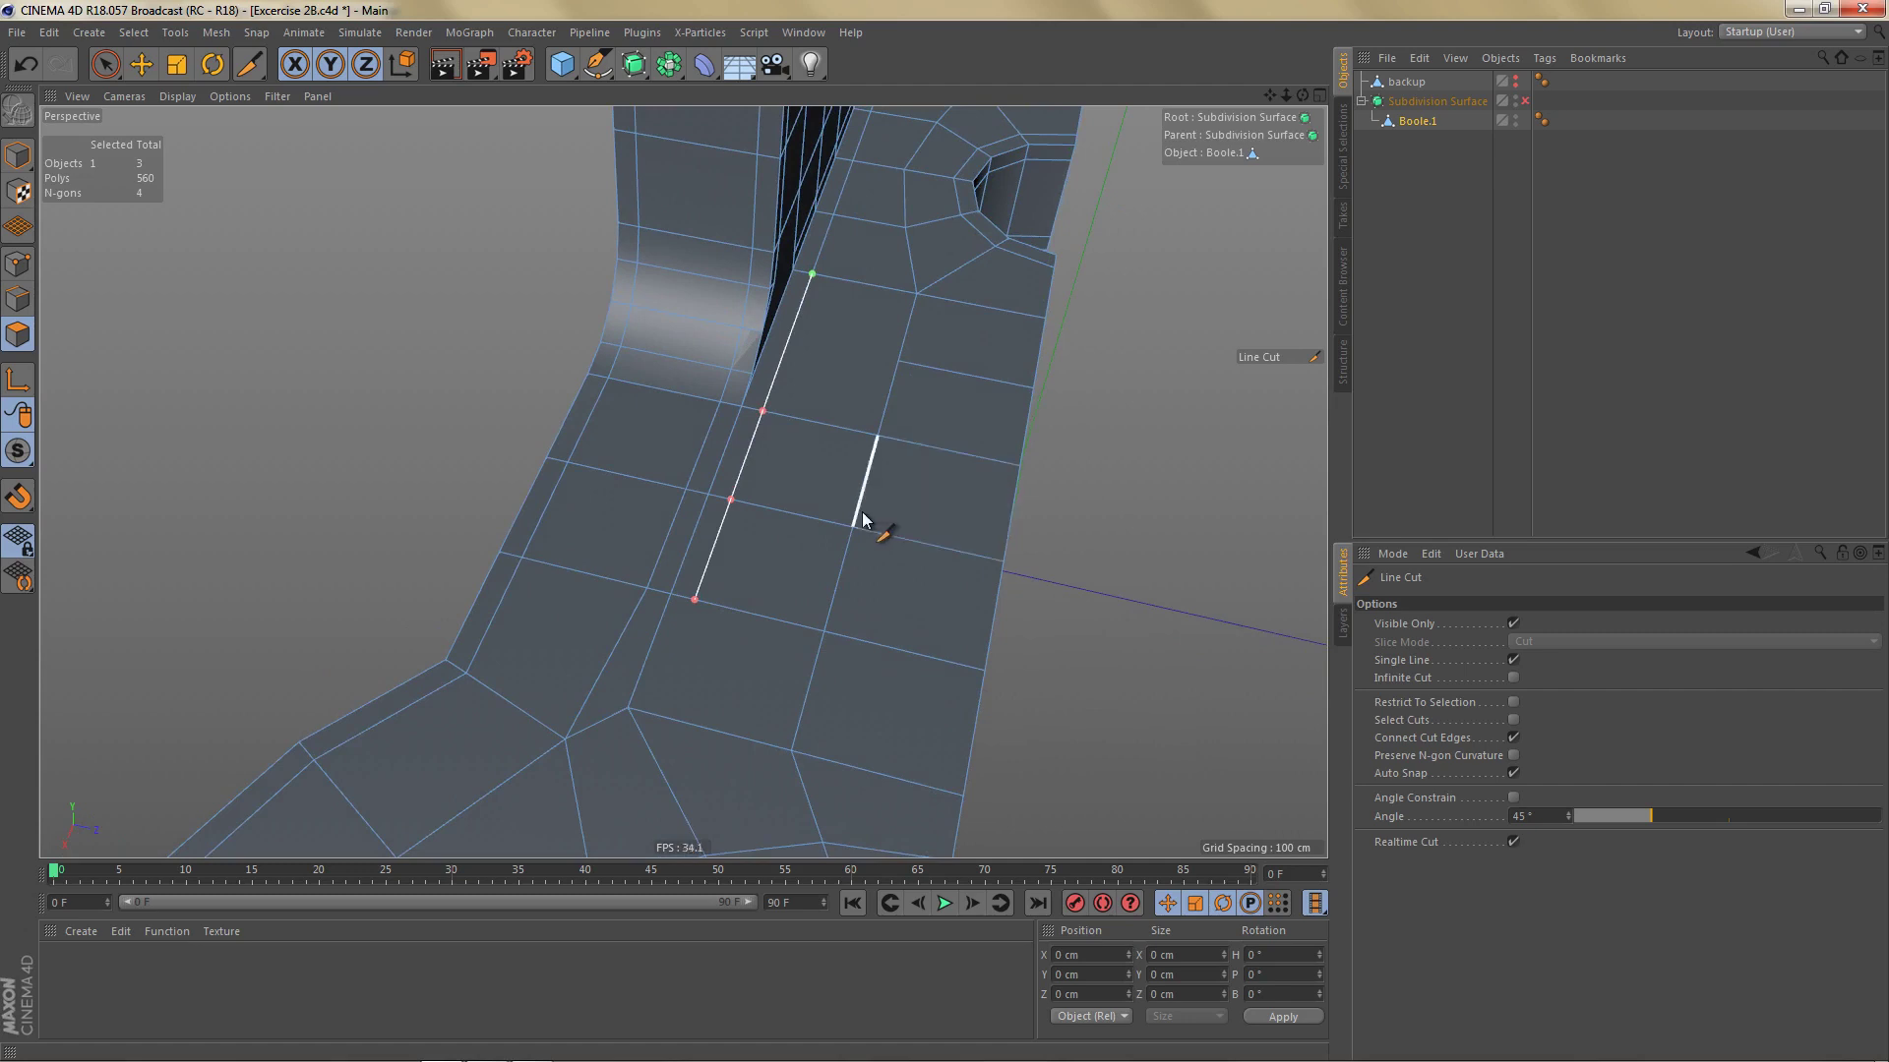
pyautogui.press('space')
# Step: Select the three parallel edges across the first row of base faces past the fillet and connect them with a crosswise cut
pyautogui.scroll(2, 816, 486)
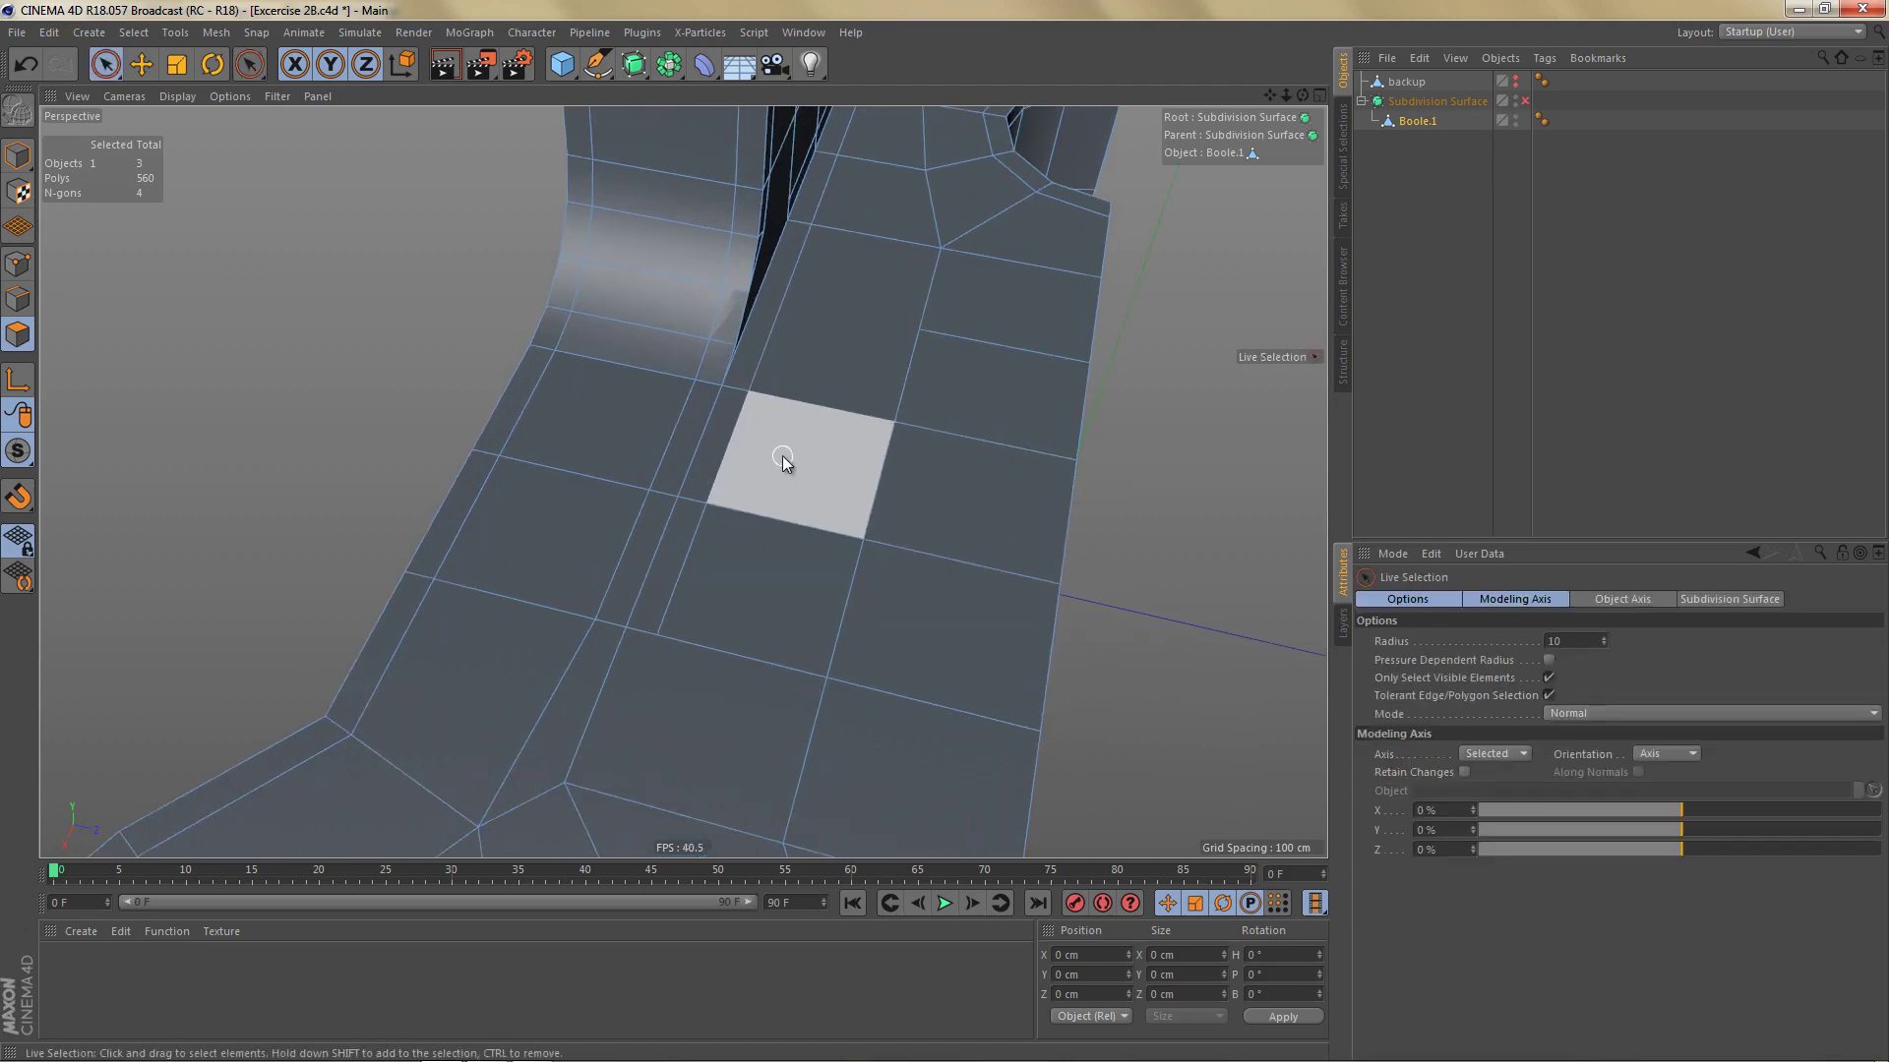
pyautogui.press('Return')
pyautogui.press('Return')
pyautogui.moveTo(725, 446)
pyautogui.mouseDown()
pyautogui.moveTo(1054, 527)
pyautogui.moveTo(982, 549)
pyautogui.mouseUp()
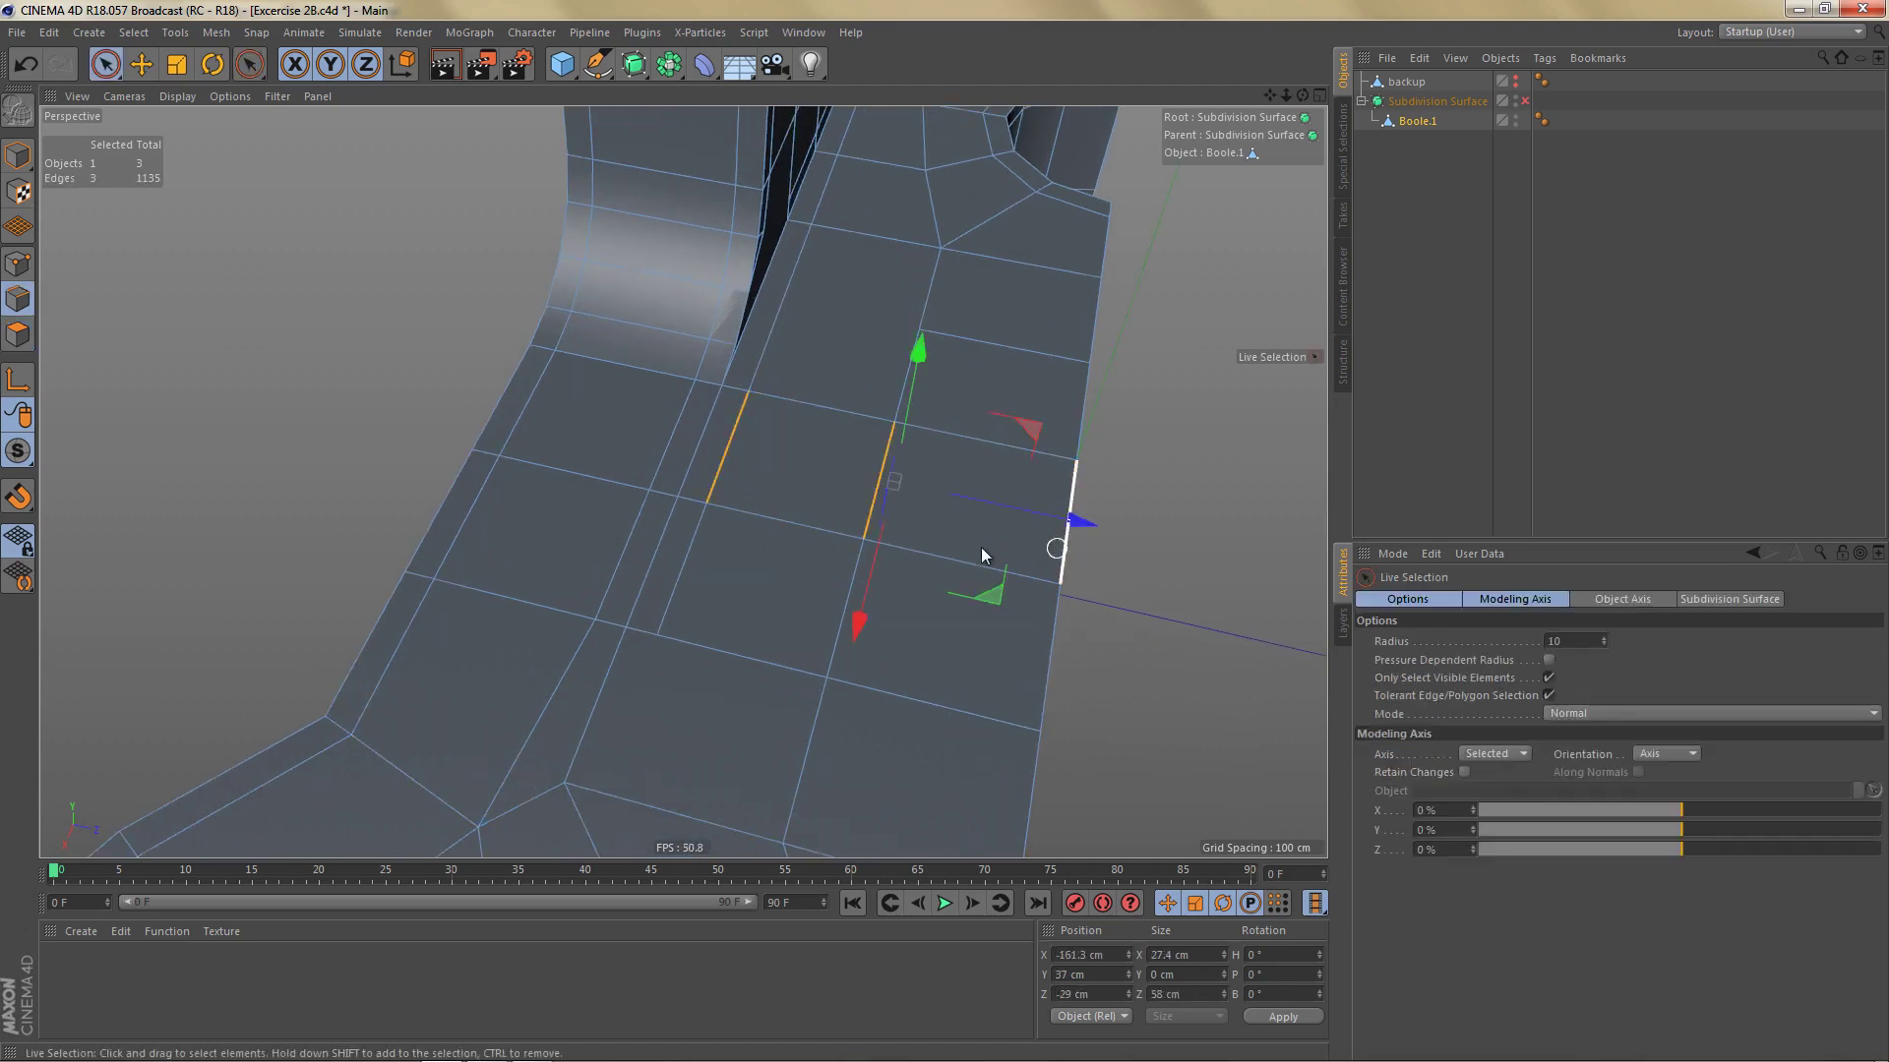
pyautogui.keyDown('alt'); pyautogui.moveTo(712, 492); pyautogui.dragTo(778, 501, button='right'); pyautogui.keyUp('alt')
pyautogui.keyDown('alt'); pyautogui.moveTo(772, 509); pyautogui.dragTo(804, 526); pyautogui.keyUp('alt')
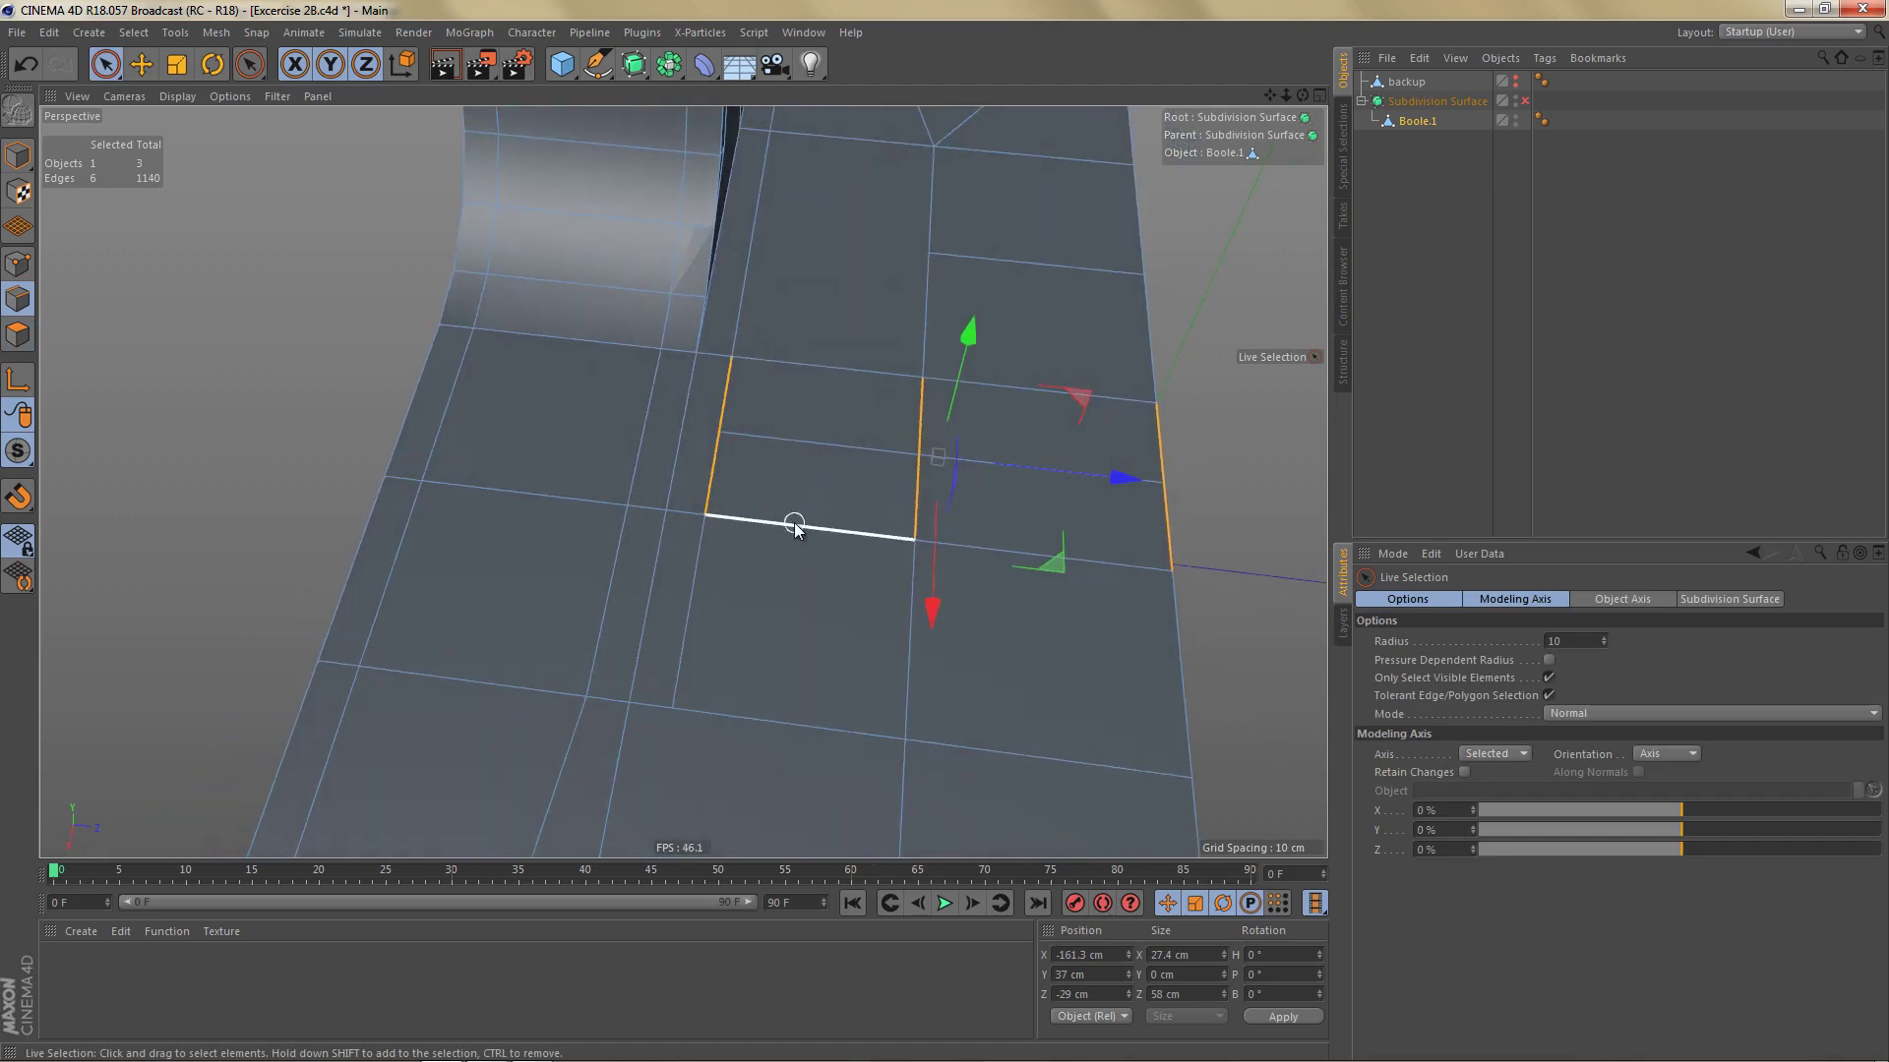
# Step: Connect the end point of the crosswise cut to the crease loop's point one row further toward the ring
pyautogui.press('Return')
pyautogui.press('Return')
pyautogui.press('e')
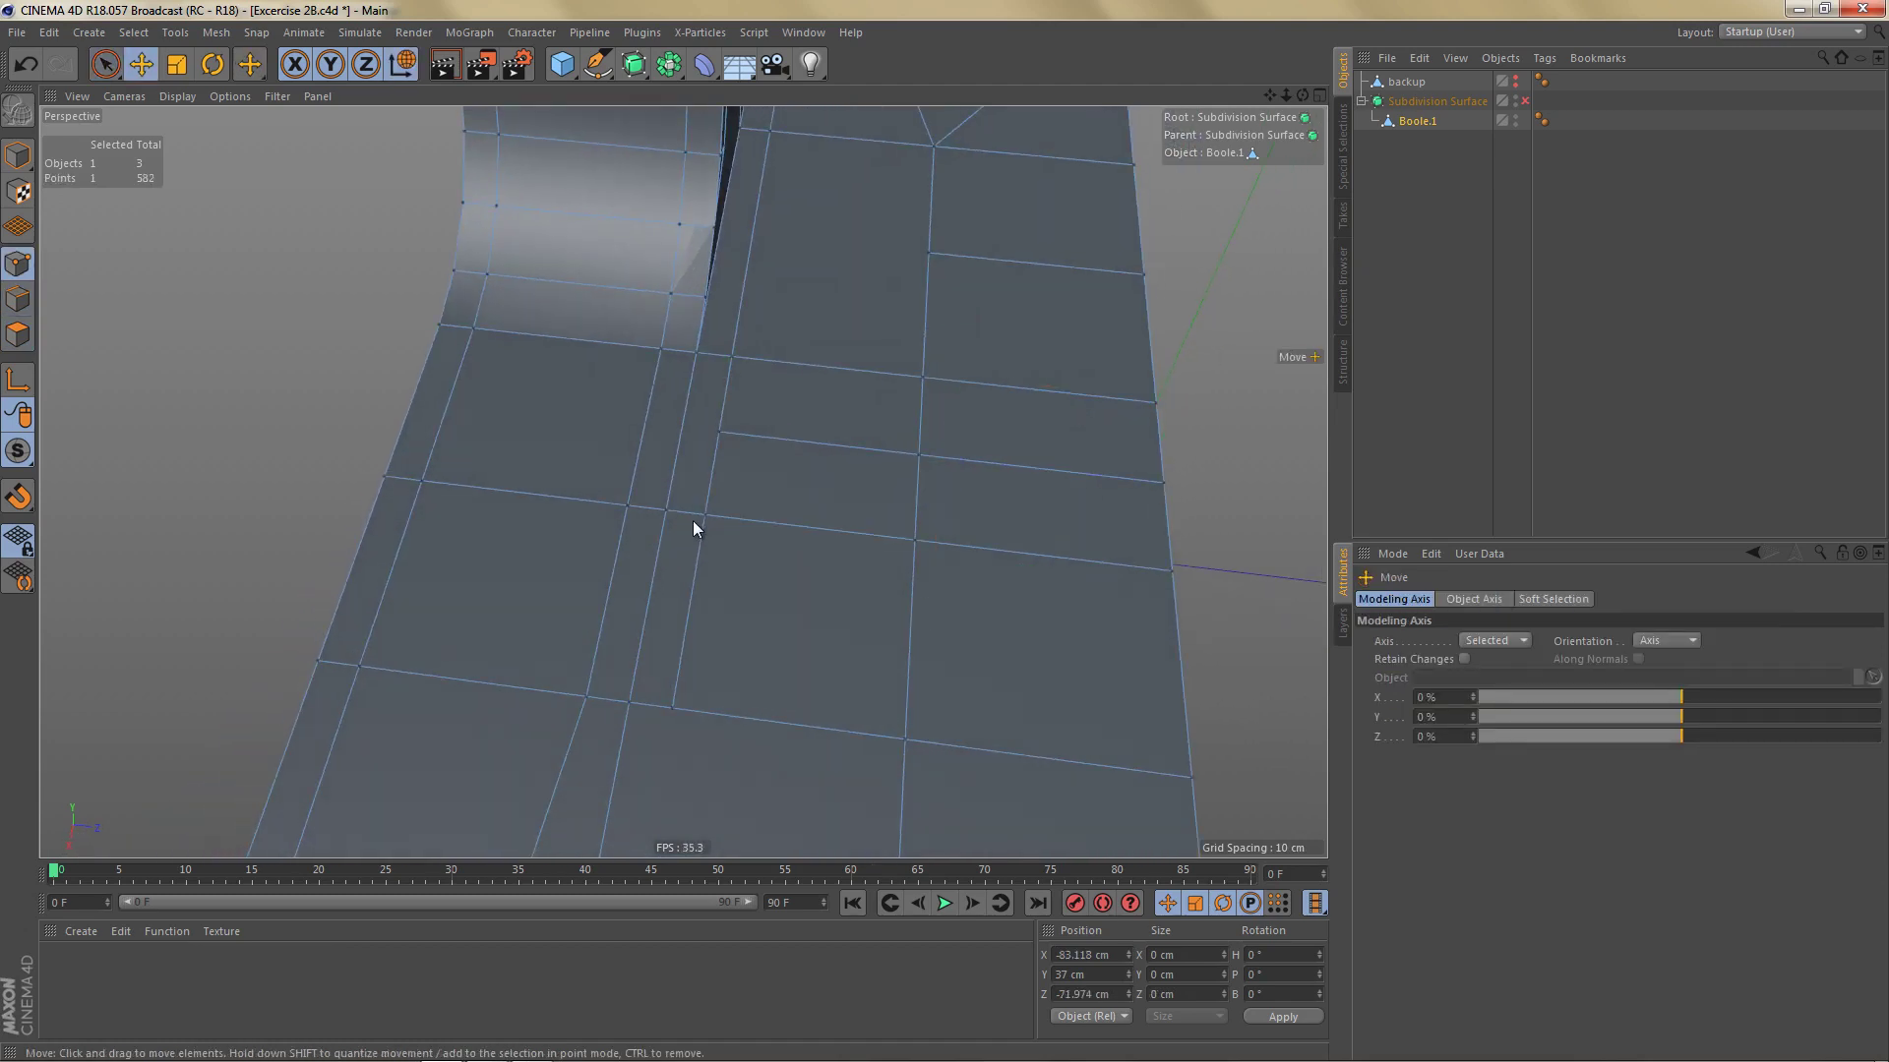
pyautogui.press('space')
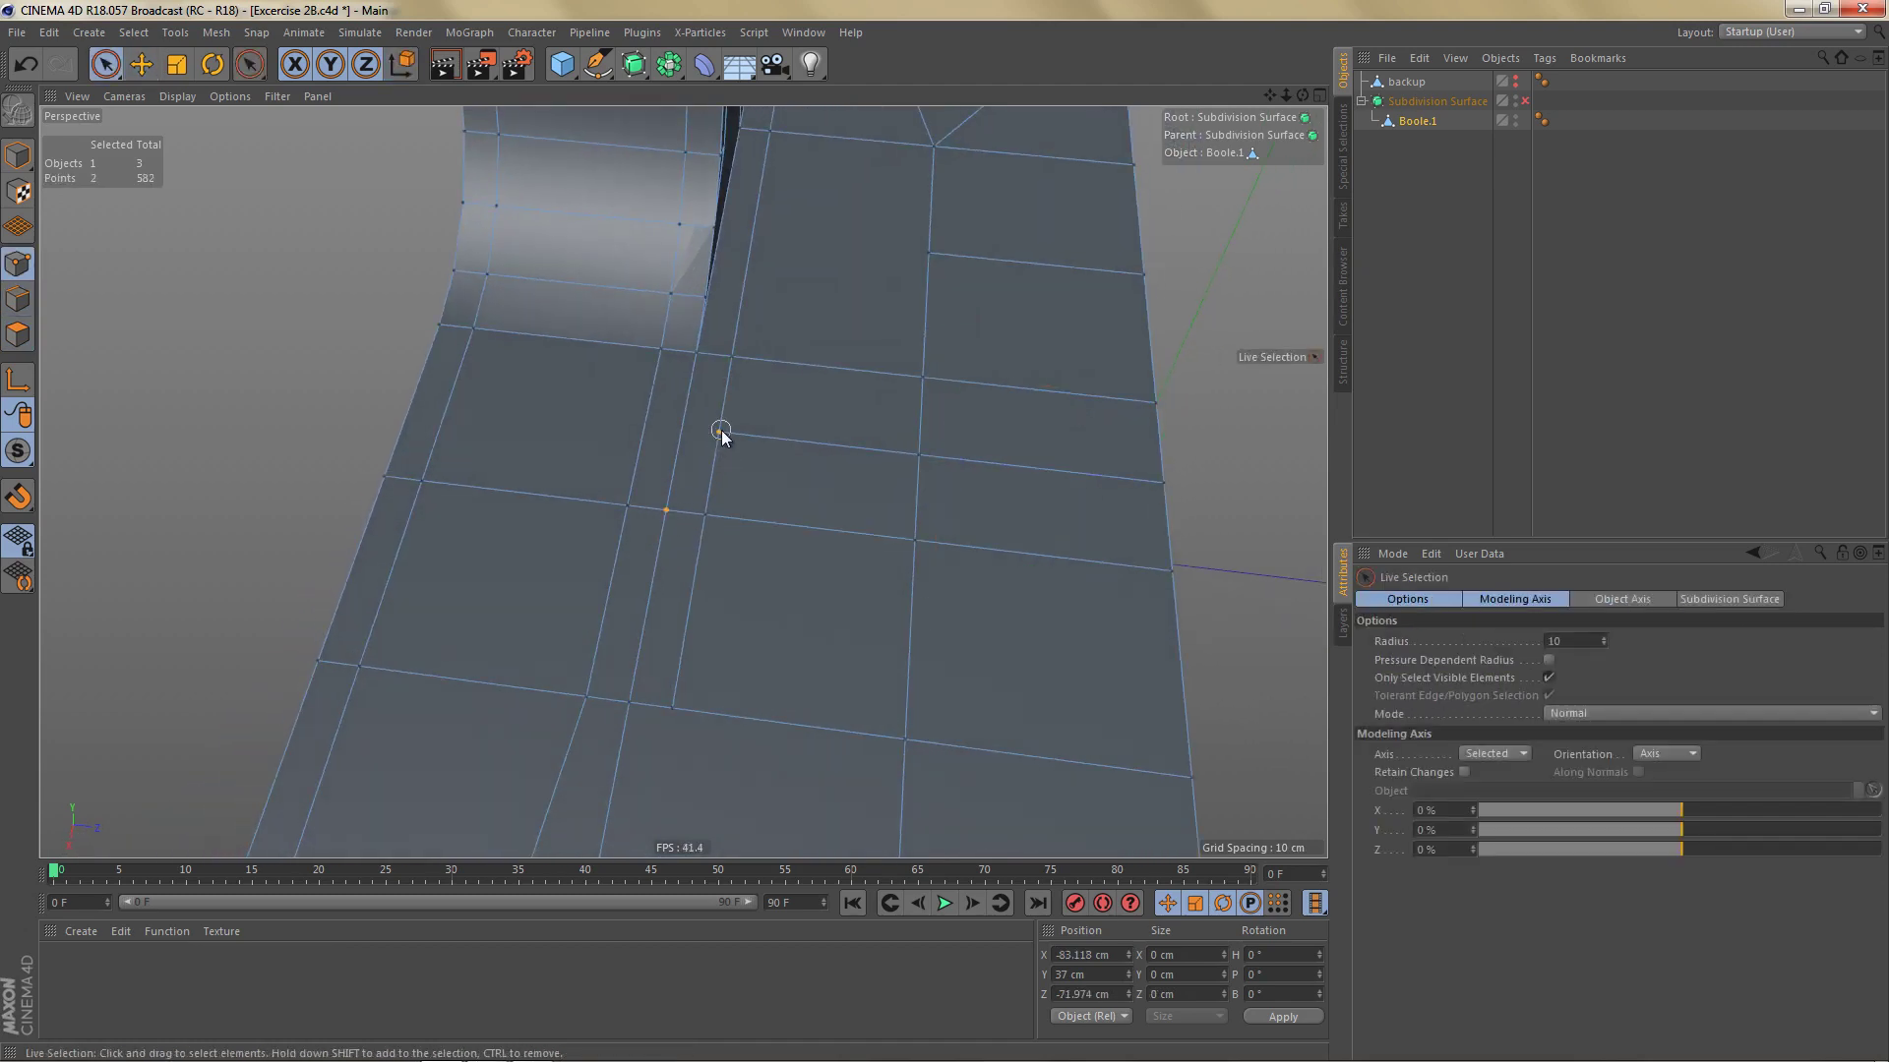
pyautogui.keyDown('shift'); pyautogui.click(721, 430); pyautogui.keyUp('shift')
pyautogui.press('Return')
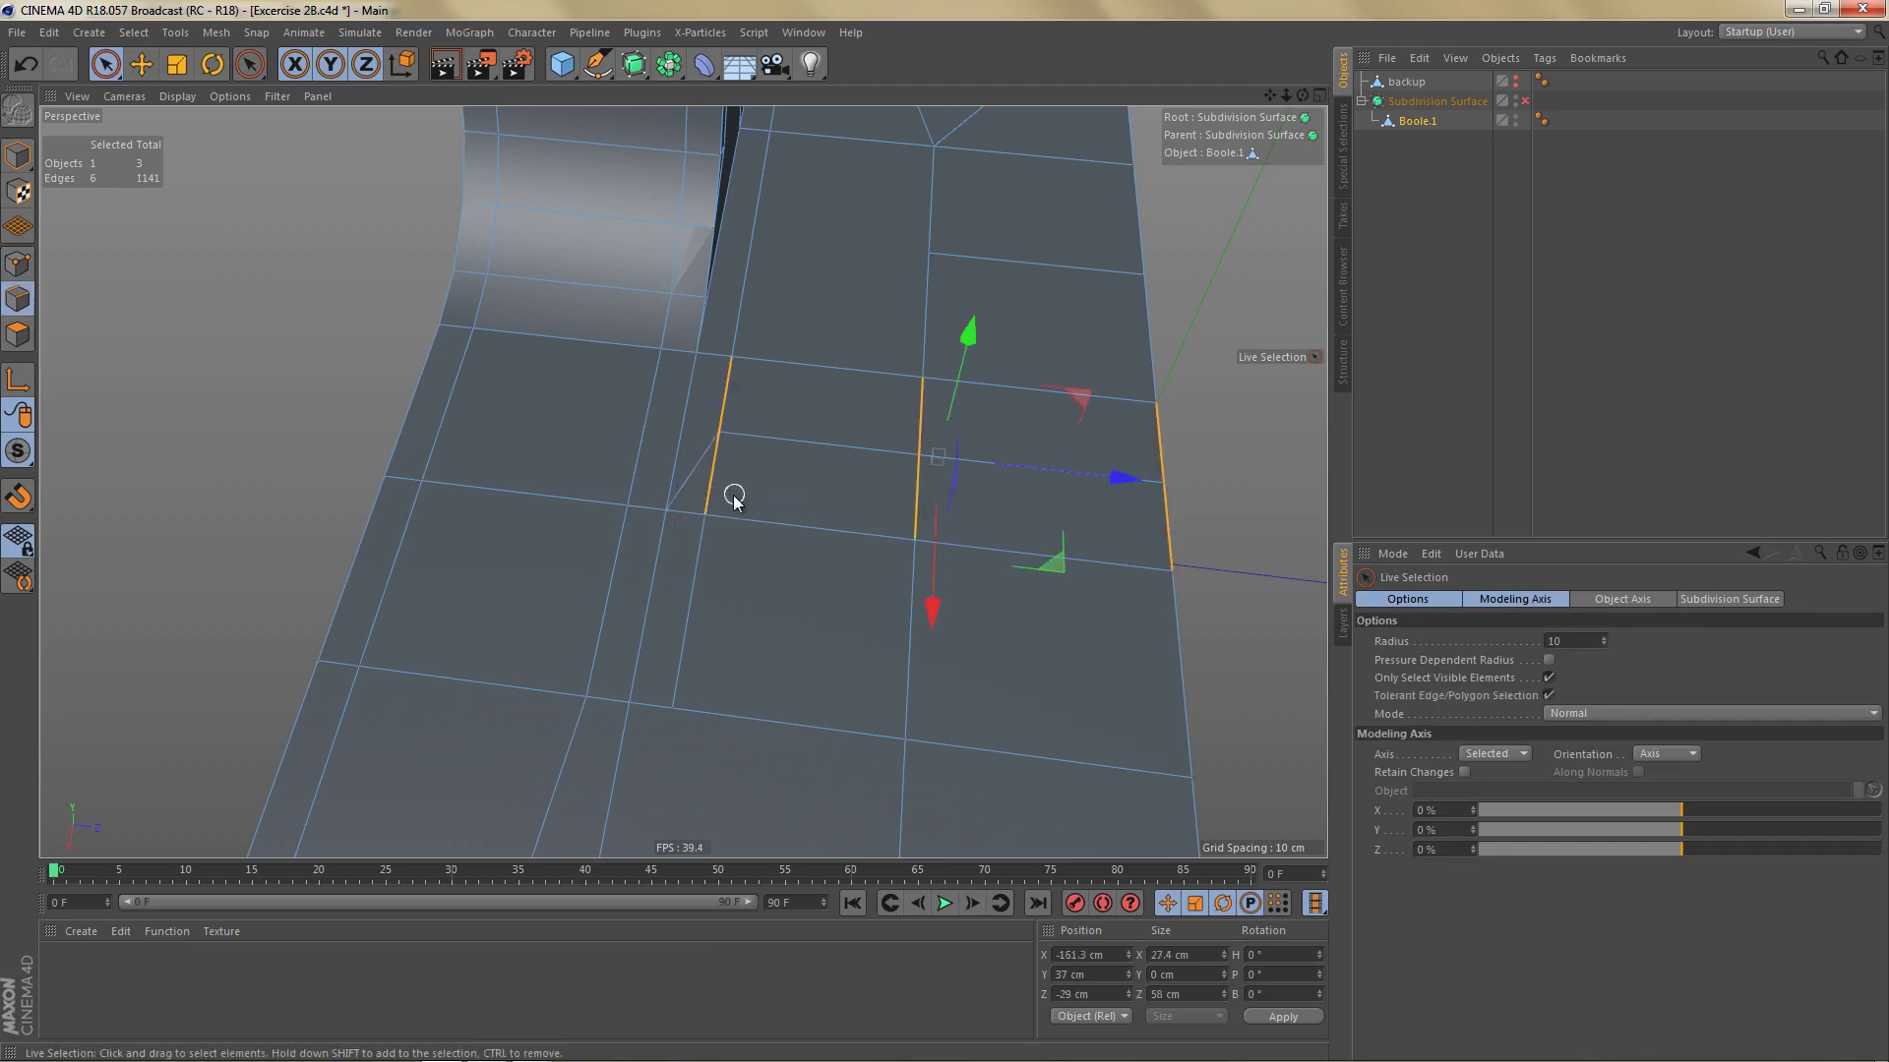
# Step: Dissolve the remaining two segments of the line cut beyond the new diagonal edge
pyautogui.click(715, 497)
pyautogui.keyDown('shift'); pyautogui.click(690, 614); pyautogui.keyUp('shift')
pyautogui.hotkey('ctrl', 'BackSpace')
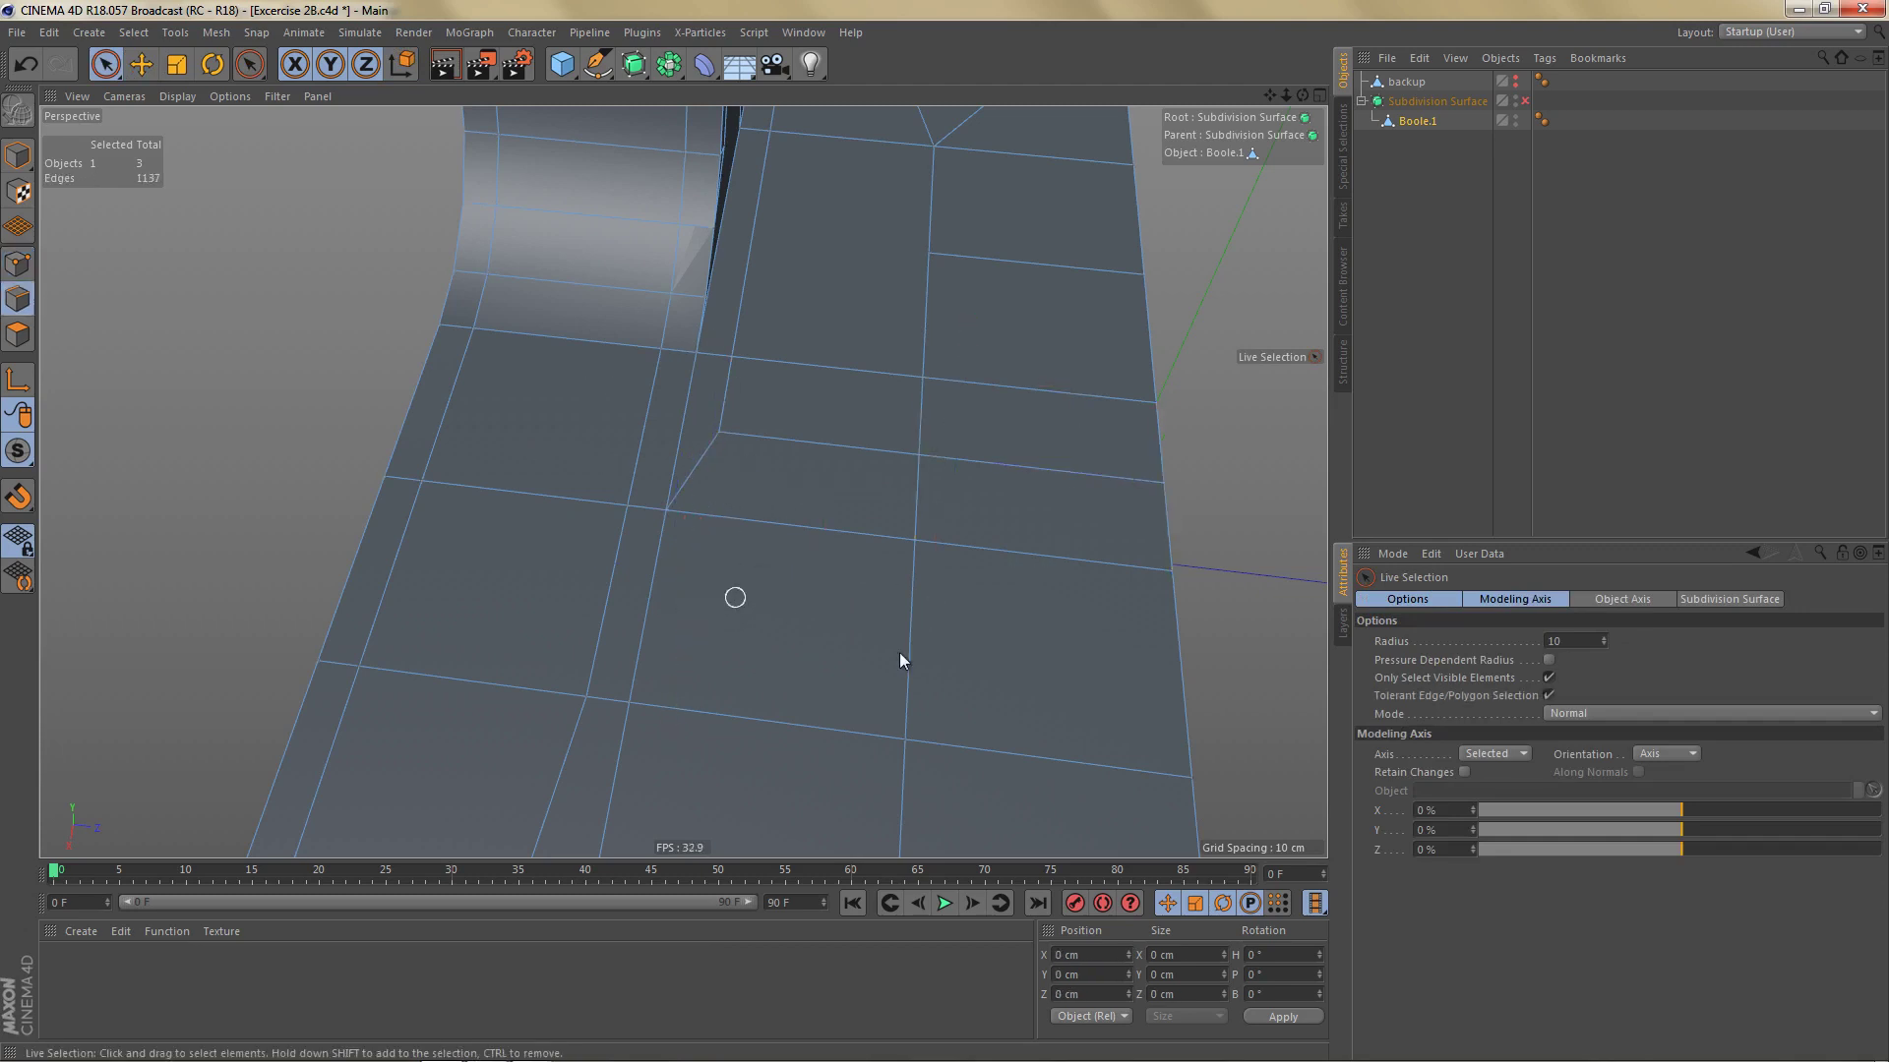
pyautogui.keyDown('alt'); pyautogui.moveTo(899, 659); pyautogui.dragTo(865, 511); pyautogui.keyUp('alt')
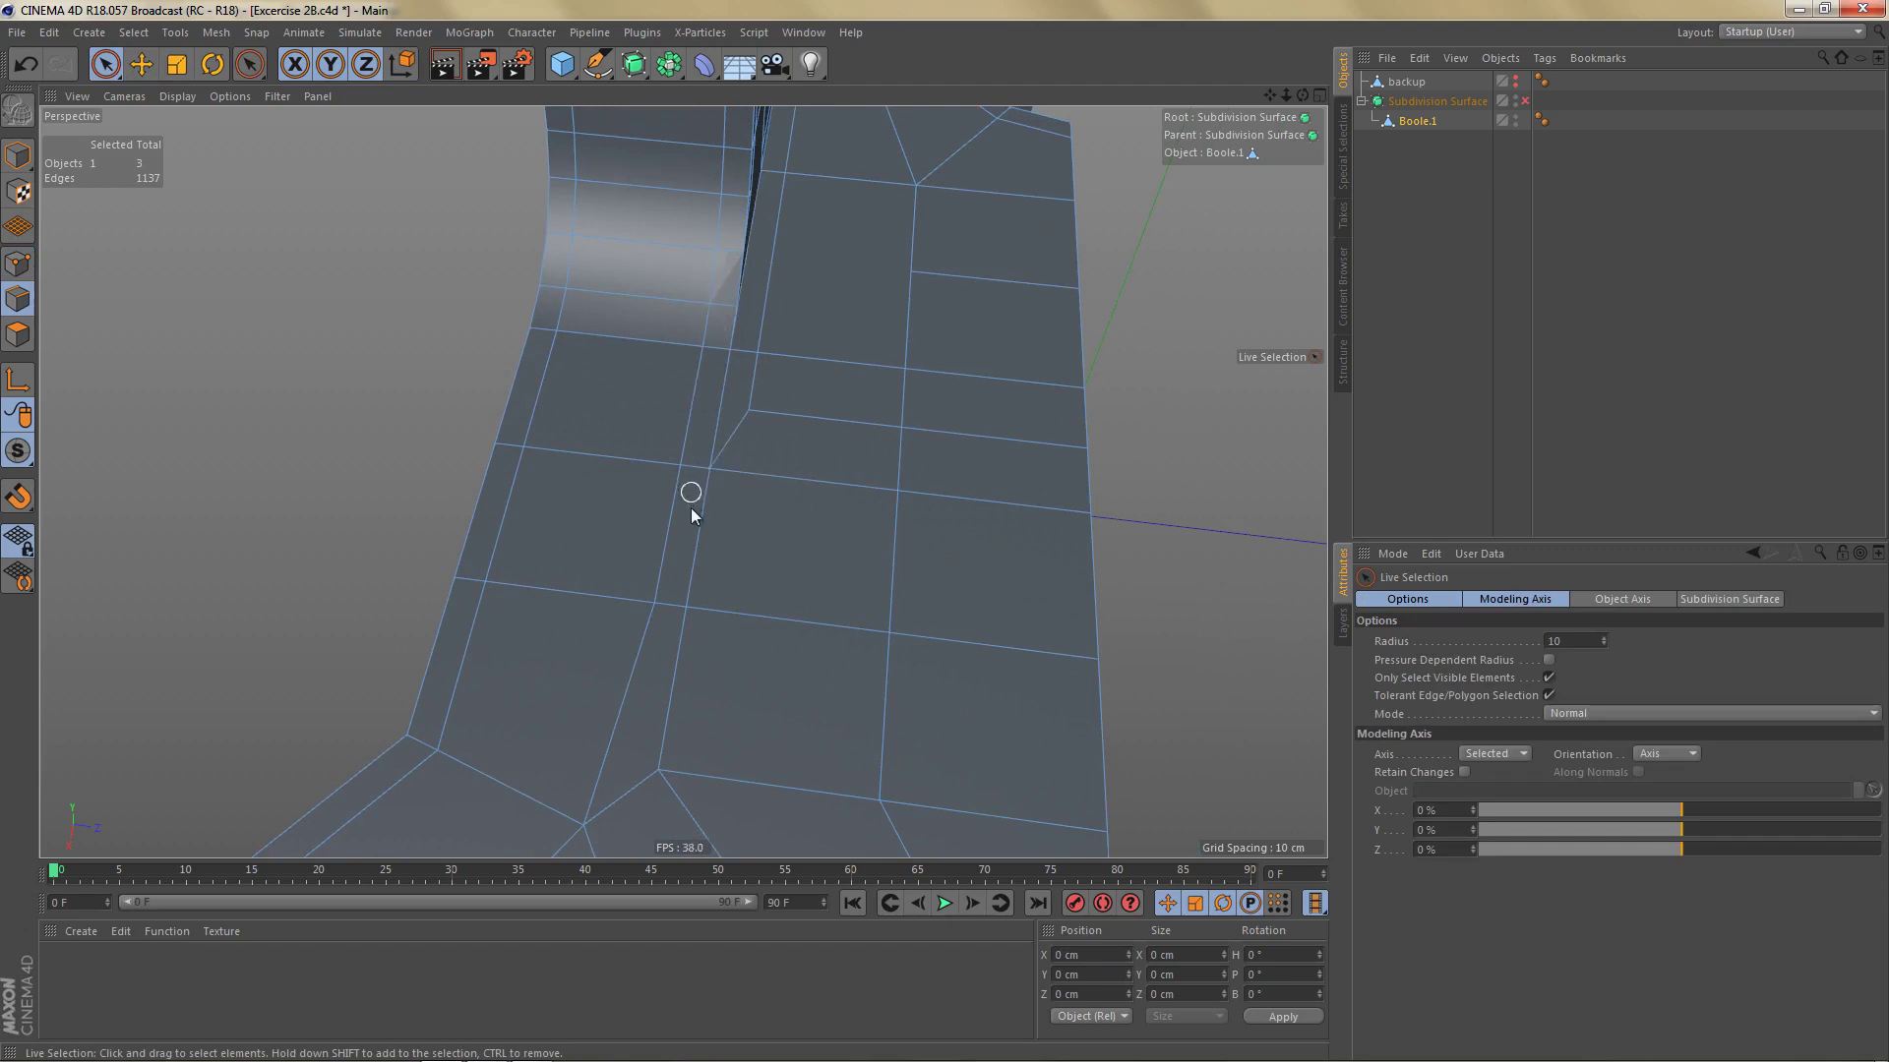
# Step: Select the three parallel edges across the next row of base faces toward the ring and connect them with a second crosswise cut
pyautogui.click(891, 566)
pyautogui.keyDown('shift'); pyautogui.click(698, 573); pyautogui.keyUp('shift')
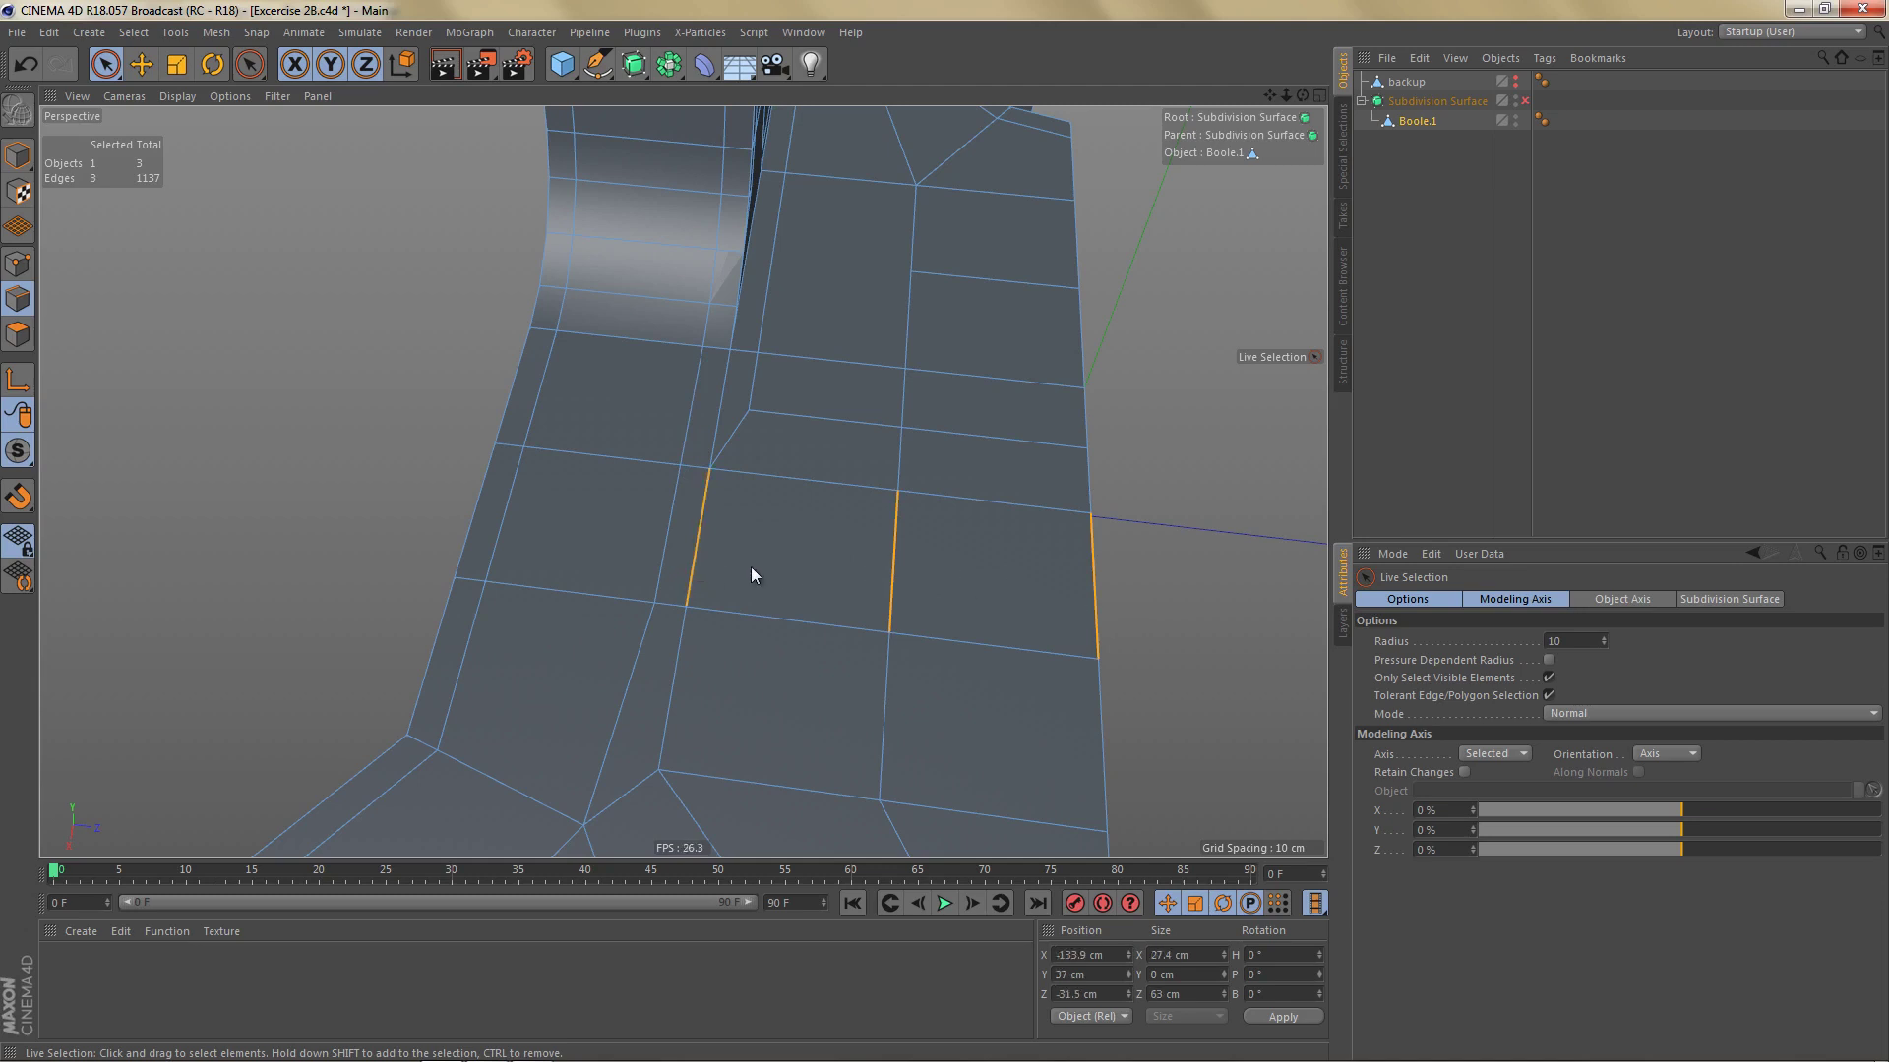
pyautogui.press('m')
pyautogui.press('m')
pyautogui.scroll(3, 776, 551)
pyautogui.keyDown('alt'); pyautogui.moveTo(776, 551); pyautogui.dragTo(797, 561); pyautogui.keyUp('alt')
# Step: Connect the second crosswise cut's end point diagonally to the adjacent support loop's point at the row's far edge
pyautogui.press('Return')
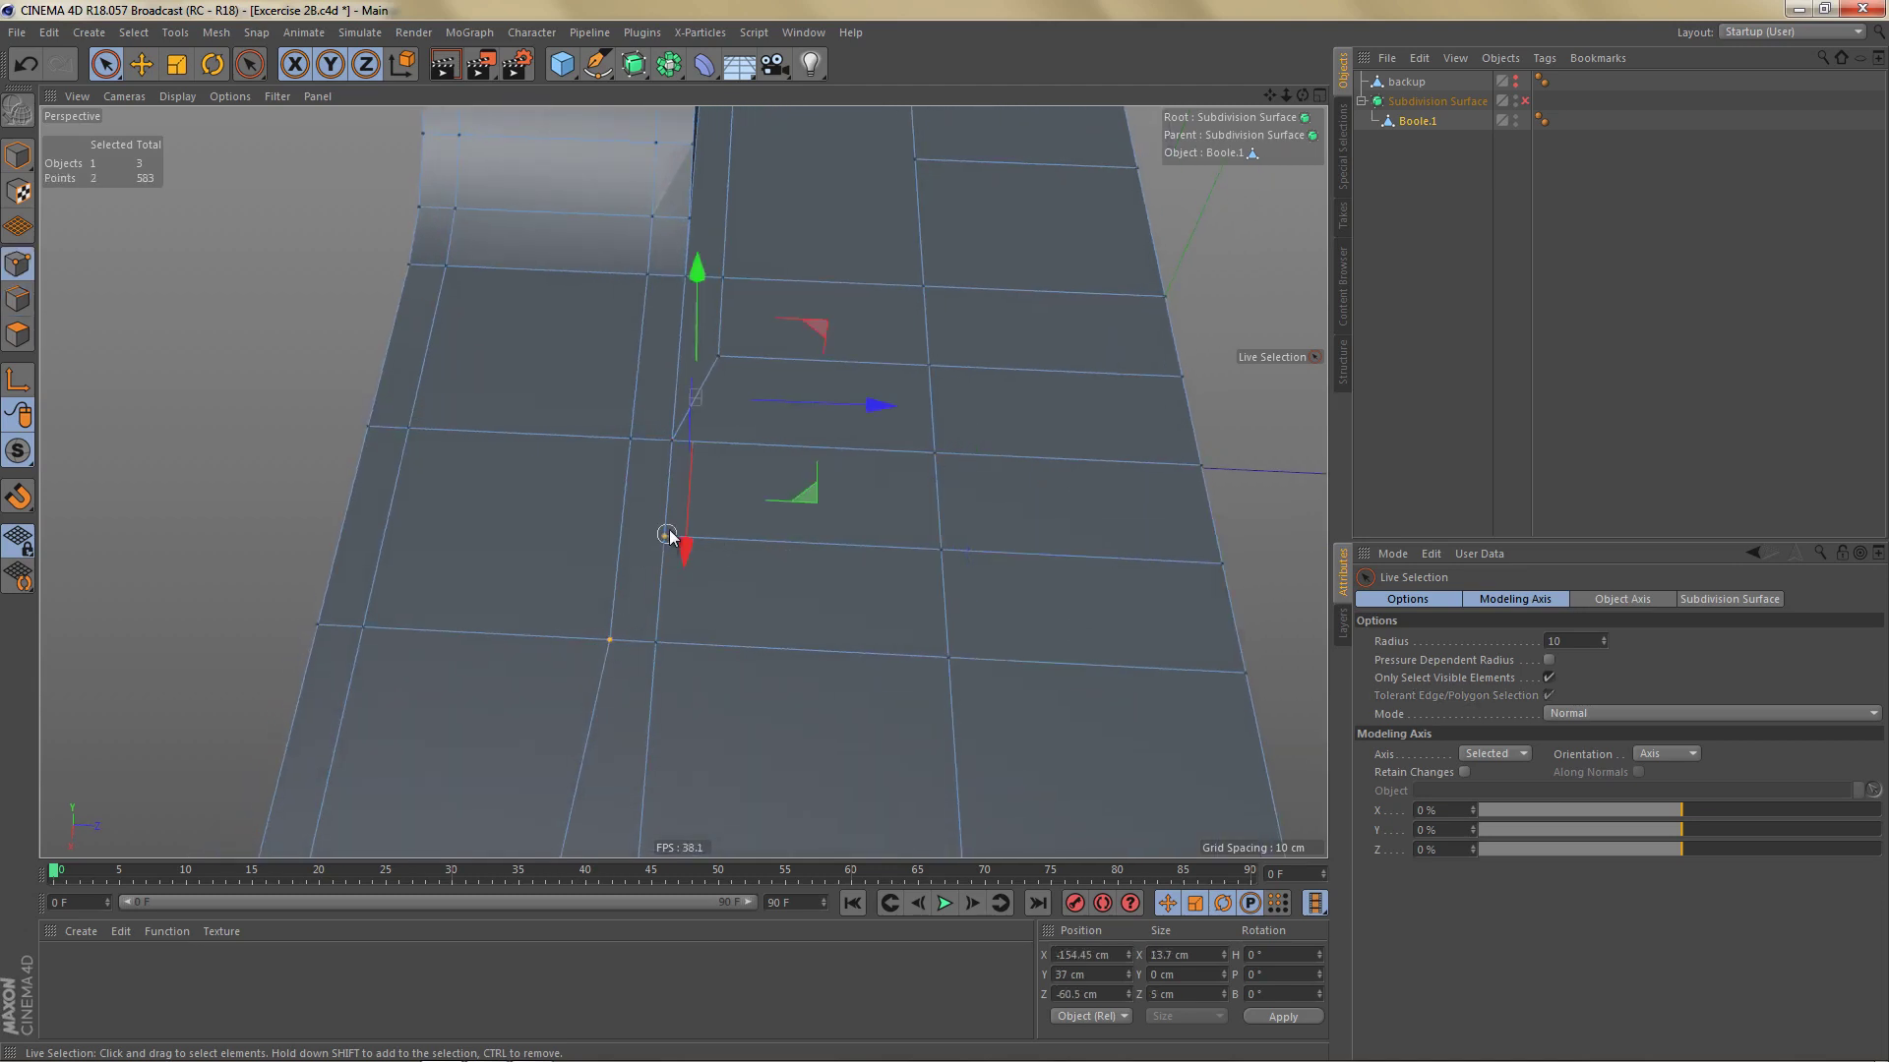
pyautogui.press('m')
pyautogui.press('m')
pyautogui.press('Return')
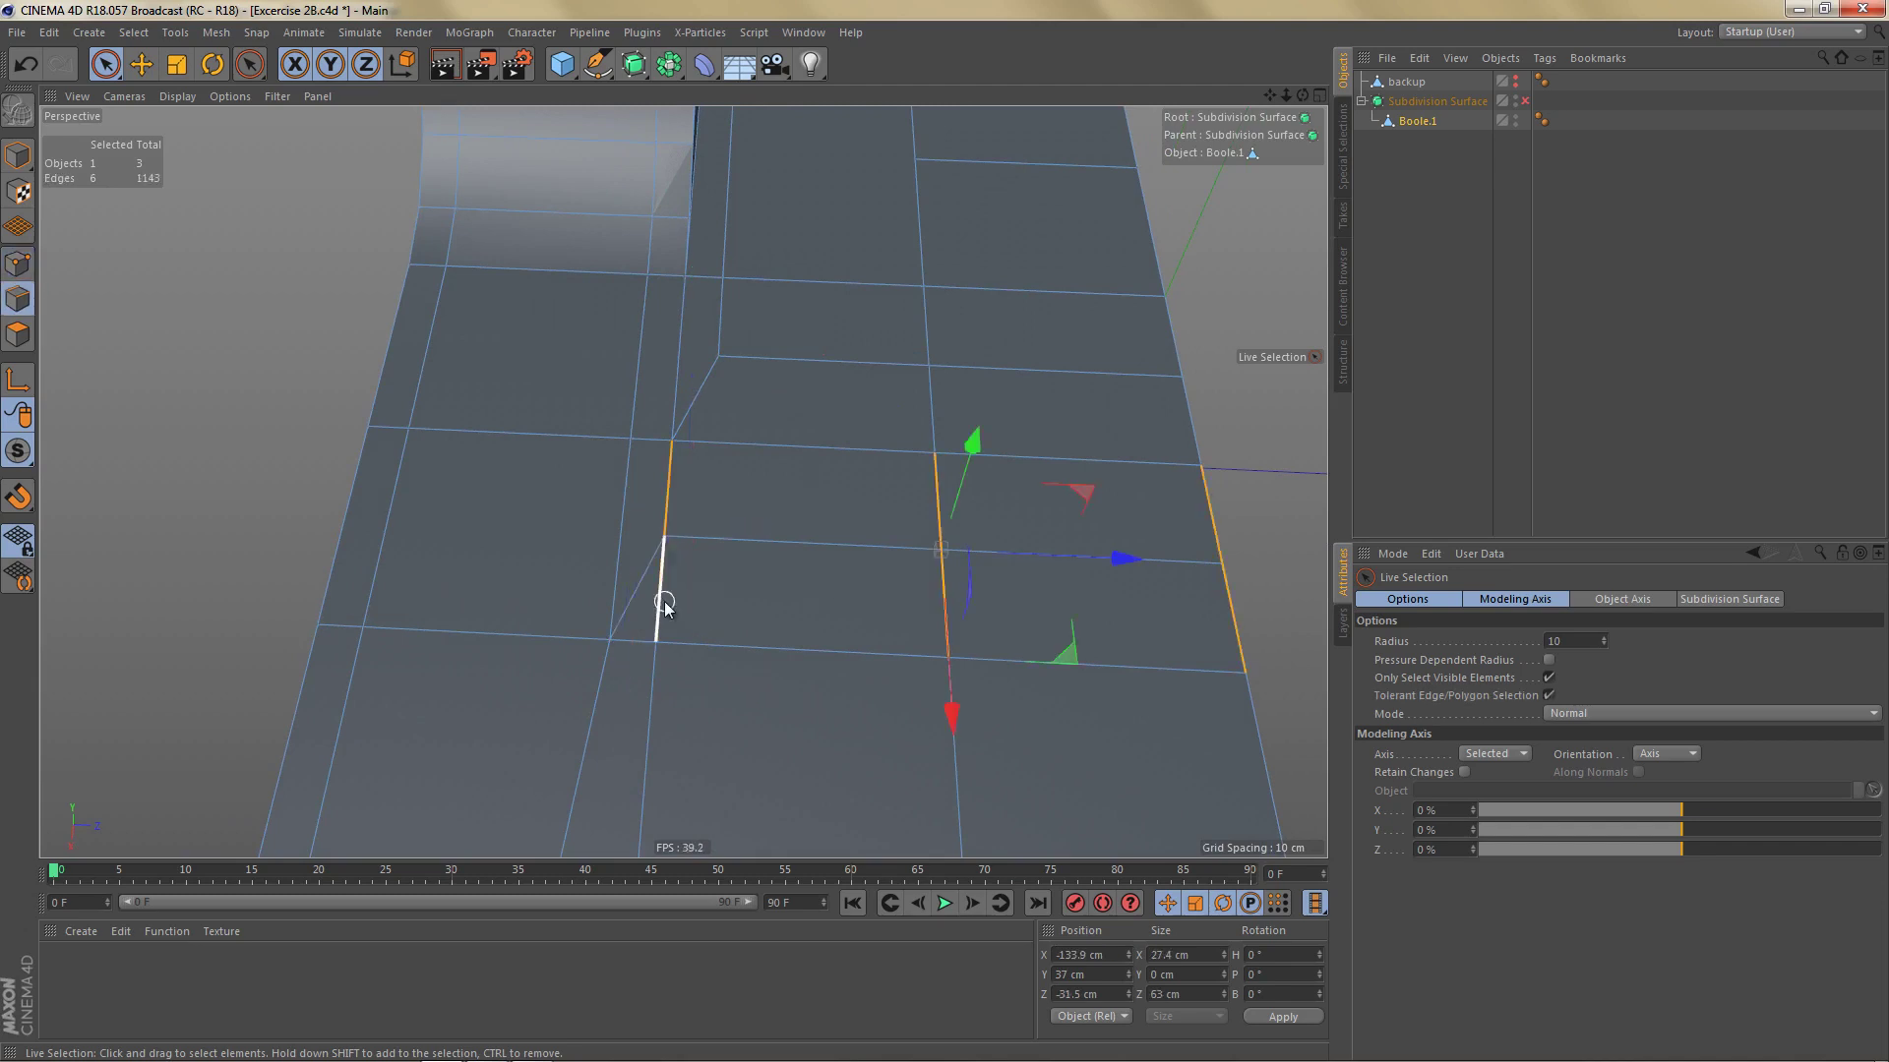
# Step: Dissolve the two inner loop edges running from the second diagonal toward the ring, then inspect the base
pyautogui.click(659, 605)
pyautogui.keyDown('shift'); pyautogui.click(637, 774); pyautogui.keyUp('shift')
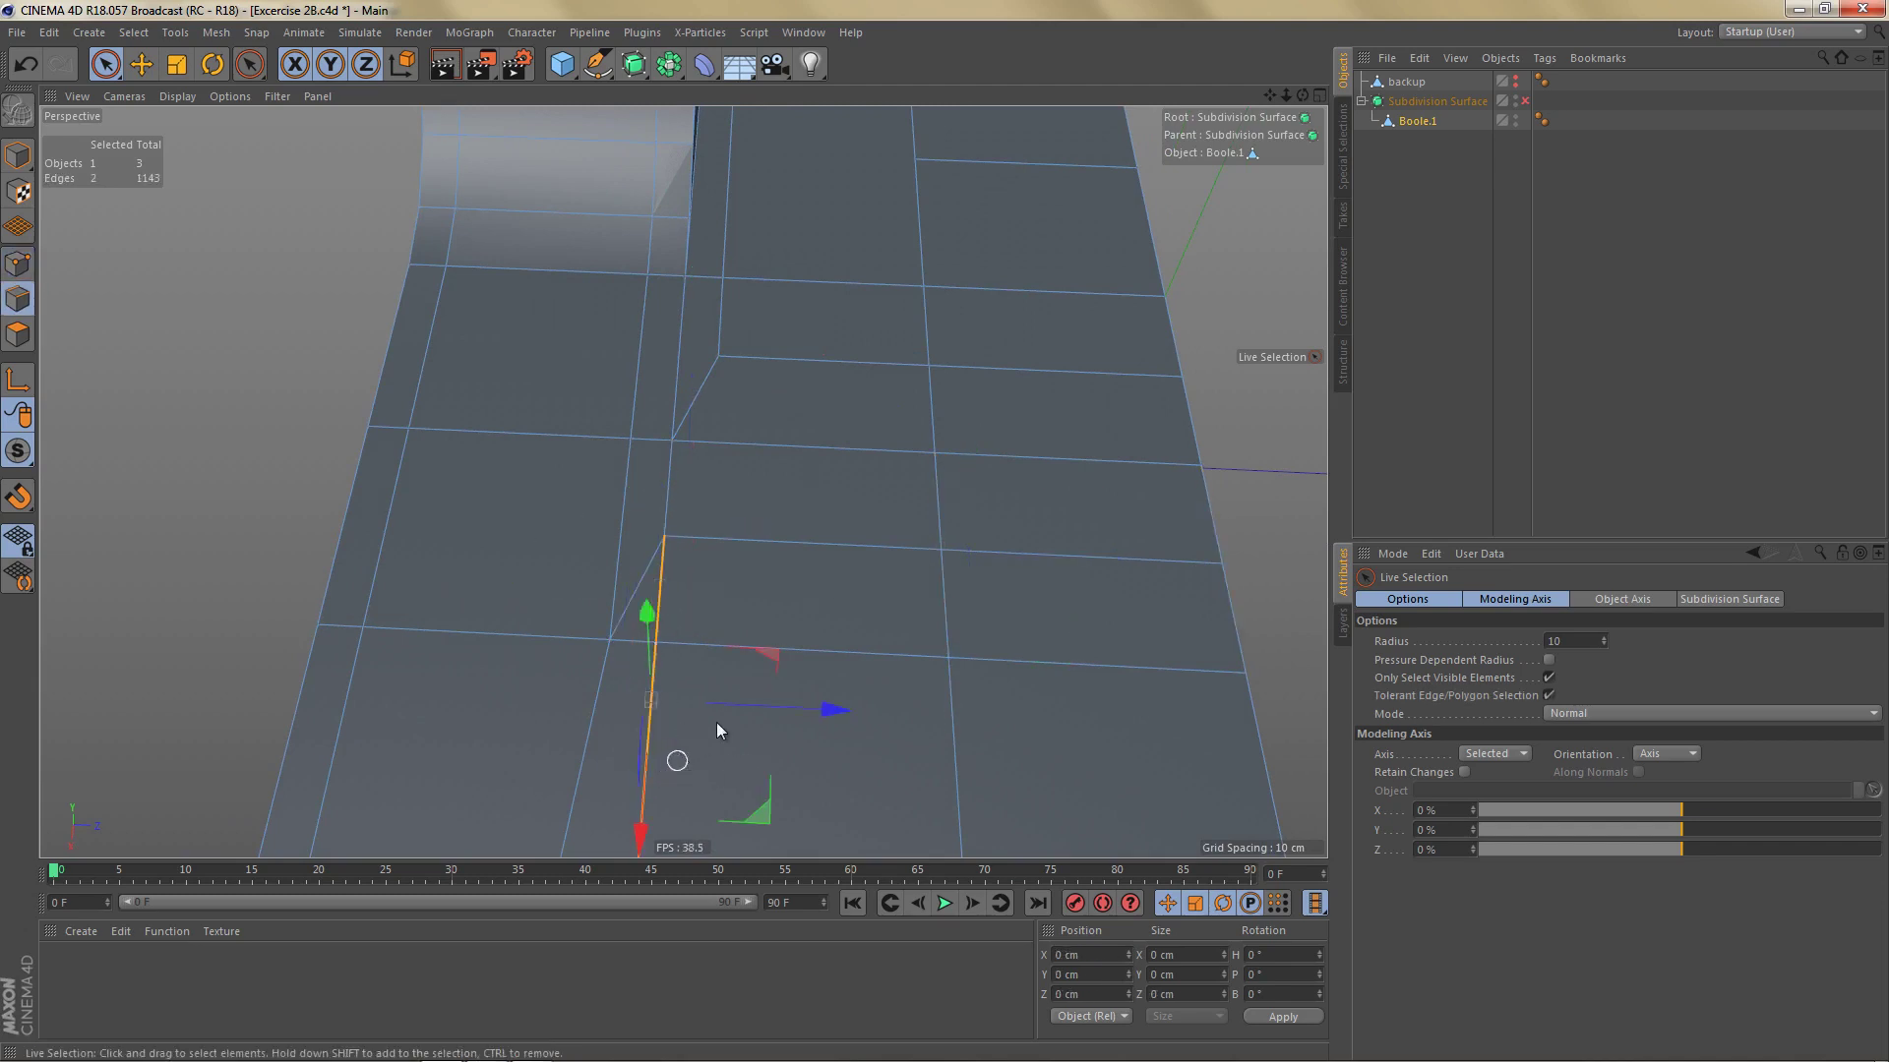
pyautogui.hotkey('ctrl', 'BackSpace')
pyautogui.scroll(-5, 784, 536)
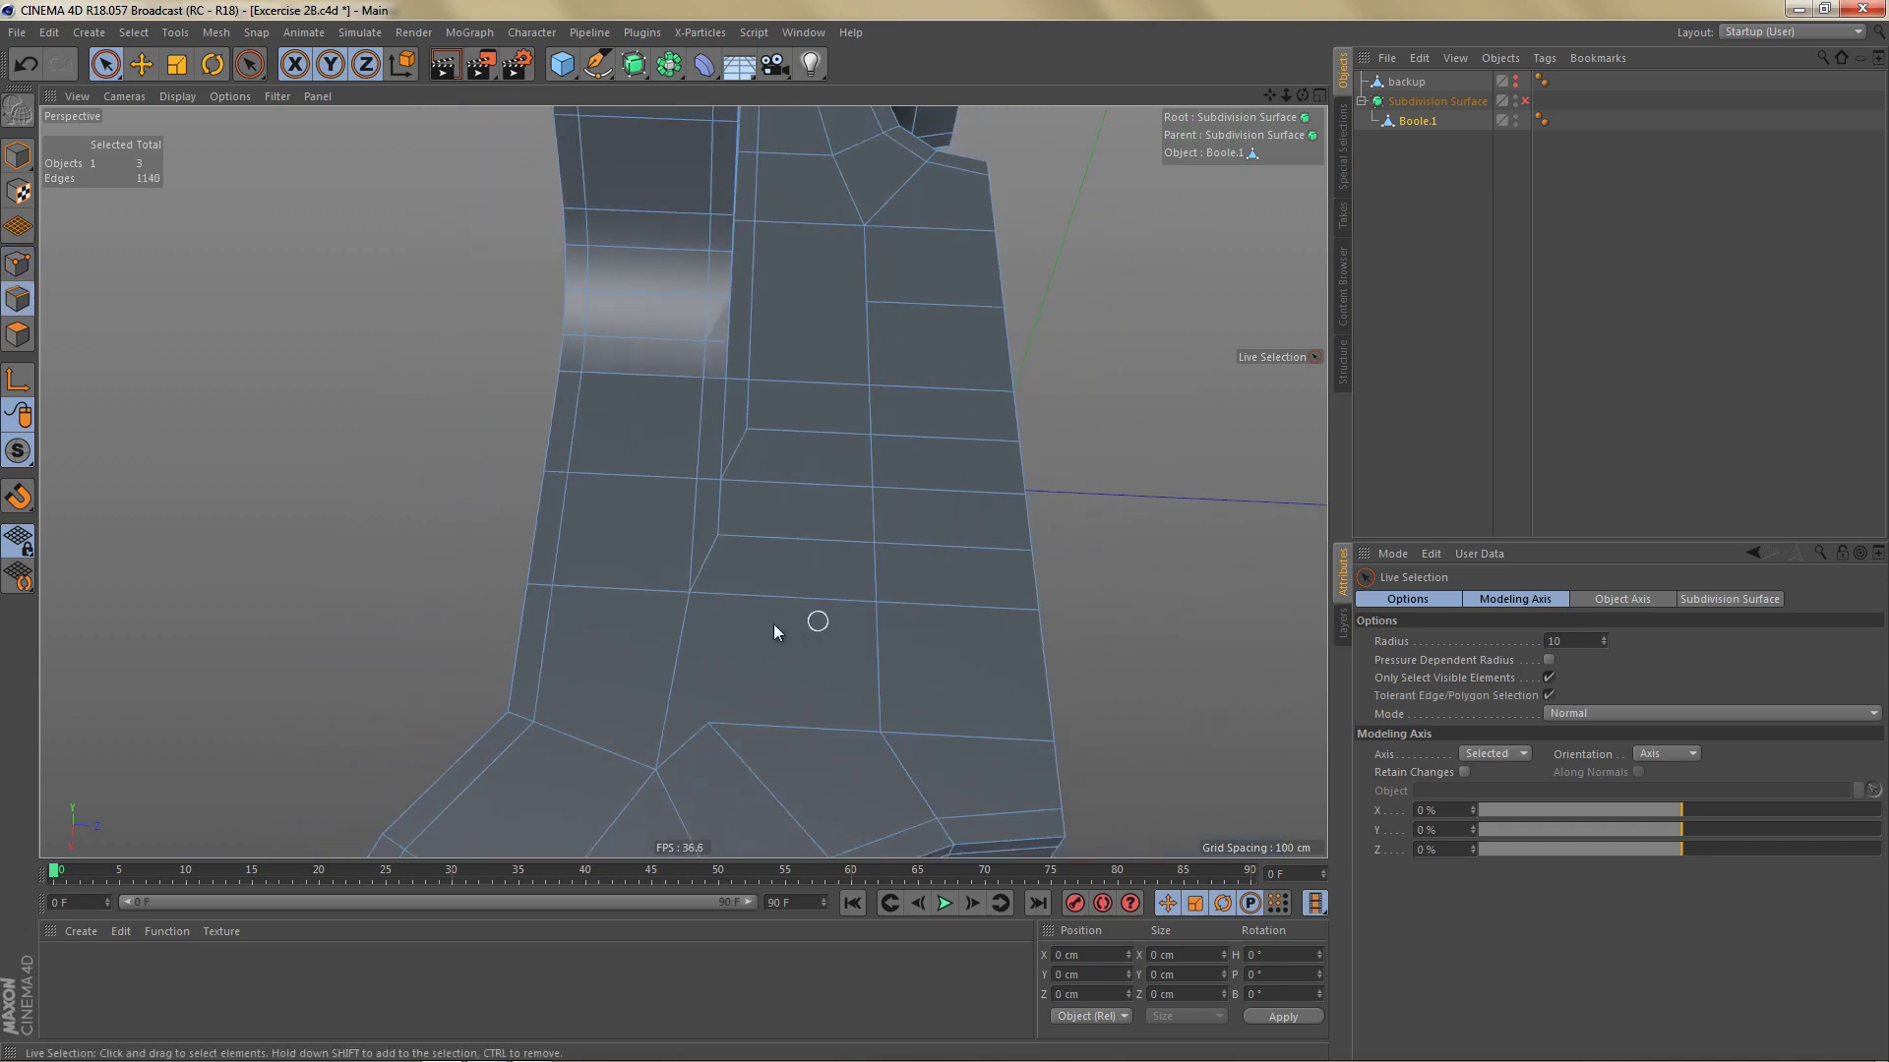
pyautogui.keyDown('alt'); pyautogui.moveTo(774, 626); pyautogui.dragTo(777, 660); pyautogui.keyUp('alt')
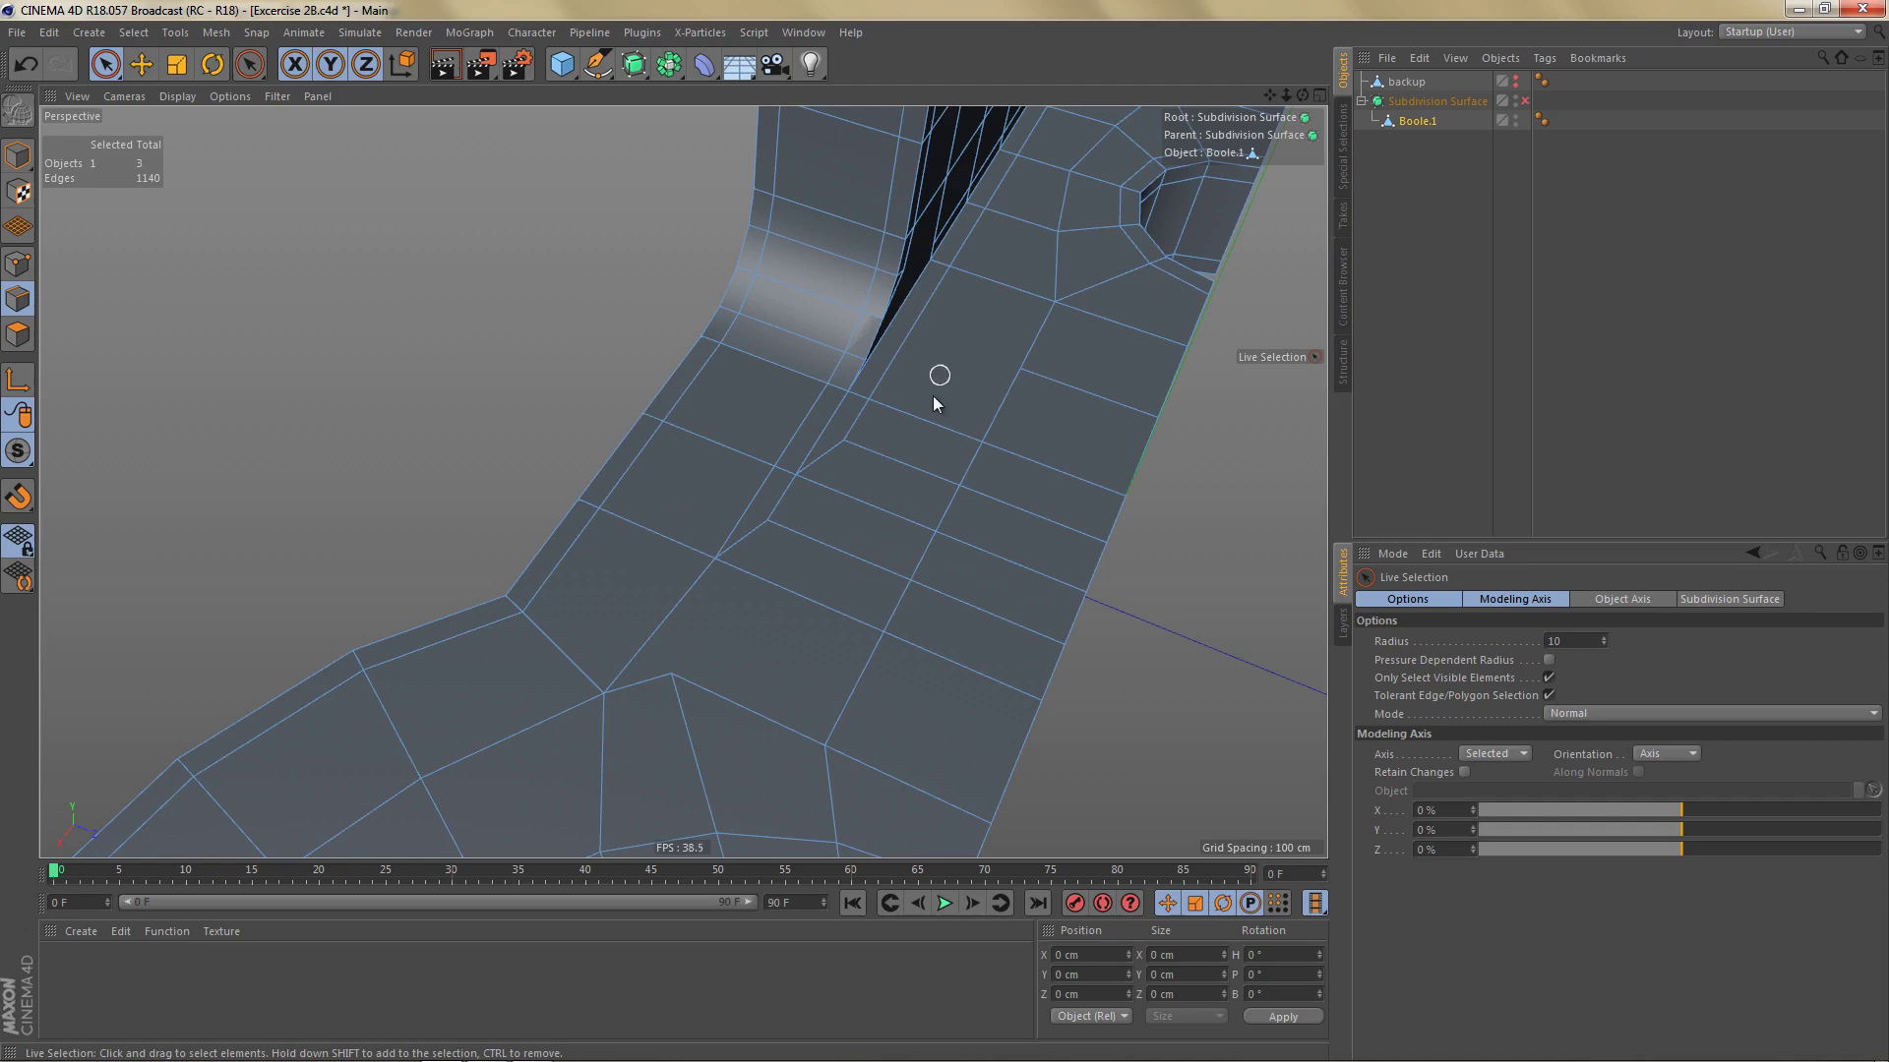
# Step: In the top view, enable Tolerant Selection and rectangle-select the row of crosswise base edges from the far end to the diagonals
pyautogui.scroll(-5, 933, 397)
pyautogui.keyDown('alt'); pyautogui.moveTo(932, 409); pyautogui.dragTo(915, 472, button='middle'); pyautogui.keyUp('alt')
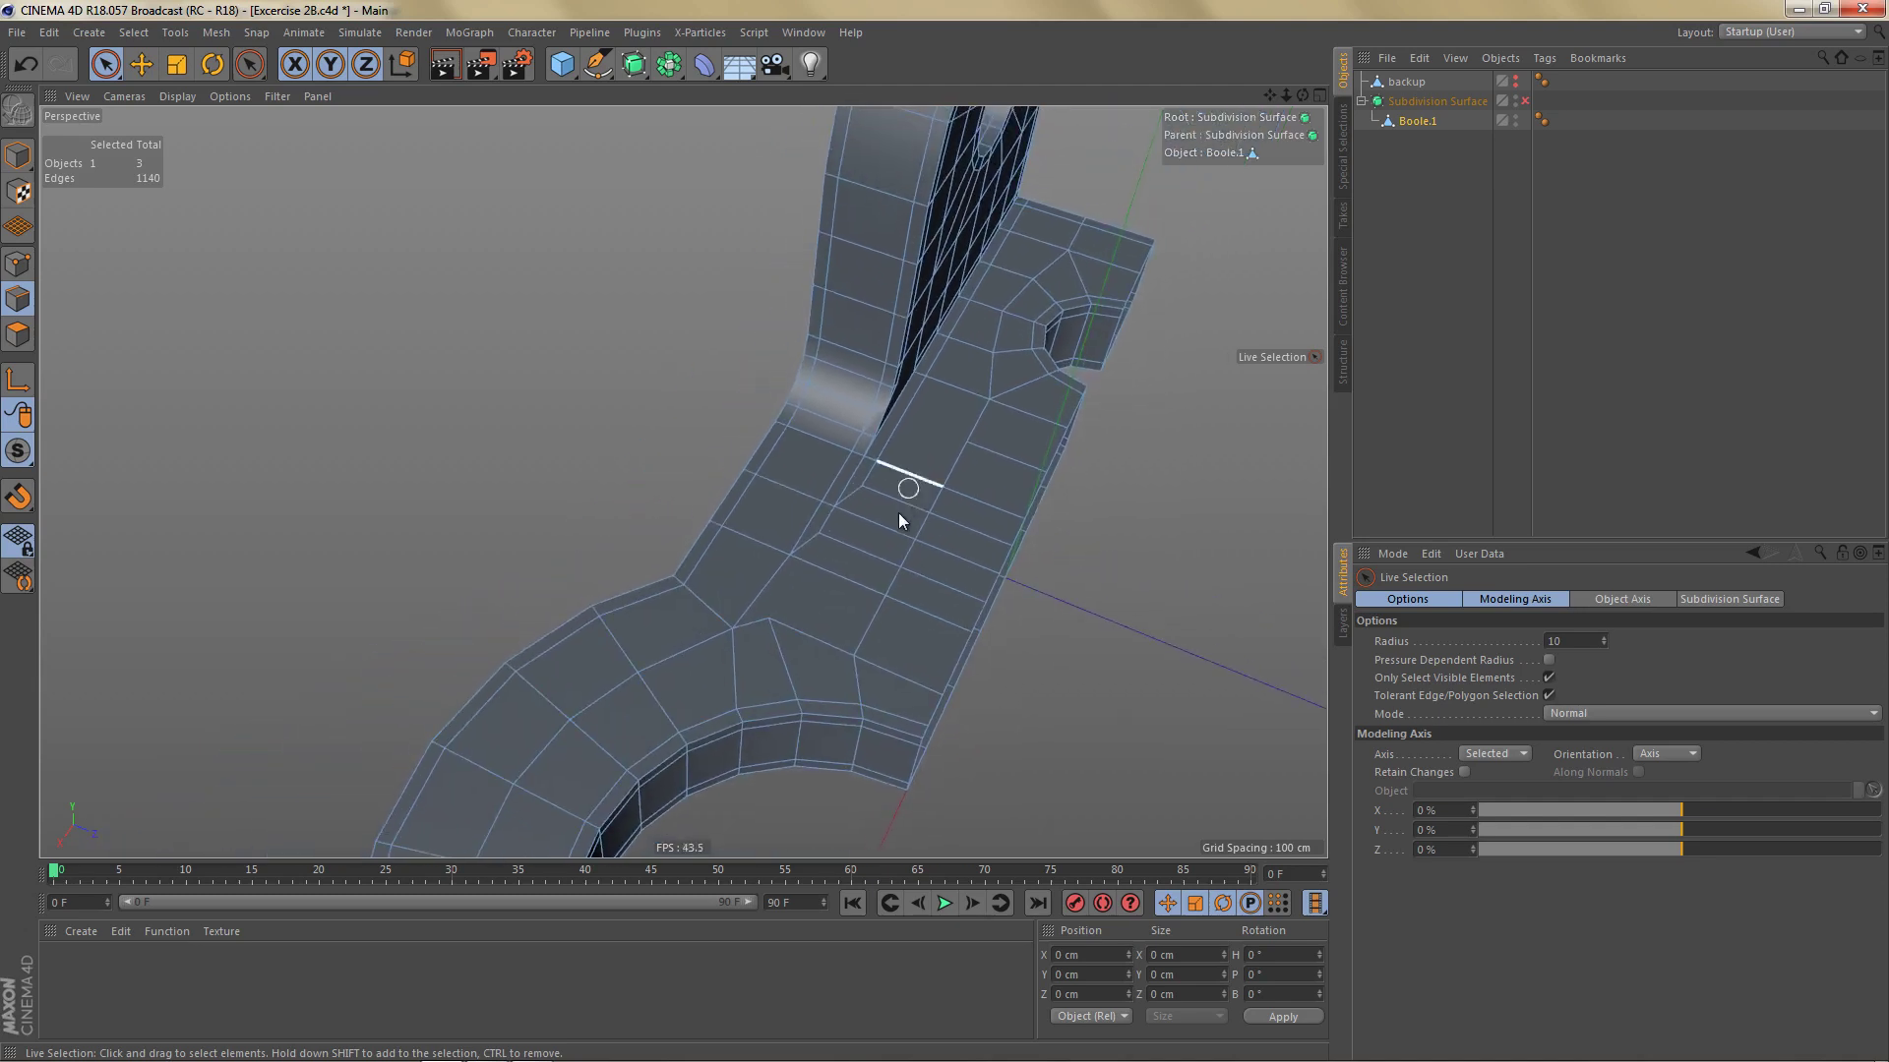
pyautogui.middleClick(960, 380)
pyautogui.middleClick(945, 321)
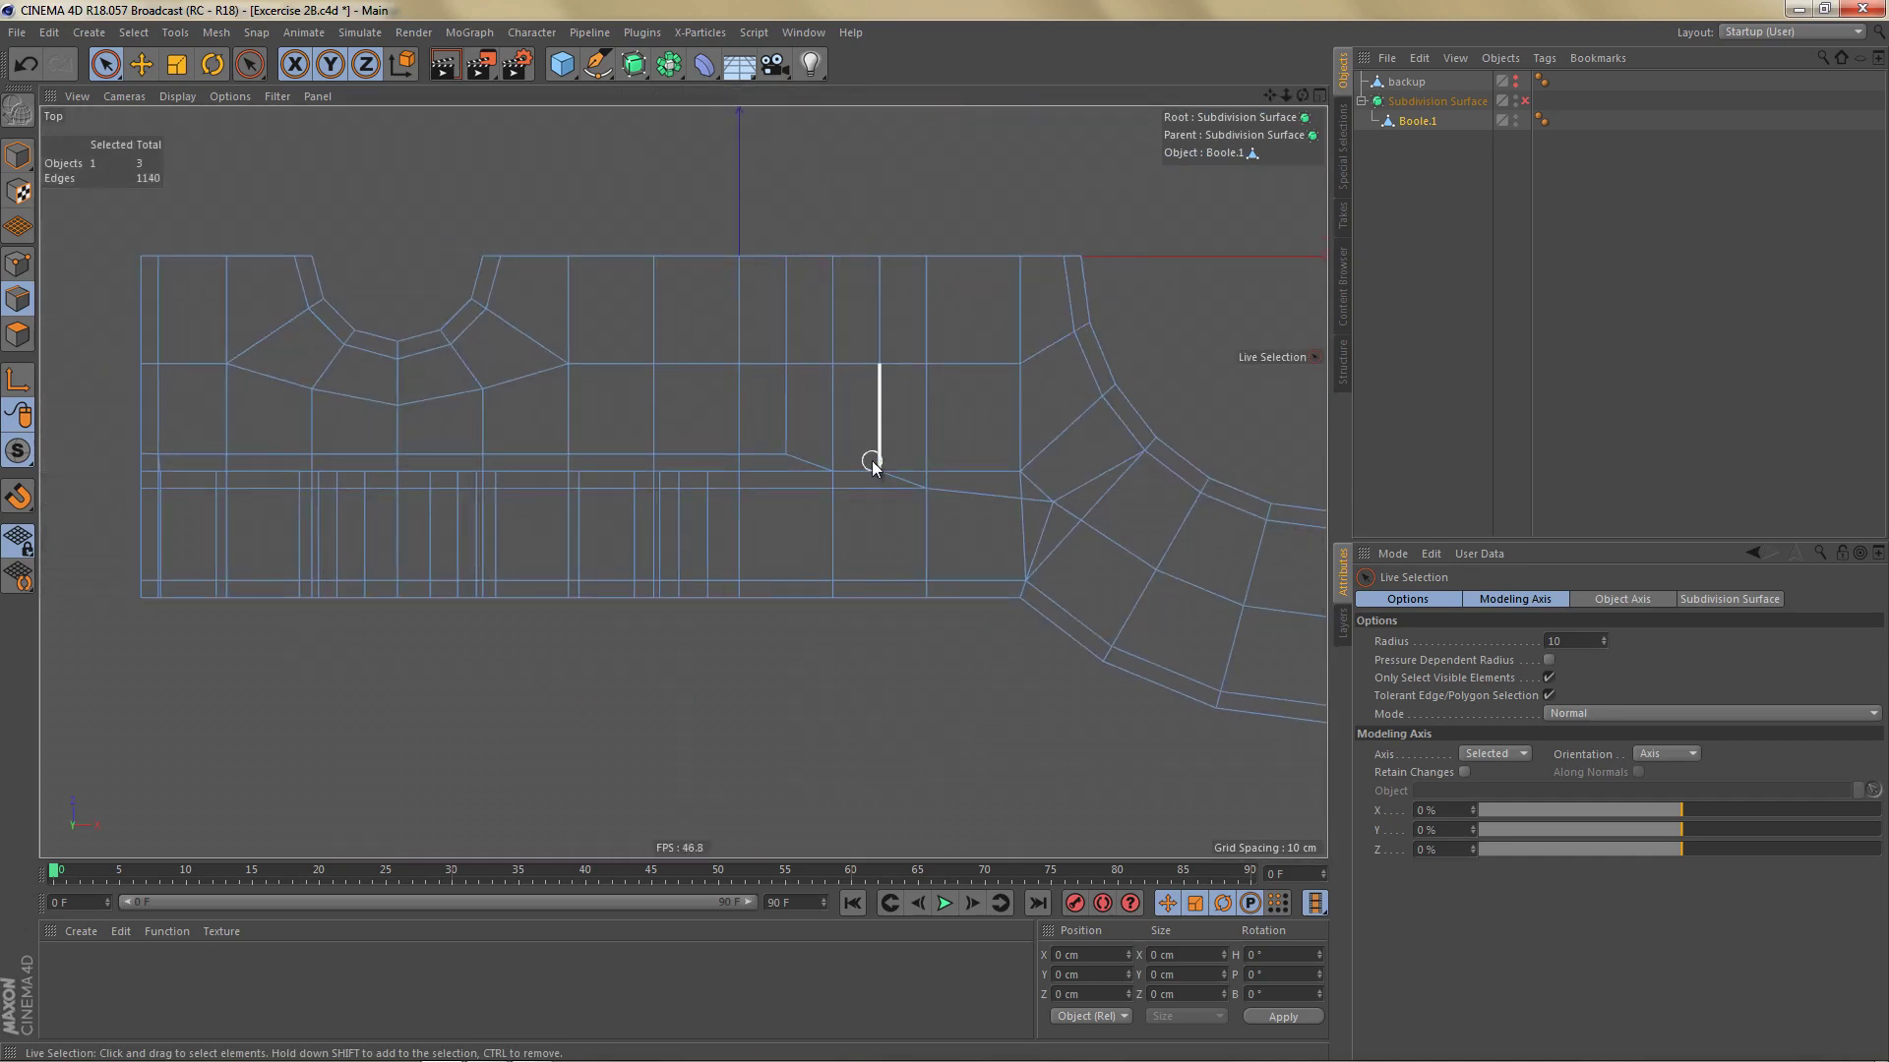
pyautogui.press('0')
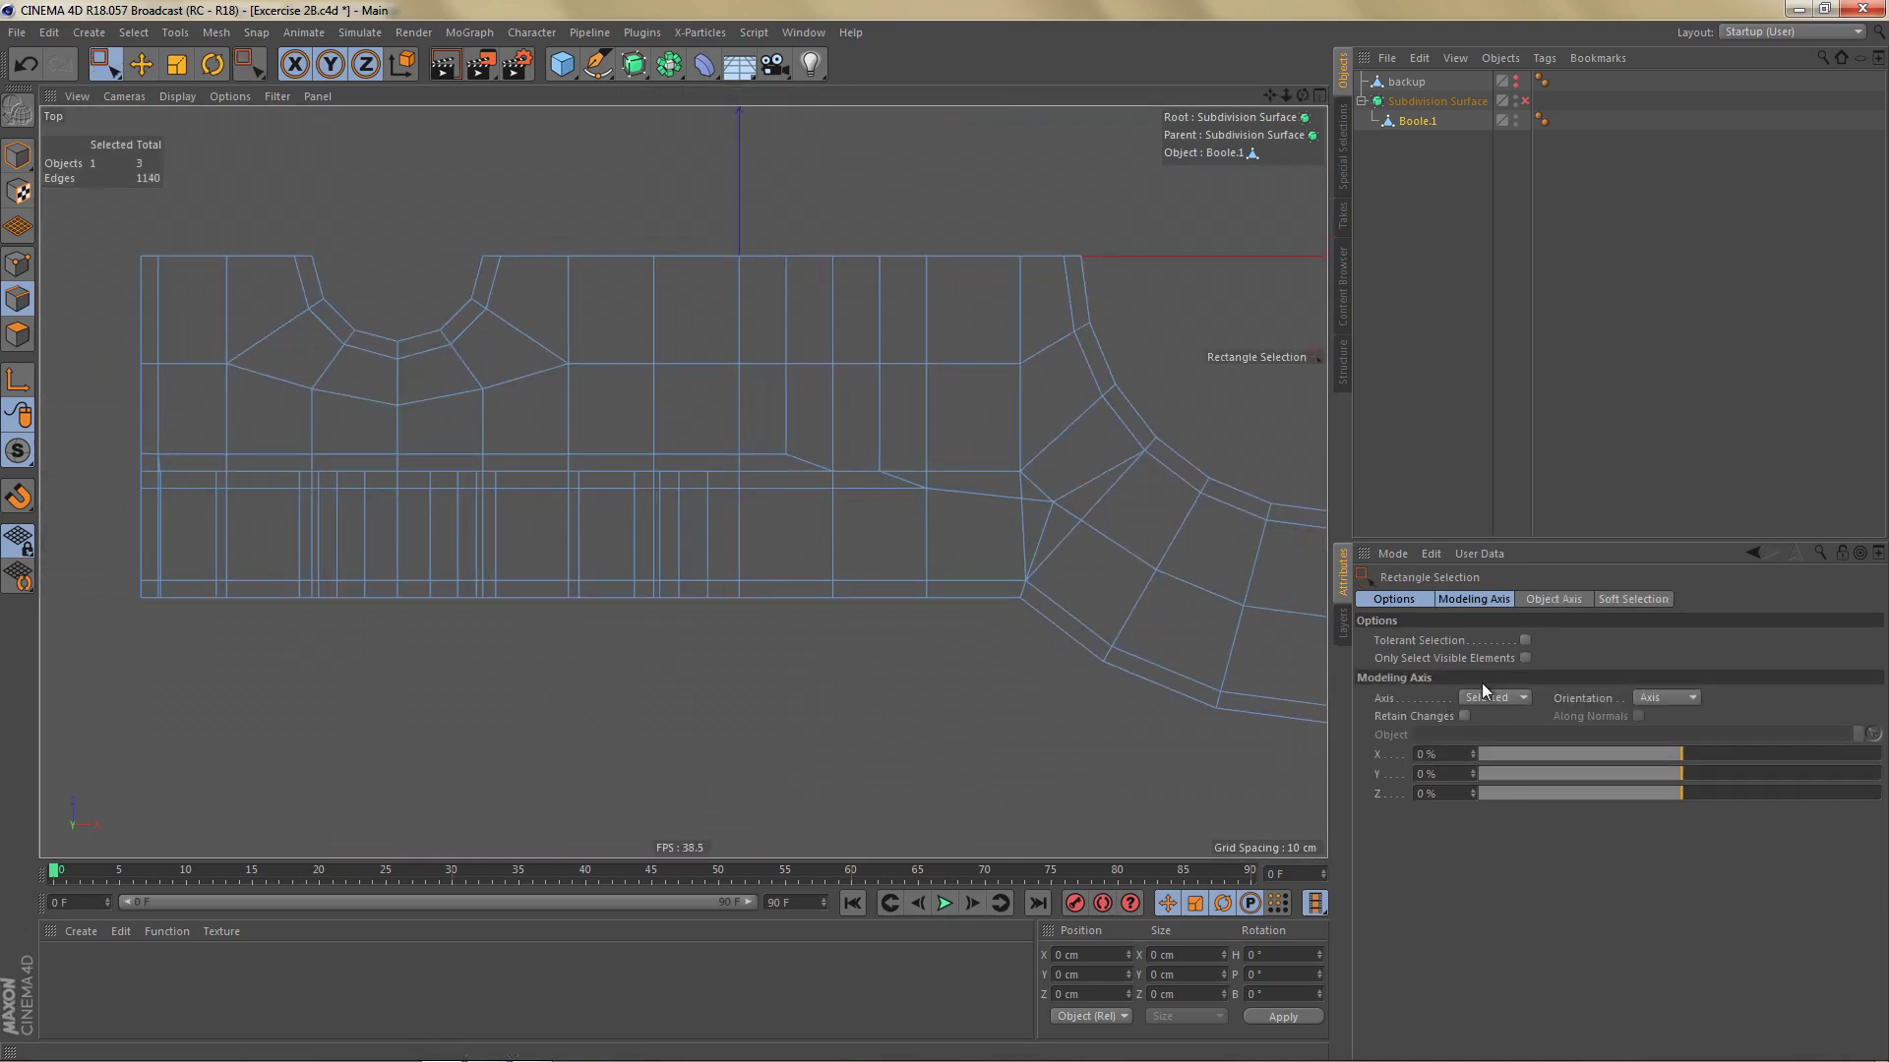
pyautogui.click(1459, 642)
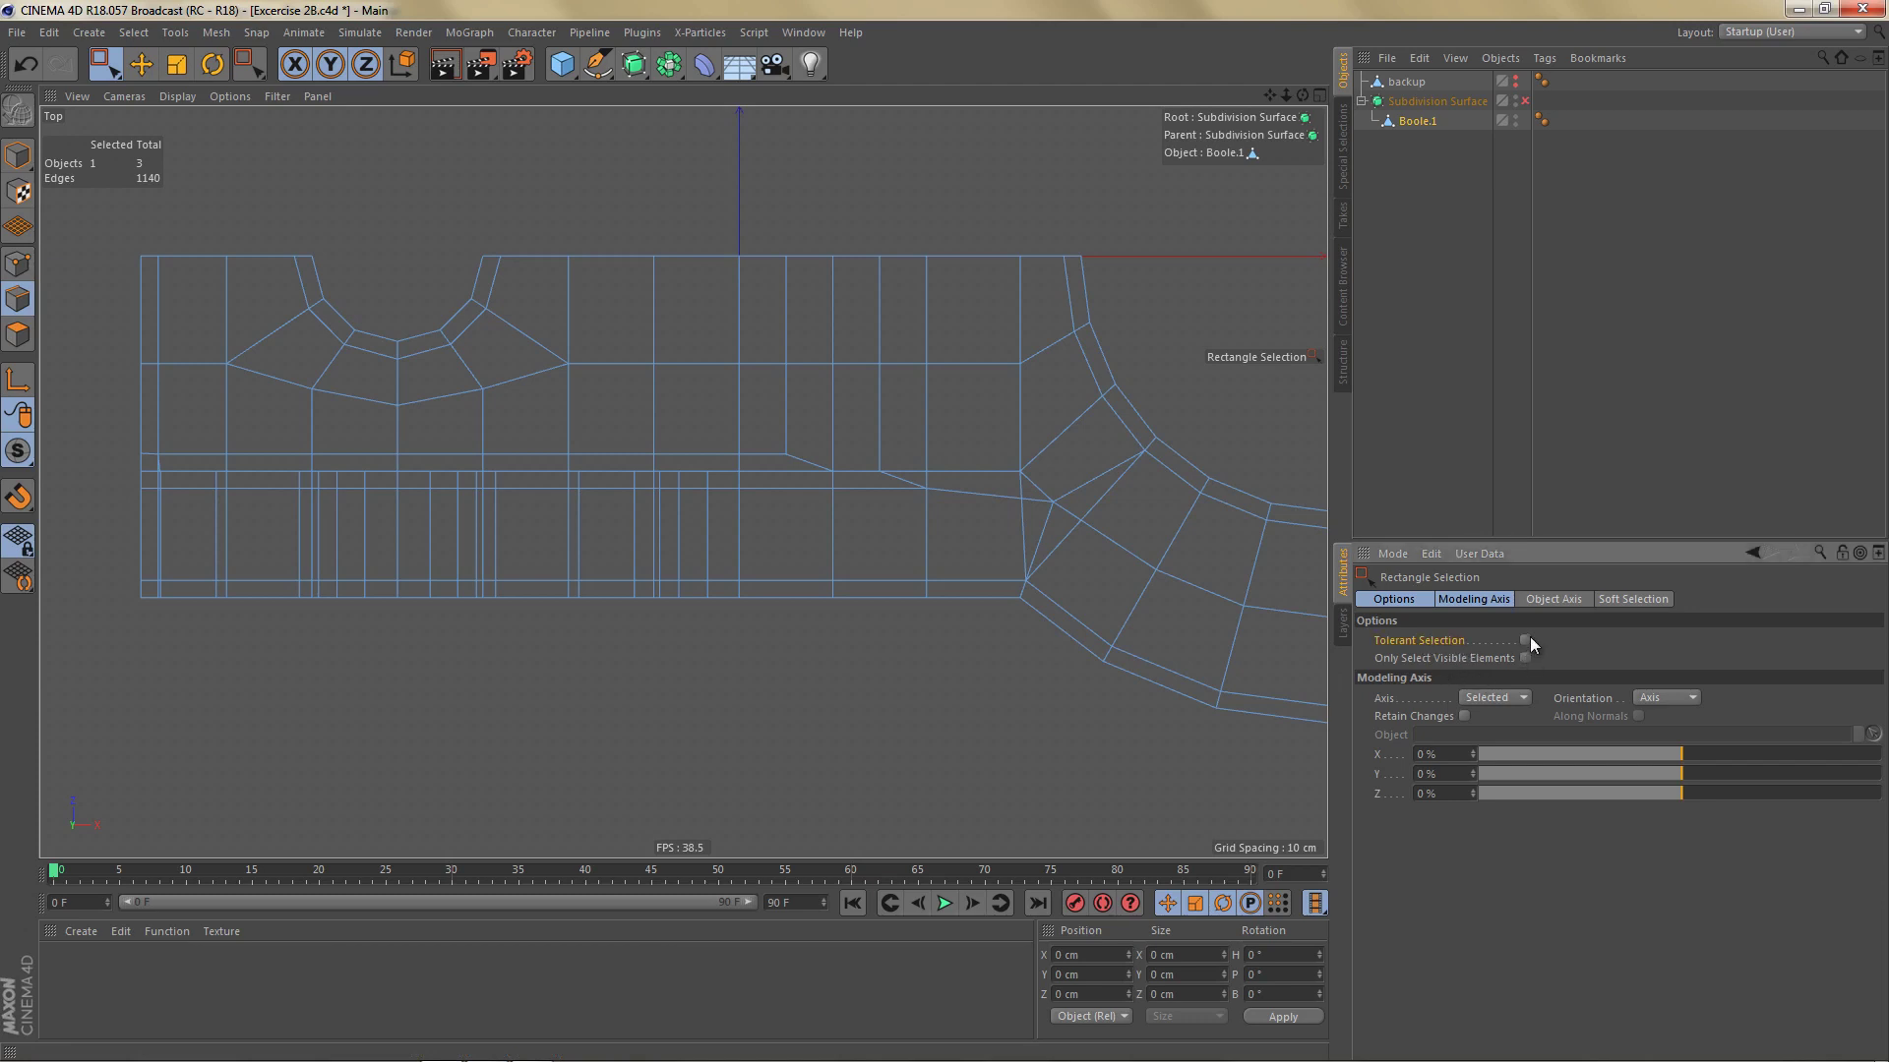
pyautogui.click(1525, 640)
pyautogui.moveTo(126, 421); pyautogui.dragTo(954, 437)
pyautogui.middleClick(878, 462)
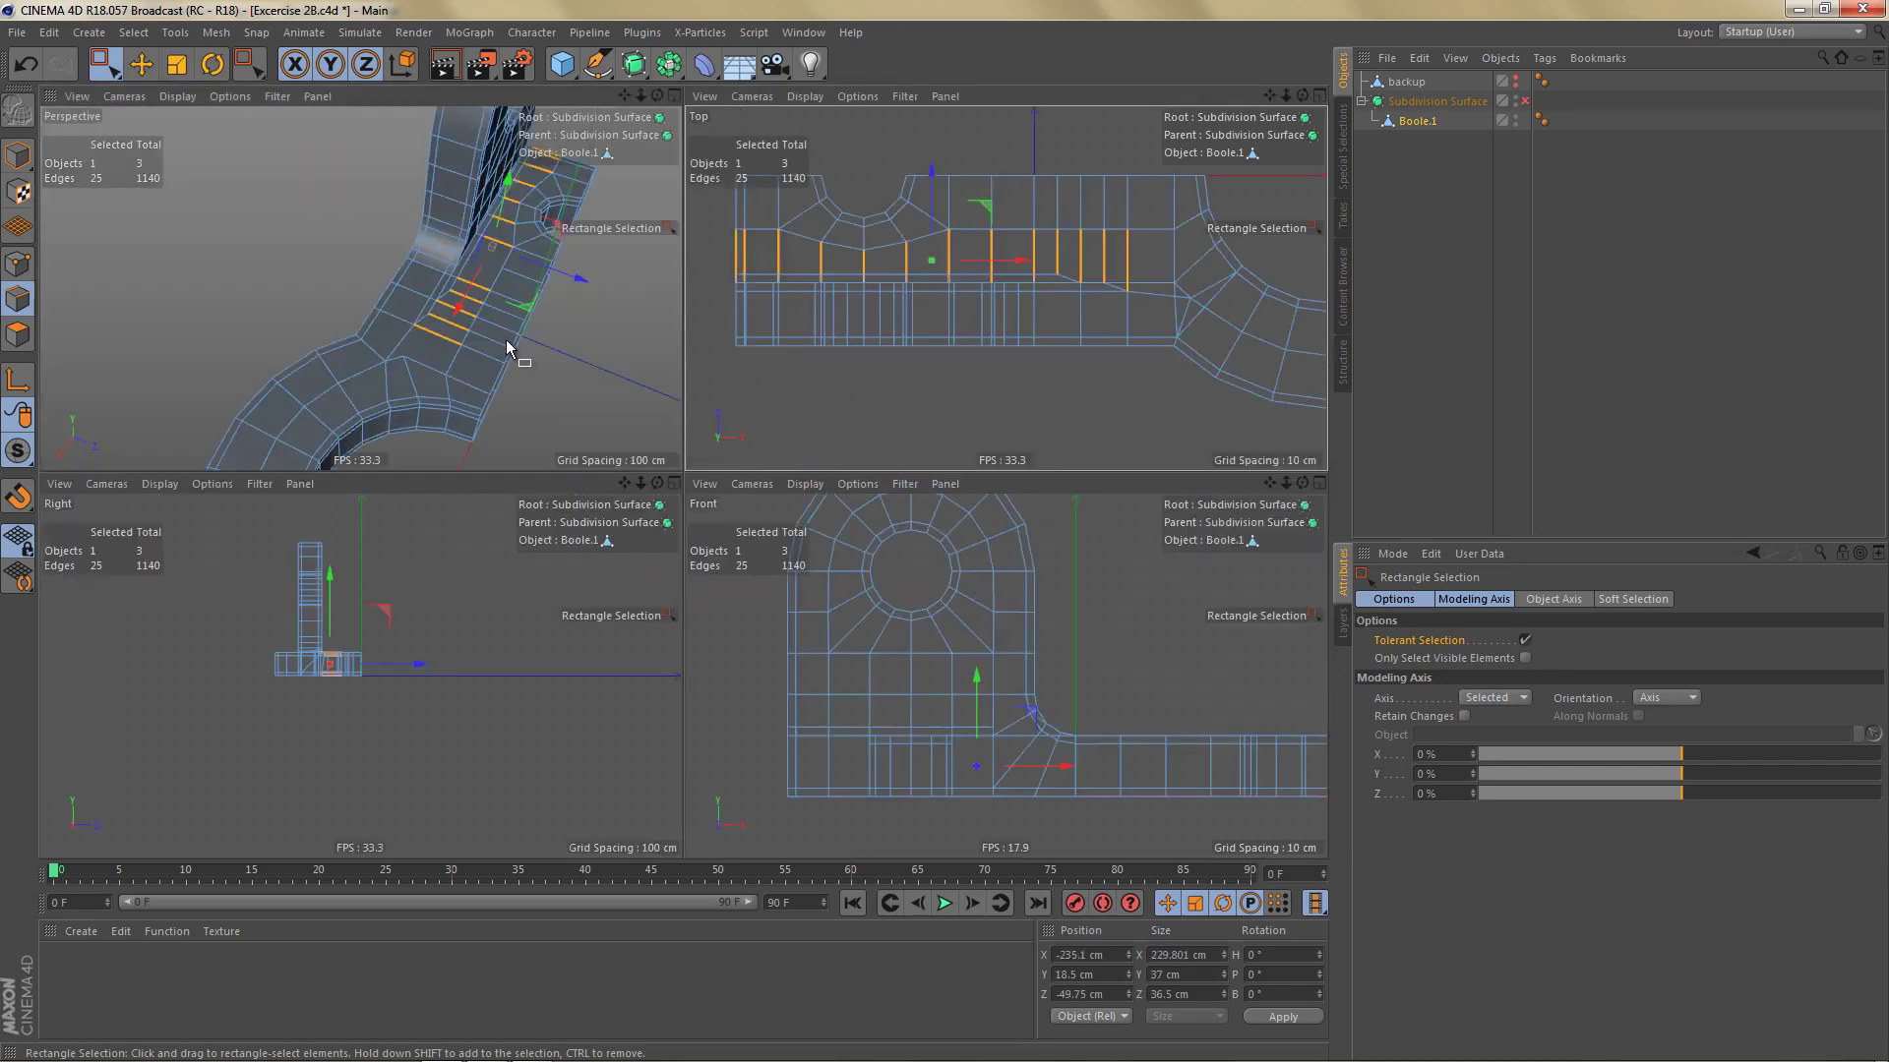
pyautogui.middleClick(506, 354)
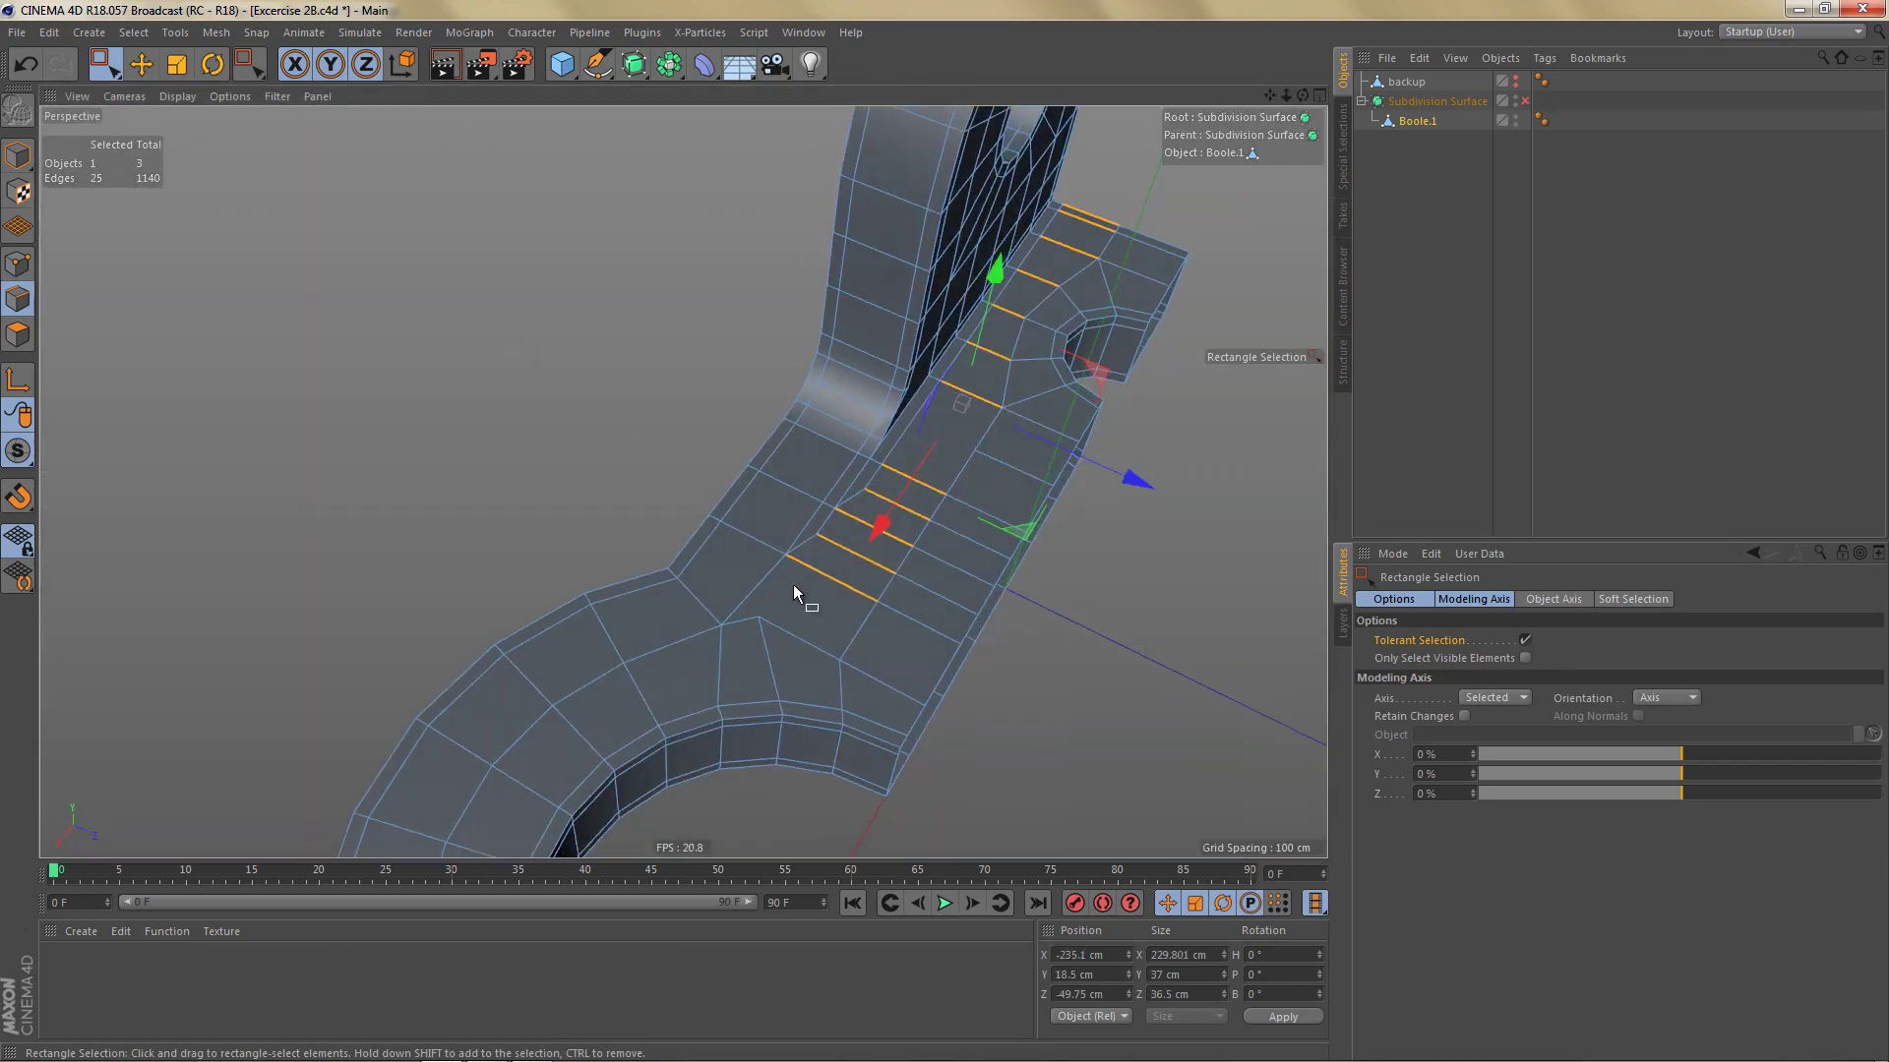
# Step: Split the selected crosswise edges with Edge Cut at 50% offset and one subdivision, undoing the first cut and repeating it
pyautogui.scroll(2, 852, 641)
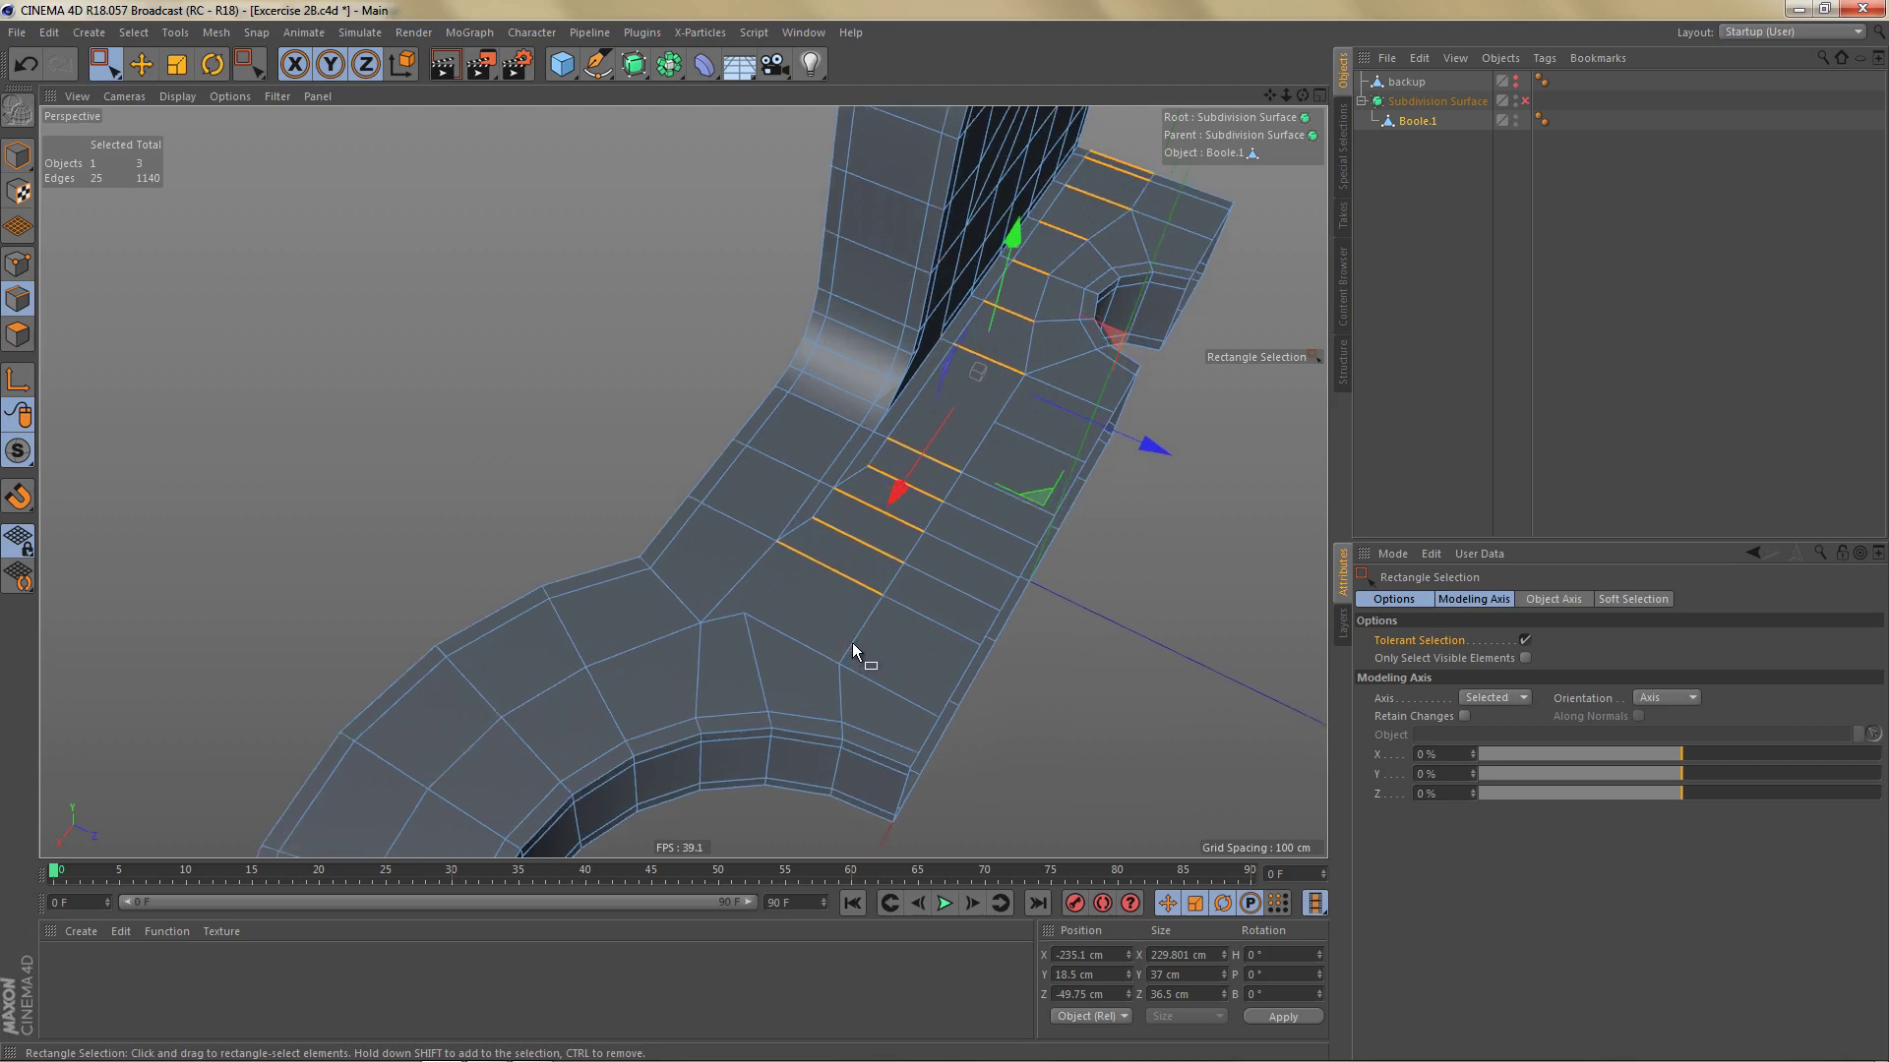
pyautogui.press('m')
pyautogui.press('f')
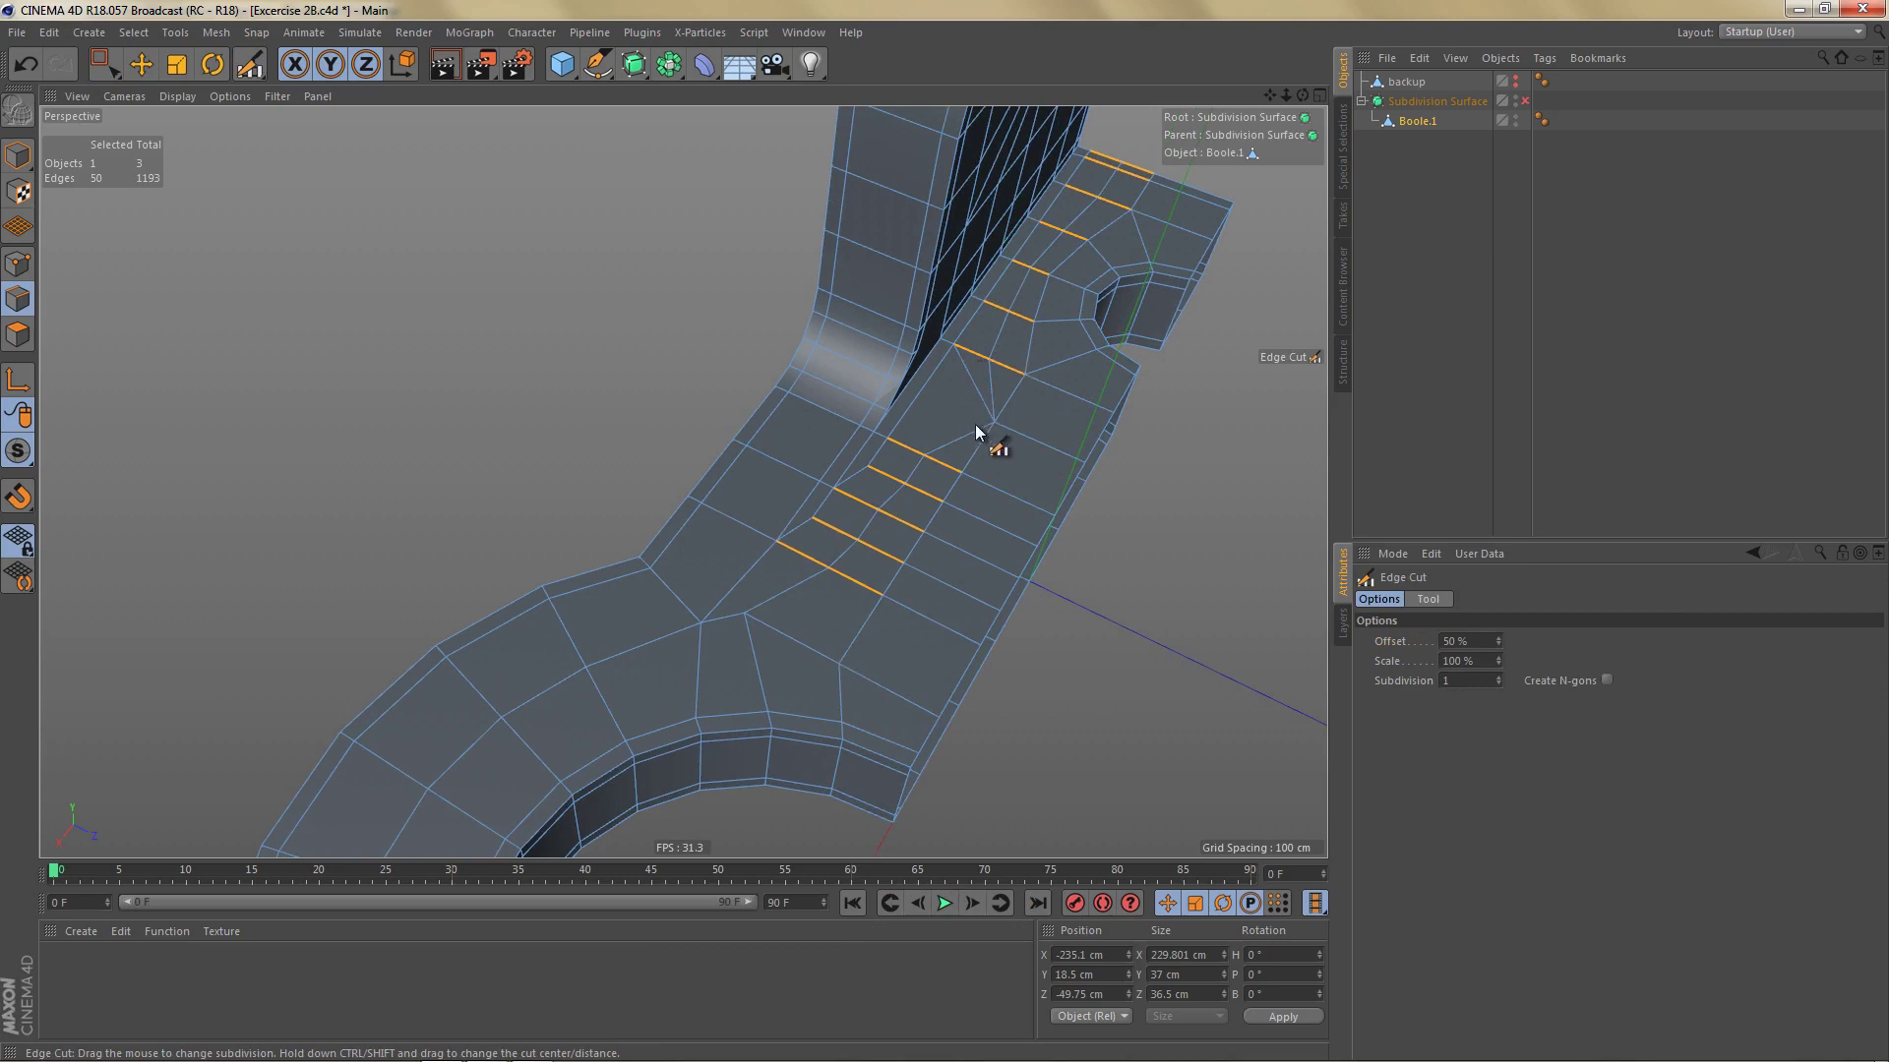
pyautogui.hotkey('ctrl', 'z')
pyautogui.keyDown('alt'); pyautogui.moveTo(844, 612); pyautogui.dragTo(911, 599, button='right'); pyautogui.keyUp('alt')
pyautogui.click(895, 599)
# Step: Connect the new lengthwise cut's end point to the base point at the start of the ring
pyautogui.press('Return')
pyautogui.press('space')
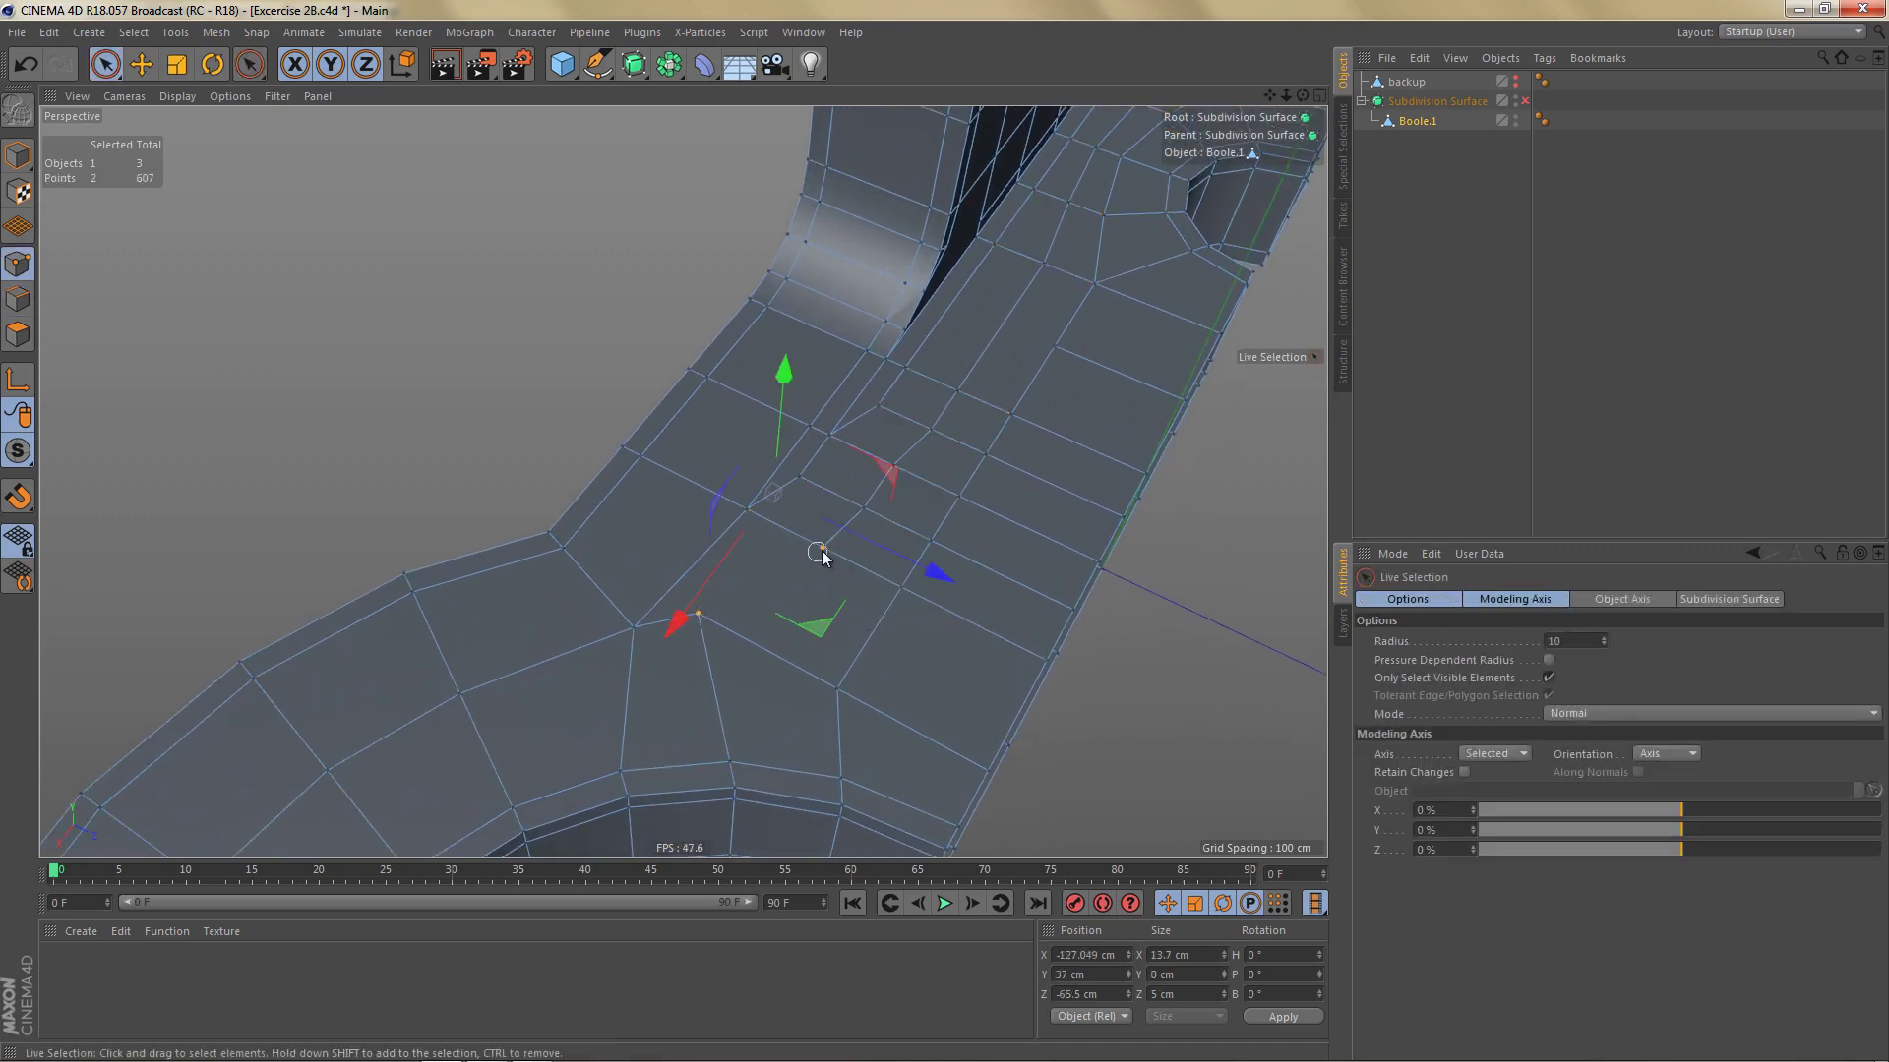
pyautogui.press('m')
pyautogui.press('m')
pyautogui.moveTo(842, 633)
pyautogui.keyDown('alt'); pyautogui.mouseDown()
pyautogui.moveTo(797, 675)
pyautogui.moveTo(931, 710)
pyautogui.moveTo(824, 648)
pyautogui.mouseUp(); pyautogui.keyUp('alt')
pyautogui.click(699, 631)
# Step: Loop-select the polygon strip running from the base to the ring's inner rim and examine its path around the underside
pyautogui.press('Return')
pyautogui.press('Return')
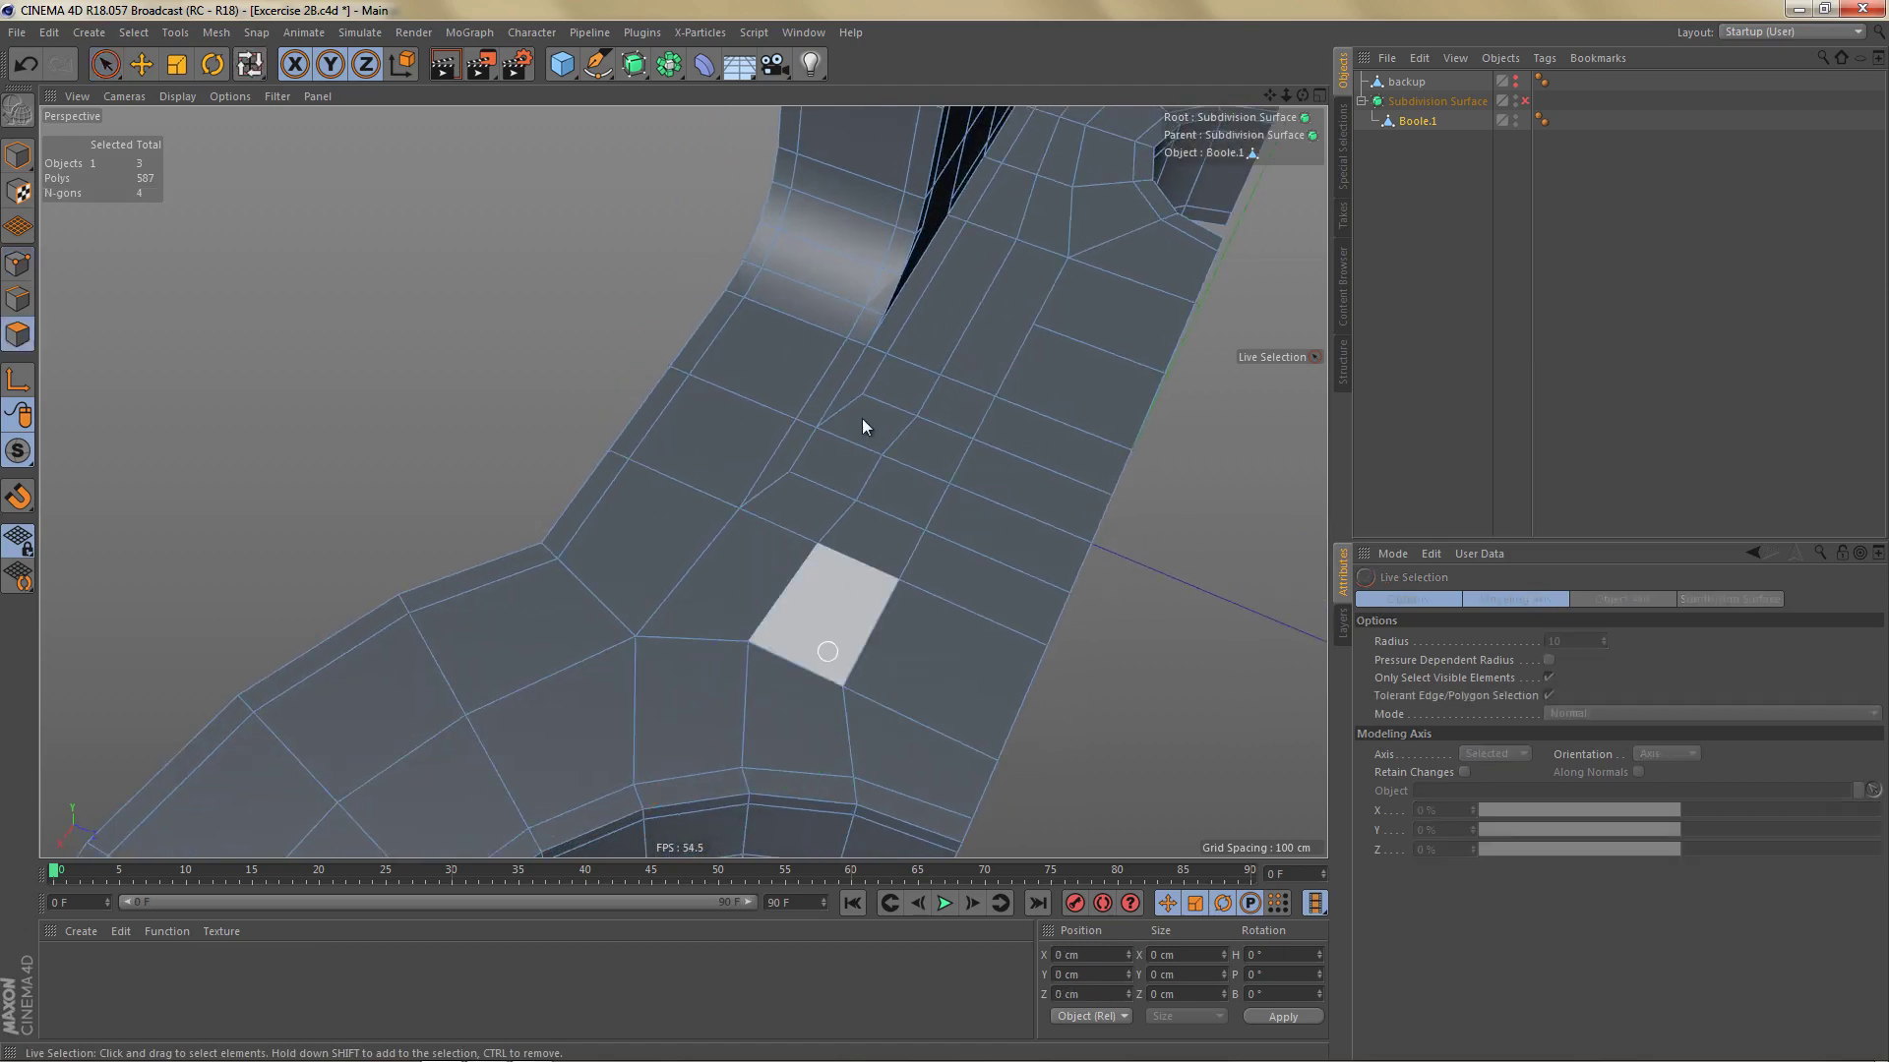
pyautogui.press('u')
pyautogui.press('l')
pyautogui.click(876, 345)
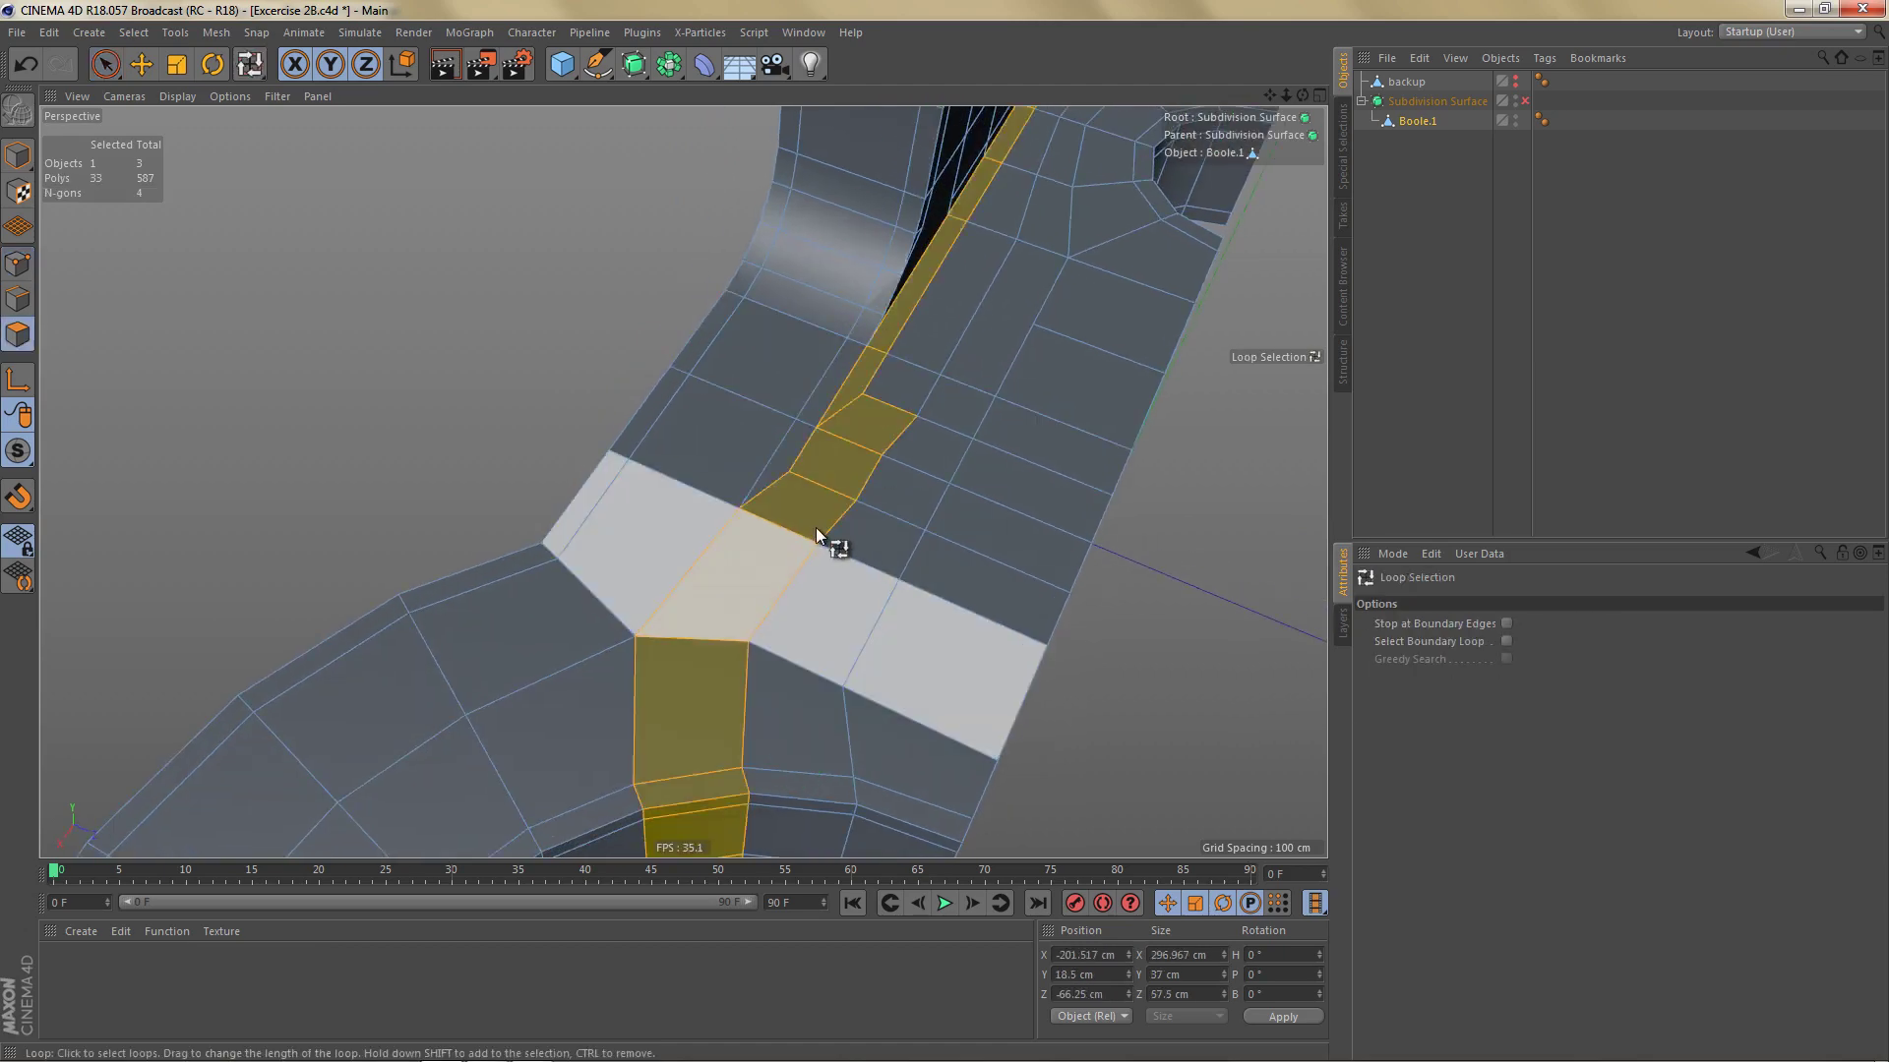
pyautogui.keyDown('alt'); pyautogui.moveTo(817, 527); pyautogui.dragTo(836, 211); pyautogui.keyUp('alt')
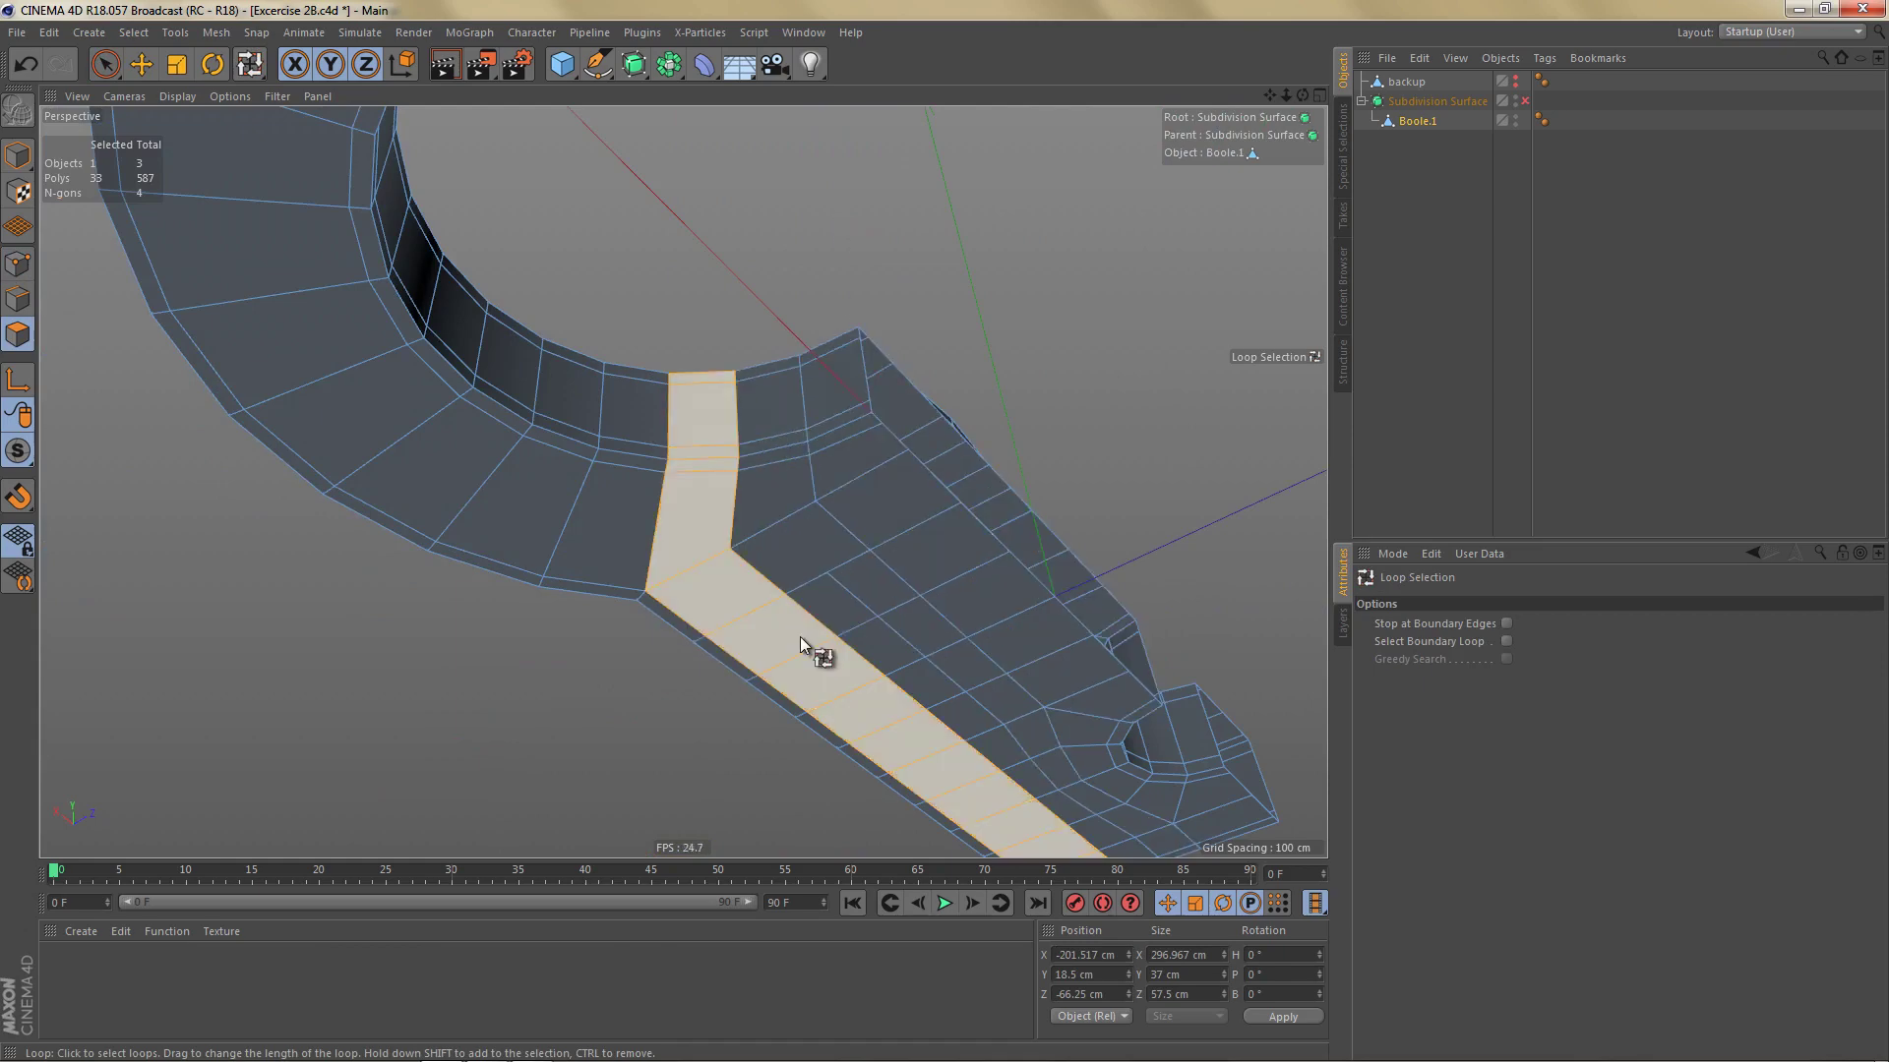
pyautogui.keyDown('alt'); pyautogui.moveTo(810, 623); pyautogui.dragTo(844, 456); pyautogui.keyUp('alt')
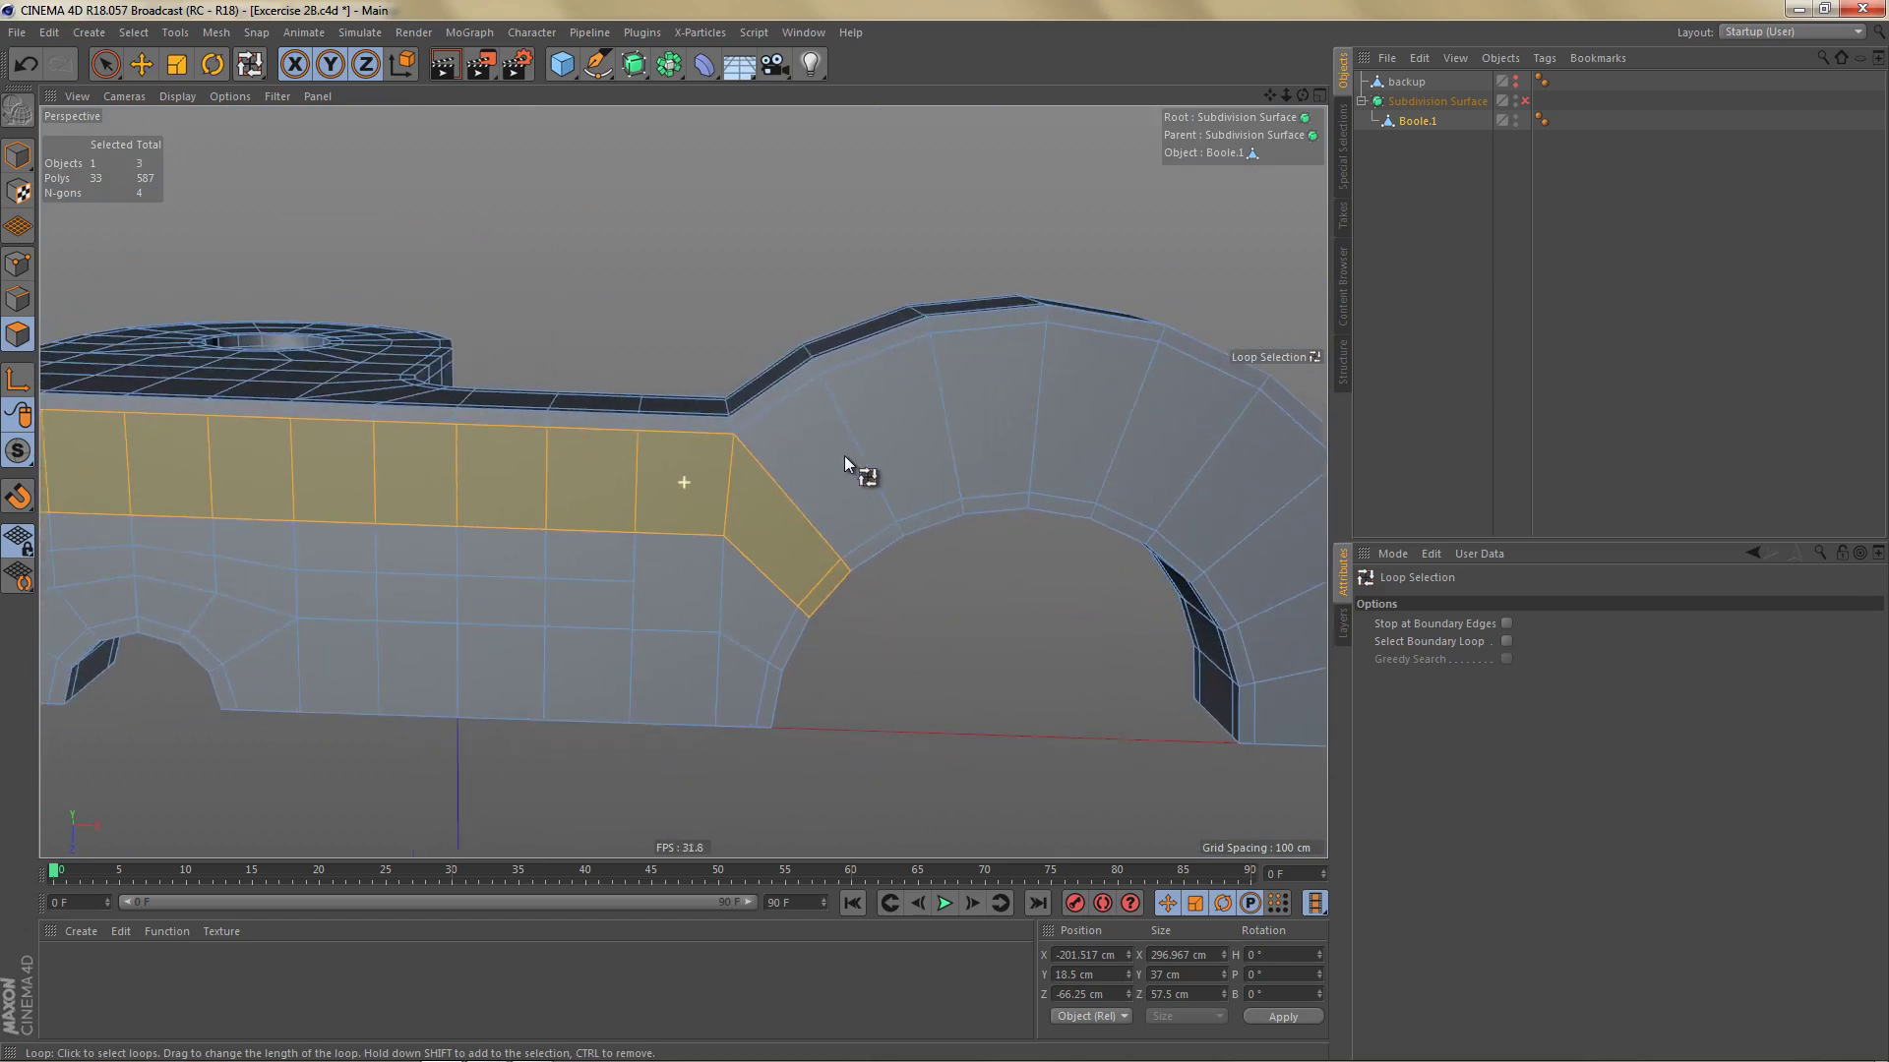
pyautogui.scroll(-2, 848, 454)
pyautogui.keyDown('alt'); pyautogui.moveTo(848, 468); pyautogui.dragTo(910, 474, button='middle'); pyautogui.keyUp('alt')
# Step: Select the crosswise edges around the ring's underside and split them with a single cut following the ring
pyautogui.press('Return')
pyautogui.scroll(-3, 921, 529)
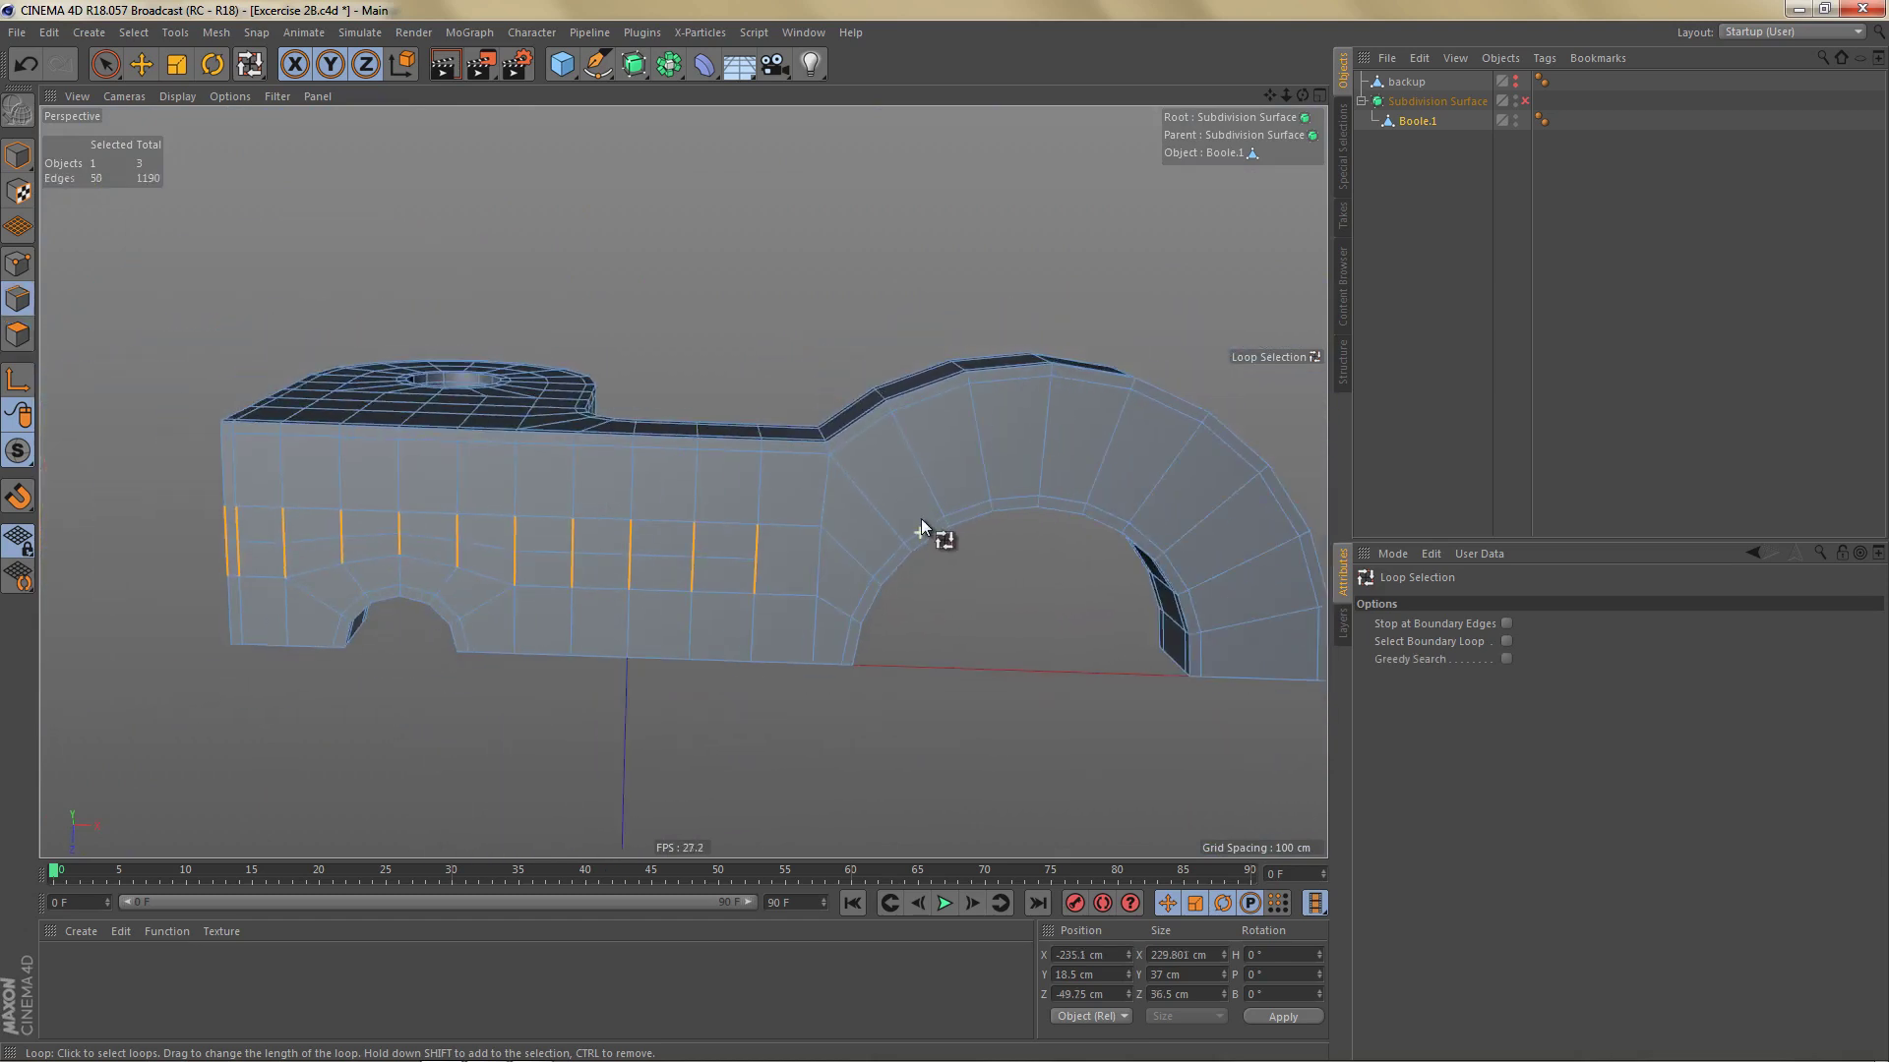
pyautogui.moveTo(921, 517)
pyautogui.keyDown('alt'); pyautogui.mouseDown()
pyautogui.moveTo(850, 516)
pyautogui.moveTo(965, 425)
pyautogui.moveTo(1193, 624)
pyautogui.moveTo(1180, 687)
pyautogui.moveTo(747, 546)
pyautogui.mouseUp(); pyautogui.keyUp('alt')
pyautogui.press('9')
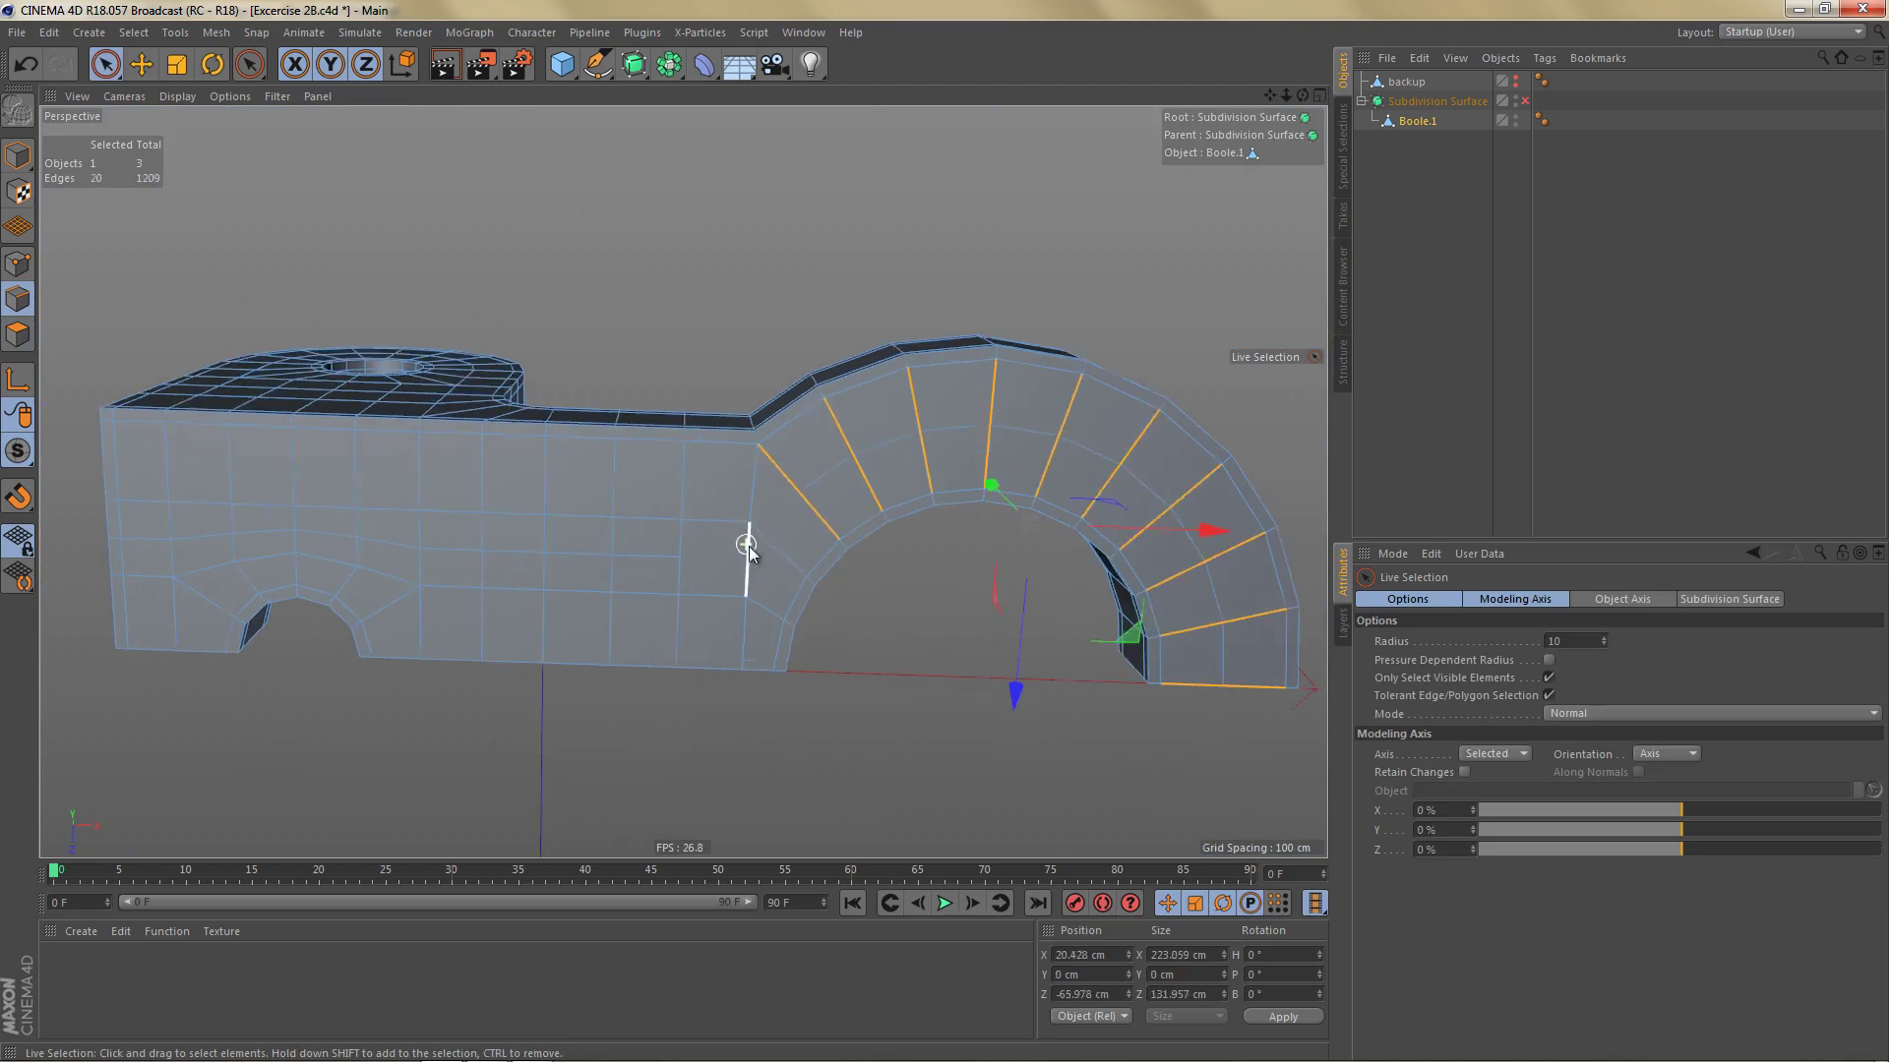
# Step: Weld the ring cut's end point and the neighbouring base corner point together at their midpoint
pyautogui.scroll(3, 748, 546)
pyautogui.press('Return')
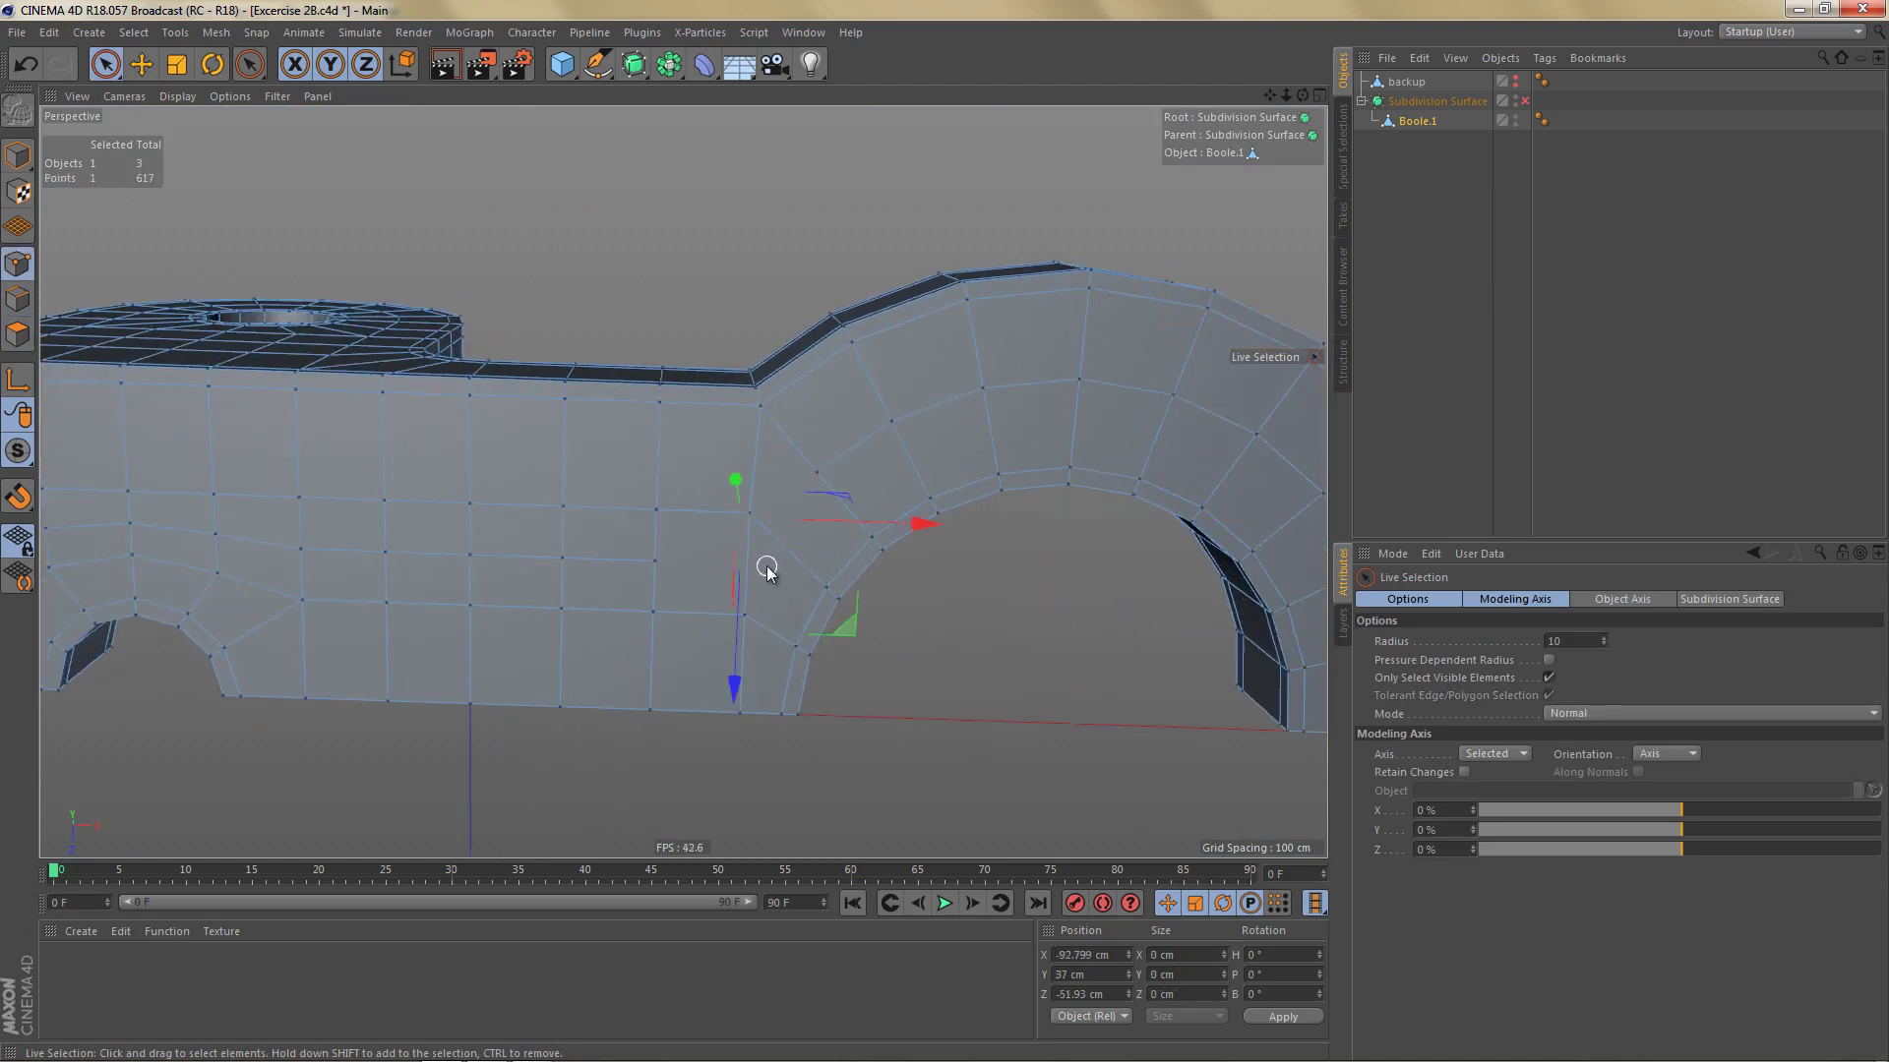
pyautogui.click(795, 531)
pyautogui.click(748, 512)
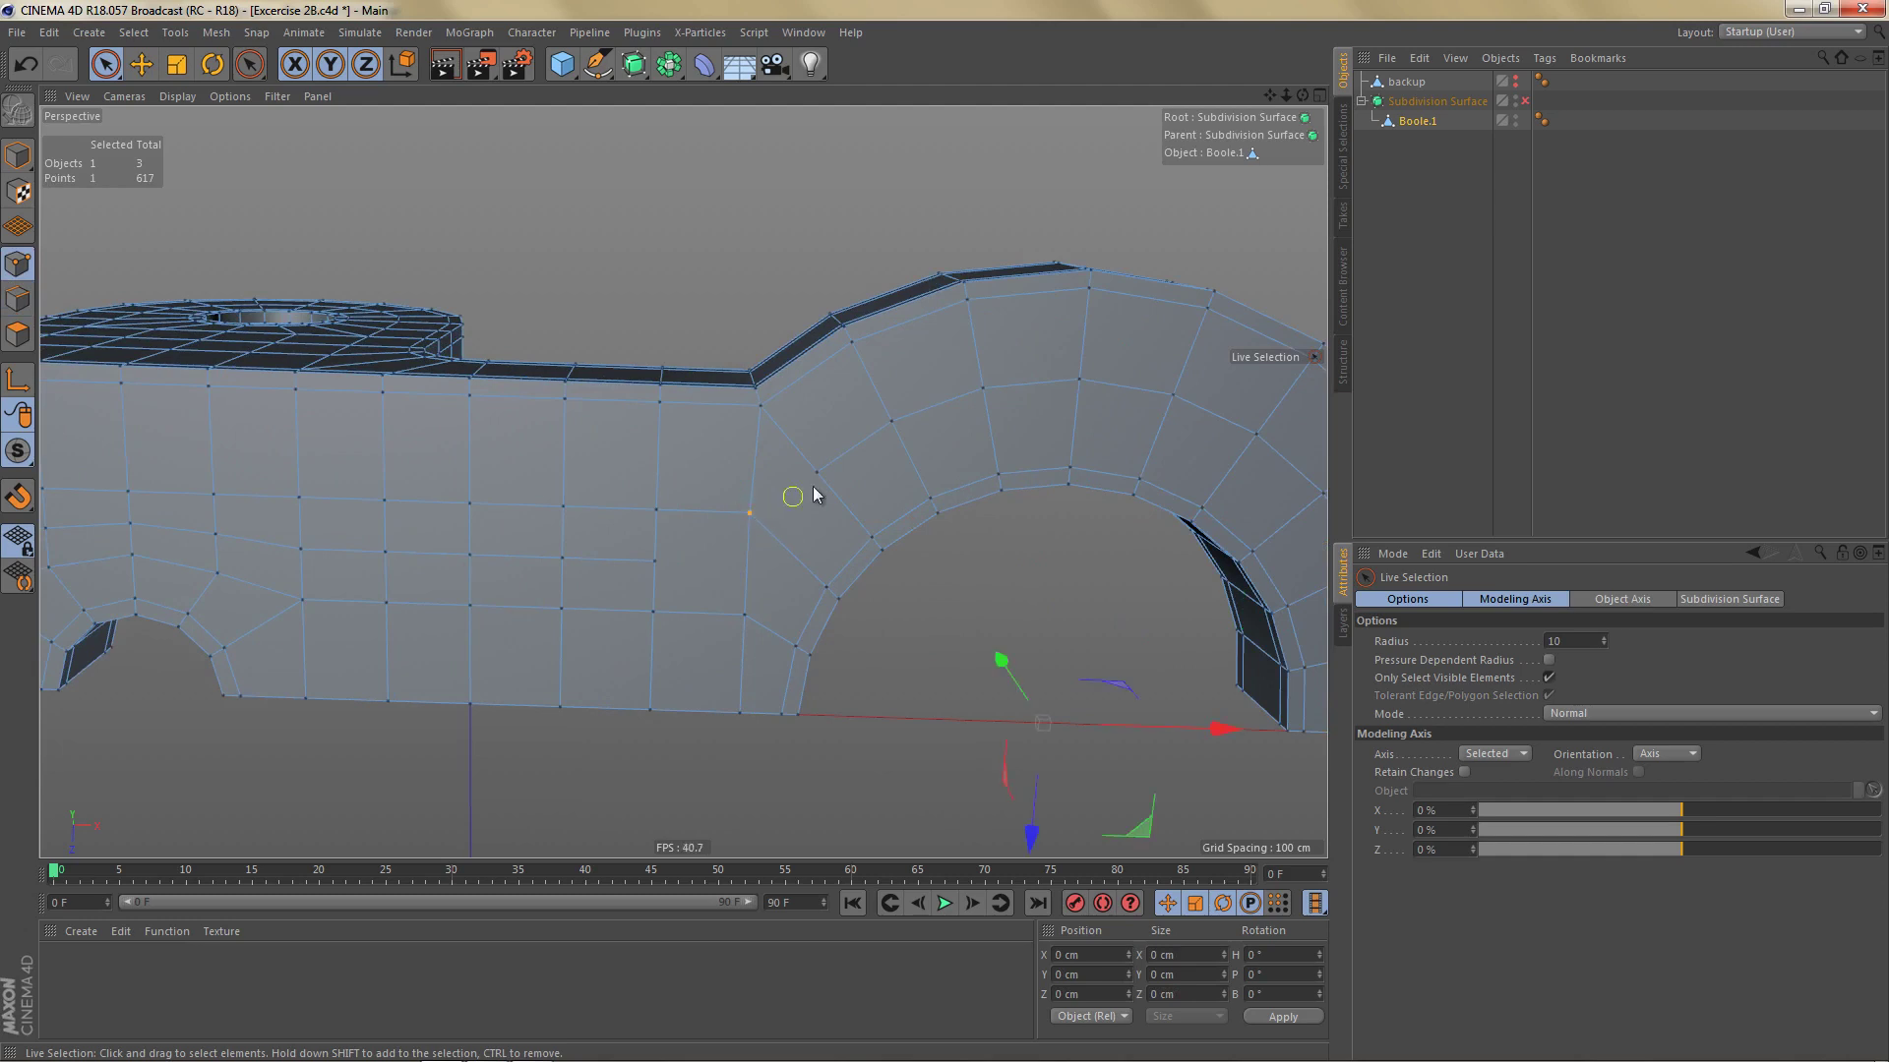
pyautogui.keyDown('shift'); pyautogui.click(819, 473); pyautogui.keyUp('shift')
pyautogui.press('m')
pyautogui.press('q')
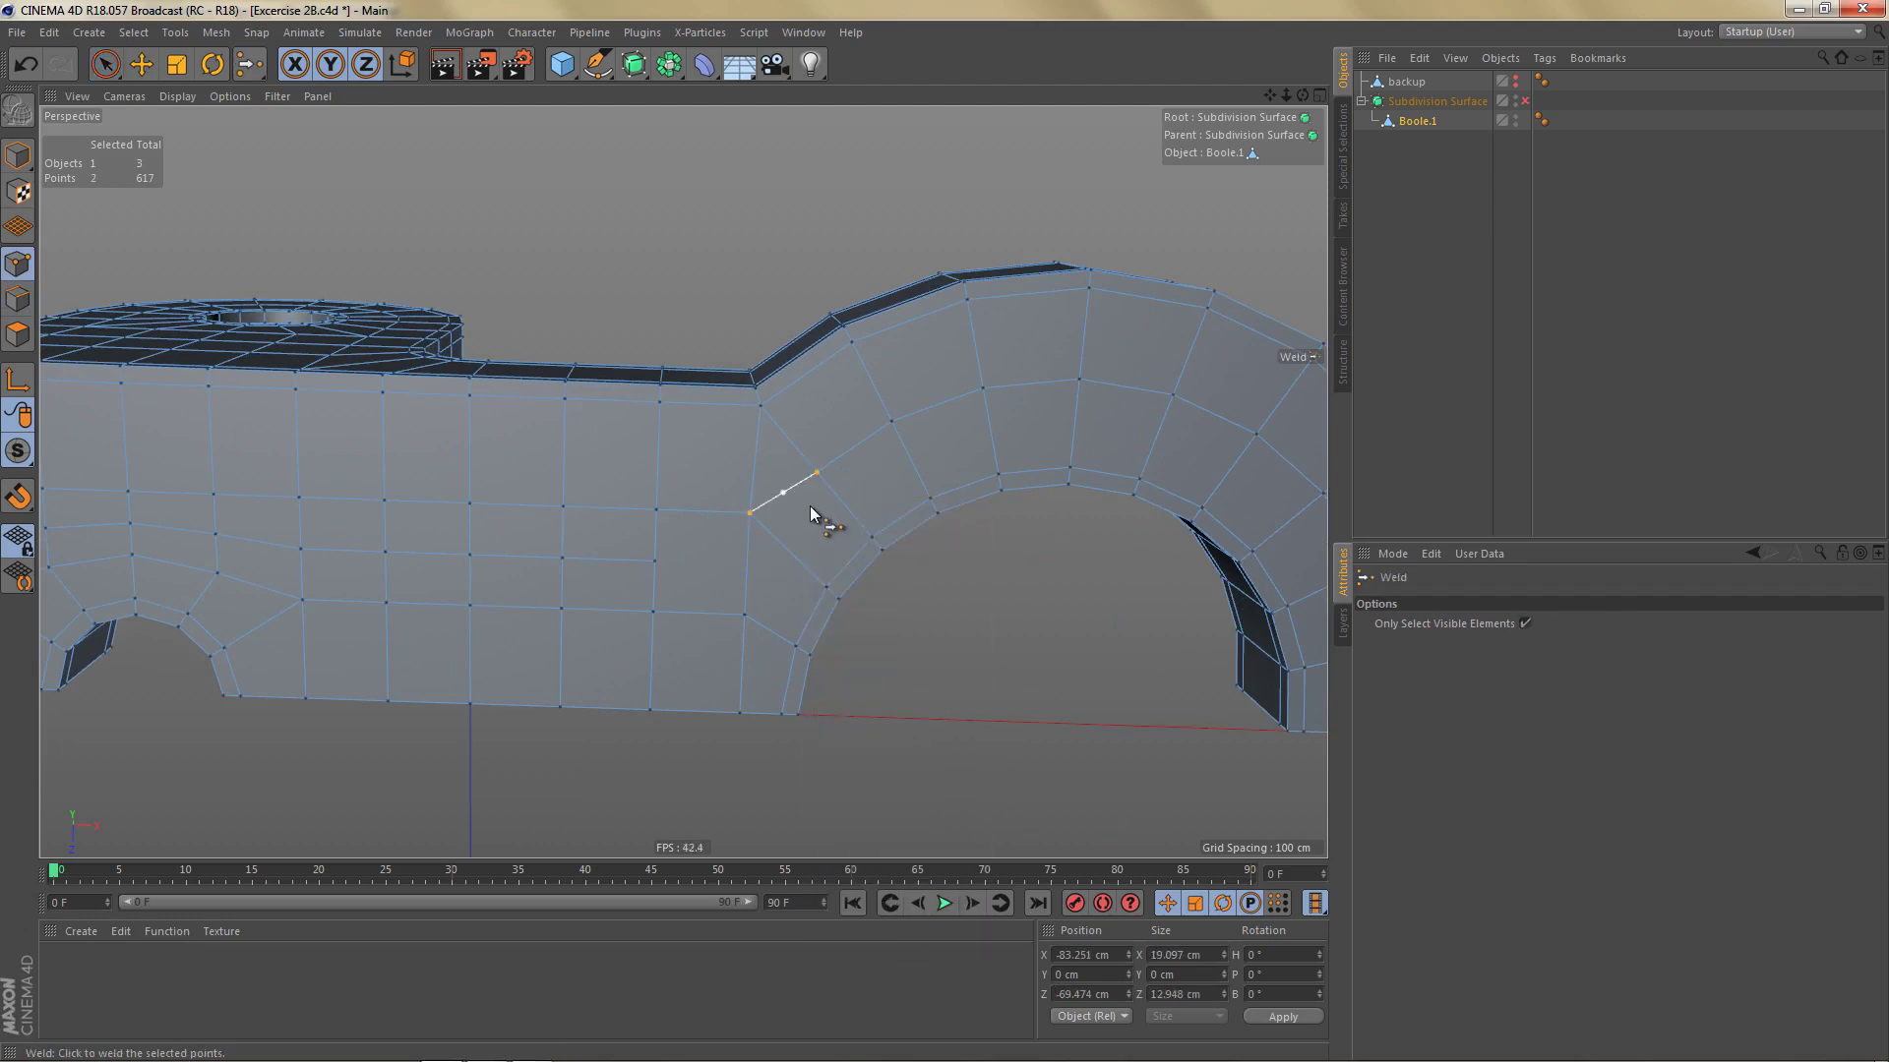
pyautogui.scroll(2, 763, 580)
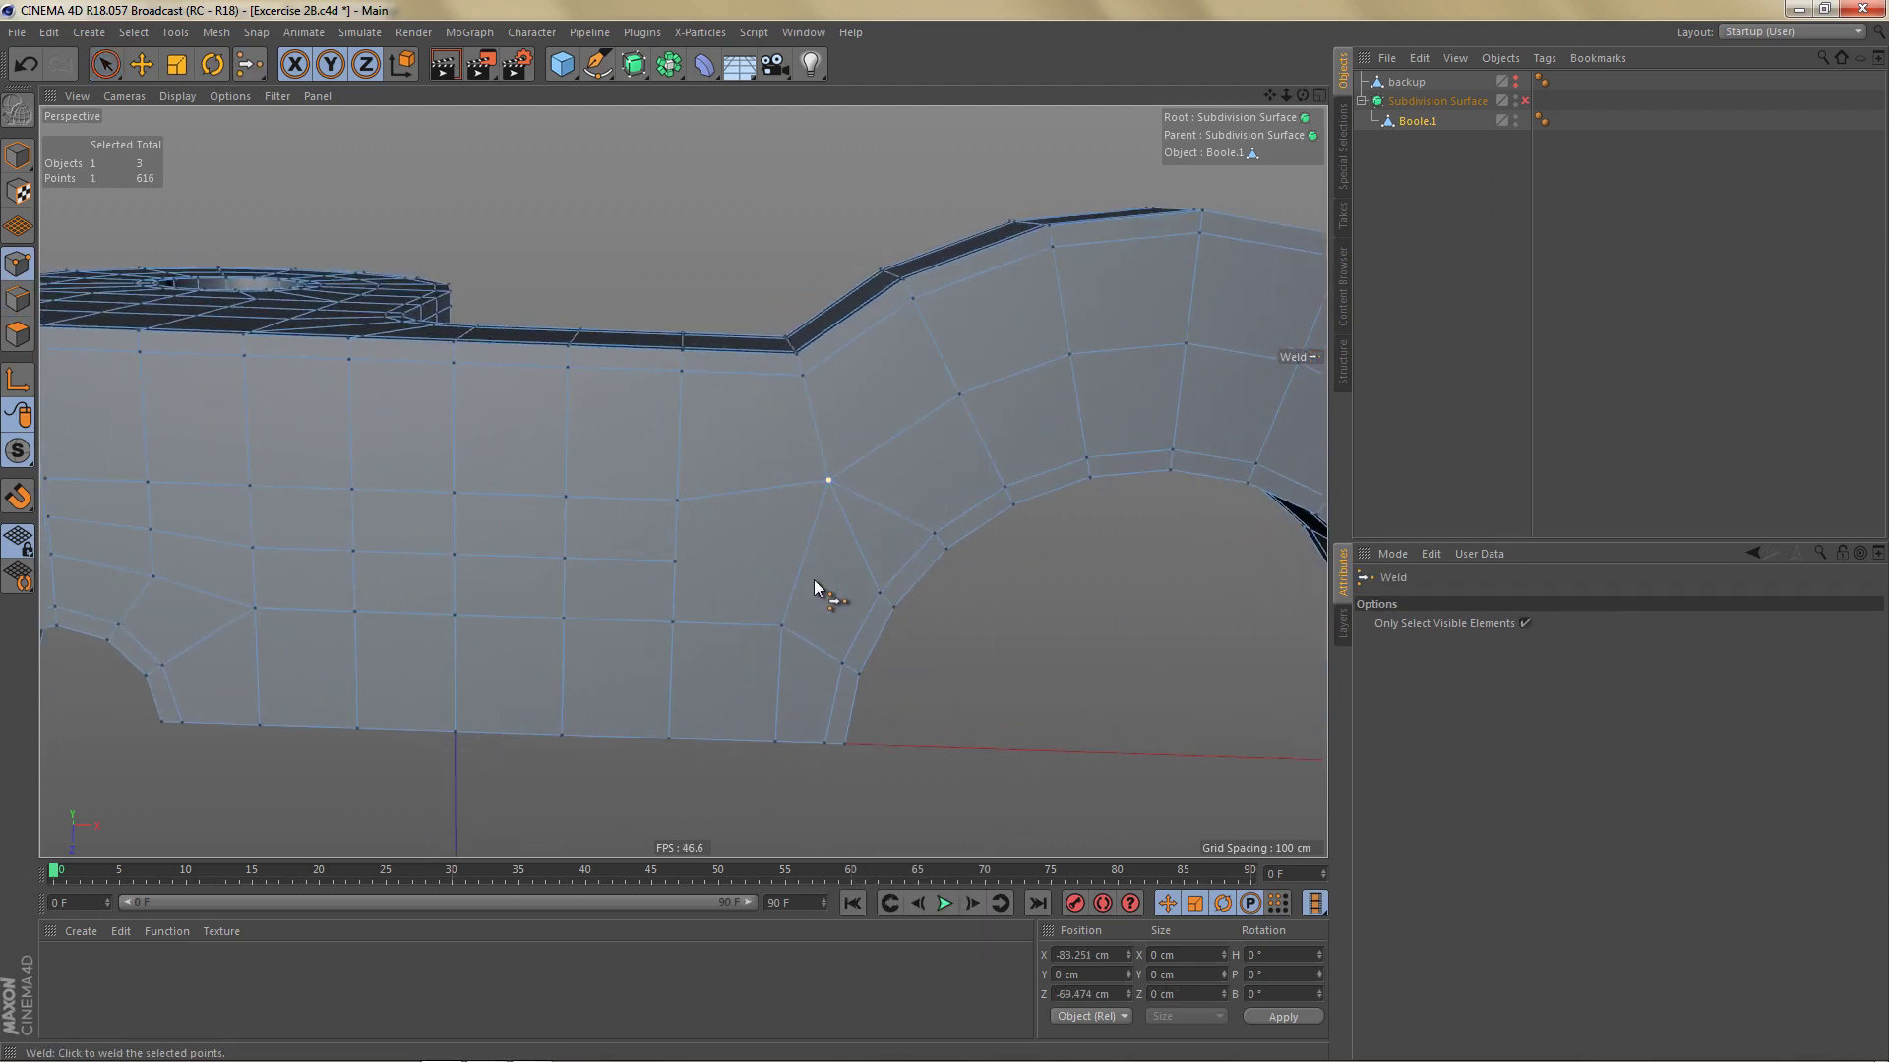
# Step: Split the edge below the welded point and connect its midpoint to the open base line and the ring's inner support loop
pyautogui.press('Return')
pyautogui.press('space')
pyautogui.click(794, 574)
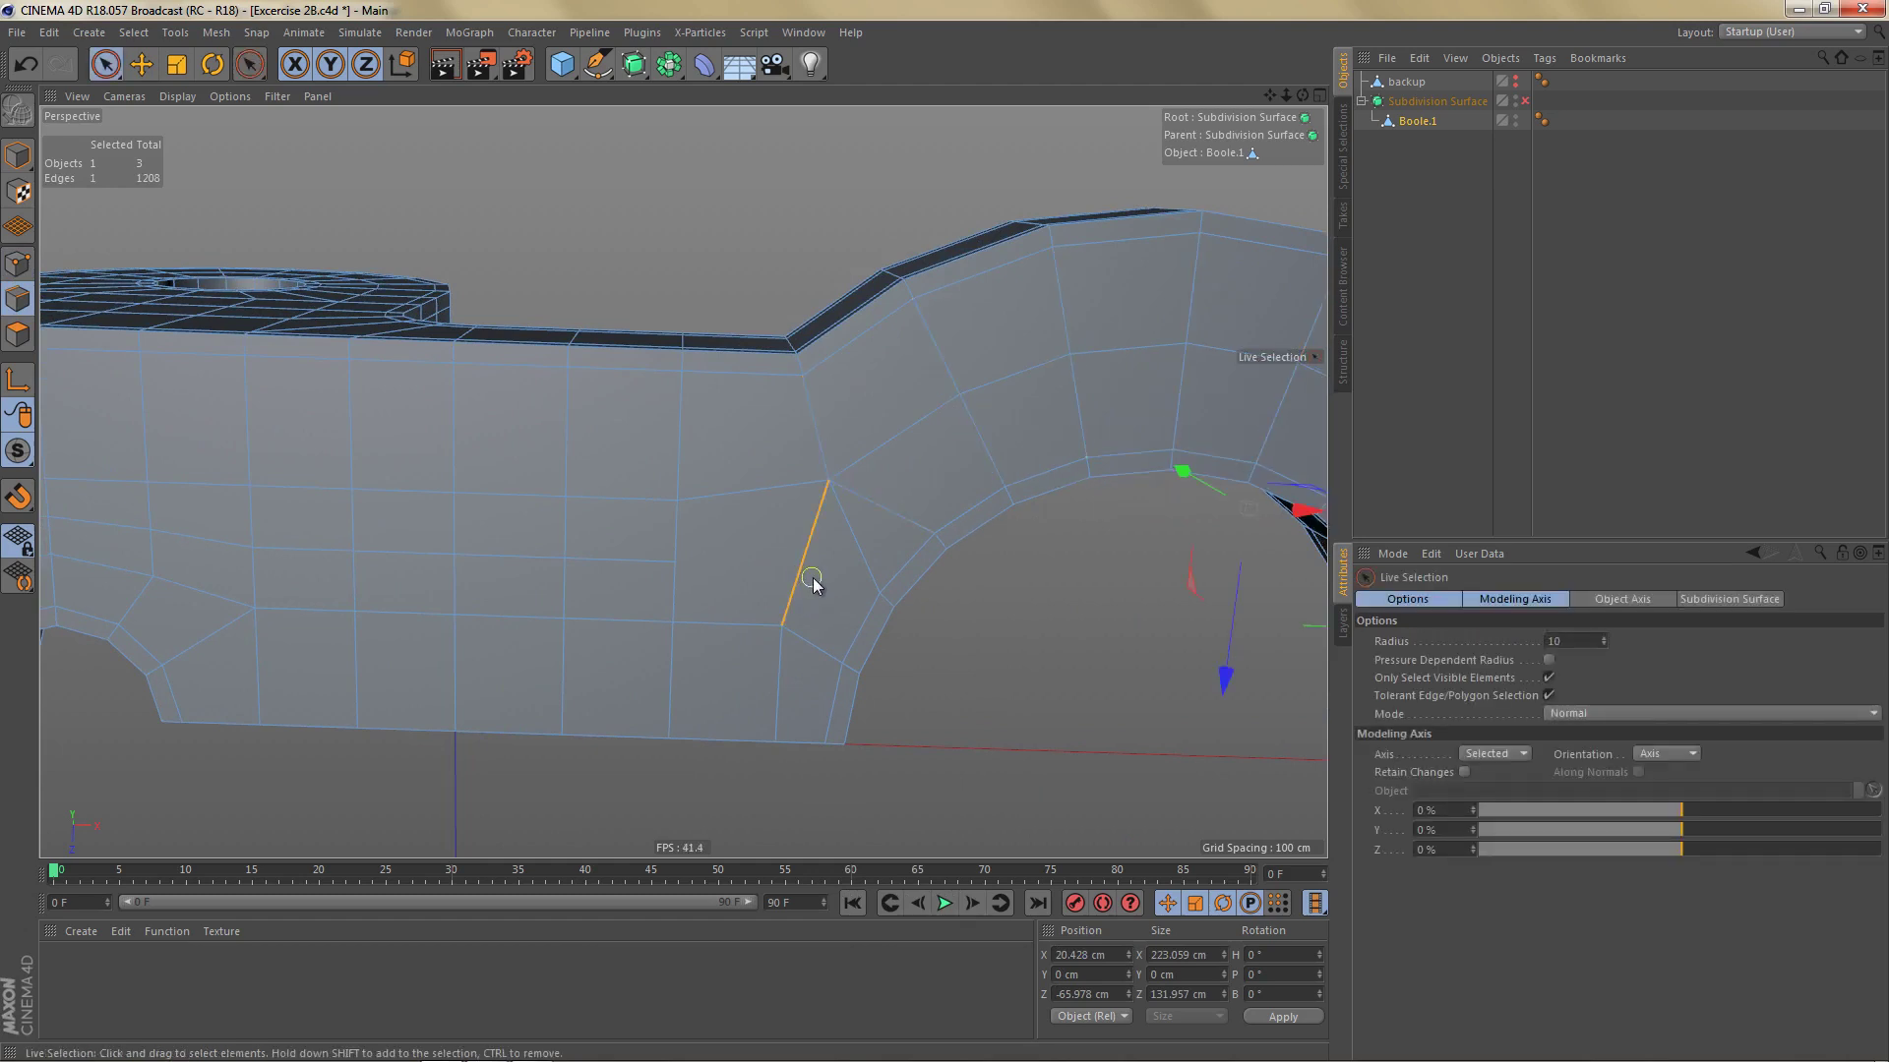
pyautogui.press('Return')
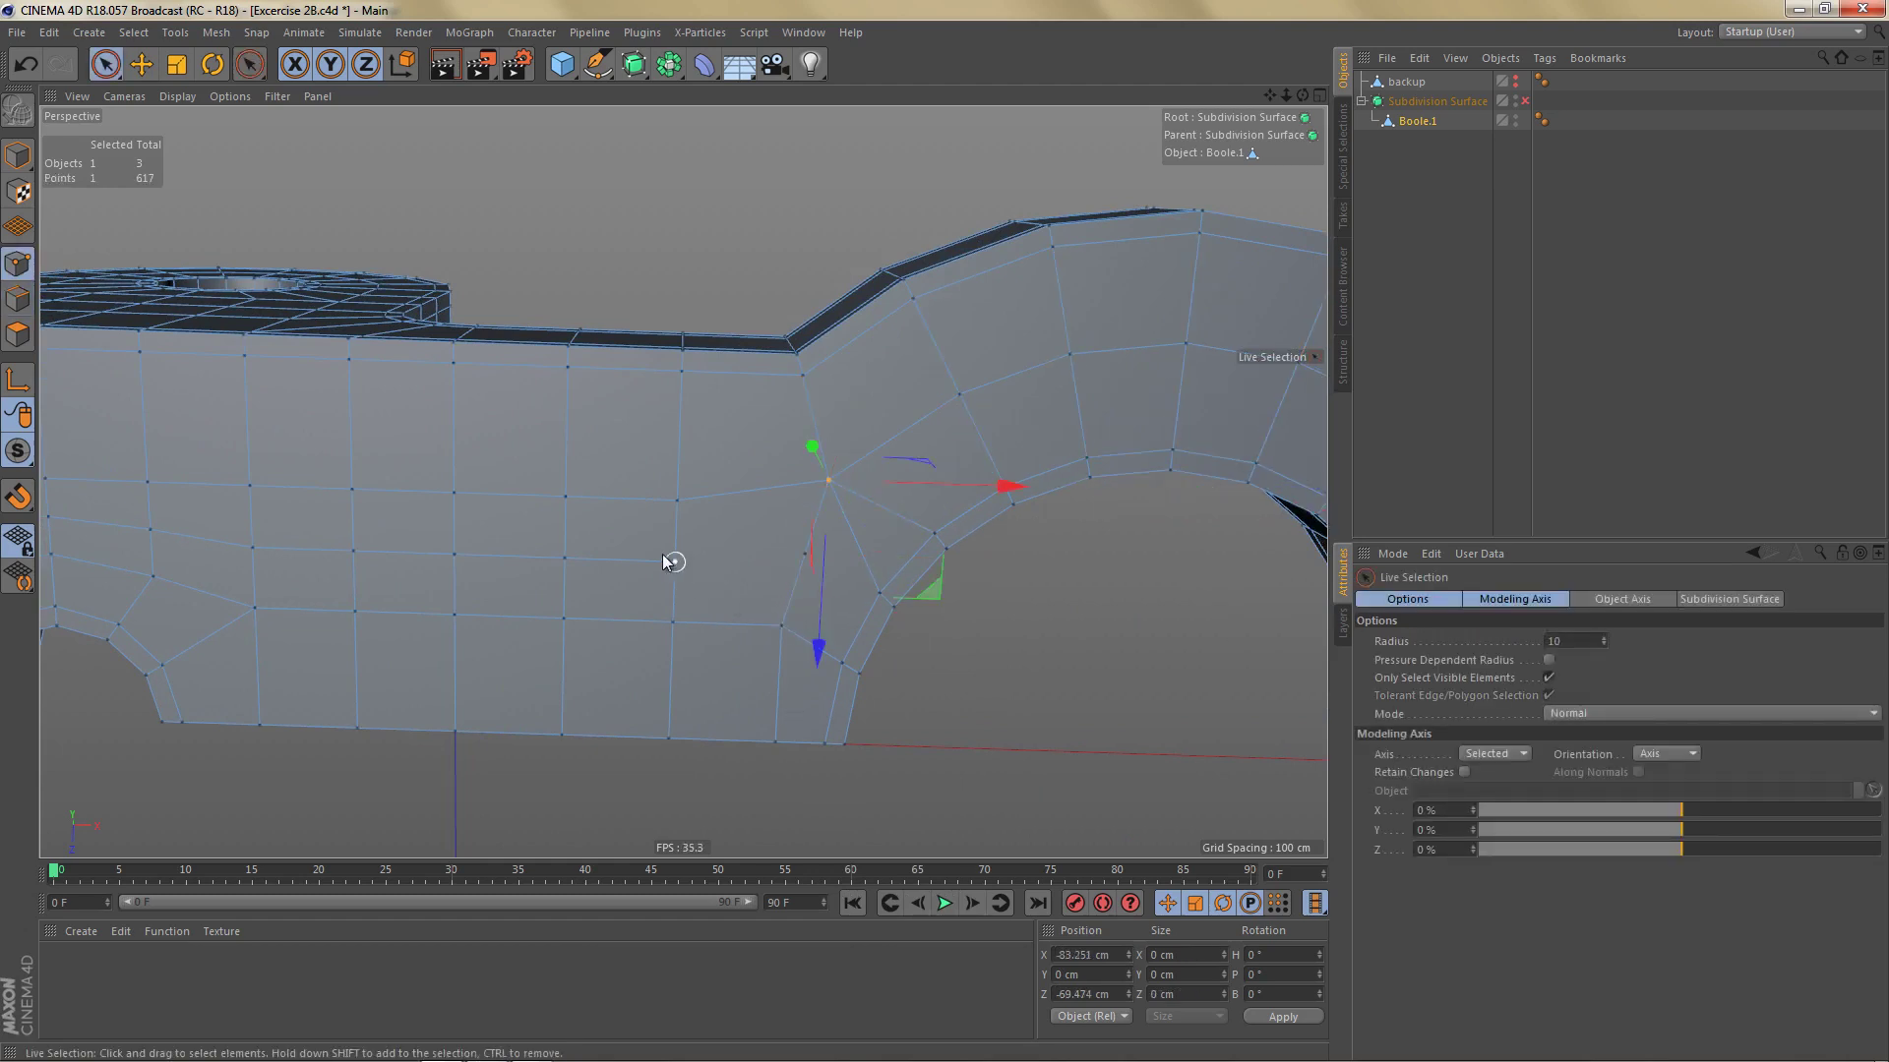
pyautogui.keyDown('shift'); pyautogui.moveTo(793, 557); pyautogui.dragTo(880, 594); pyautogui.keyUp('shift')
# Step: Dissolve the leftover diagonal edge running from the welded point to the ring's inner support loop
pyautogui.press('Return')
pyautogui.press('e')
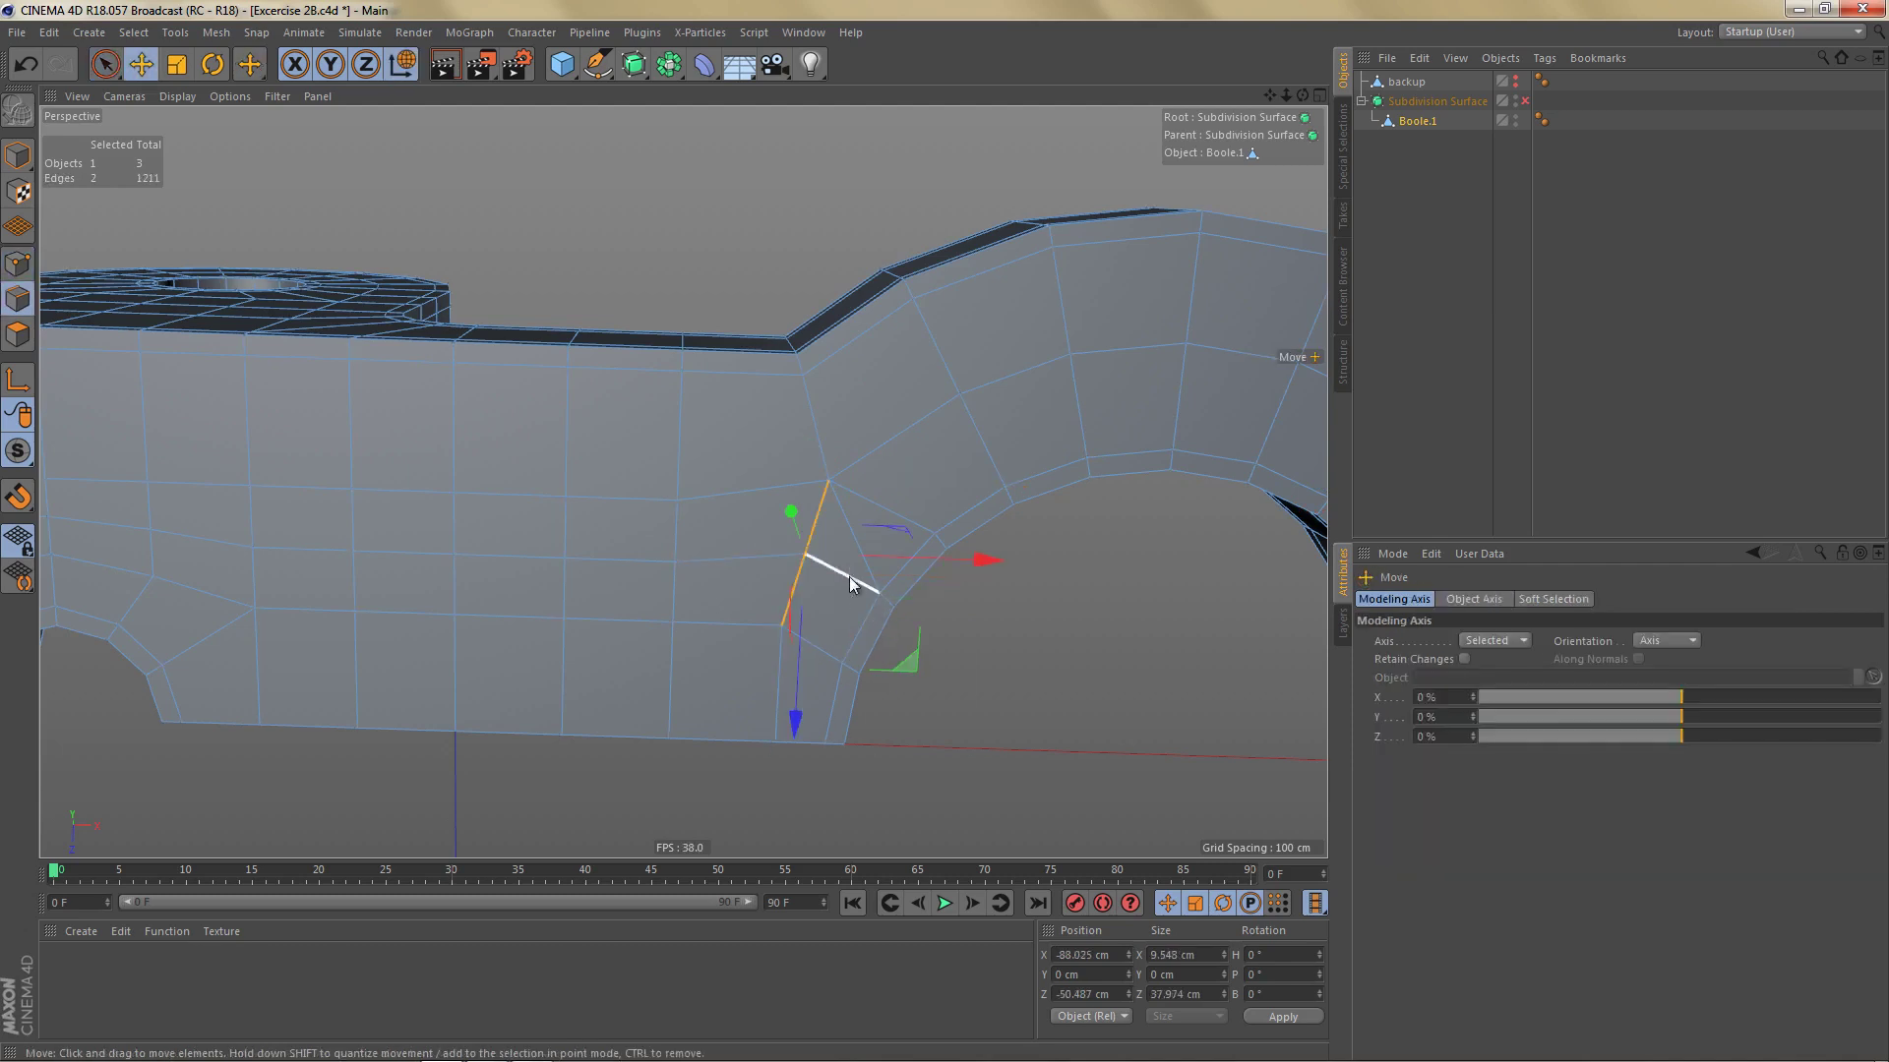
pyautogui.click(850, 540)
pyautogui.hotkey('ctrl', 'BackSpace')
pyautogui.keyDown('alt'); pyautogui.moveTo(873, 528); pyautogui.dragTo(722, 581, button='right'); pyautogui.keyUp('alt')
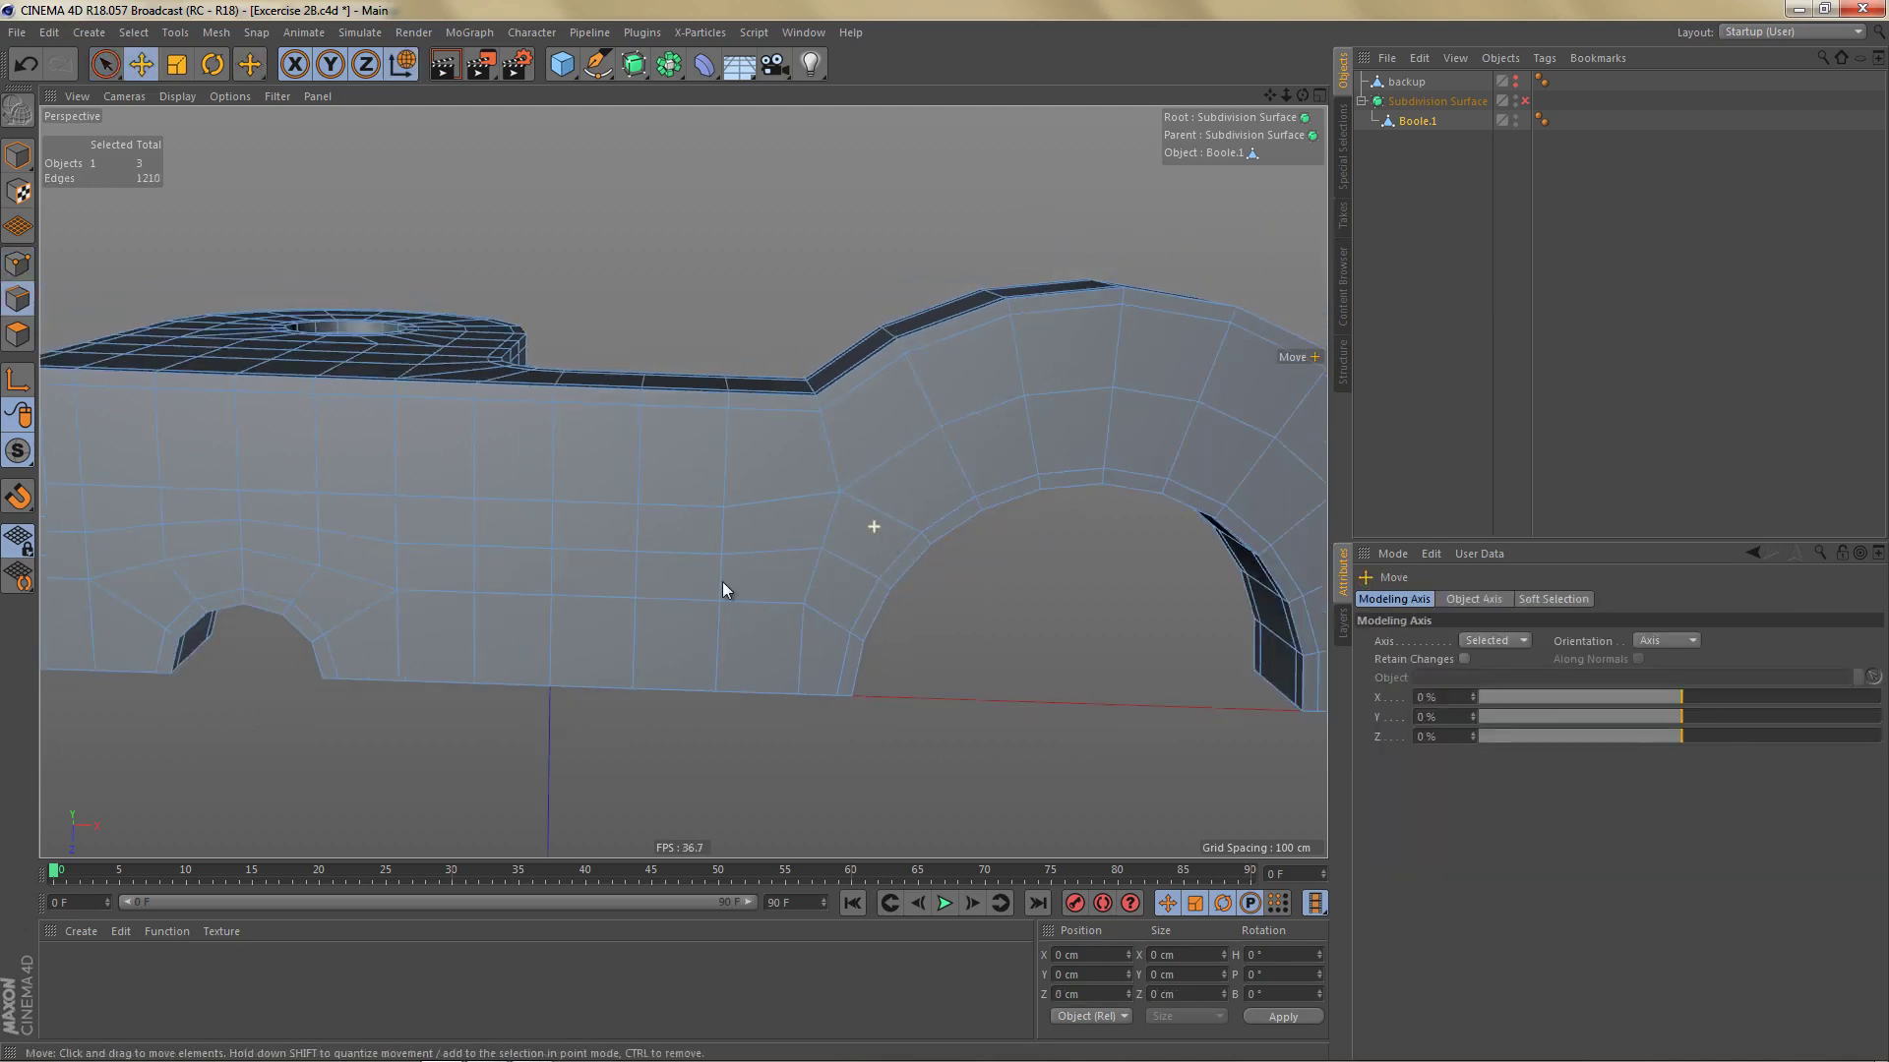
# Step: Loop-select the polygon strip along the base and around the ring and examine its flow on the upper side and underside
pyautogui.keyDown('alt'); pyautogui.moveTo(808, 568); pyautogui.dragTo(650, 836); pyautogui.keyUp('alt')
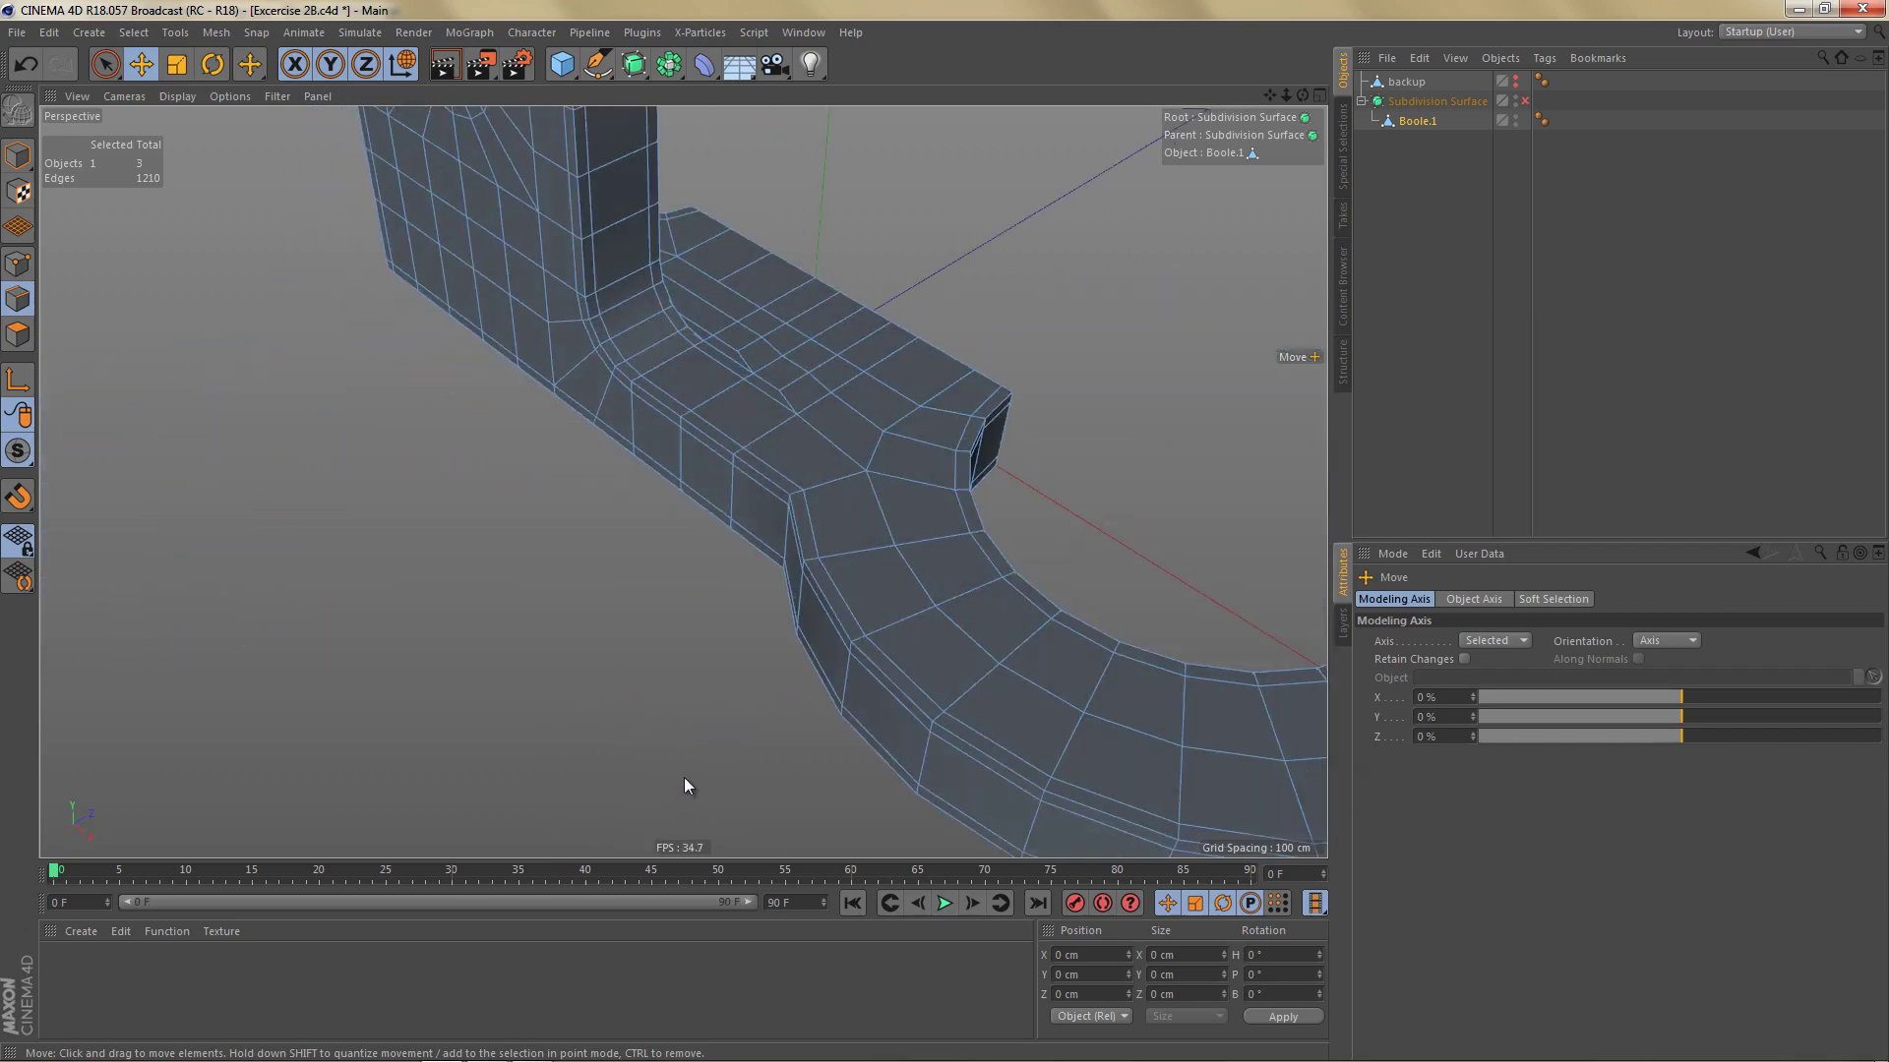
pyautogui.press('Return')
pyautogui.press('u')
pyautogui.press('l')
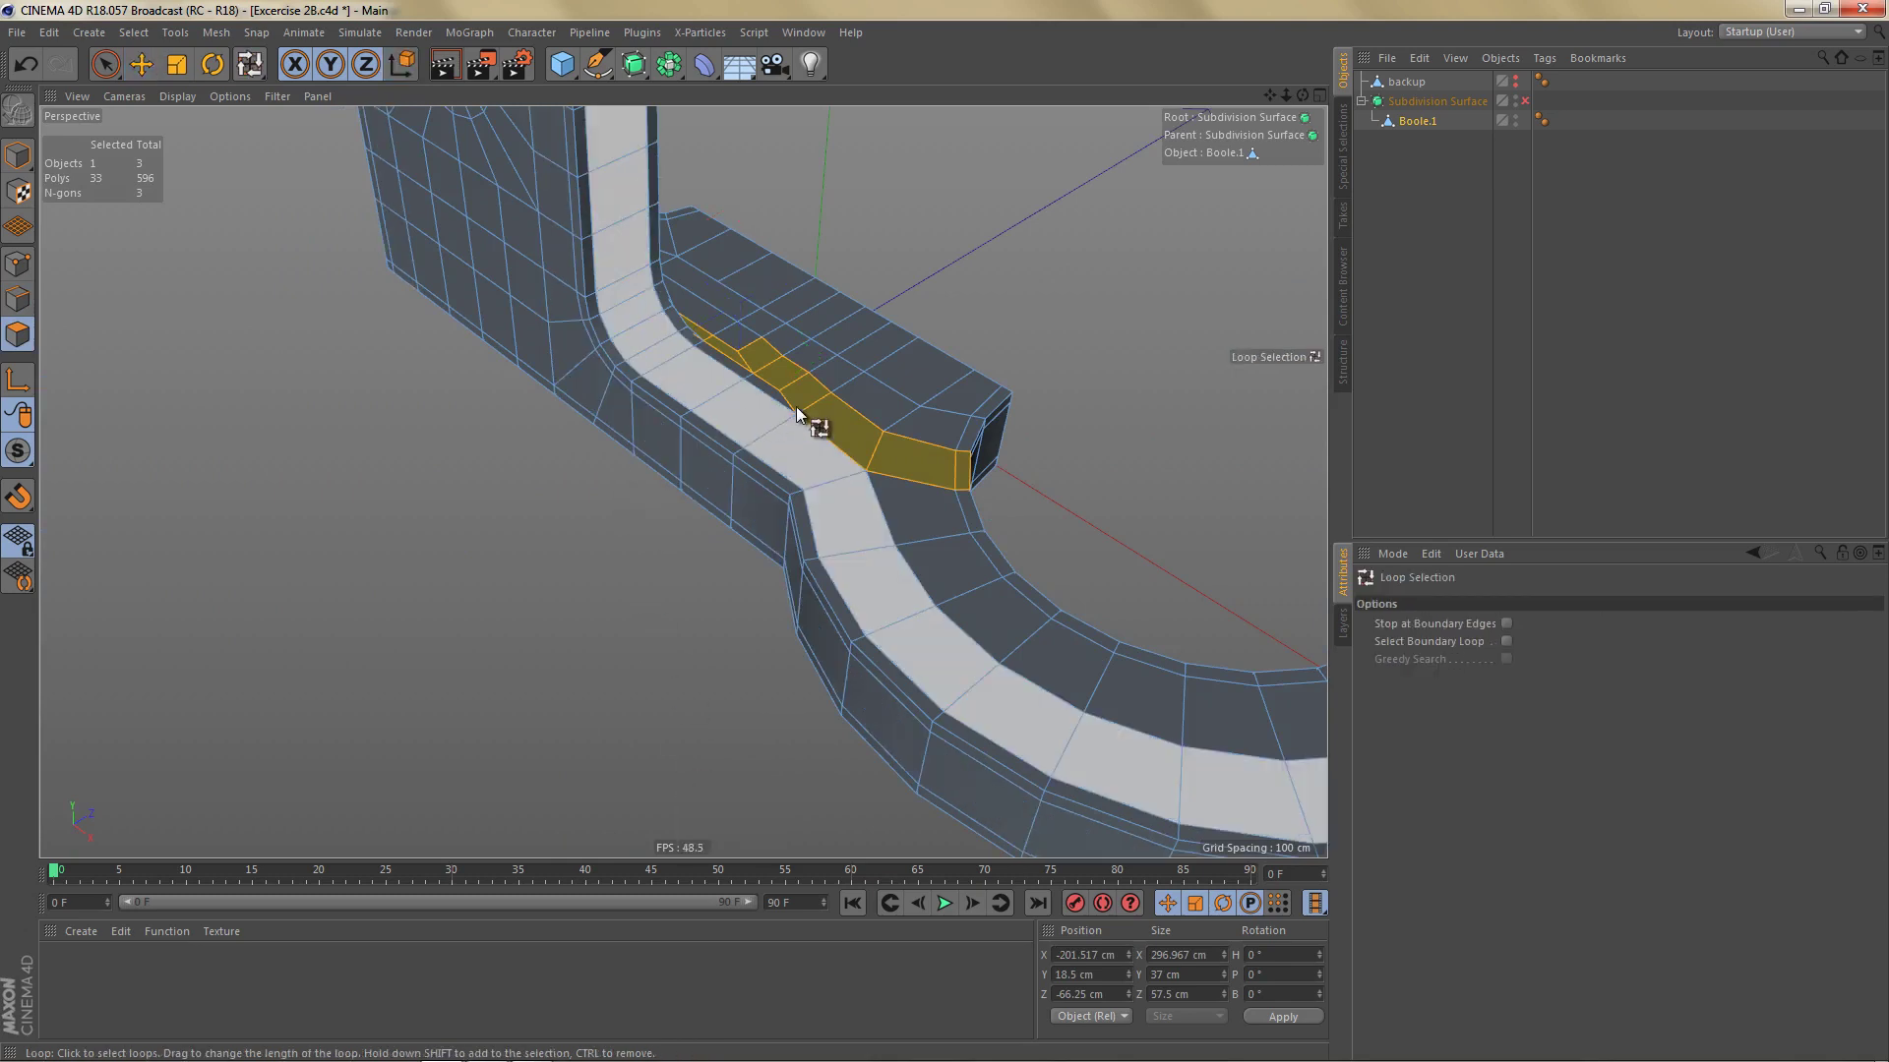
pyautogui.keyDown('alt'); pyautogui.moveTo(799, 414); pyautogui.dragTo(782, 374); pyautogui.keyUp('alt')
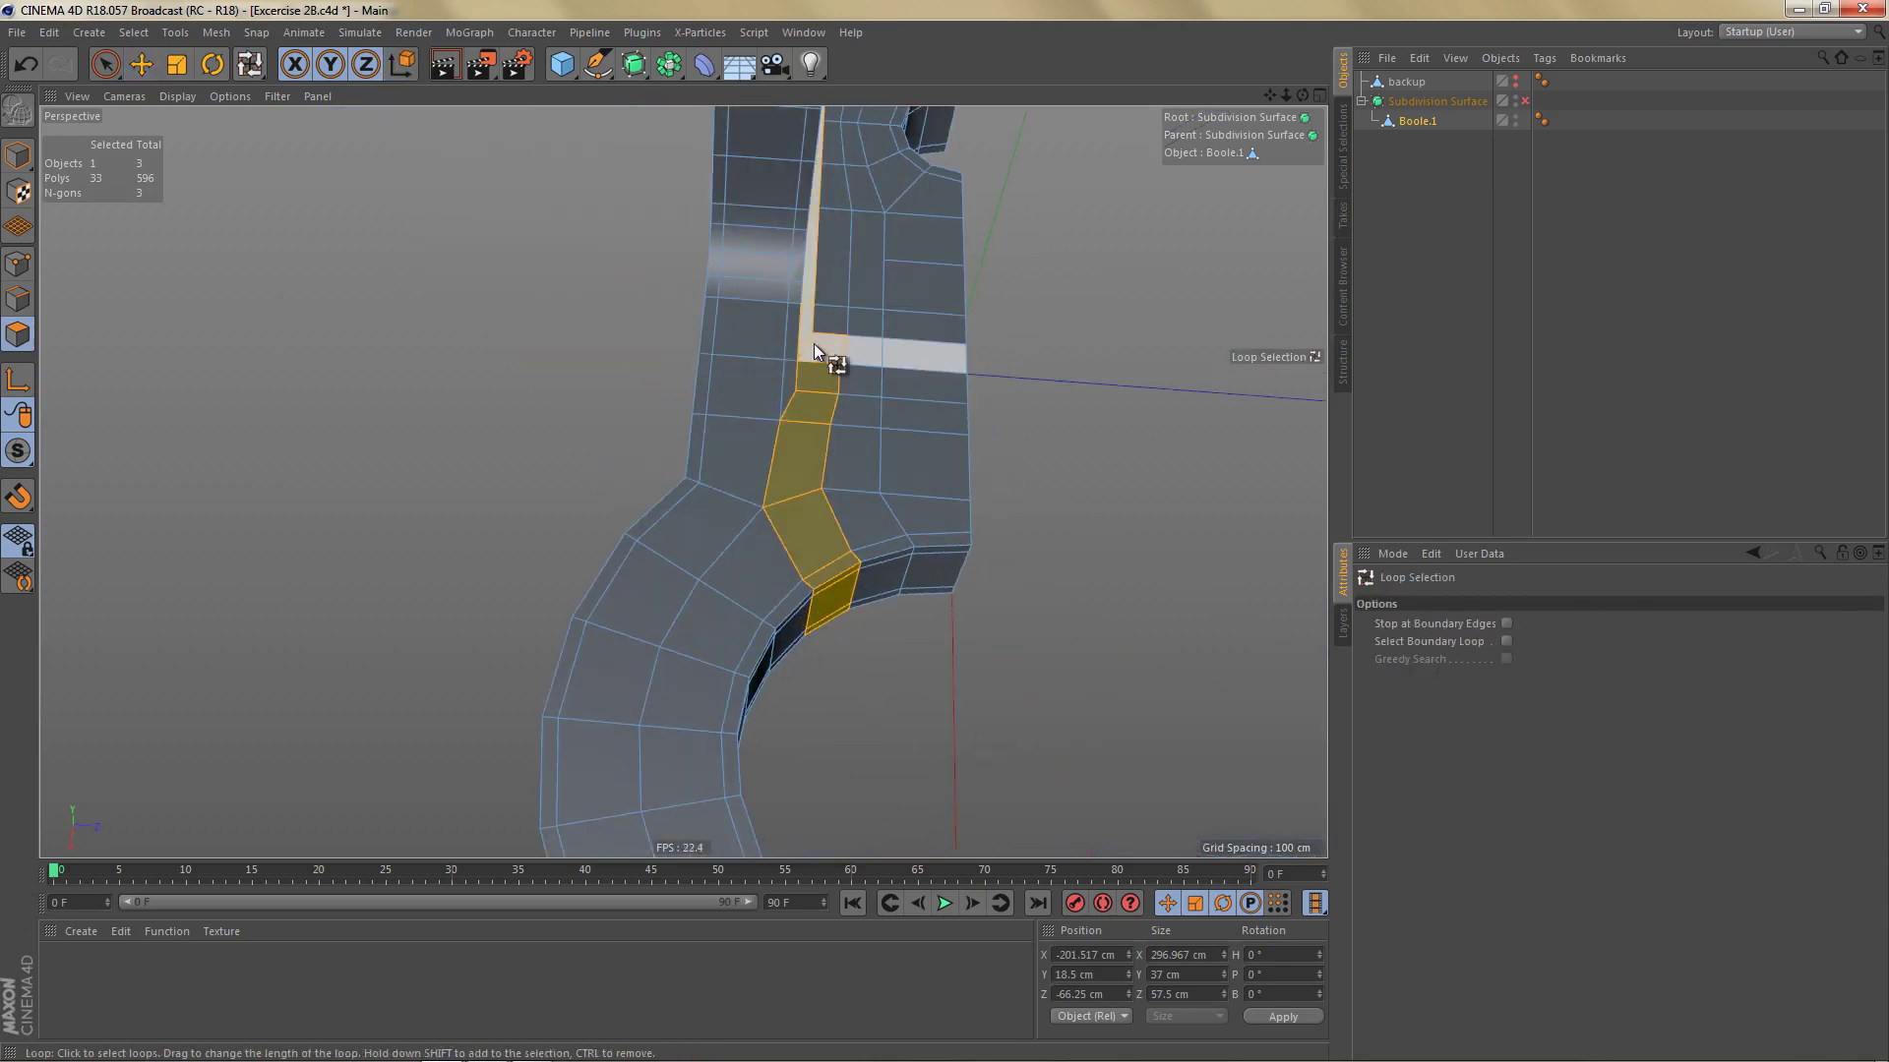
pyautogui.click(812, 344)
pyautogui.keyDown('alt'); pyautogui.moveTo(953, 385); pyautogui.dragTo(794, 532); pyautogui.keyUp('alt')
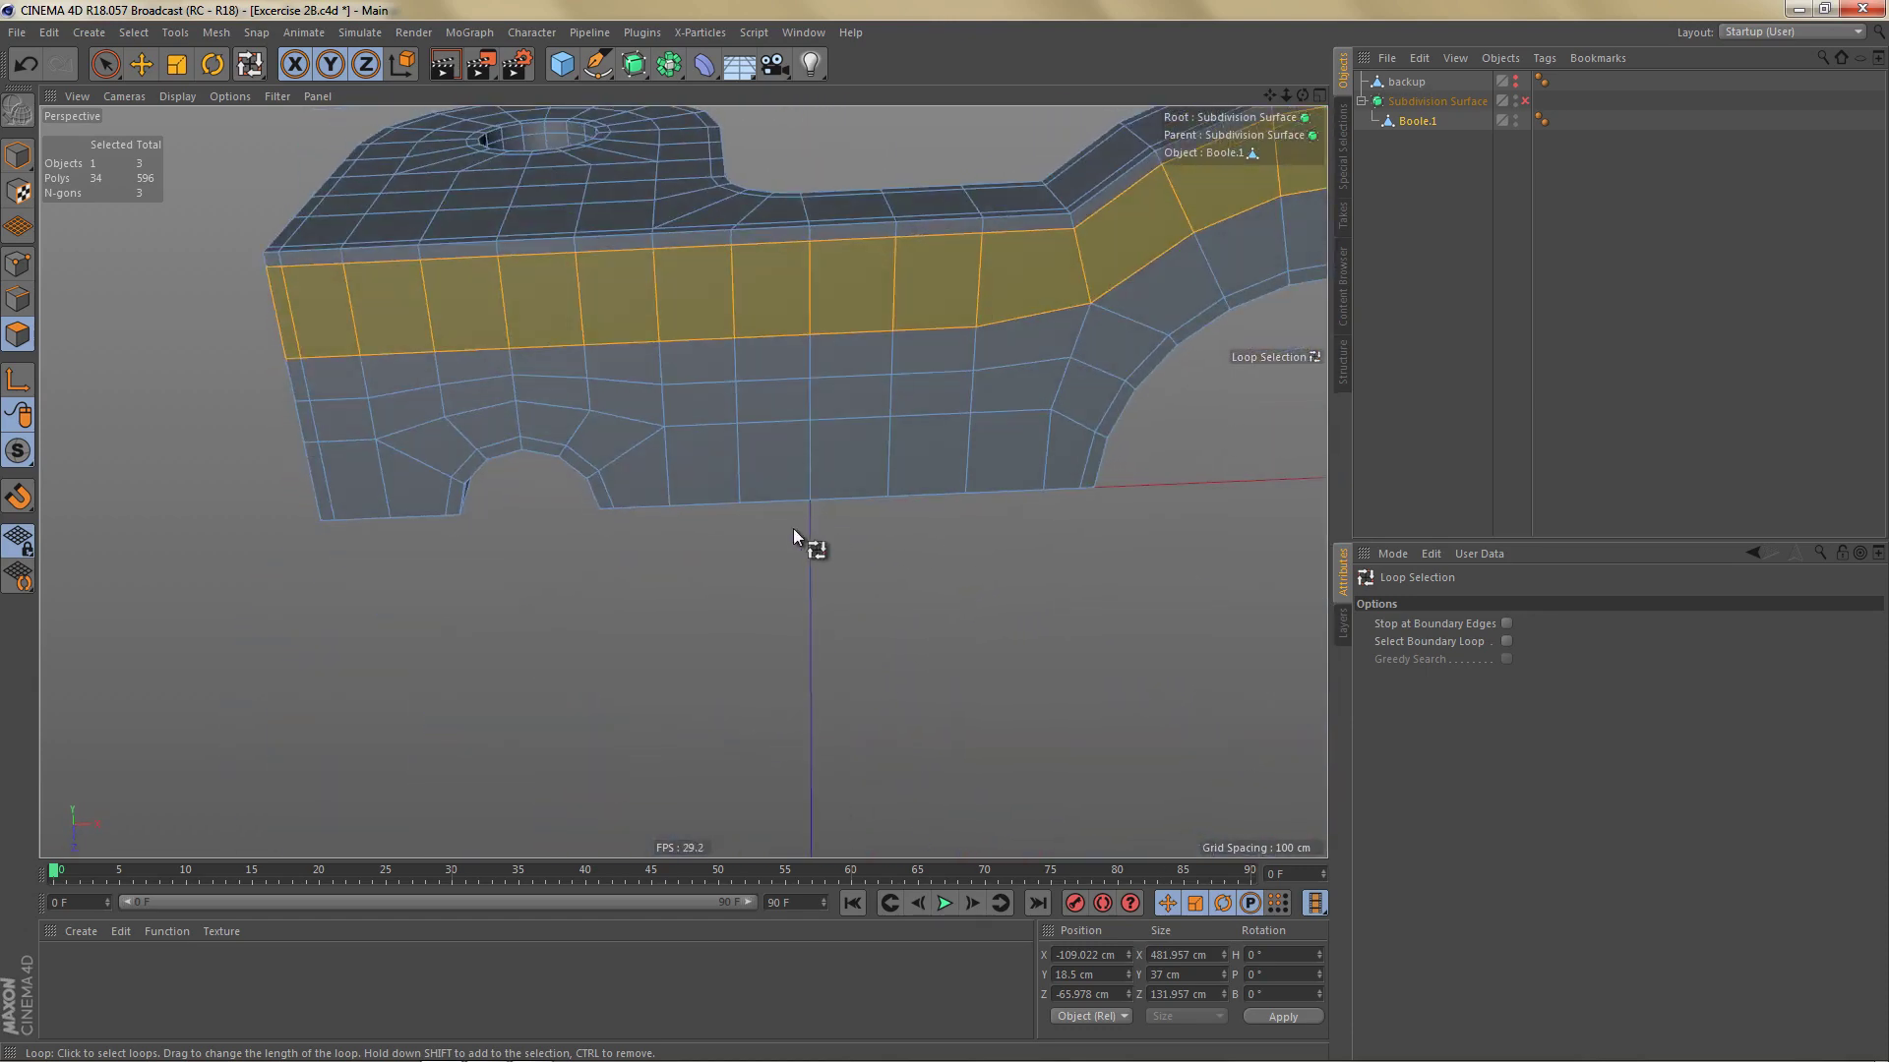
pyautogui.keyDown('alt'); pyautogui.moveTo(793, 528); pyautogui.dragTo(750, 647, button='middle'); pyautogui.keyUp('alt')
pyautogui.keyDown('alt'); pyautogui.moveTo(750, 647); pyautogui.dragTo(678, 569); pyautogui.keyUp('alt')
# Step: Select and dissolve the two unevenly spaced lengthwise edge lines across the base's underside above the notch
pyautogui.press('Return')
pyautogui.press('e')
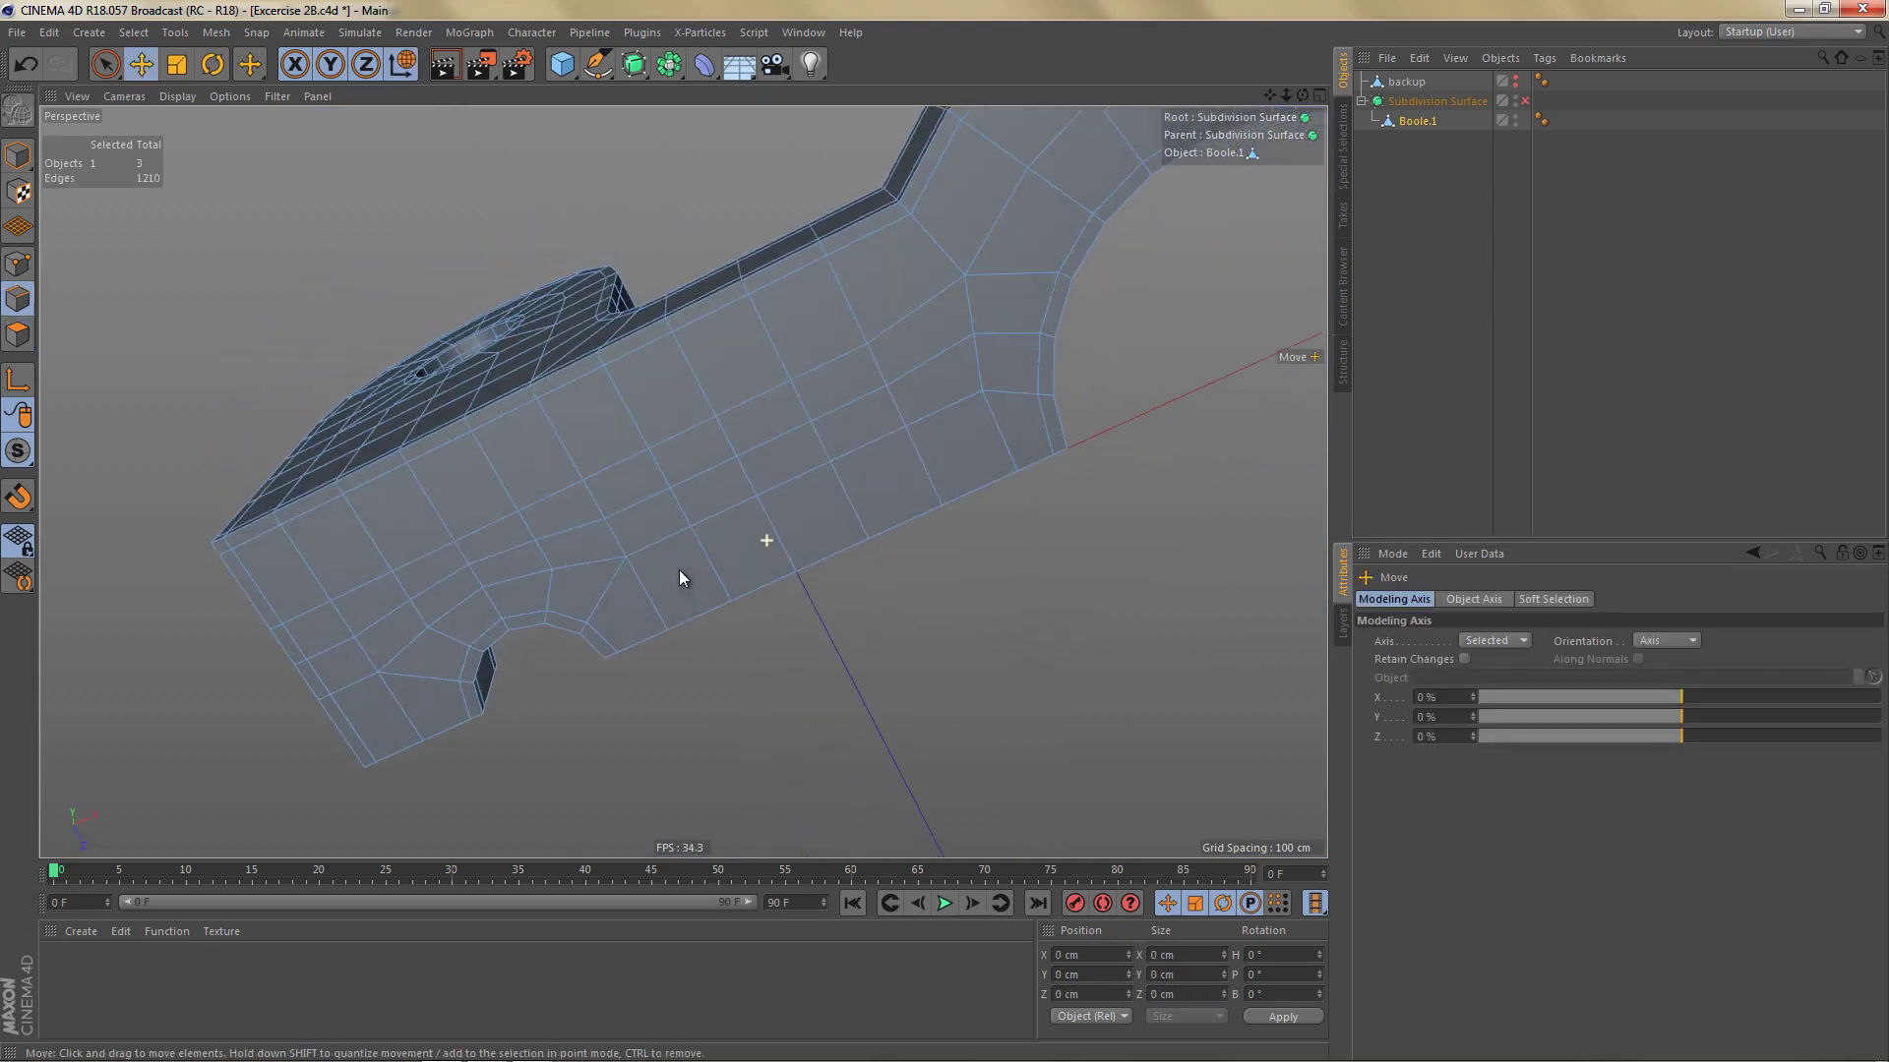
pyautogui.click(307, 605)
pyautogui.press('u')
pyautogui.press('l')
pyautogui.keyDown('shift'); pyautogui.click(338, 645); pyautogui.keyUp('shift')
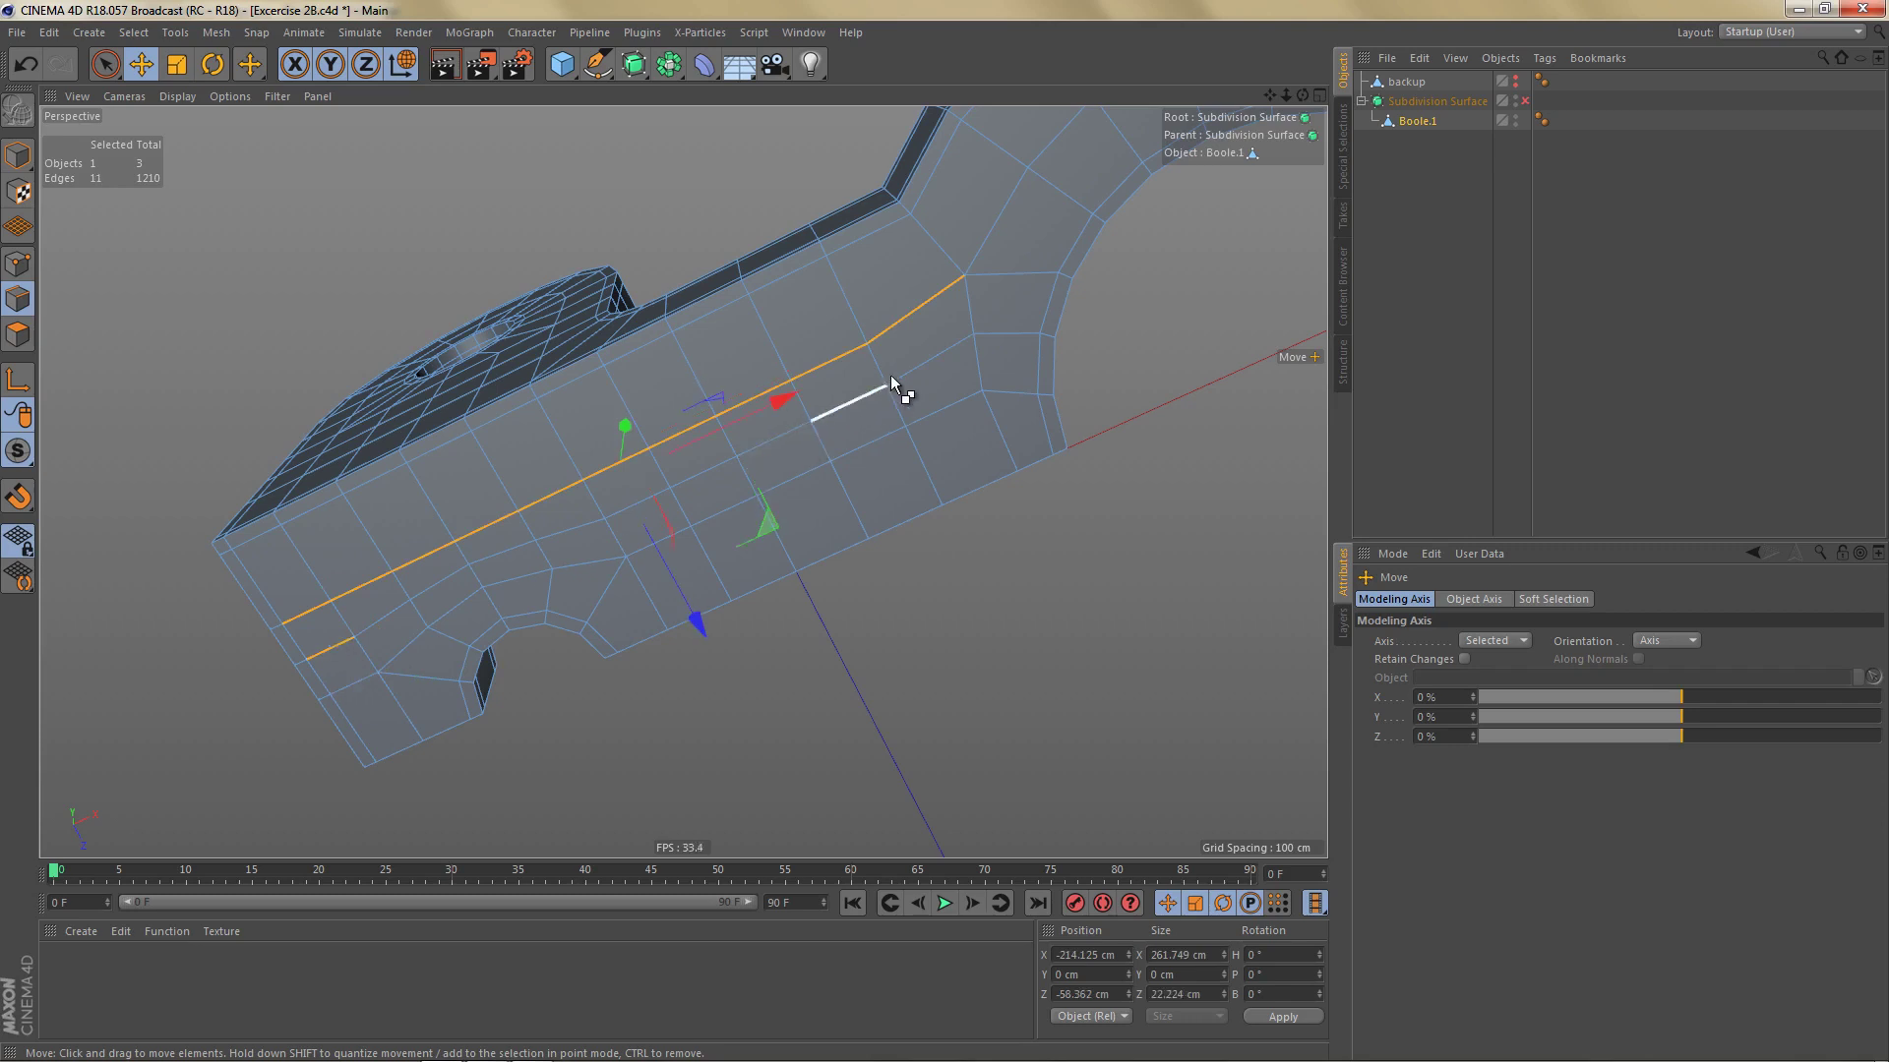
pyautogui.press('u')
pyautogui.press('l')
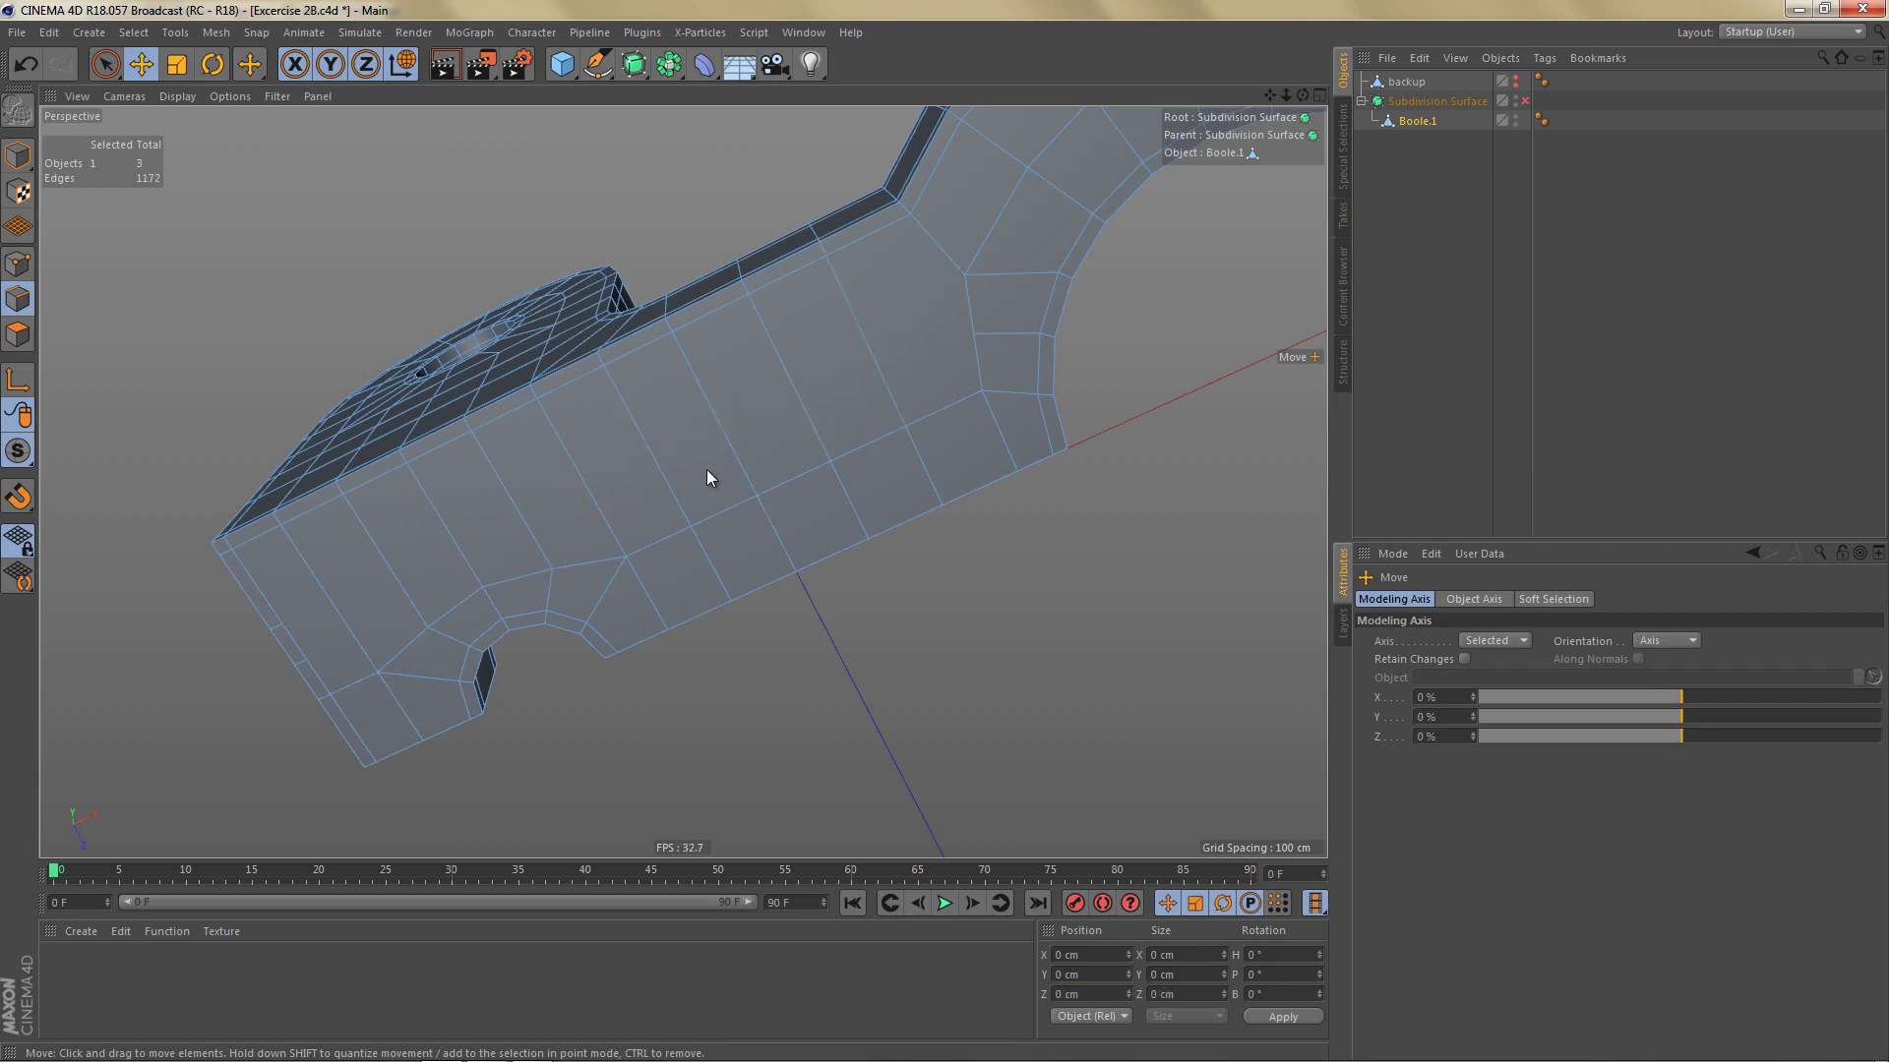
# Step: Select the nine long crosswise edges on the underside, split them with a two-subdivision Edge Cut, and check the base's upper side
pyautogui.press('9')
pyautogui.moveTo(311, 588); pyautogui.dragTo(893, 358)
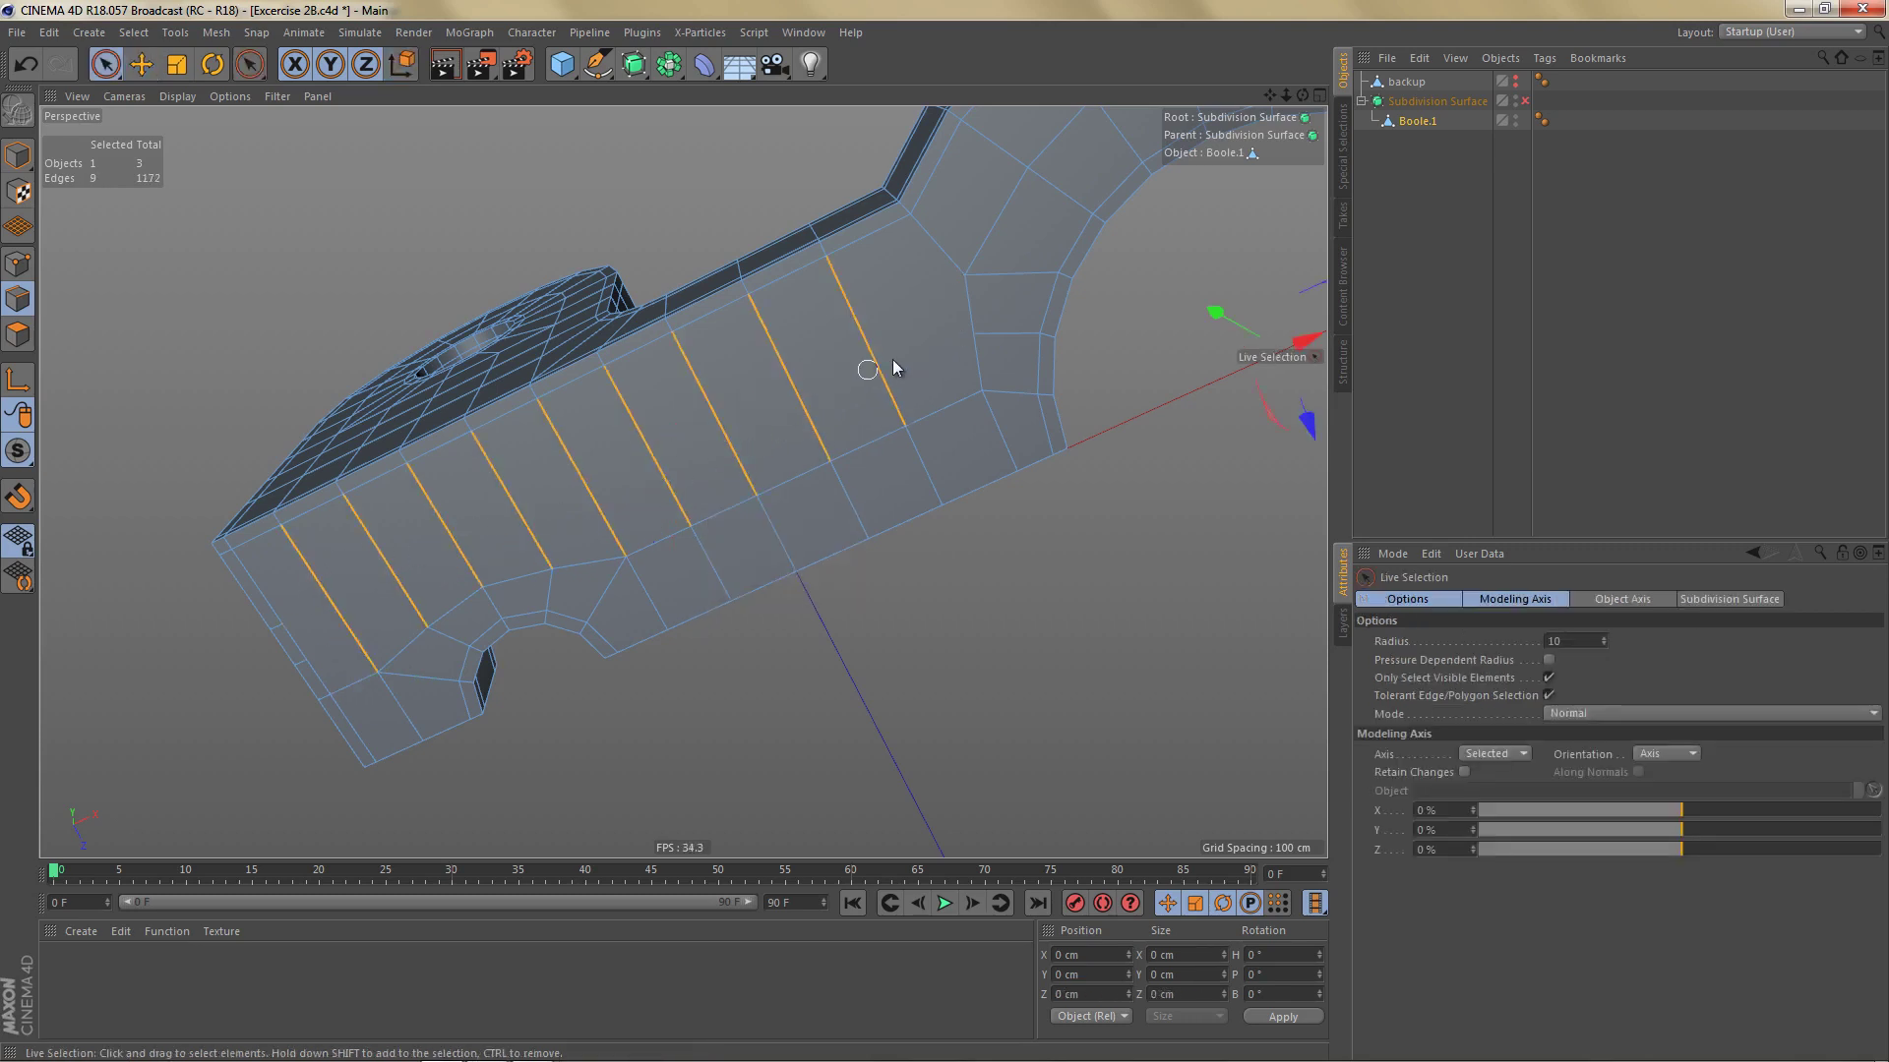
pyautogui.press('m')
pyautogui.press('f')
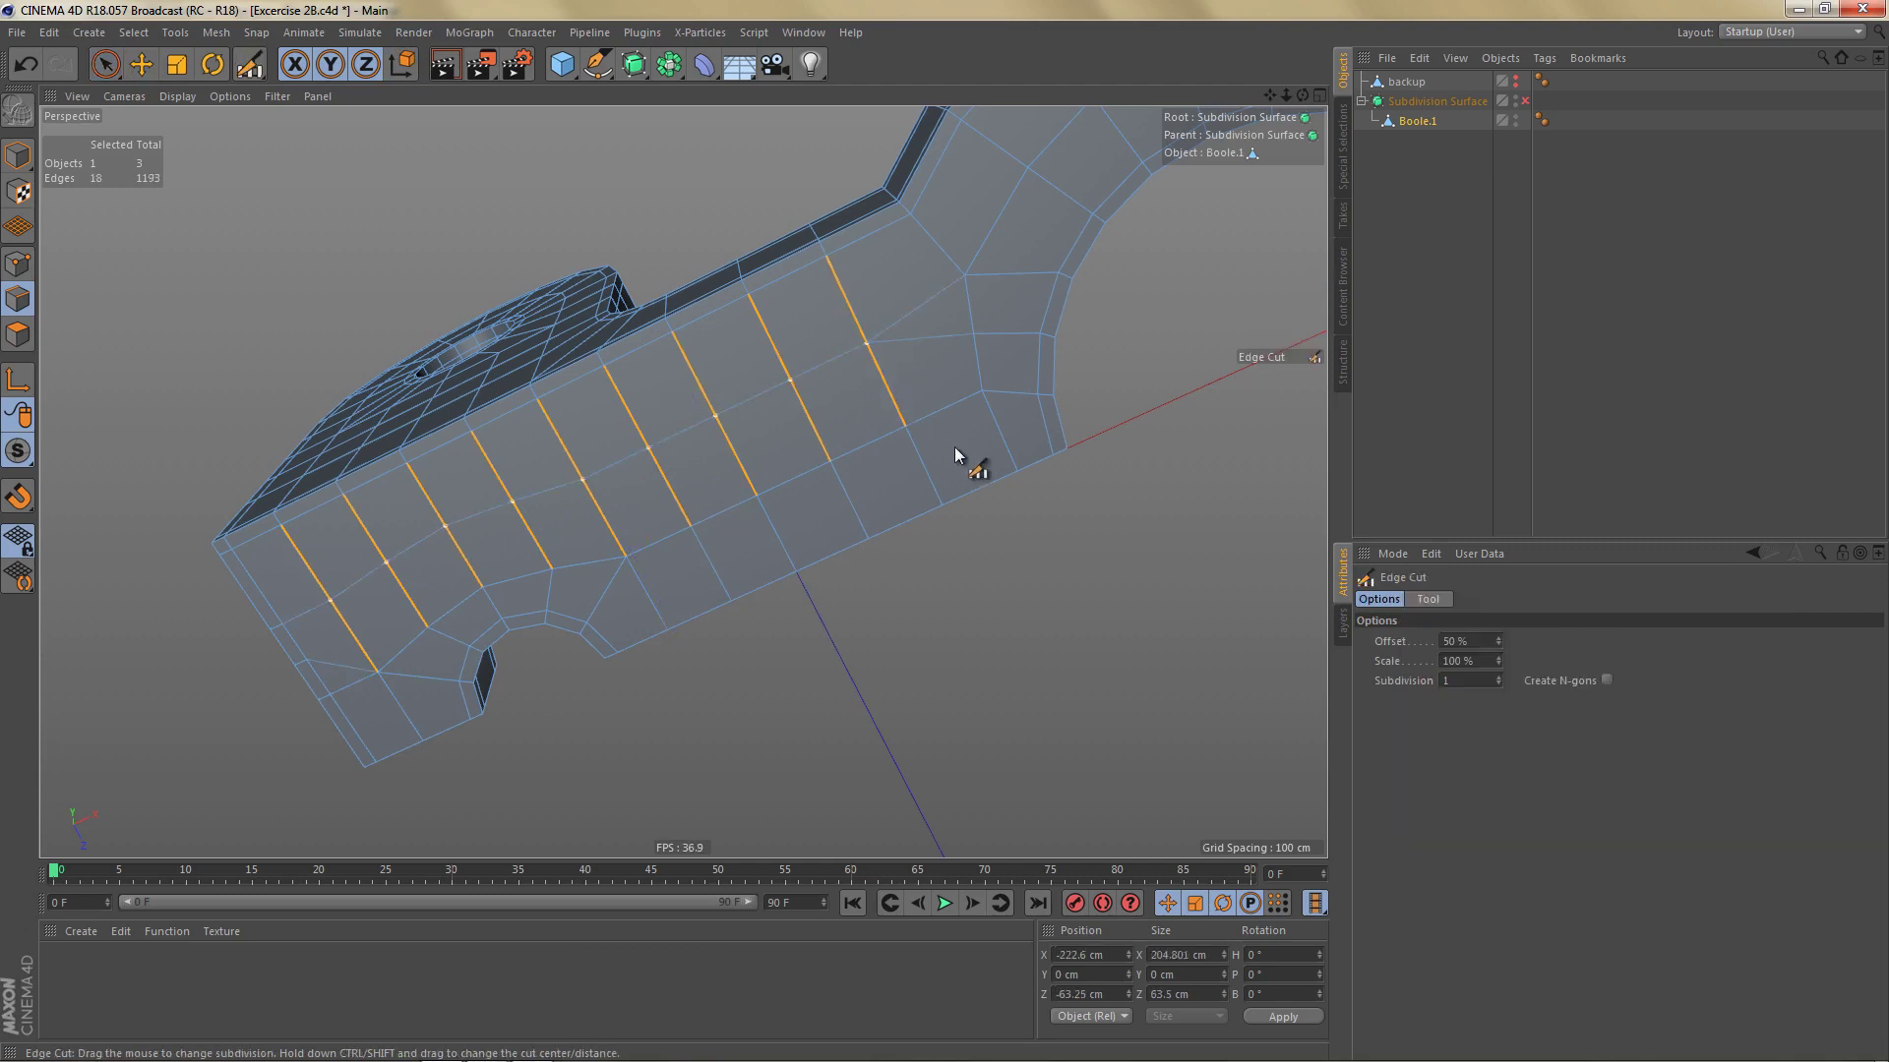
pyautogui.moveTo(955, 448); pyautogui.dragTo(940, 535)
pyautogui.keyDown('alt'); pyautogui.moveTo(899, 498); pyautogui.dragTo(940, 520, button='middle'); pyautogui.keyUp('alt')
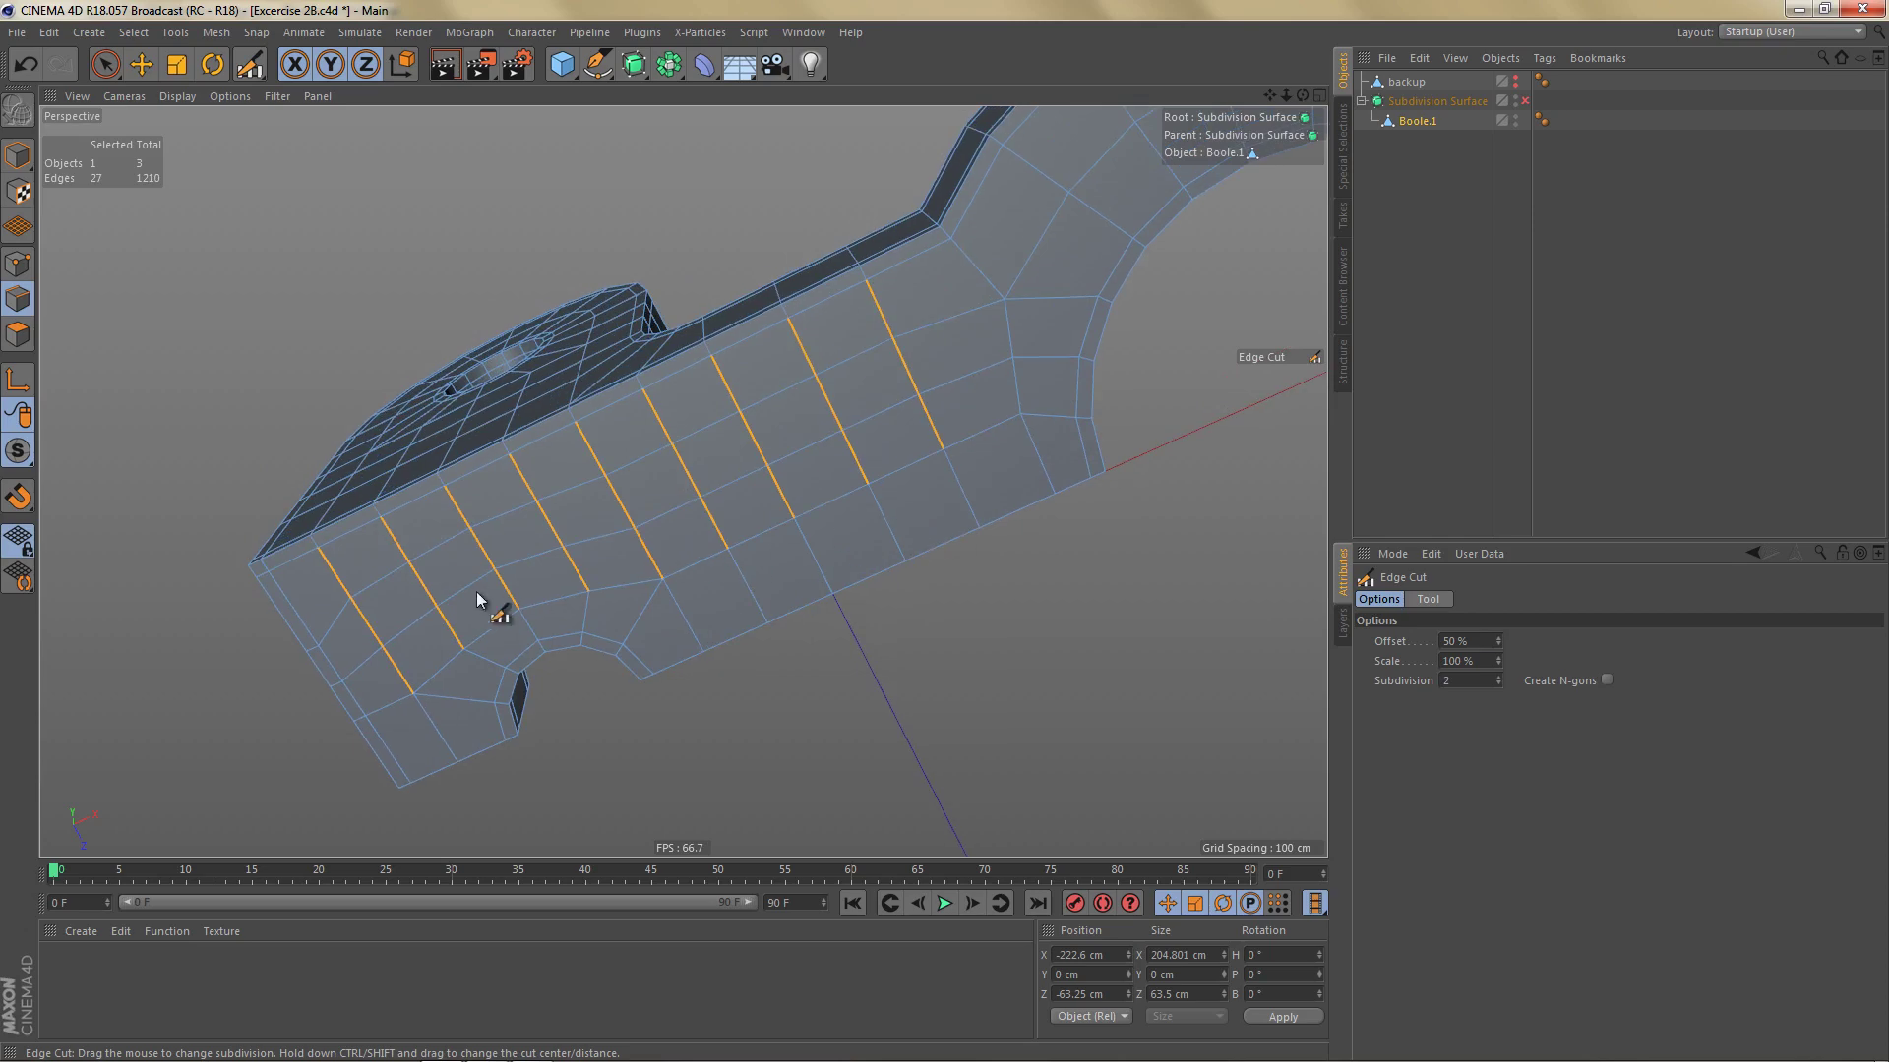
pyautogui.keyDown('alt'); pyautogui.moveTo(905, 419); pyautogui.dragTo(504, 513); pyautogui.keyUp('alt')
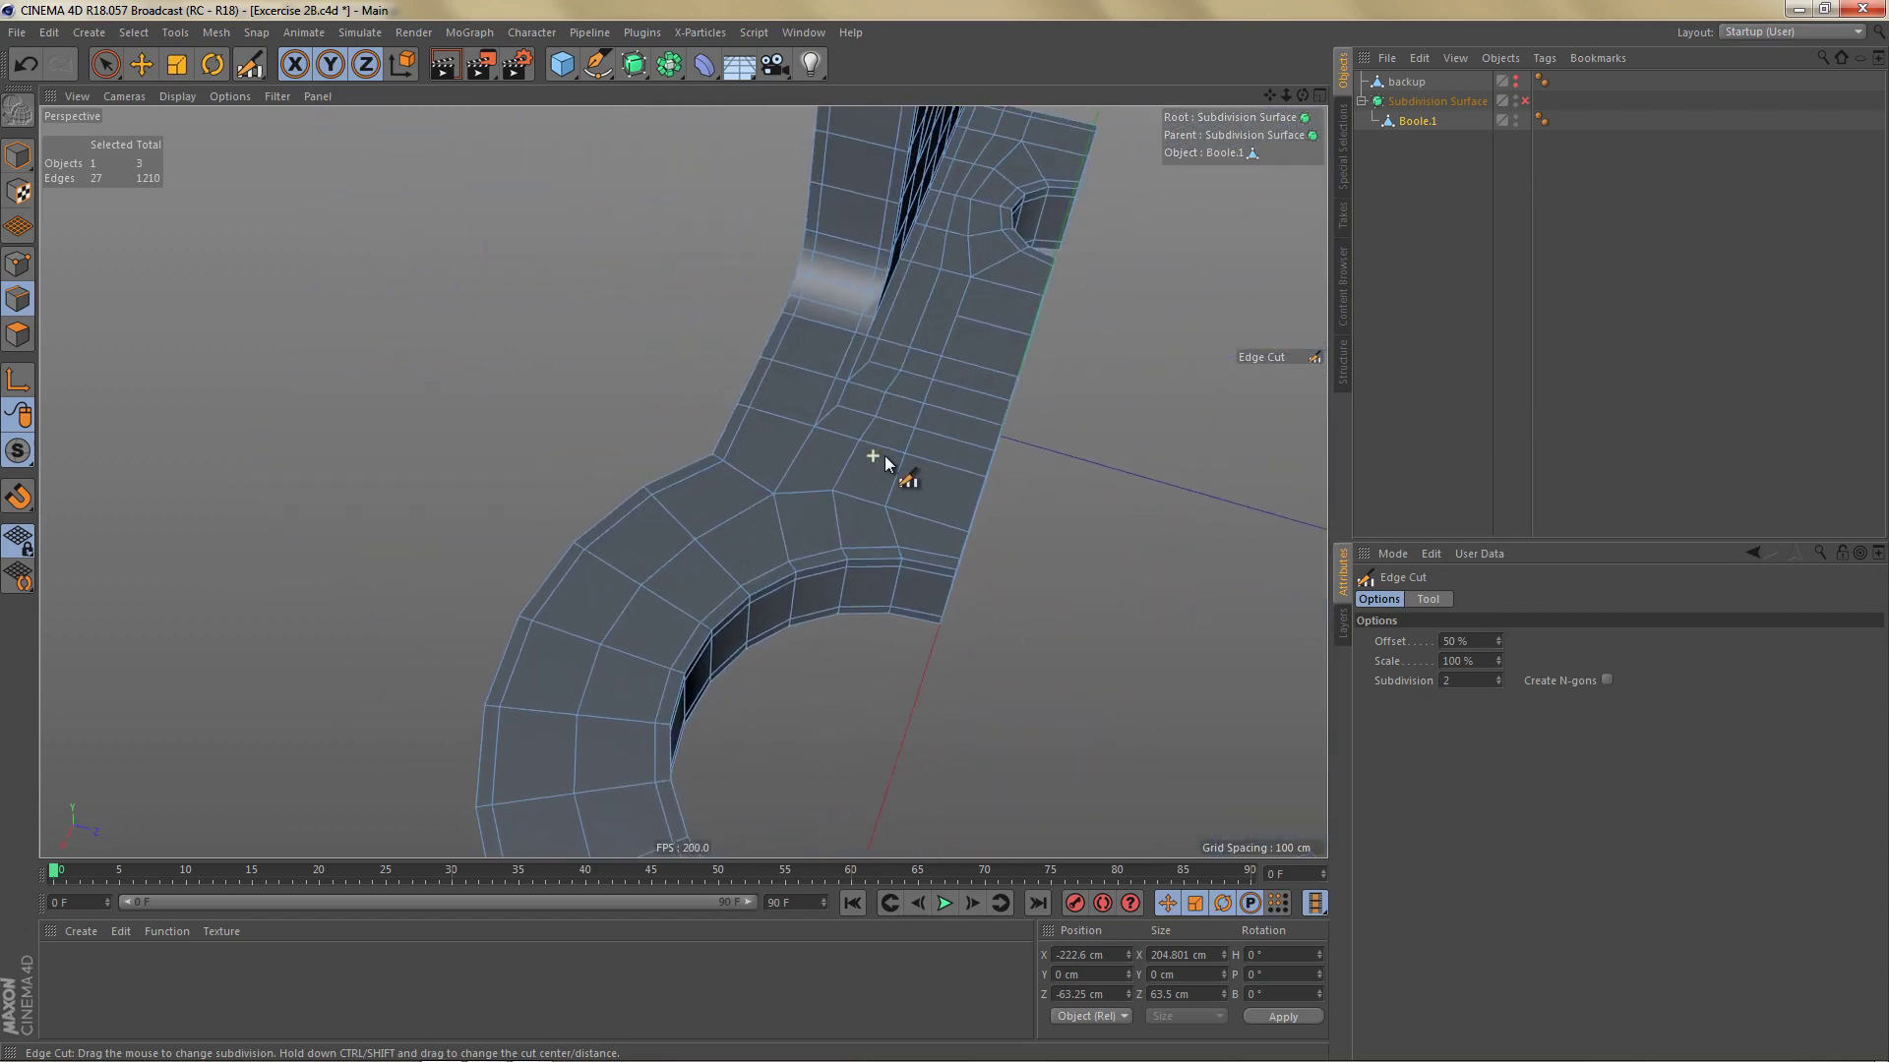
pyautogui.moveTo(883, 456)
pyautogui.keyDown('alt'); pyautogui.mouseDown()
pyautogui.moveTo(935, 466)
pyautogui.moveTo(917, 471)
pyautogui.mouseUp(); pyautogui.keyUp('alt')
pyautogui.press('e')
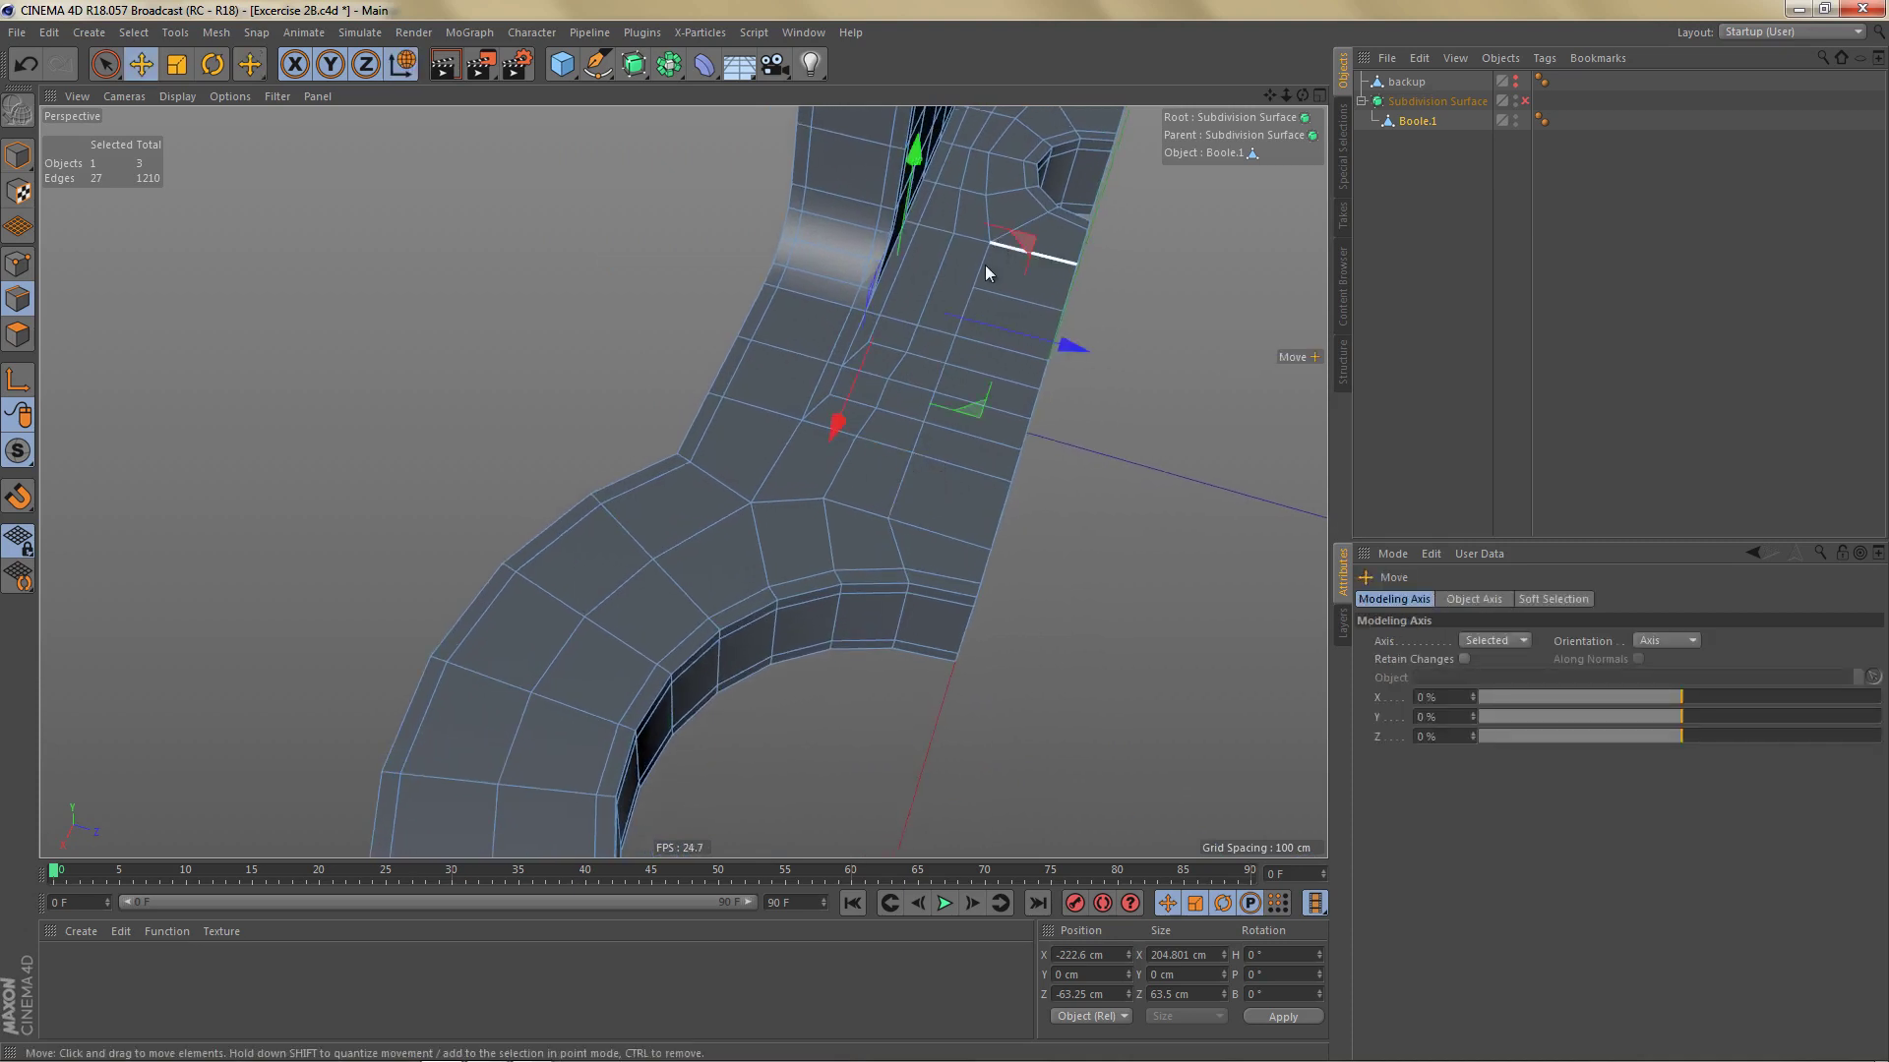
# Step: Select the seven-edge lengthwise line on the base's upper side and move it along Z toward the long straight edge, to about -21.8 cm
pyautogui.click(981, 266)
pyautogui.keyDown('ctrl'); pyautogui.keyDown('shift'); pyautogui.click(907, 475); pyautogui.keyUp('shift'); pyautogui.keyUp('ctrl')
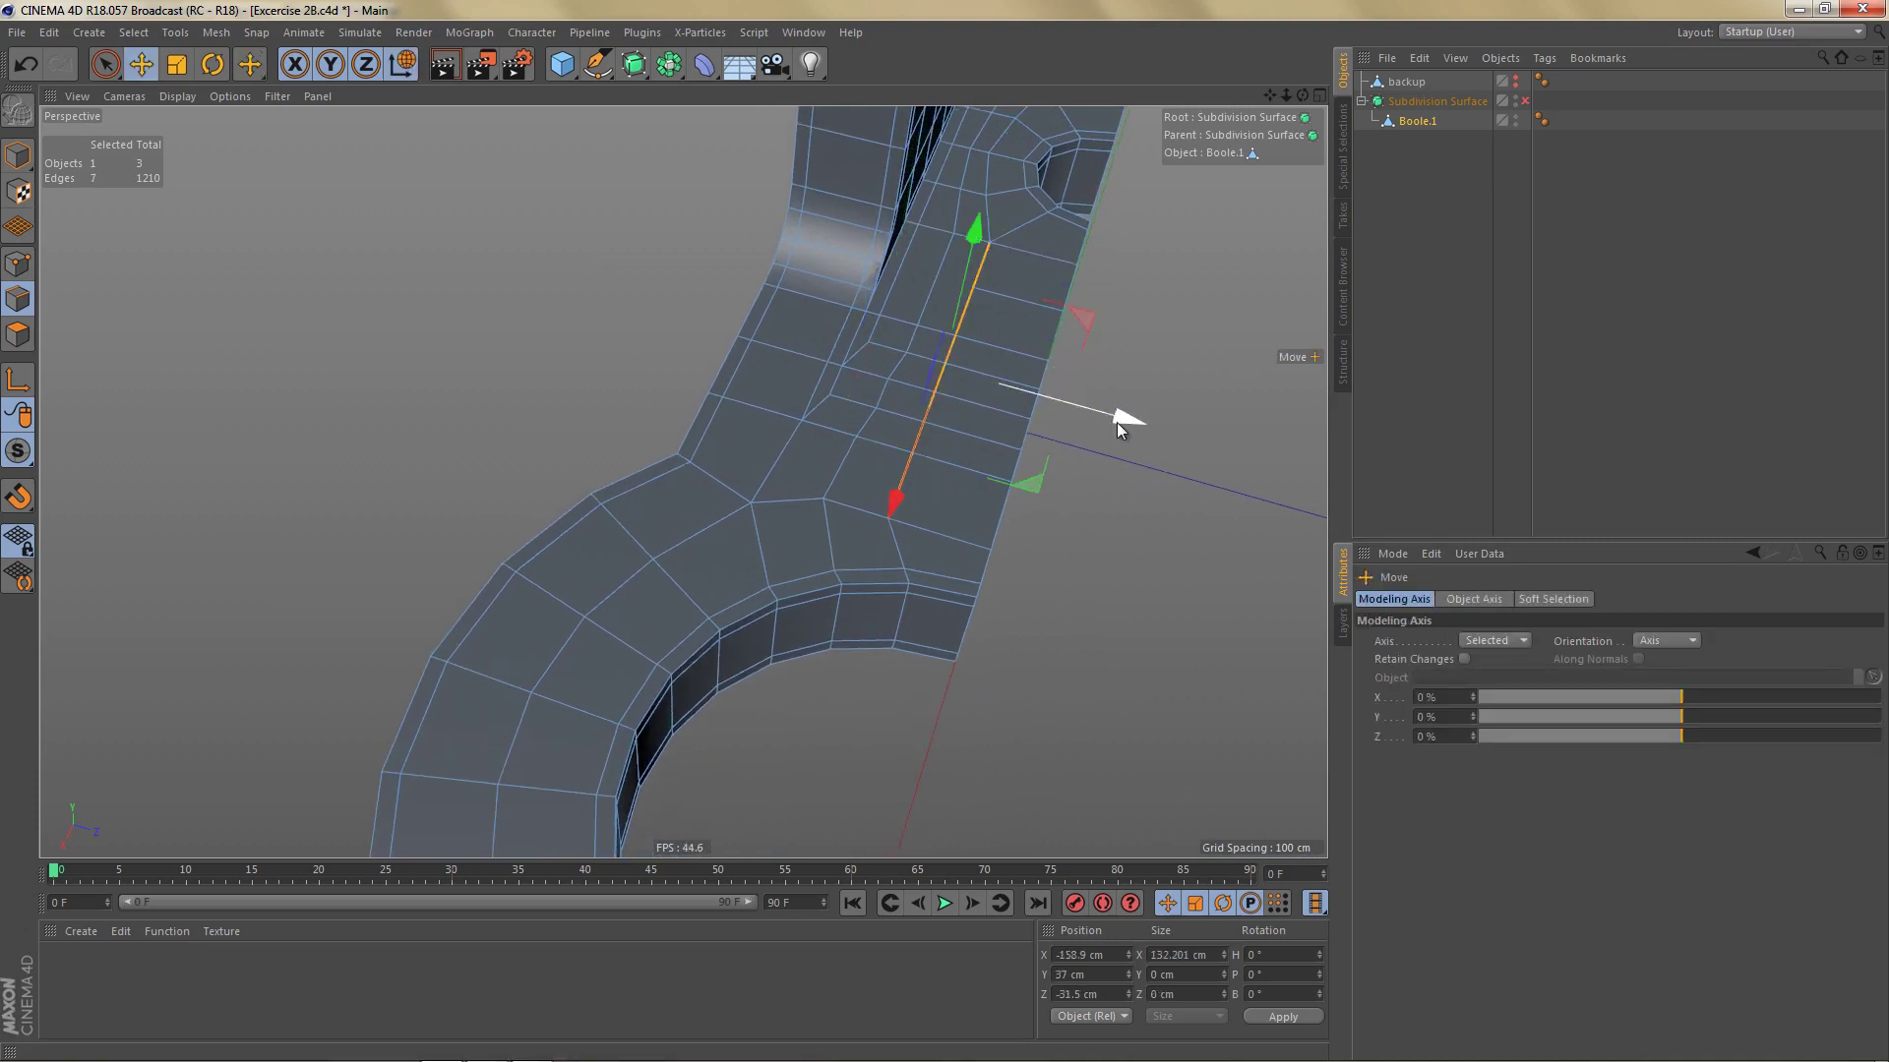
pyautogui.moveTo(1124, 420); pyautogui.dragTo(1158, 424)
pyautogui.keyDown('alt'); pyautogui.moveTo(1013, 309); pyautogui.dragTo(1072, 298, button='right'); pyautogui.keyUp('alt')
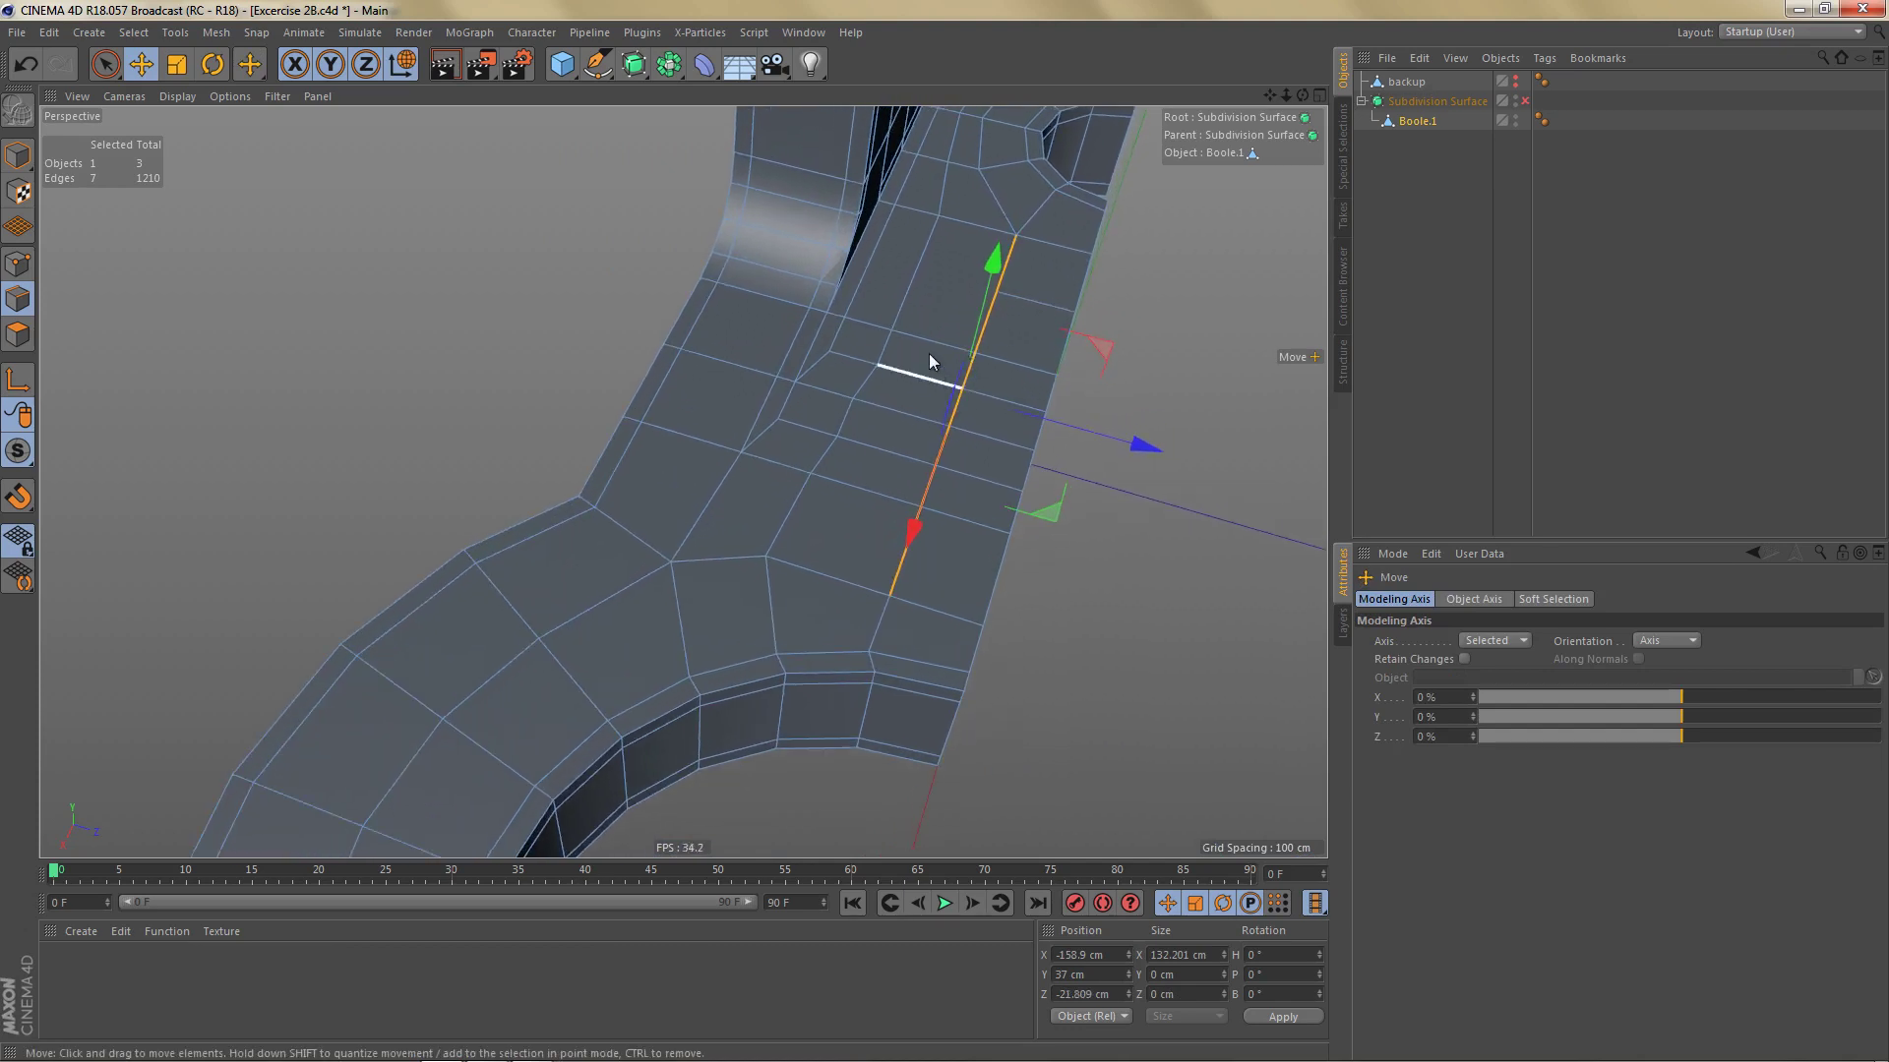
# Step: Select the neighbouring six-edge kinked lengthwise line, scale it flat along Z, and move it about 6 cm toward the straight edge
pyautogui.click(912, 275)
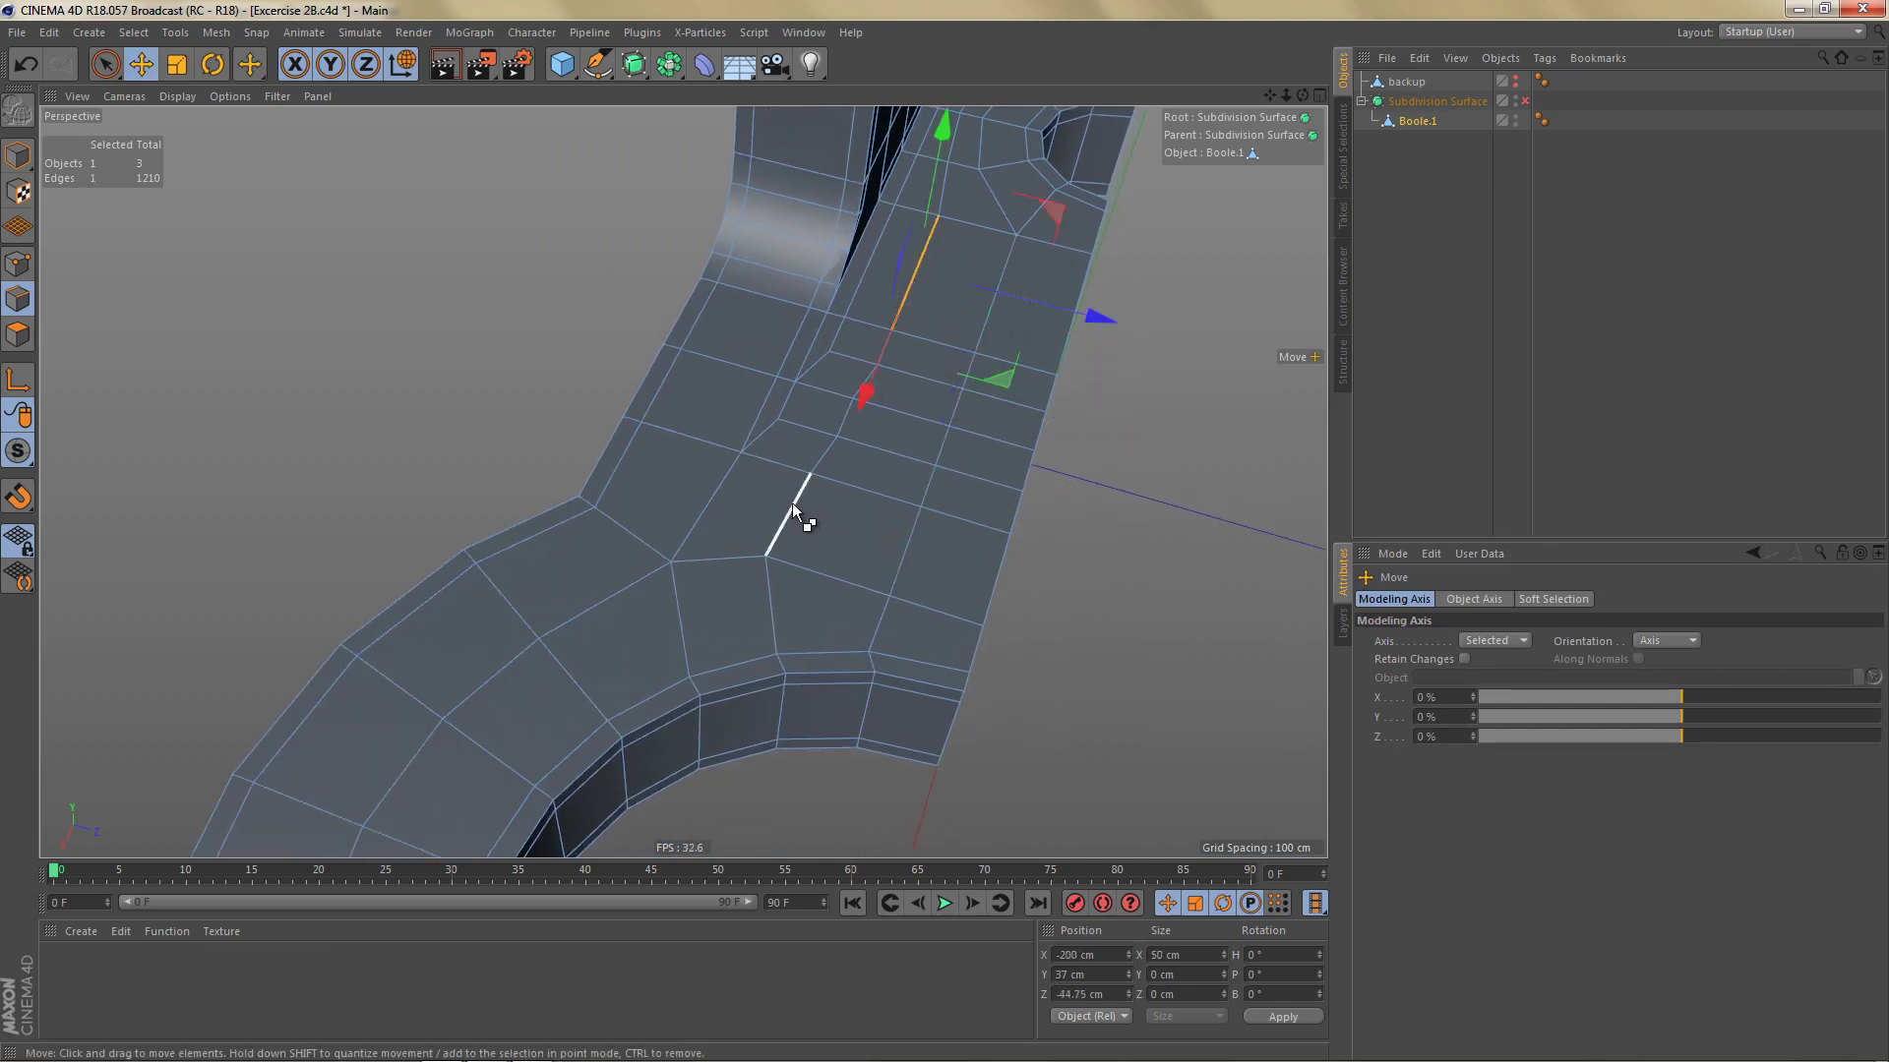
pyautogui.doubleClick(795, 505)
pyautogui.press('t')
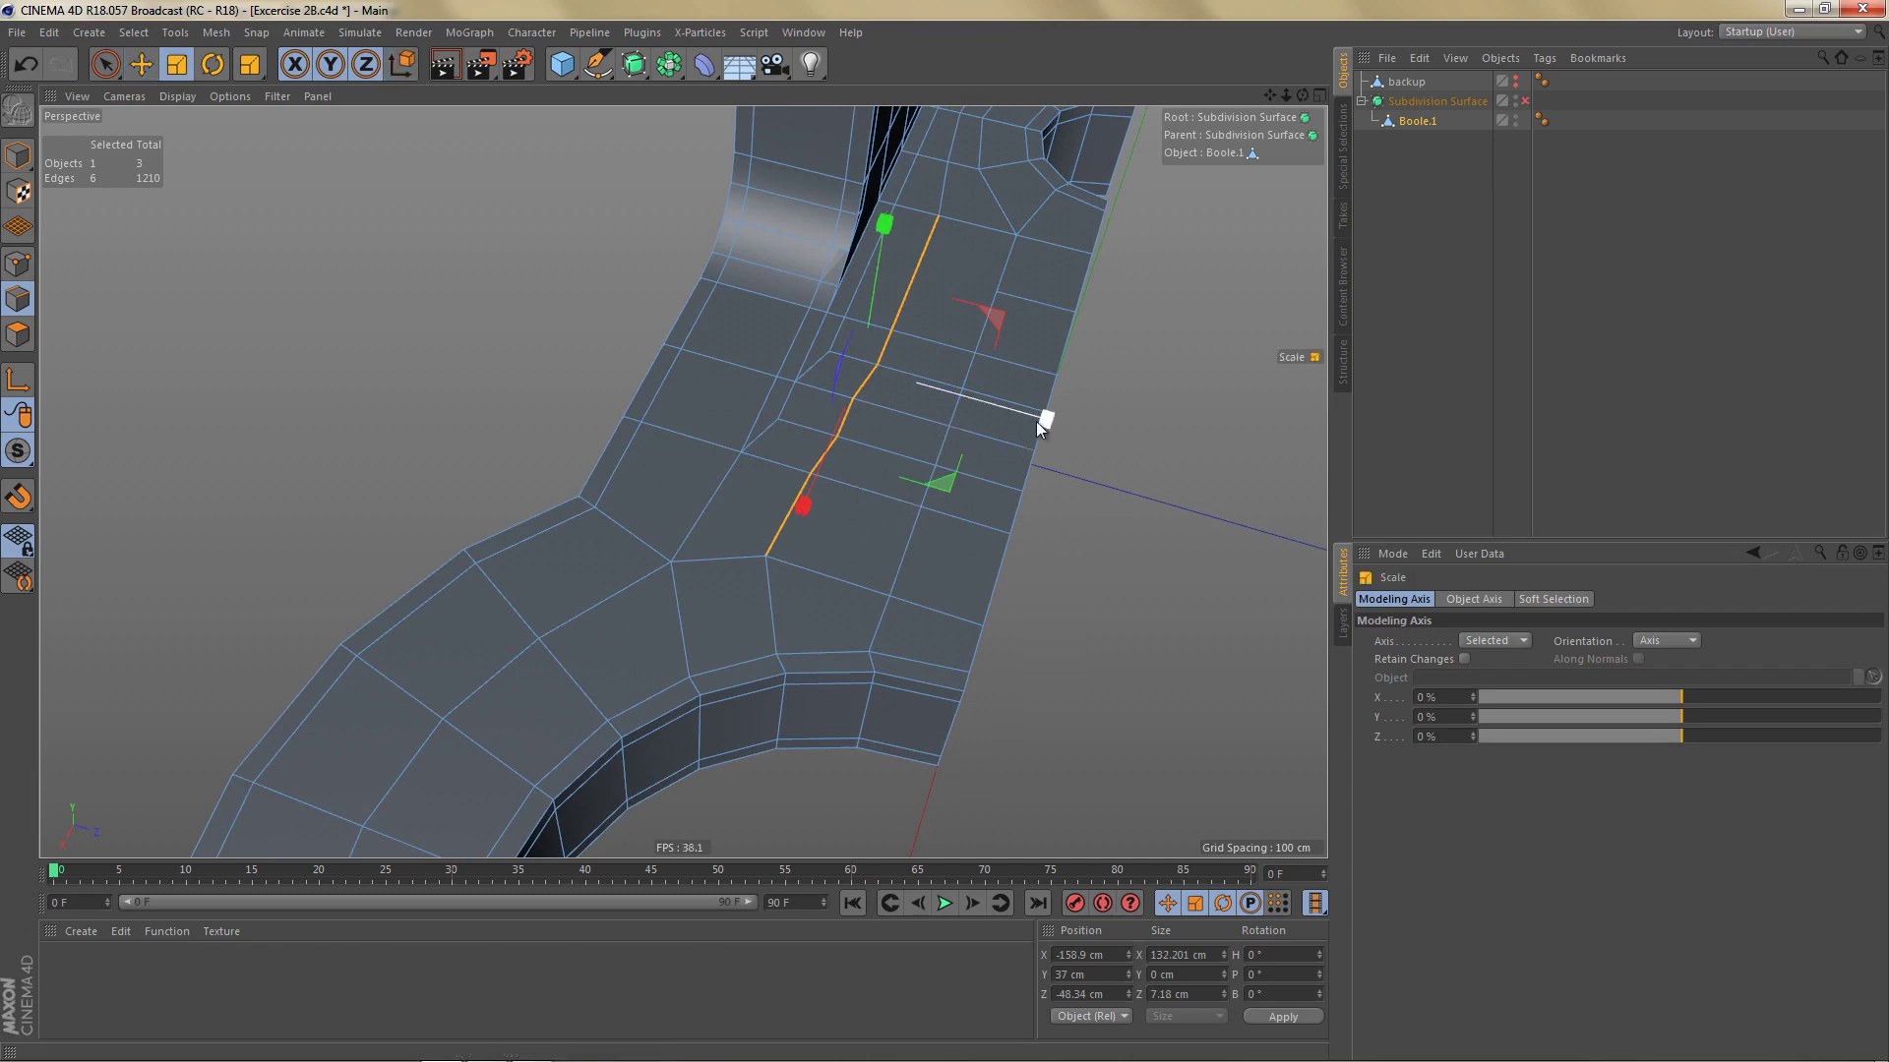
pyautogui.moveTo(1041, 417); pyautogui.dragTo(854, 398)
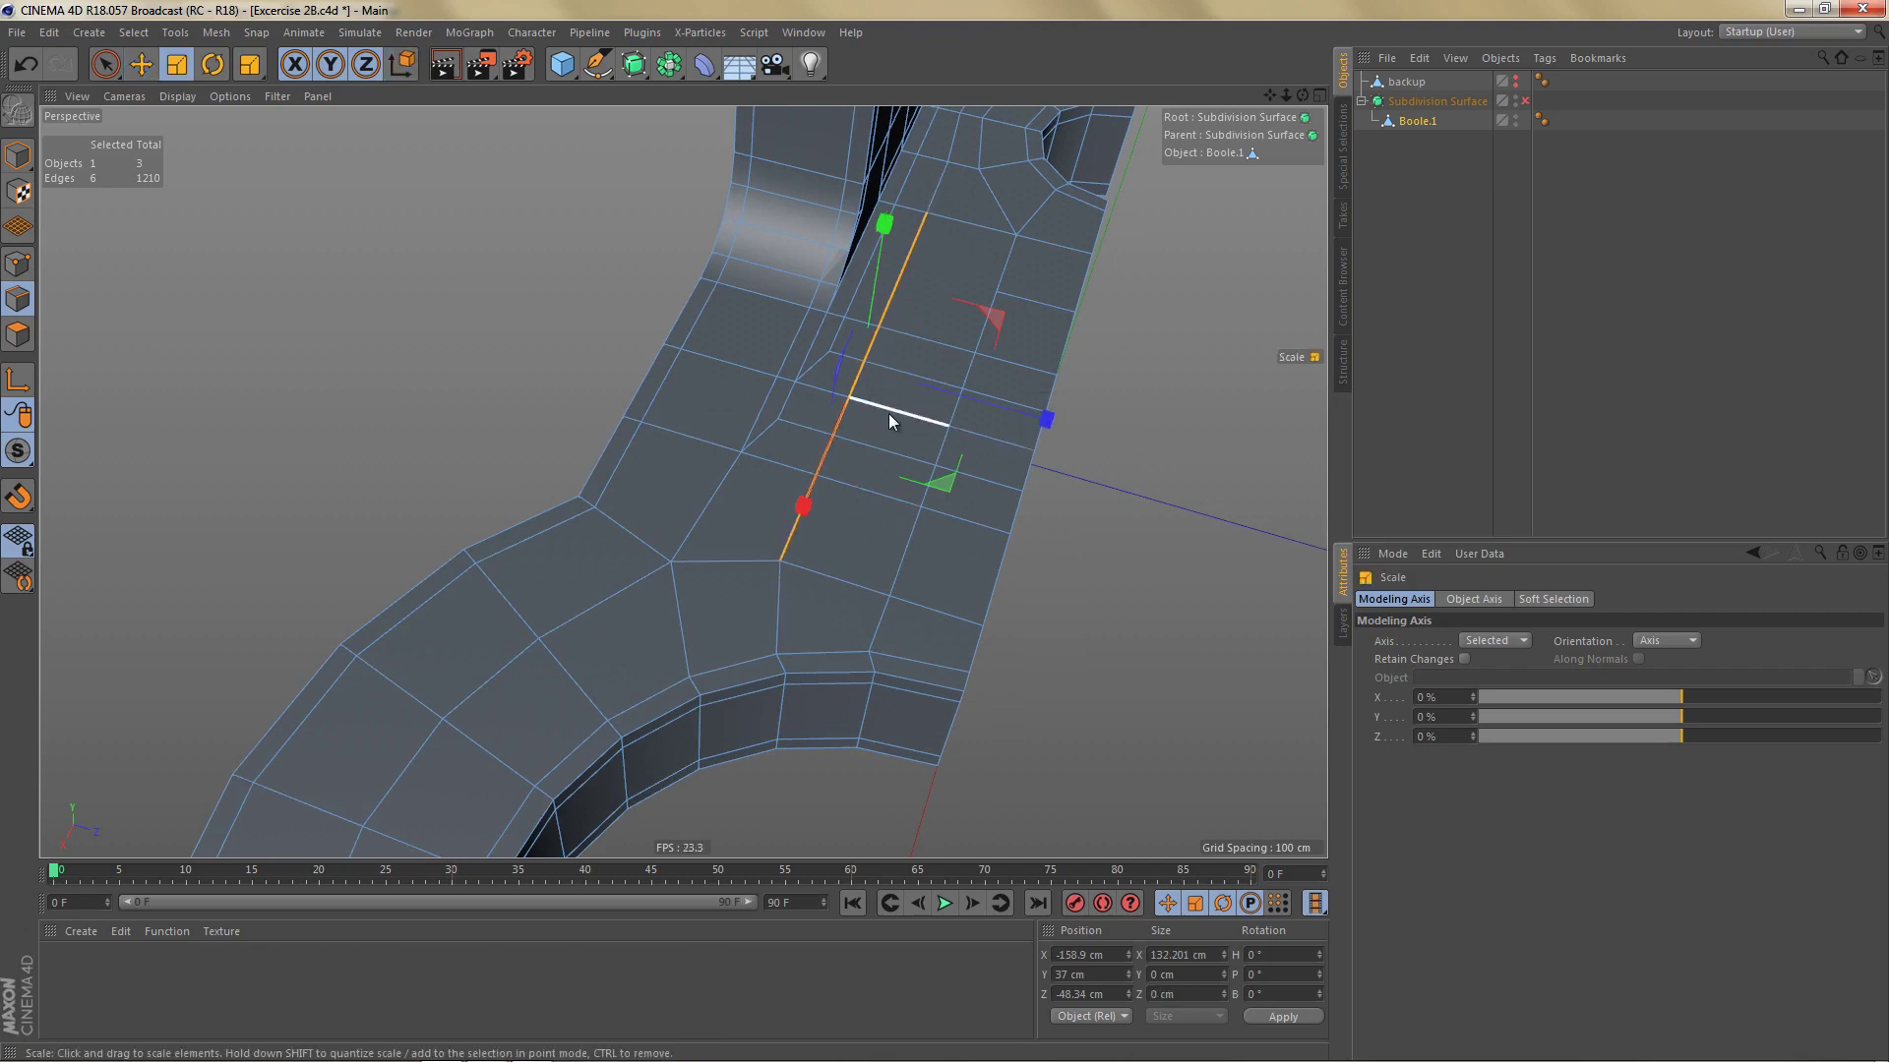
pyautogui.press('e')
pyautogui.moveTo(1041, 419); pyautogui.dragTo(1066, 423)
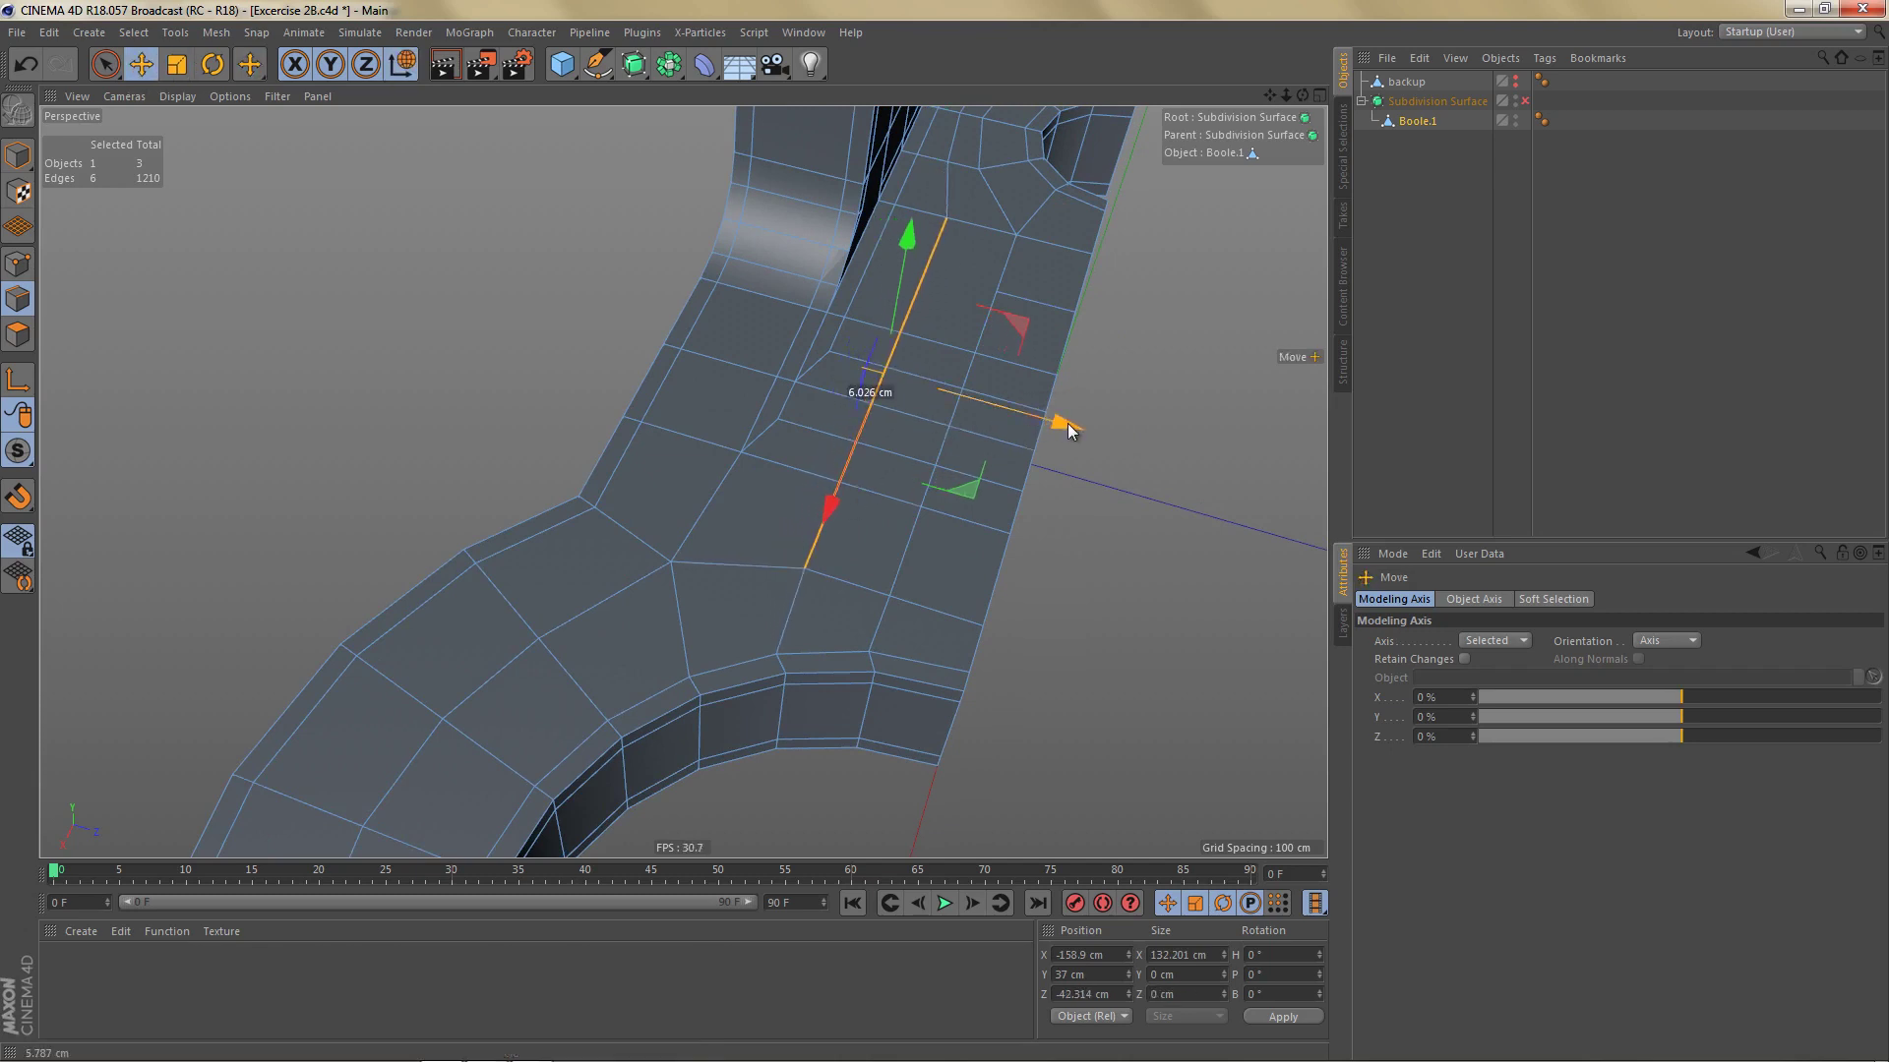
# Step: Select the outer strip's crosswise edge nearest the ring opening and shift it along X to about -96.4 cm
pyautogui.keyDown('alt'); pyautogui.moveTo(965, 502); pyautogui.dragTo(1093, 358); pyautogui.keyUp('alt')
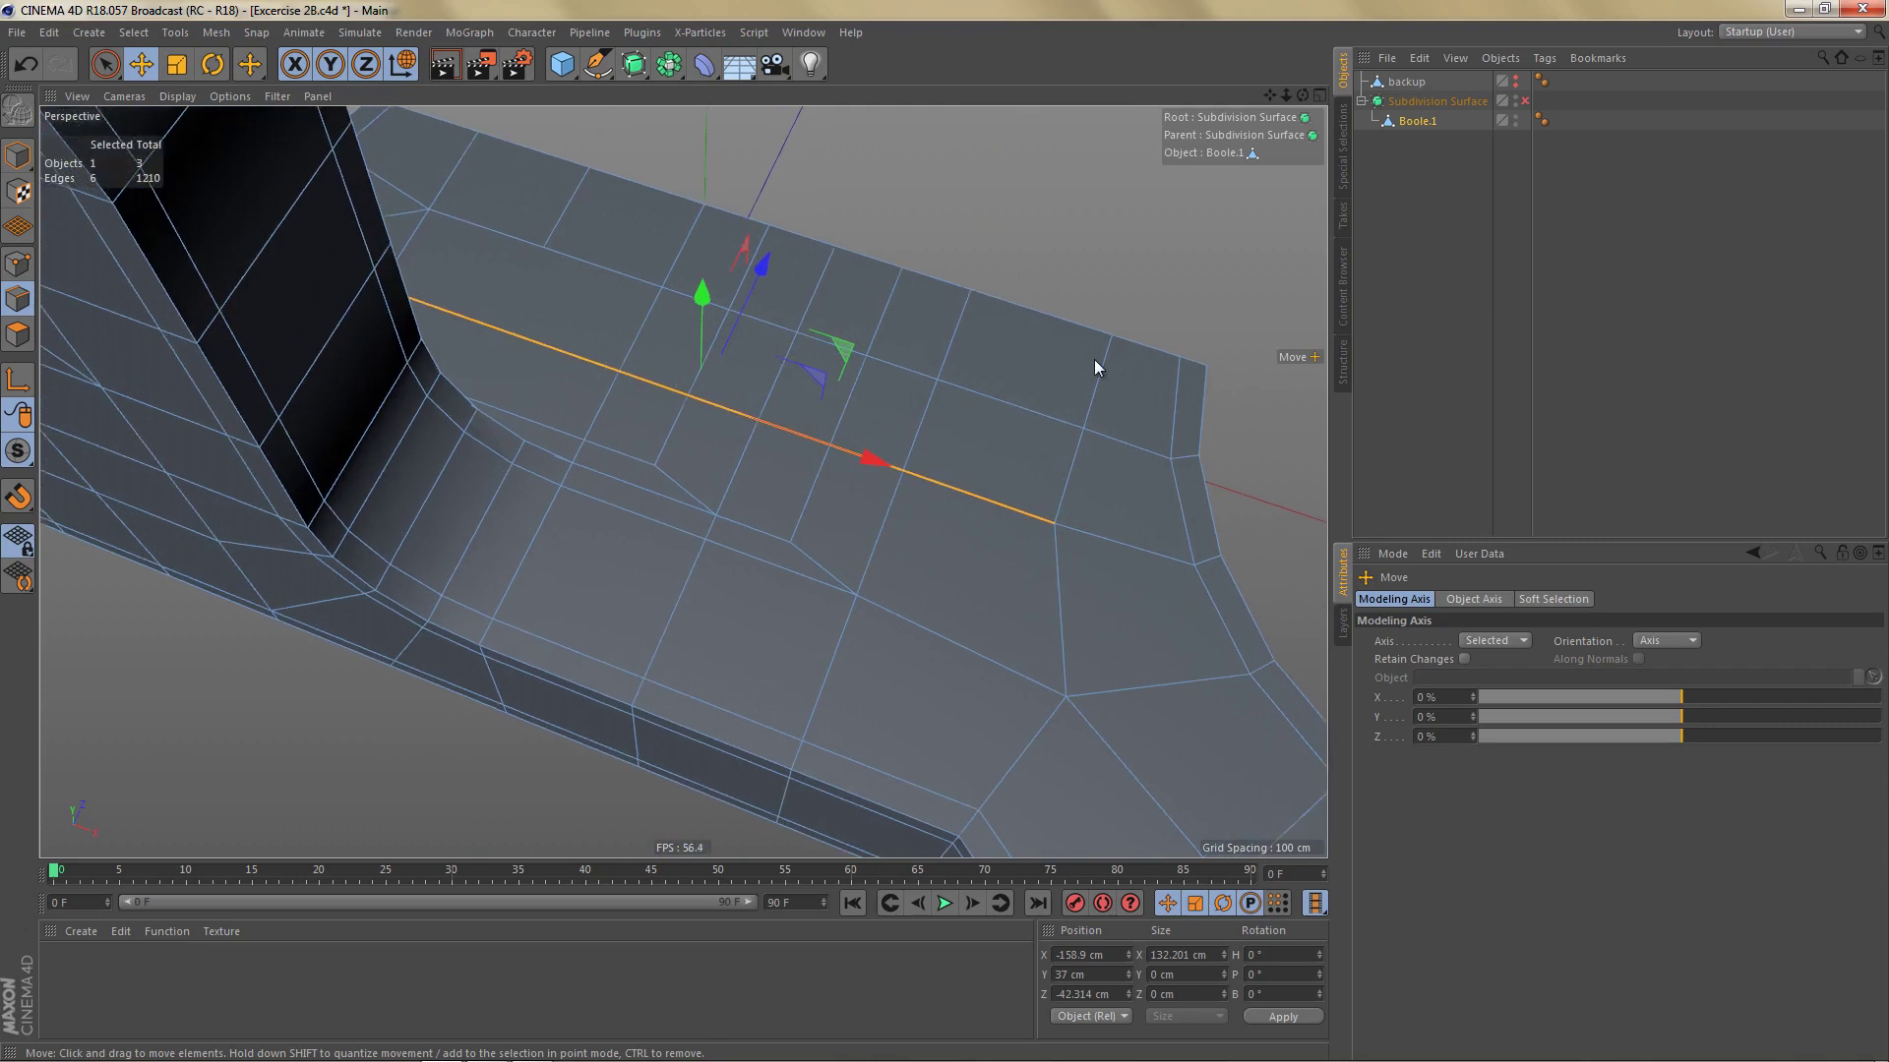
pyautogui.click(1096, 379)
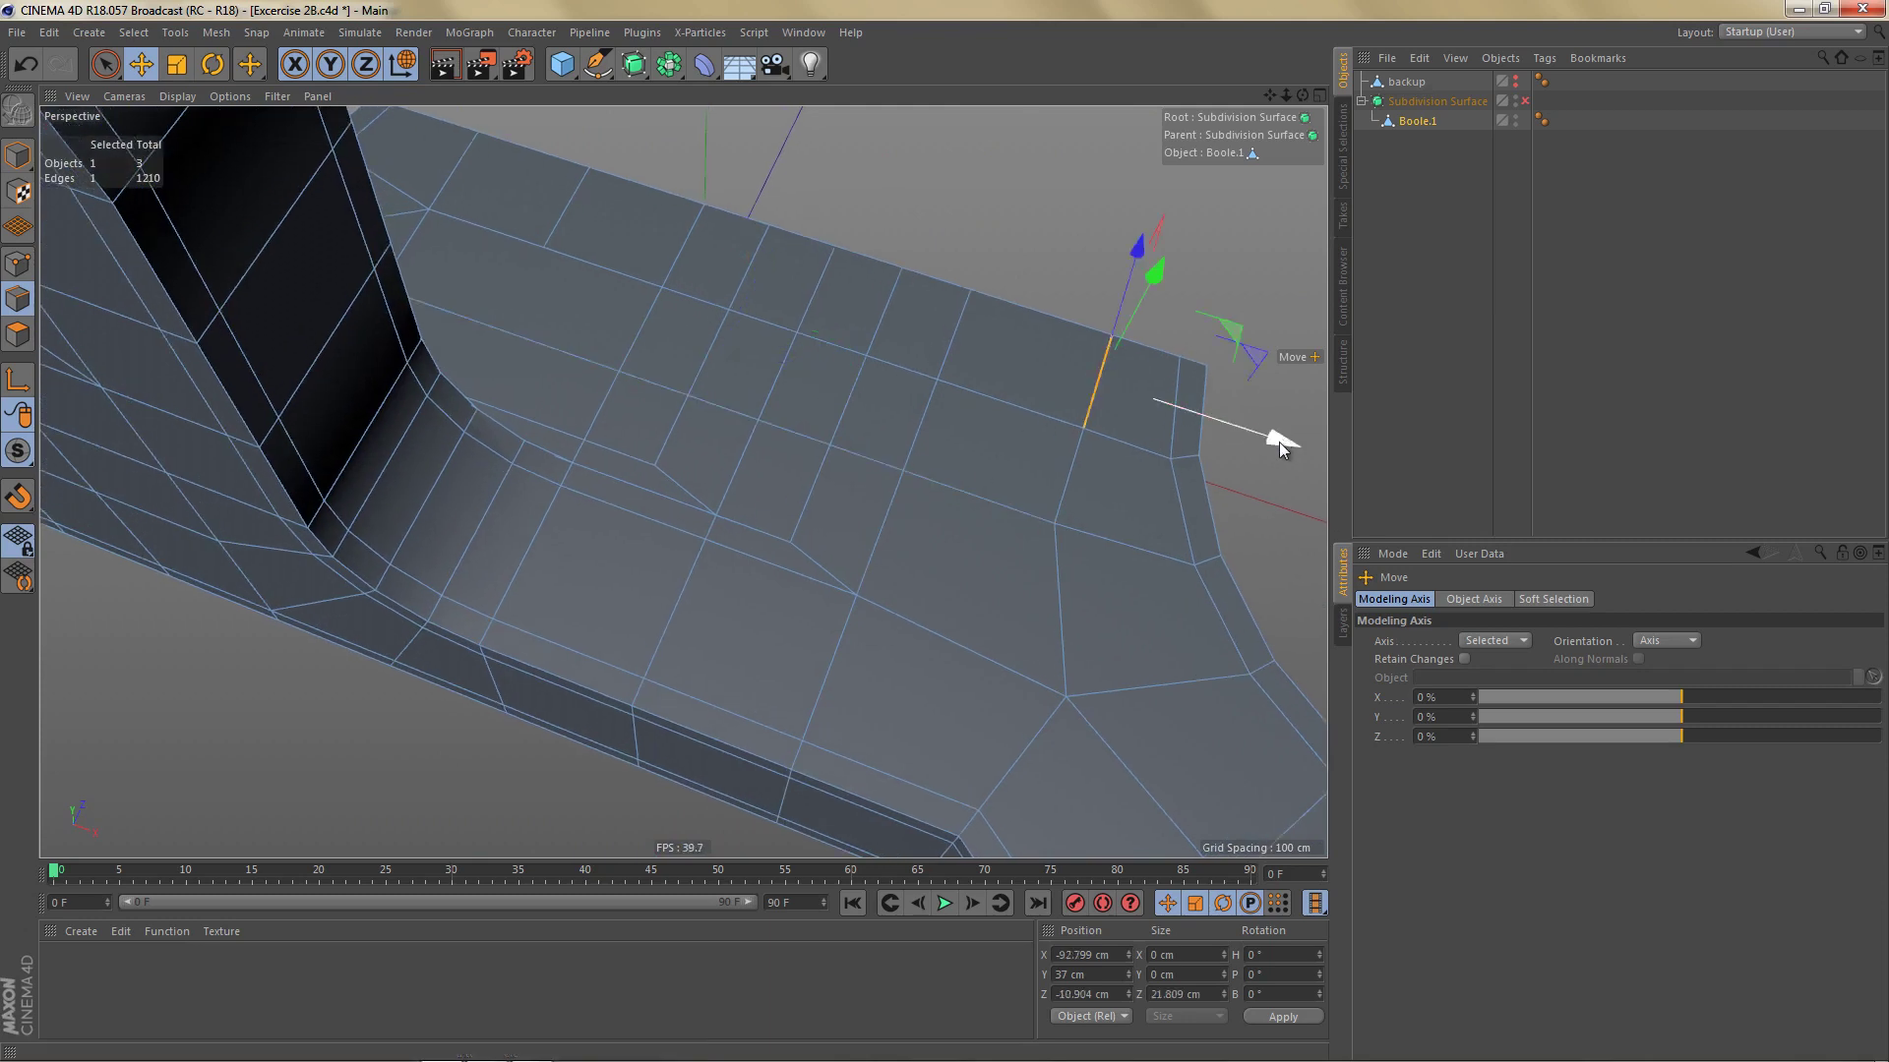
pyautogui.moveTo(1279, 440); pyautogui.dragTo(1259, 439)
pyautogui.keyDown('alt'); pyautogui.moveTo(1076, 438); pyautogui.dragTo(1082, 478); pyautogui.keyUp('alt')
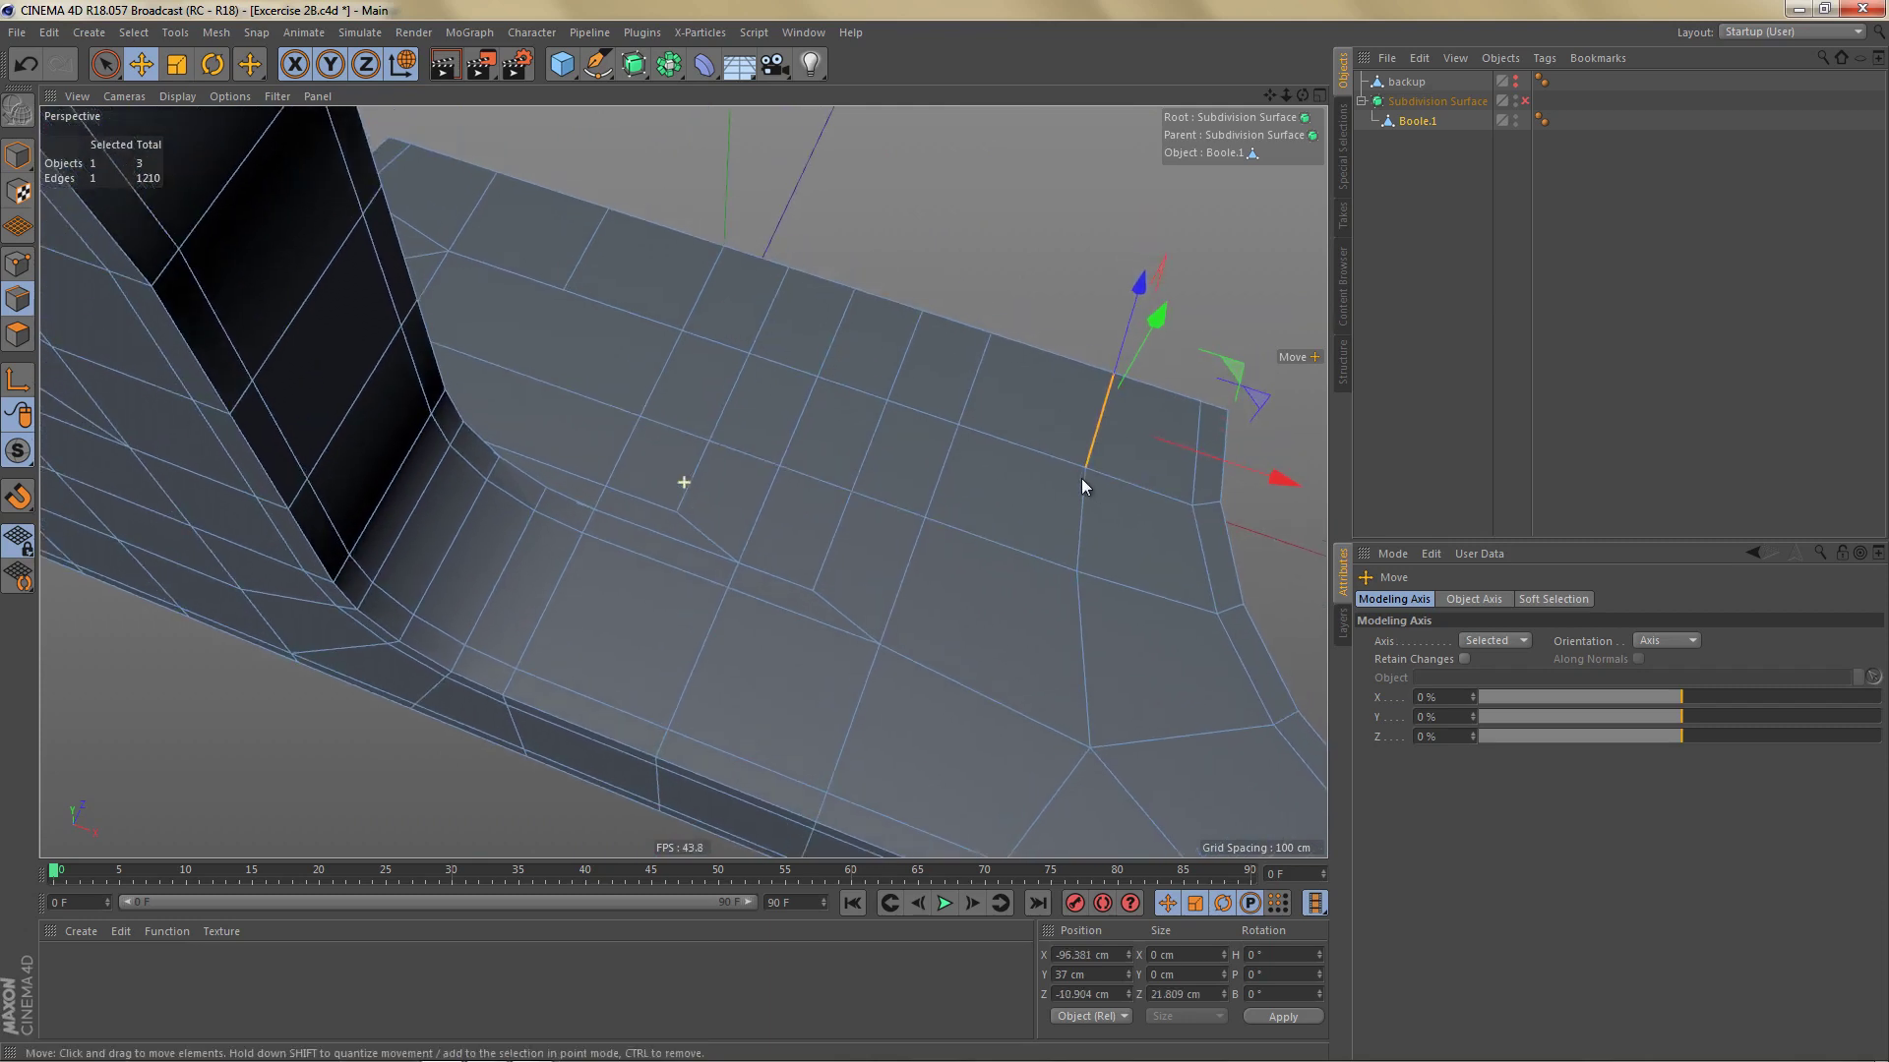
pyautogui.keyDown('alt'); pyautogui.moveTo(927, 478); pyautogui.dragTo(958, 472, button='right'); pyautogui.keyUp('alt')
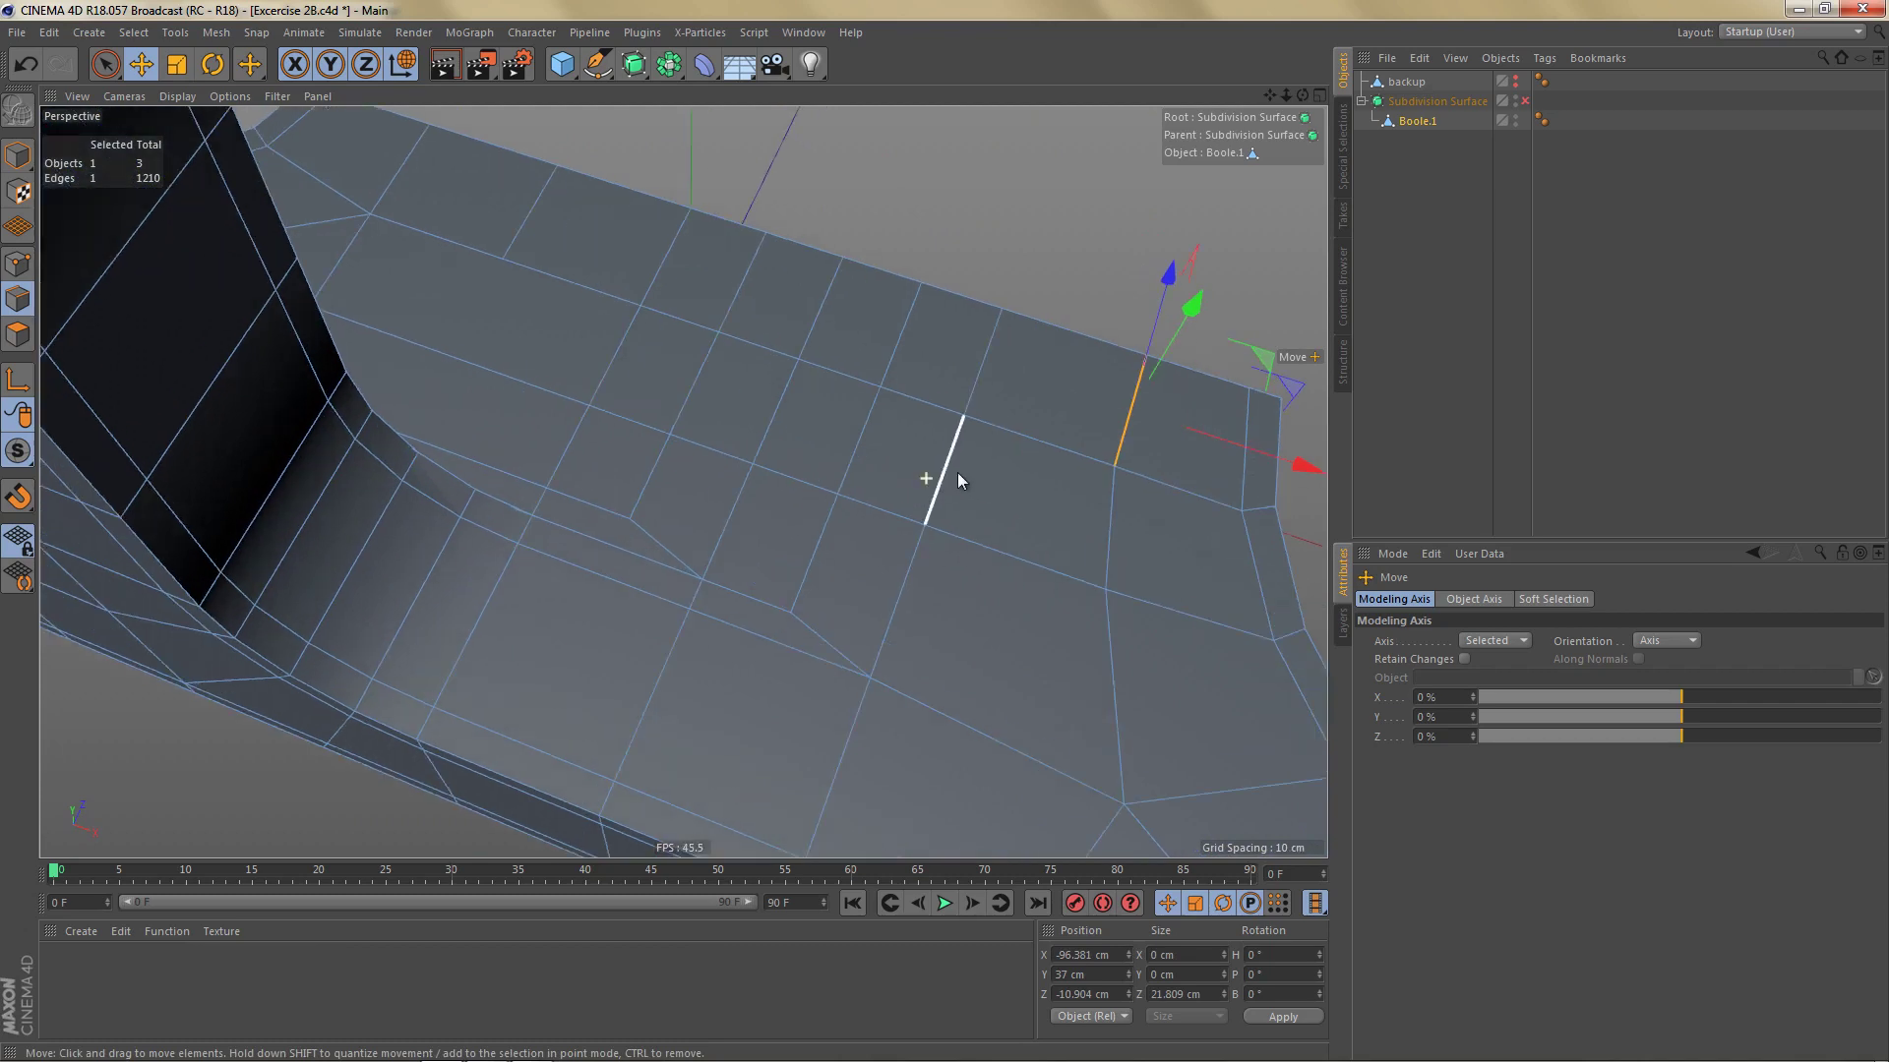
pyautogui.keyDown('alt'); pyautogui.moveTo(964, 471); pyautogui.dragTo(978, 482, button='middle'); pyautogui.keyUp('alt')
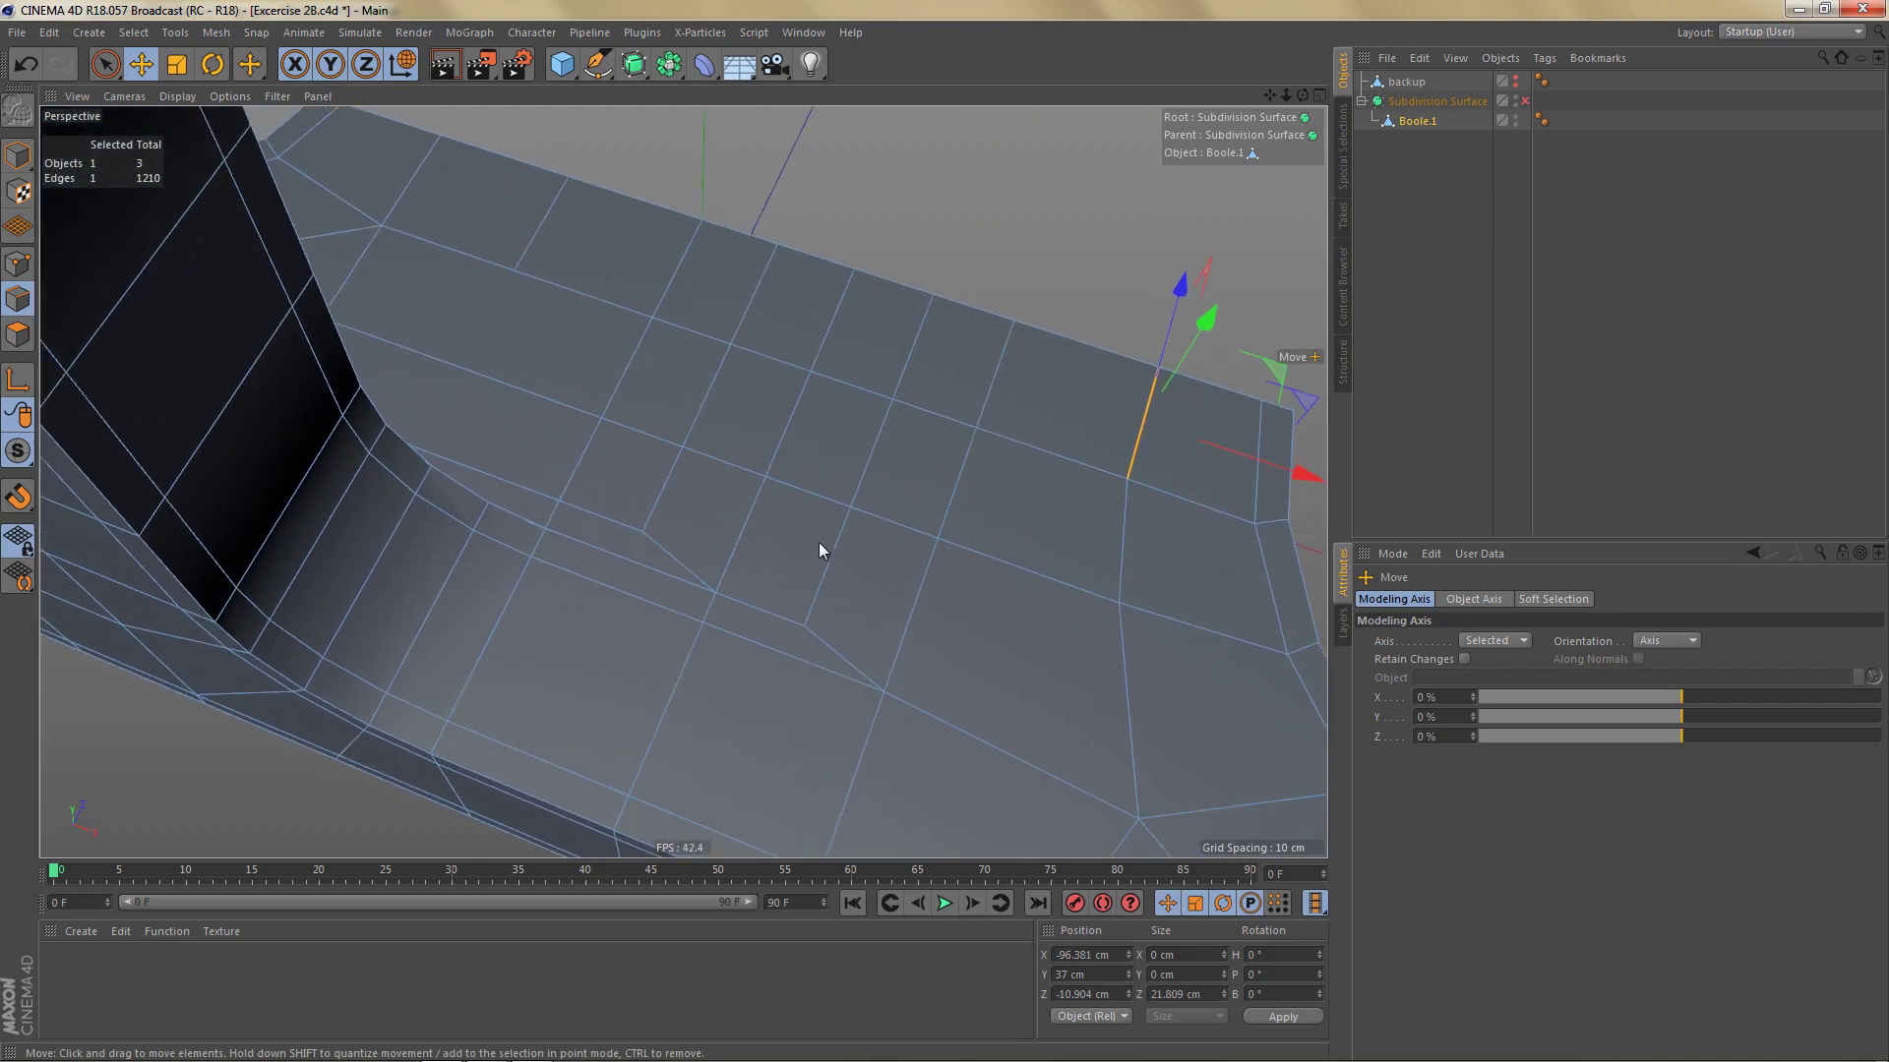
# Step: Move the three zigzag points beside the fillet one by one along Z toward the straightened line, about 3 to 7 cm each
pyautogui.press('Return')
pyautogui.press('Return')
pyautogui.press('space')
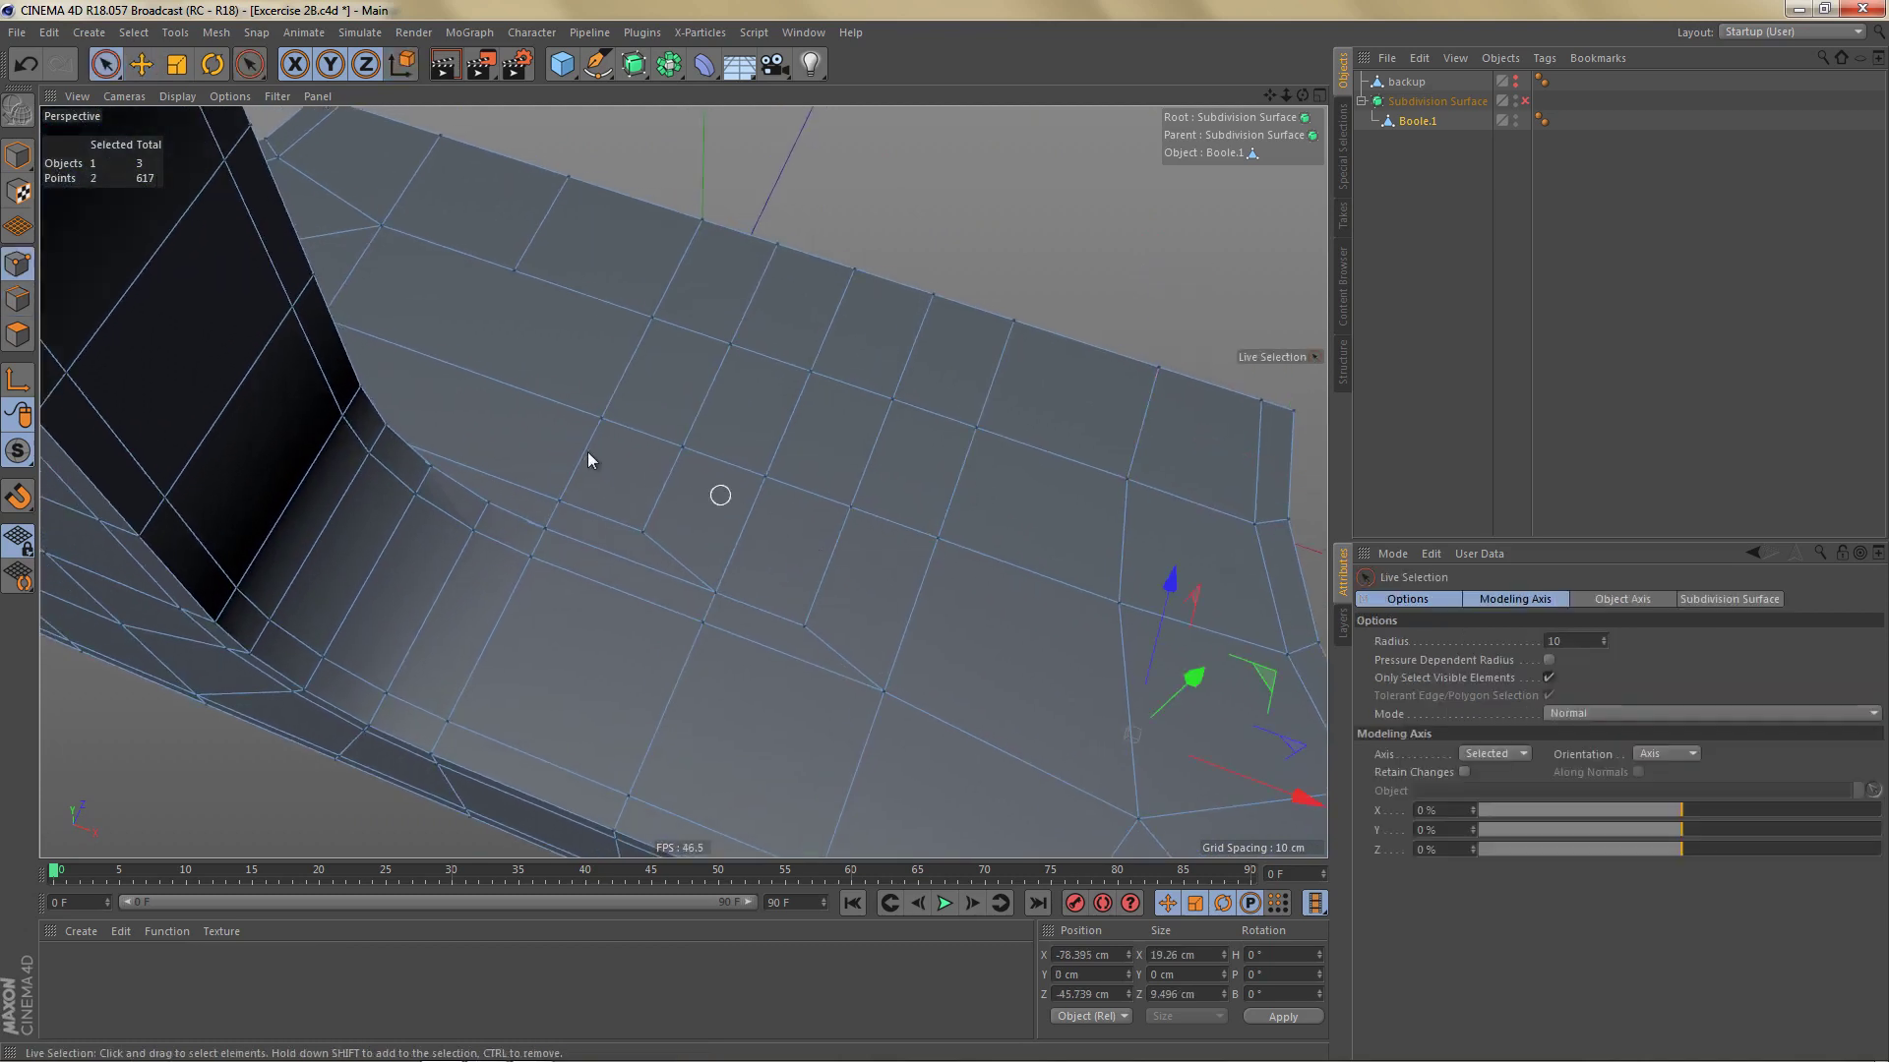
pyautogui.click(644, 533)
pyautogui.moveTo(712, 397); pyautogui.dragTo(719, 360)
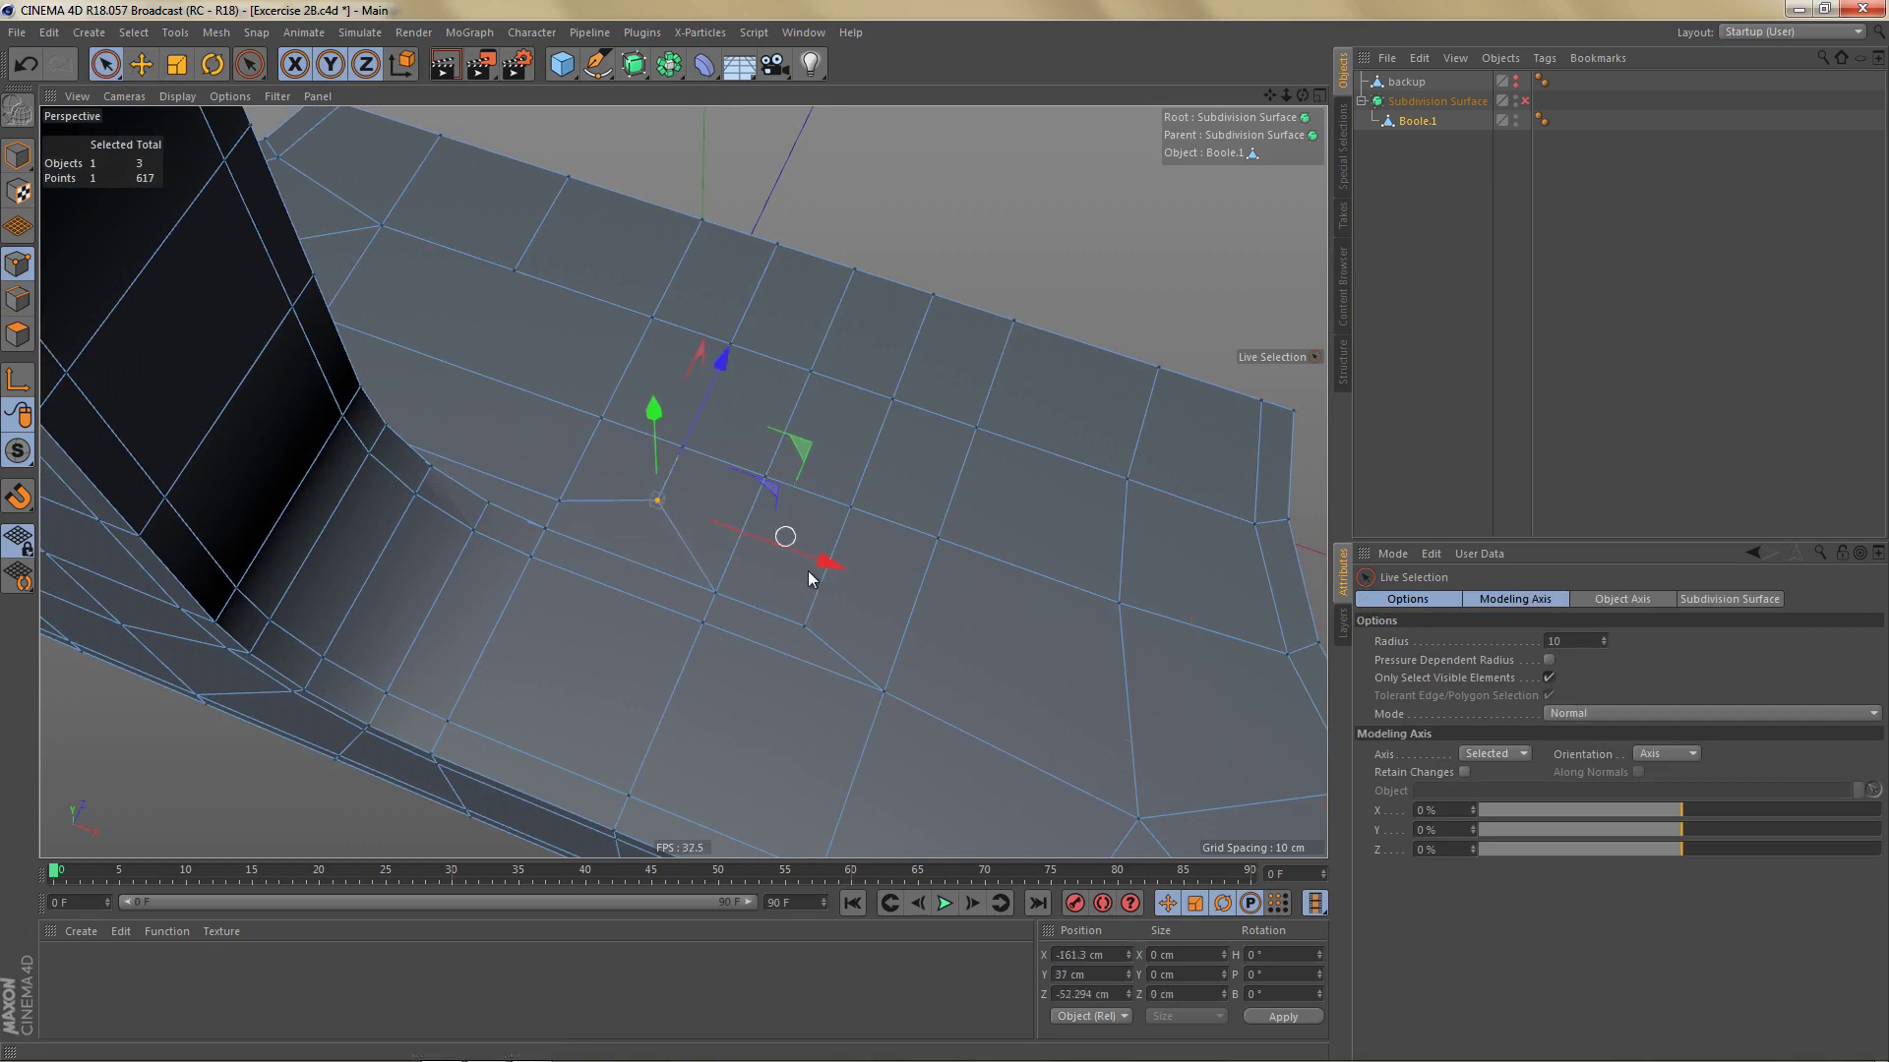
pyautogui.click(715, 594)
pyautogui.click(718, 586)
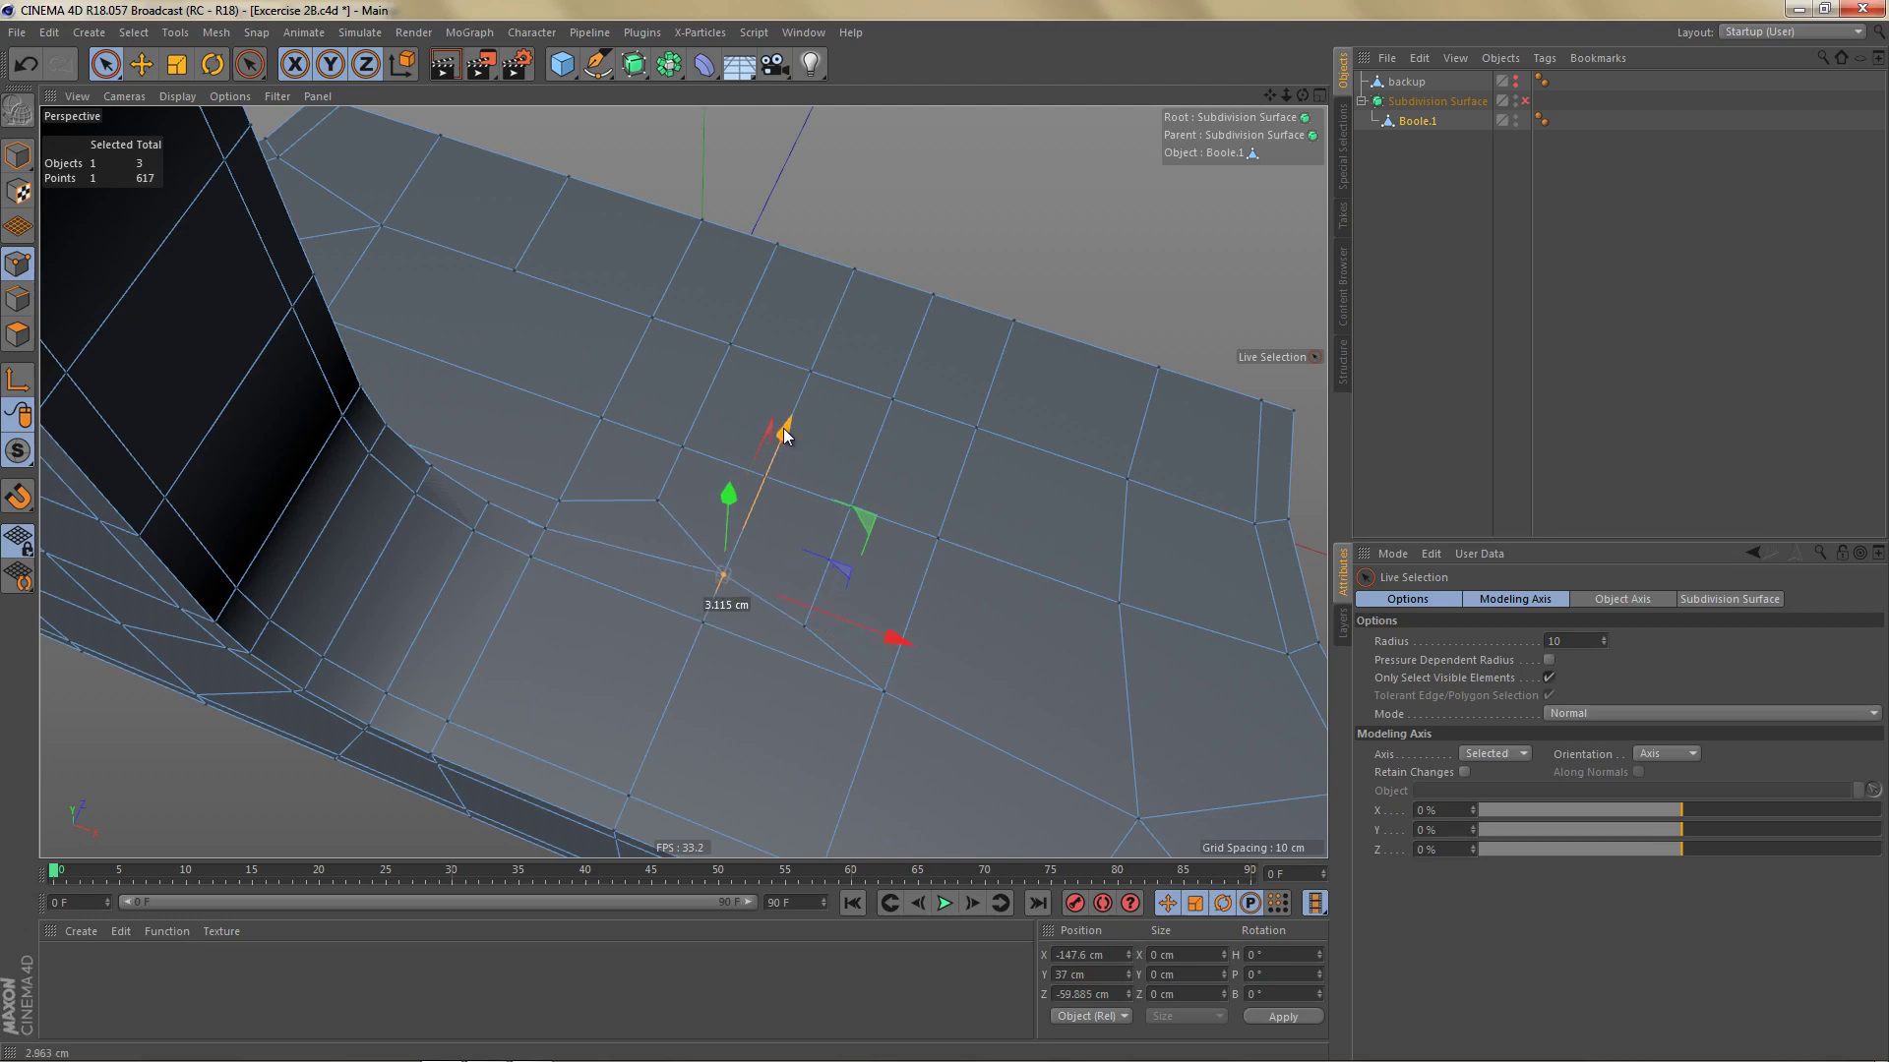
pyautogui.click(805, 627)
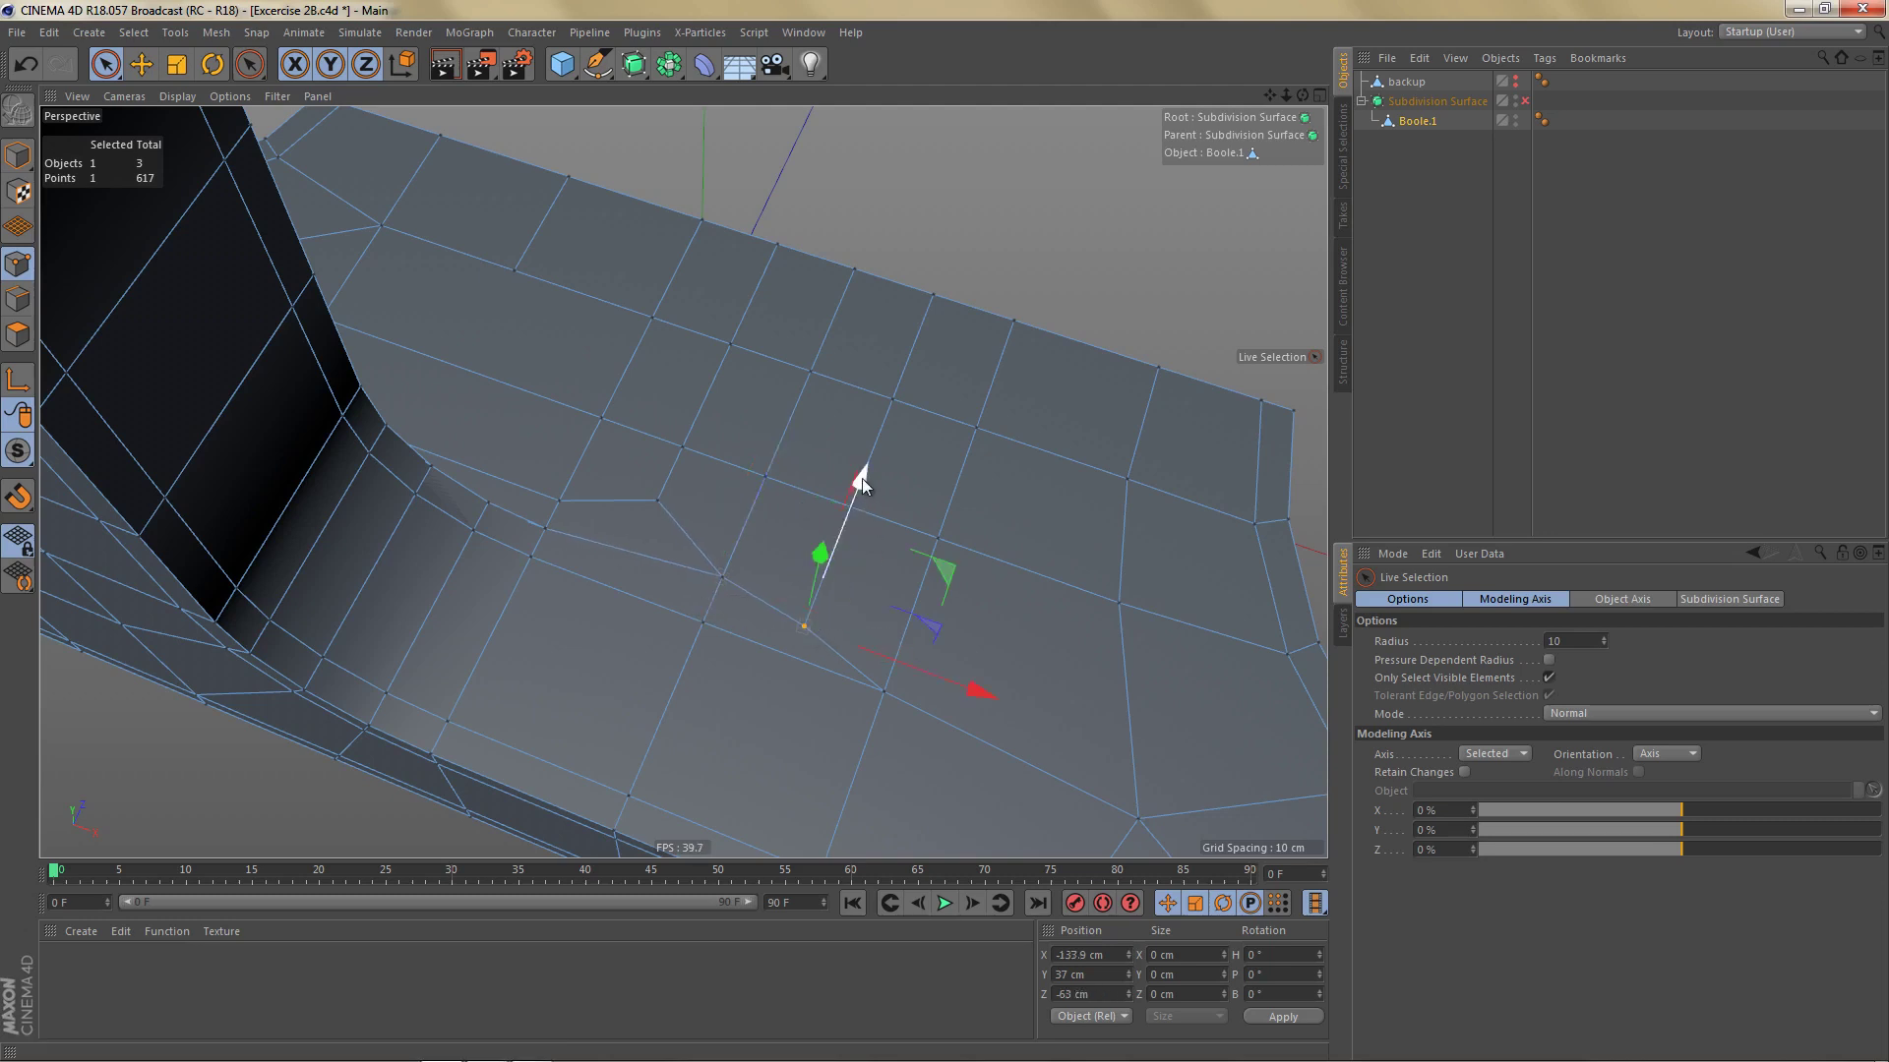
pyautogui.moveTo(860, 474); pyautogui.dragTo(867, 435)
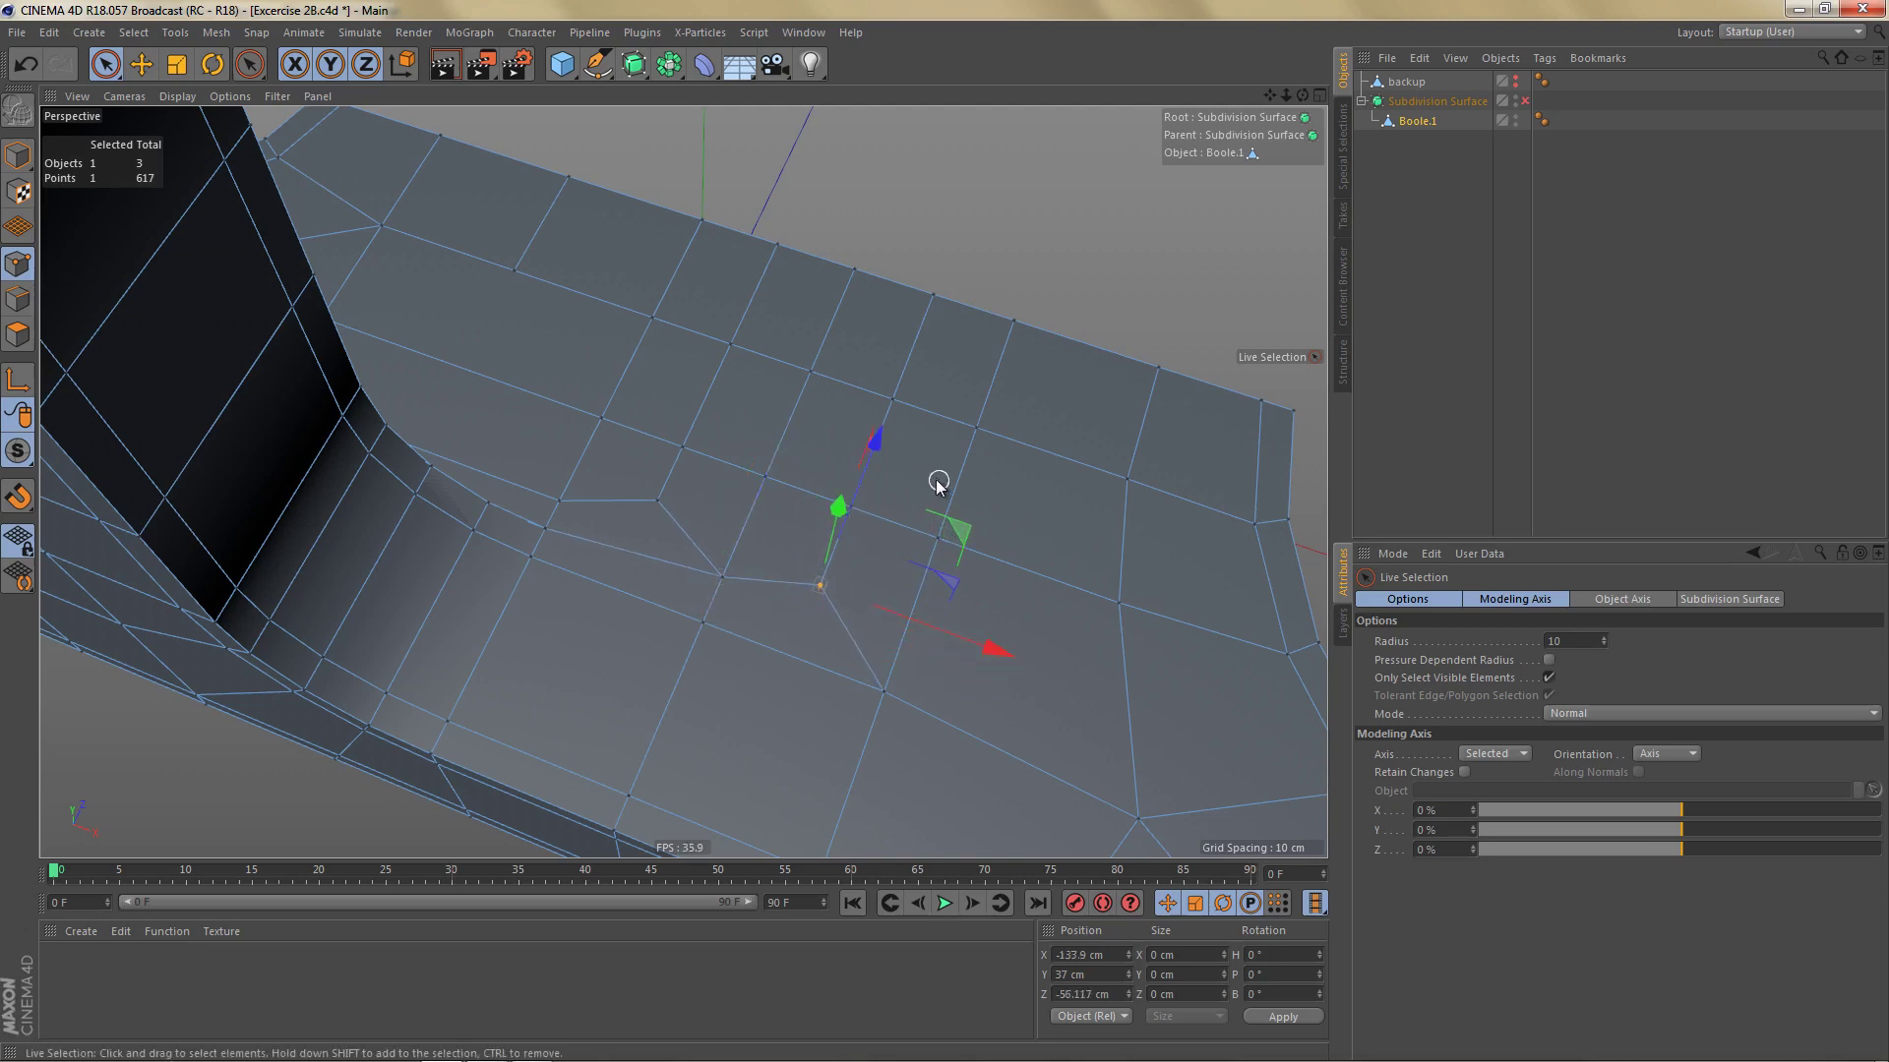
# Step: Space the outer strip's four crosswise edges more evenly and slide the inner row's four matching points about 7 cm along X toward the ring
pyautogui.press('Return')
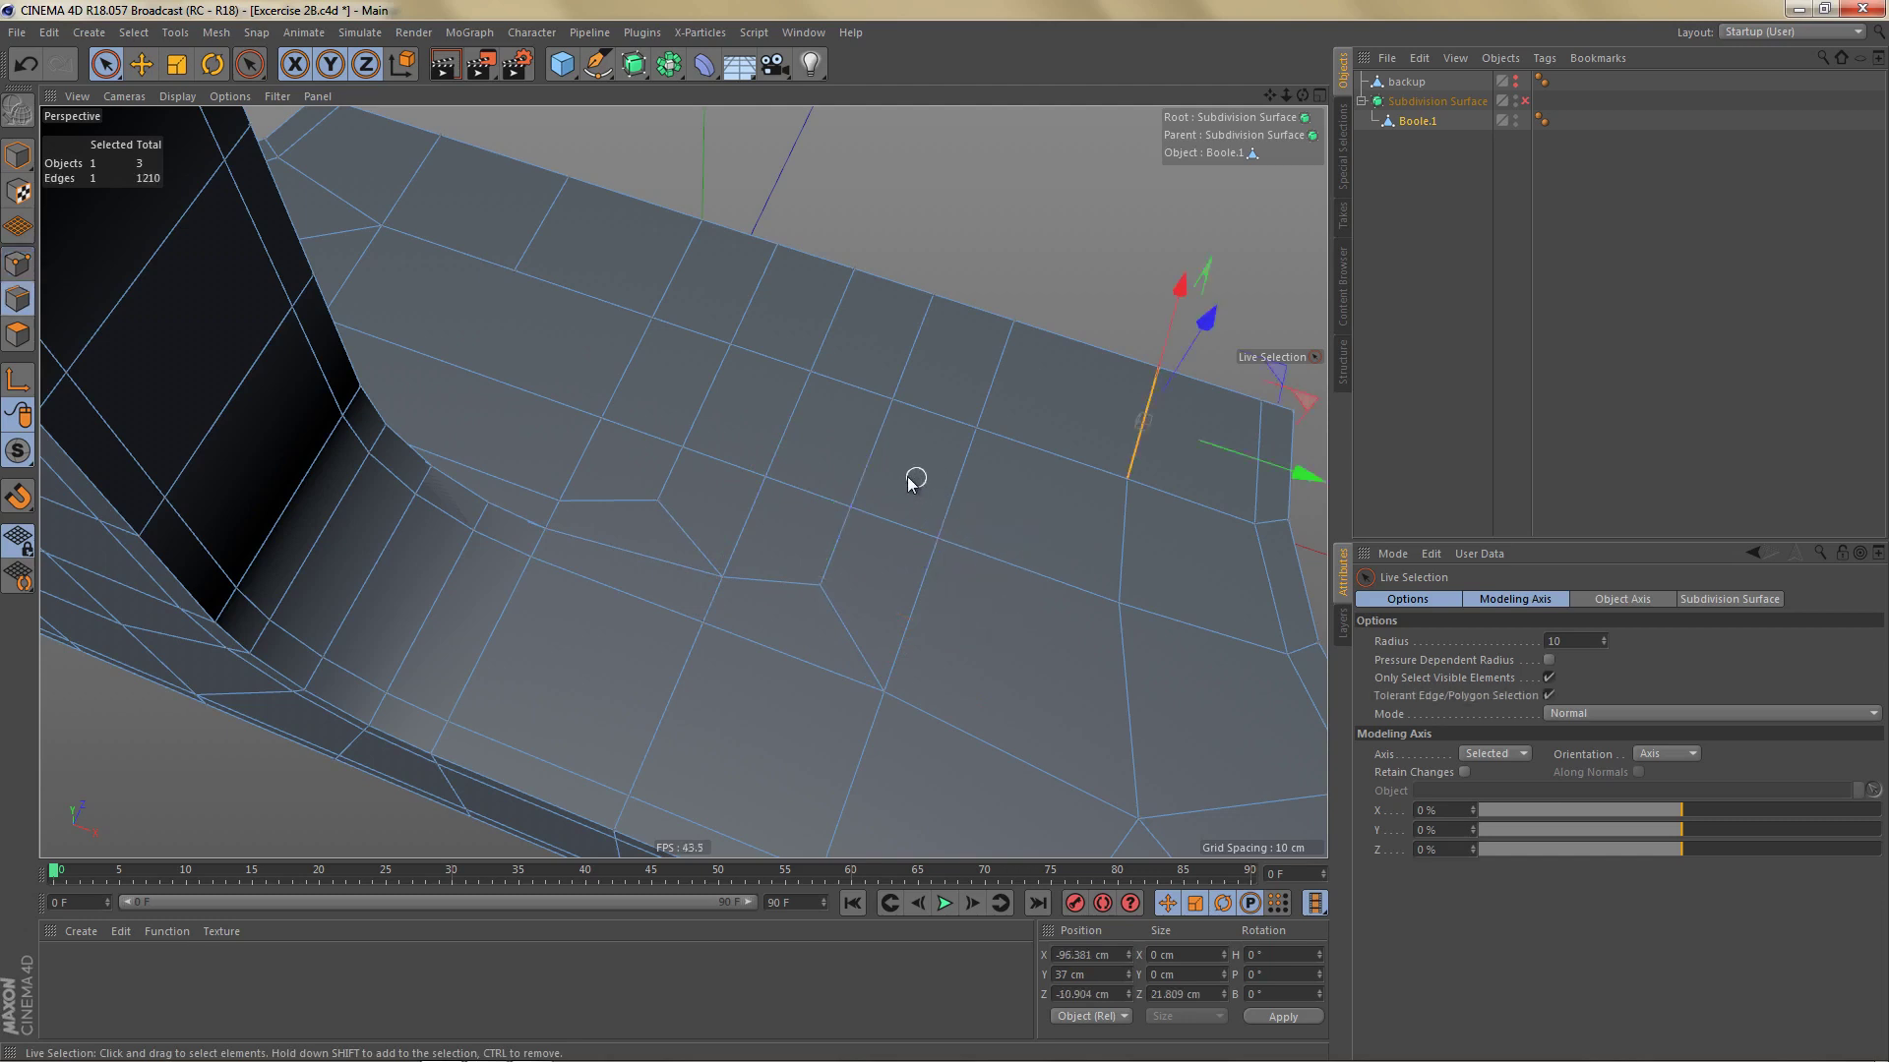
pyautogui.moveTo(754, 299)
pyautogui.mouseDown()
pyautogui.moveTo(1236, 451)
pyautogui.moveTo(1207, 456)
pyautogui.mouseUp()
pyautogui.keyDown('ctrl'); pyautogui.click(782, 307); pyautogui.keyUp('ctrl')
pyautogui.keyDown('ctrl'); pyautogui.click(876, 328); pyautogui.keyUp('ctrl')
pyautogui.click(1058, 386)
pyautogui.moveTo(682, 450); pyautogui.dragTo(1047, 569)
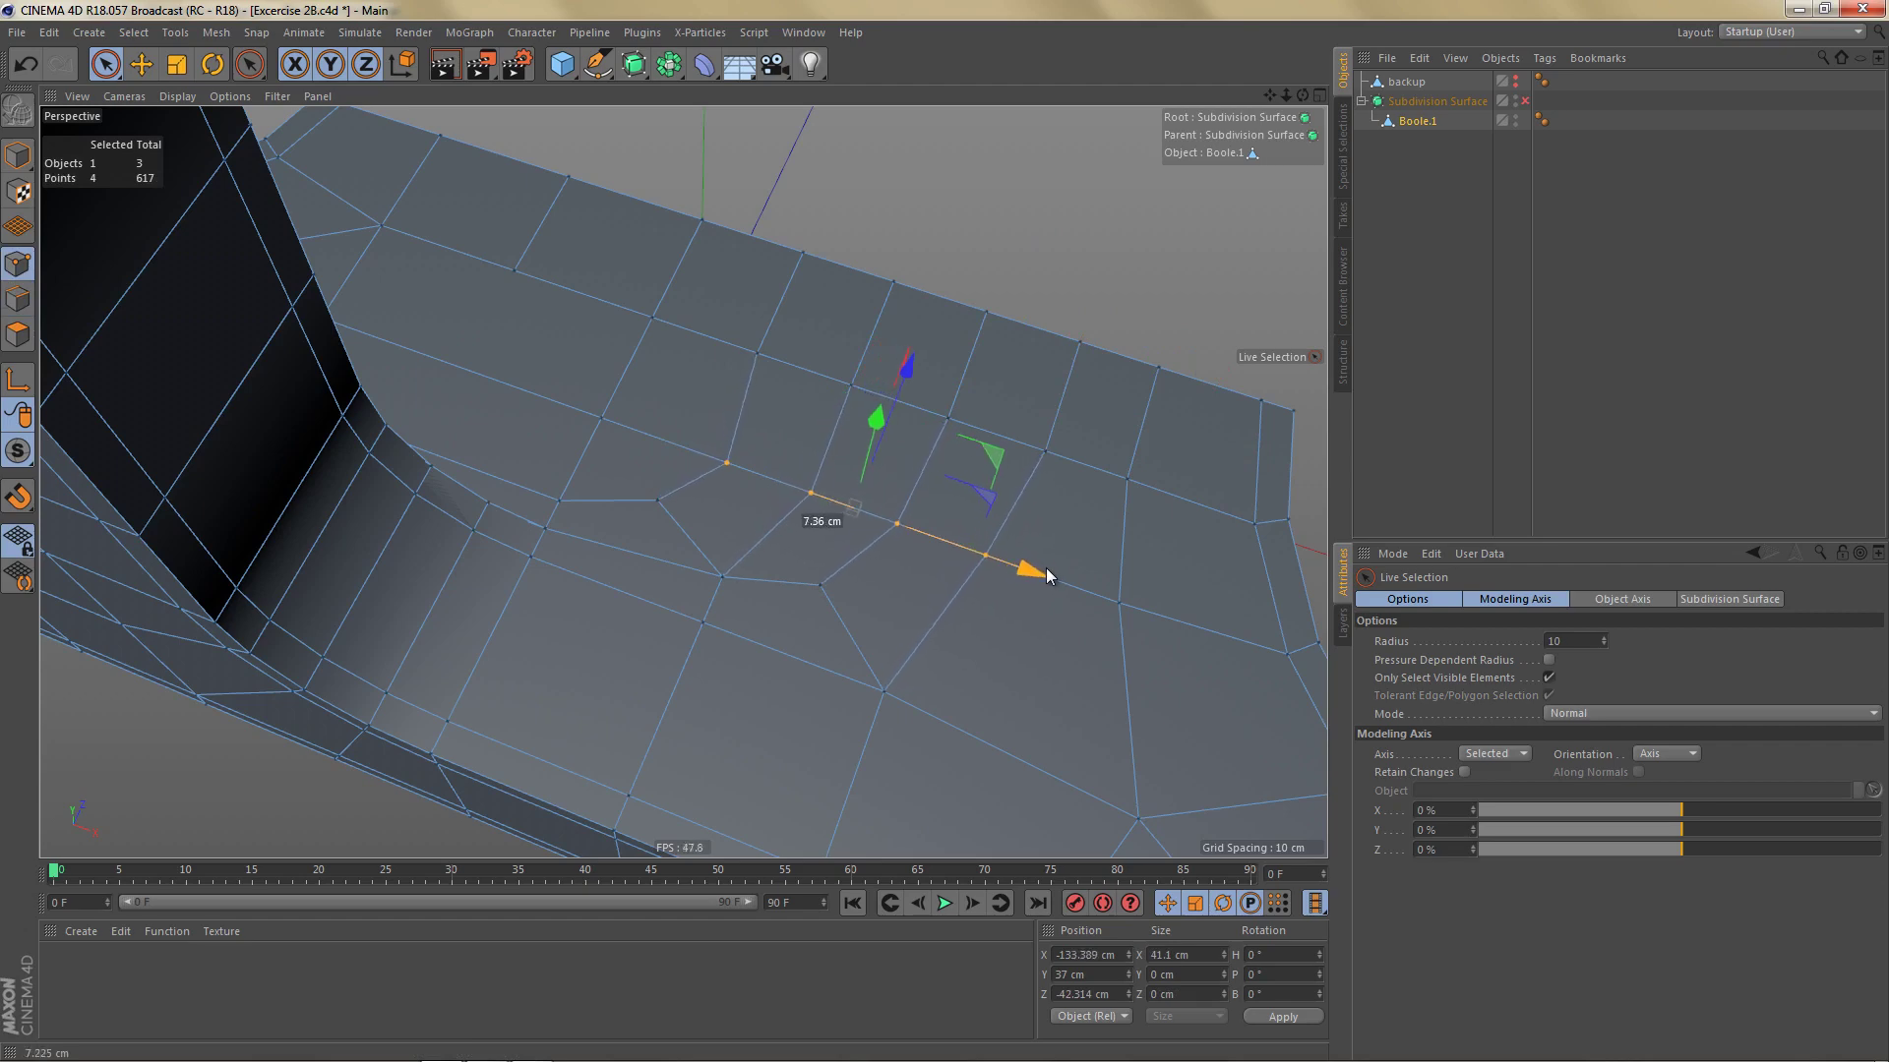
# Step: Select the two end points of the outer strip's crosswise edge behind those lines and shift them slightly along X
pyautogui.scroll(-3, 866, 499)
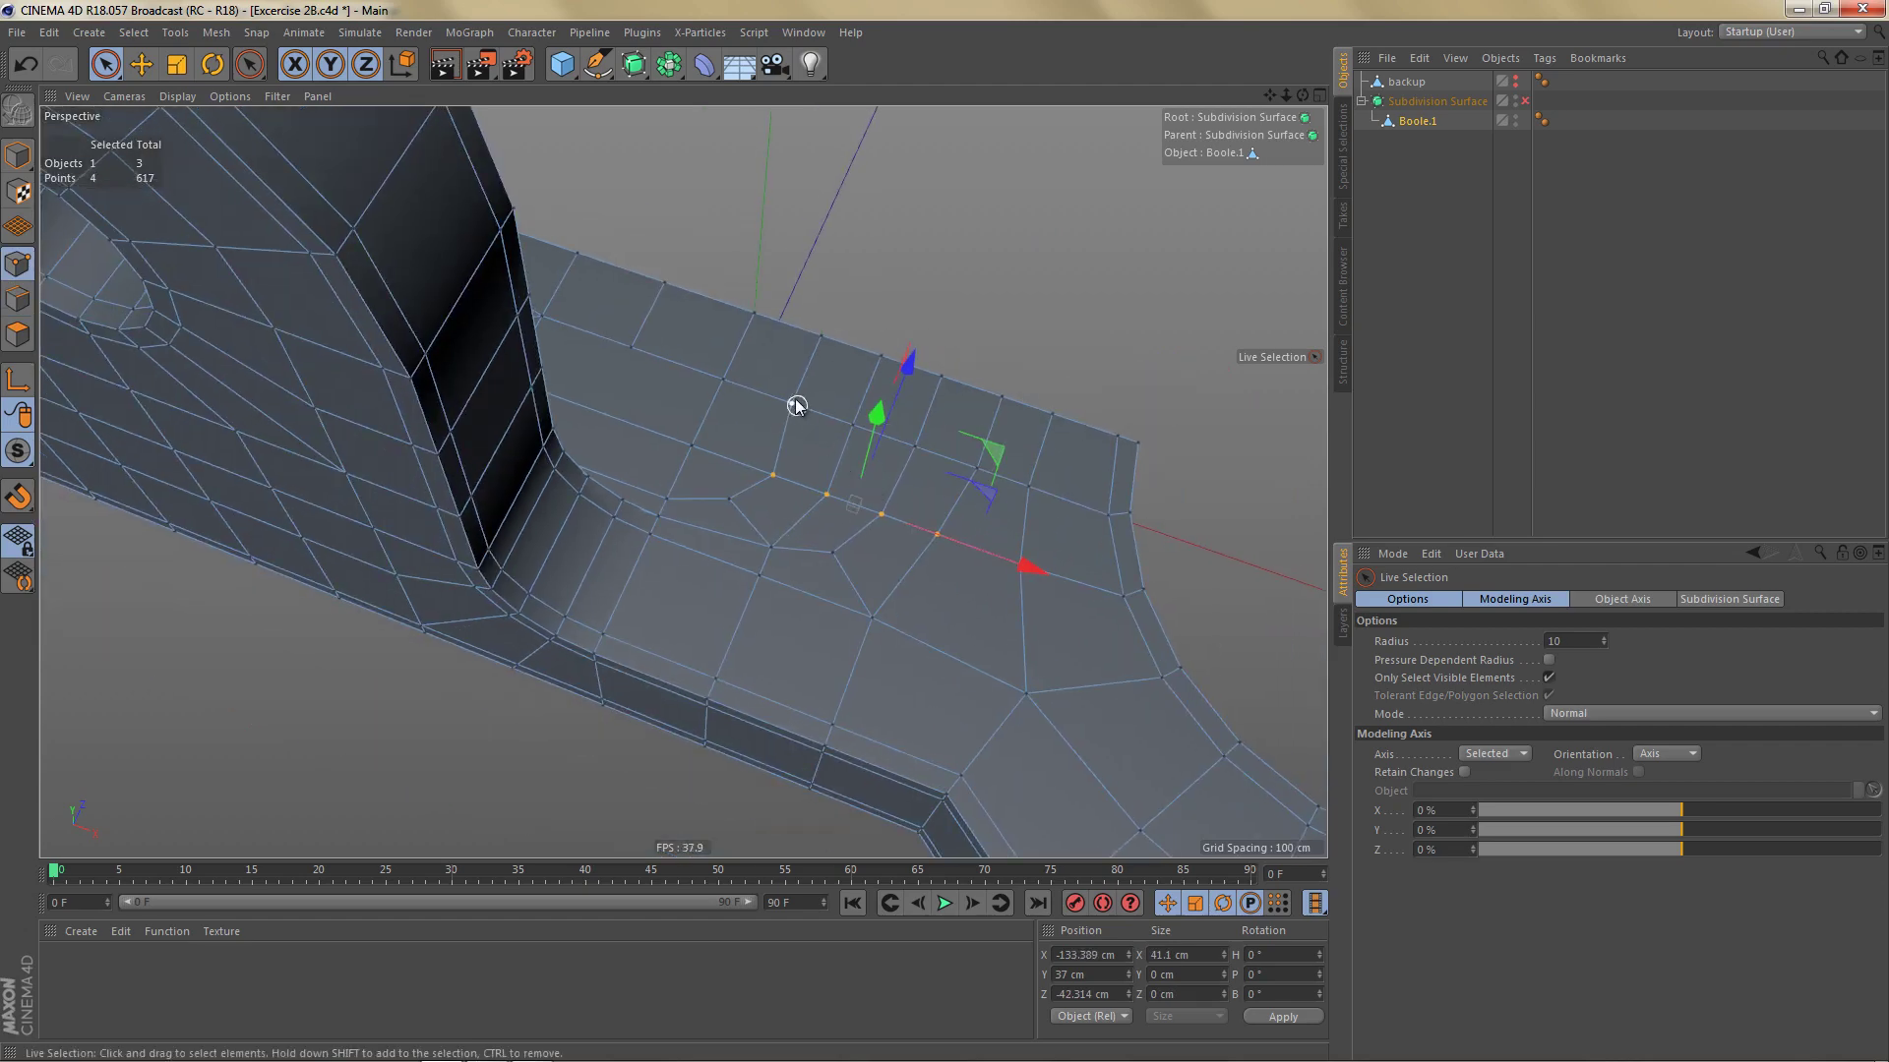
pyautogui.moveTo(792, 404); pyautogui.dragTo(824, 336)
pyautogui.moveTo(983, 435); pyautogui.dragTo(991, 434)
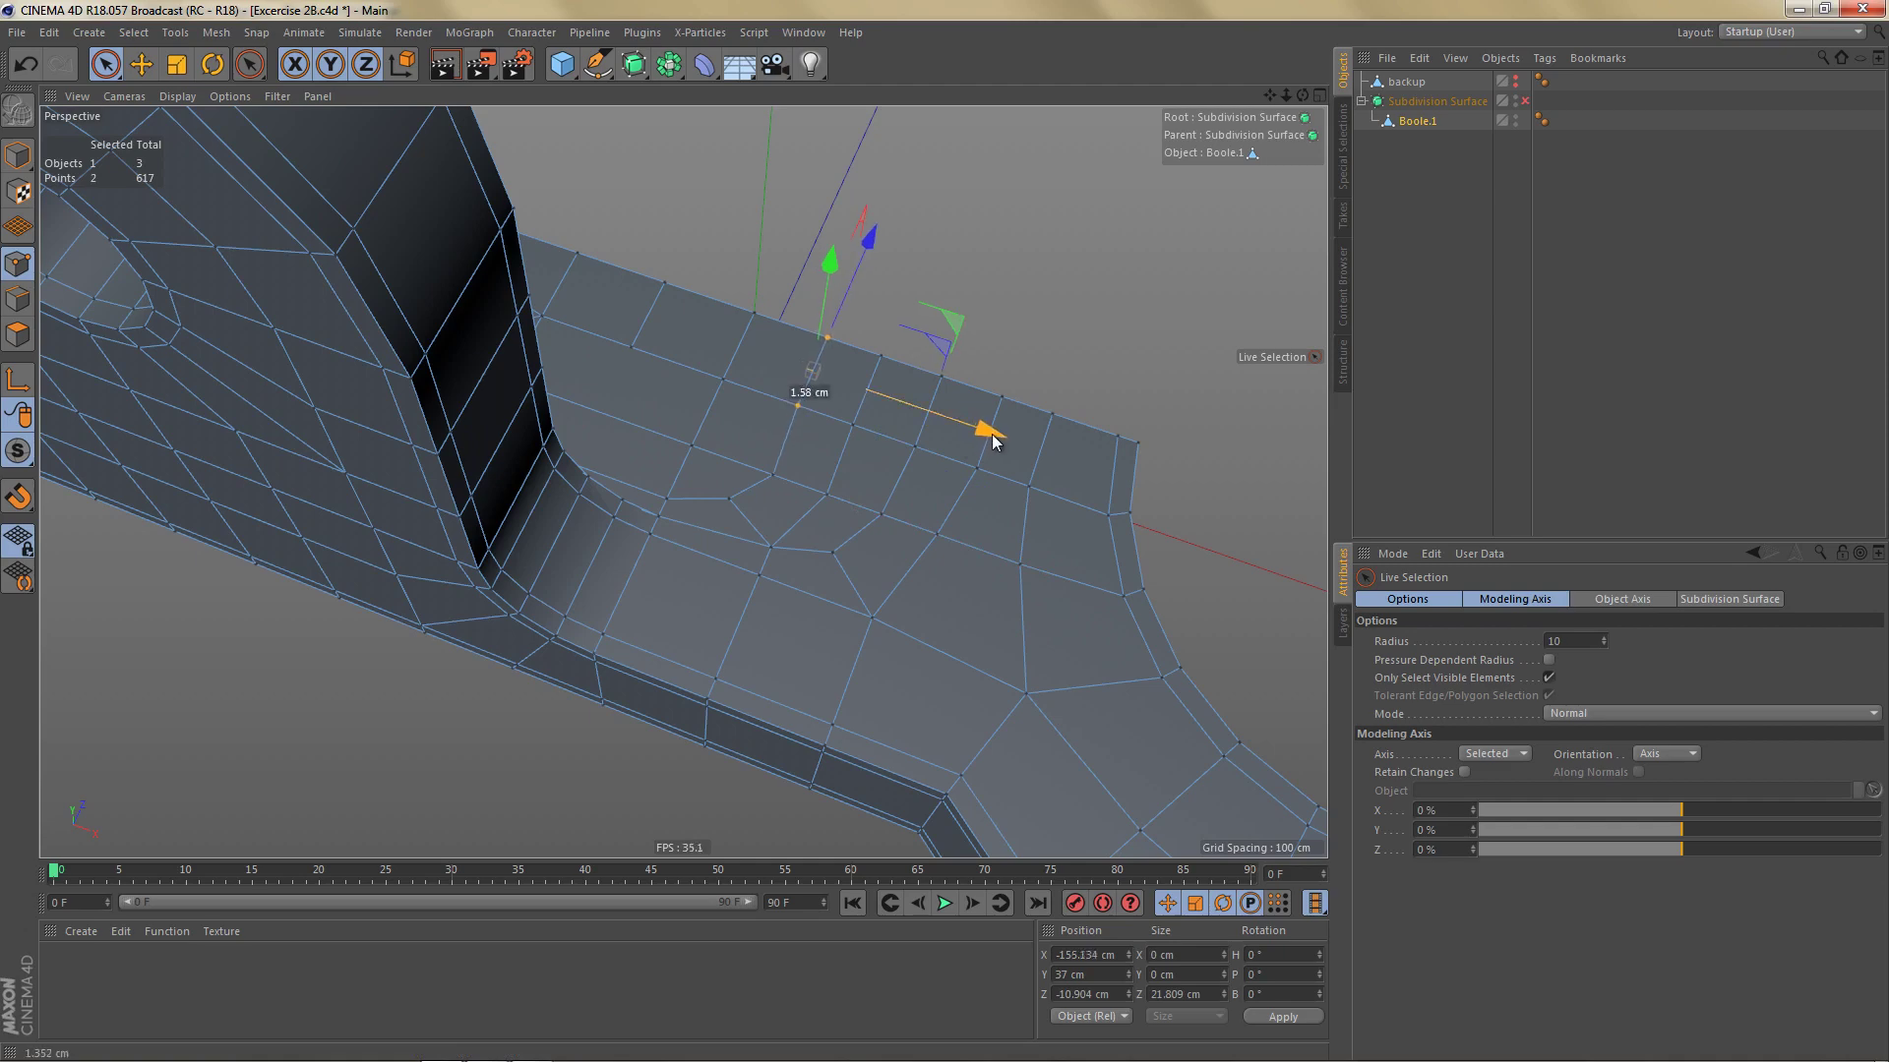
# Step: Preview the bracket with Subdivision Surface smoothing, switch it off again, and examine the base's edge flow near the wall and notch
pyautogui.keyDown('alt'); pyautogui.moveTo(934, 495); pyautogui.dragTo(764, 464); pyautogui.keyUp('alt')
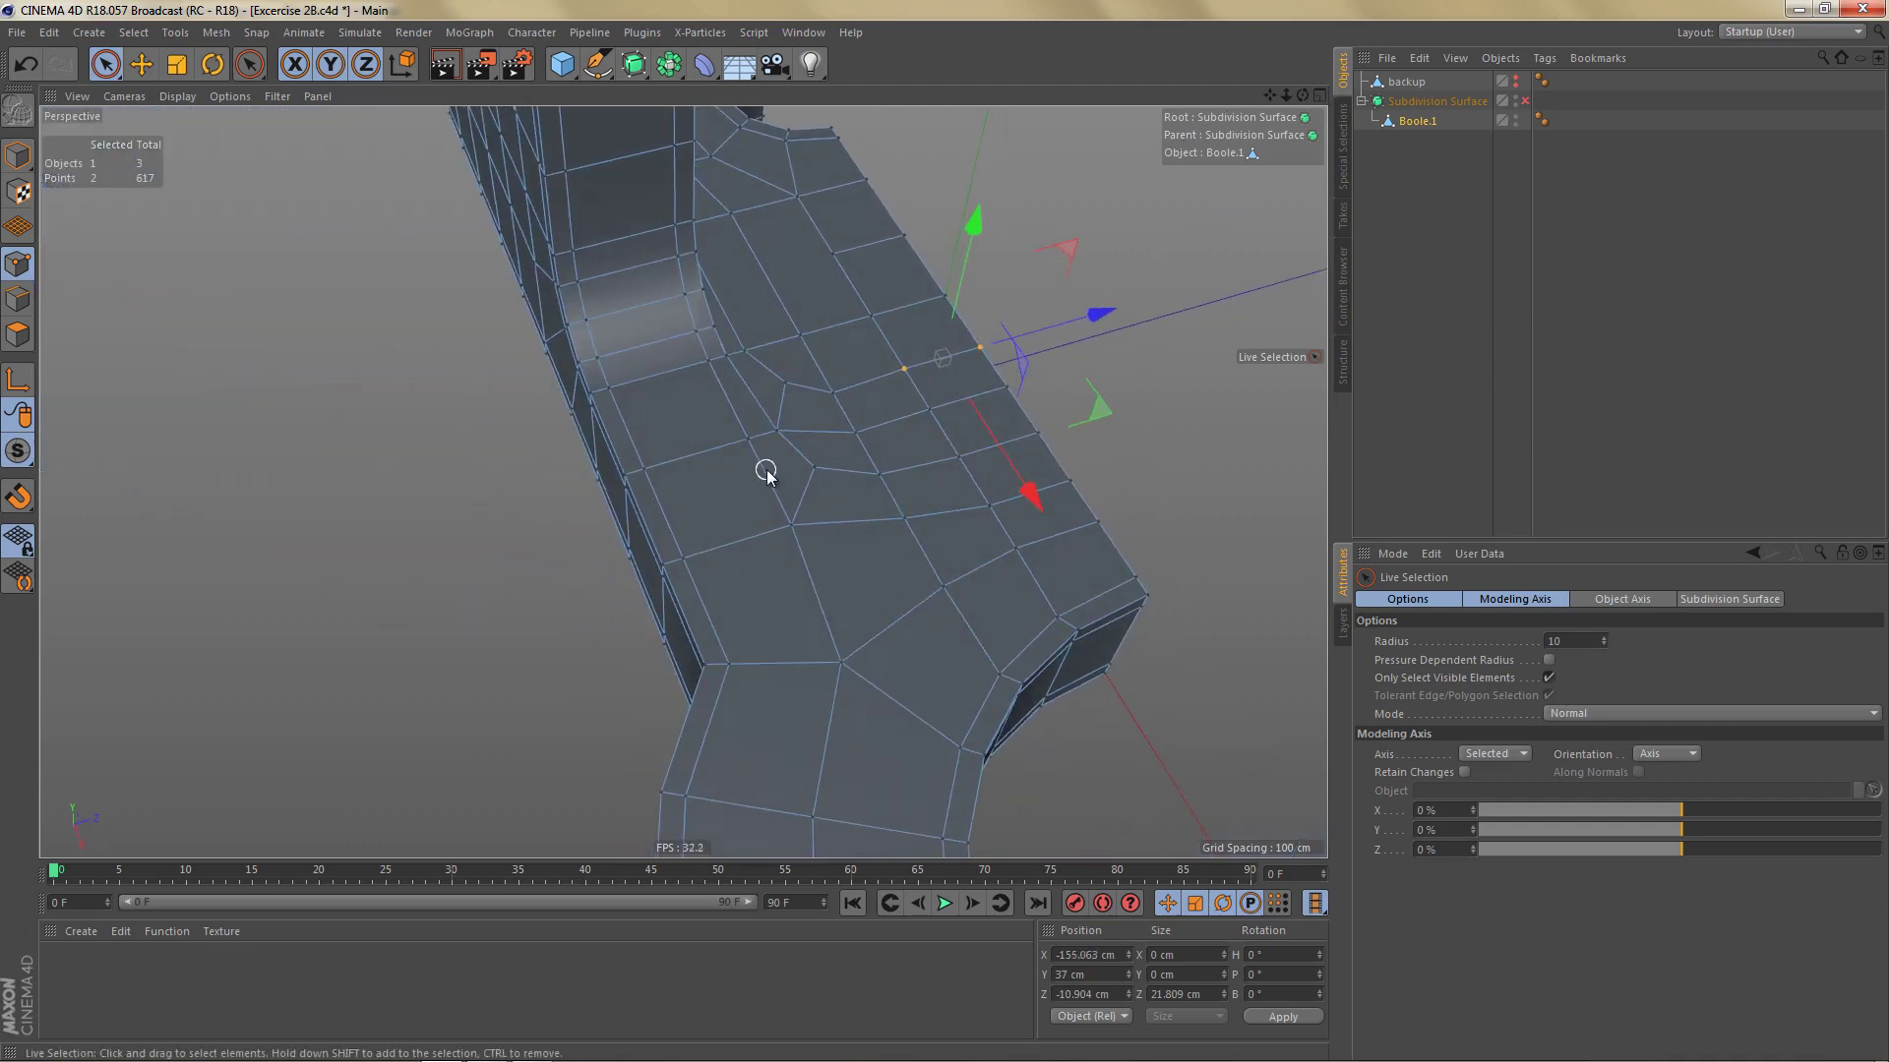
pyautogui.press('q')
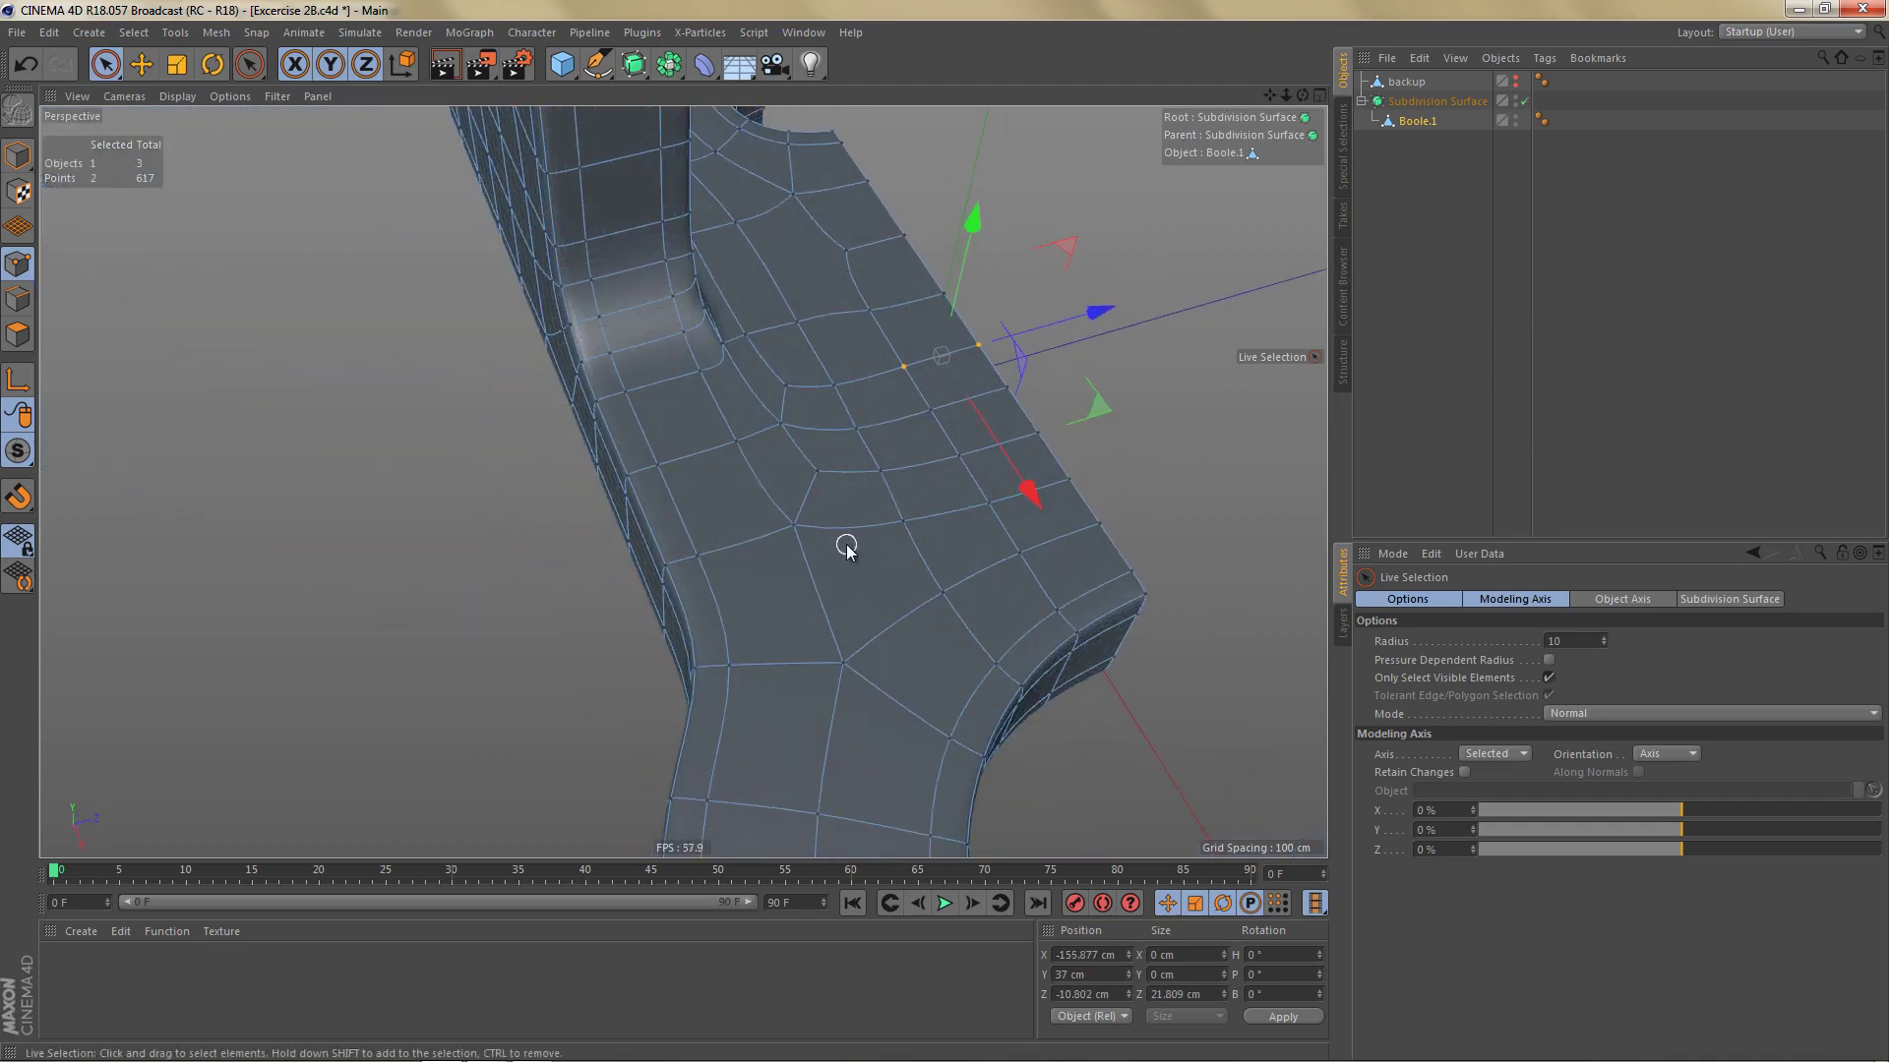
pyautogui.press('Return')
pyautogui.moveTo(870, 513)
pyautogui.keyDown('alt'); pyautogui.mouseDown()
pyautogui.moveTo(935, 438)
pyautogui.moveTo(866, 505)
pyautogui.moveTo(665, 441)
pyautogui.moveTo(801, 515)
pyautogui.moveTo(1005, 393)
pyautogui.moveTo(876, 509)
pyautogui.moveTo(887, 524)
pyautogui.mouseUp(); pyautogui.keyUp('alt')
pyautogui.press('q')
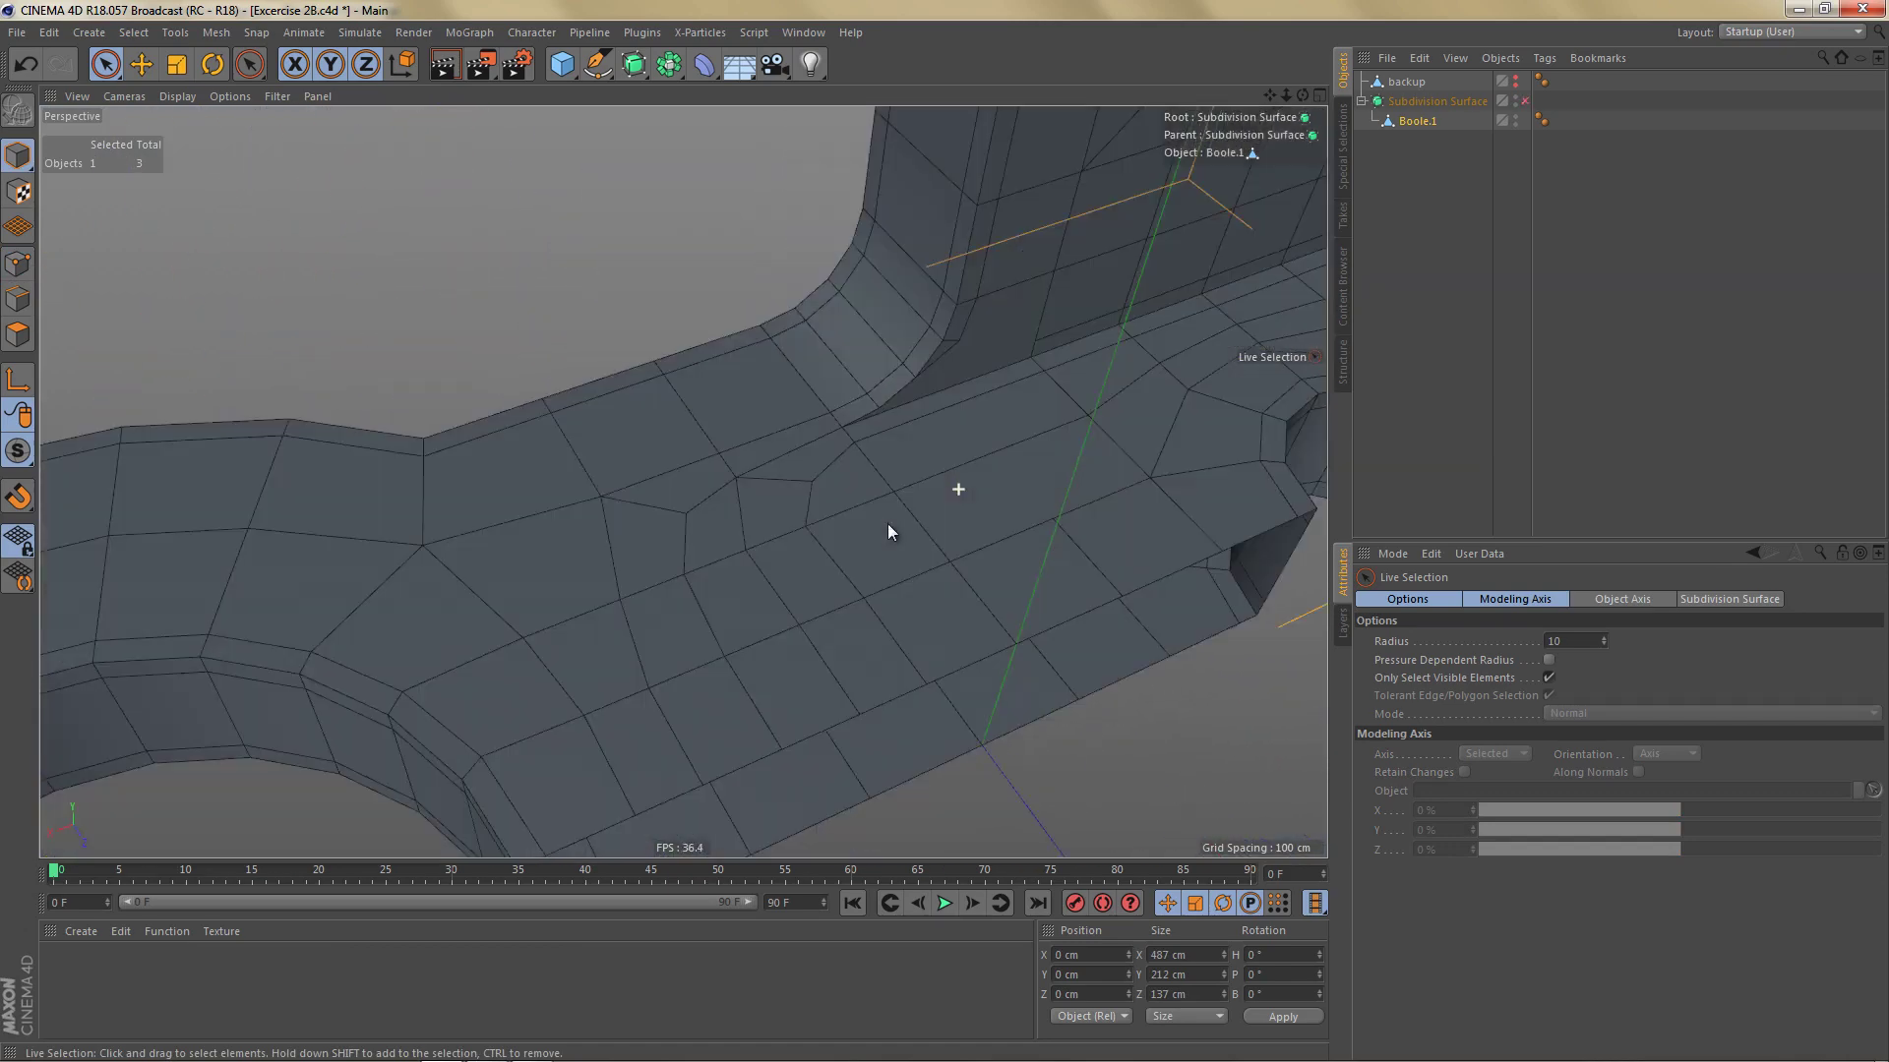
pyautogui.click(1414, 118)
pyautogui.keyDown('alt'); pyautogui.moveTo(1020, 514); pyautogui.dragTo(876, 577, button='middle'); pyautogui.keyUp('alt')
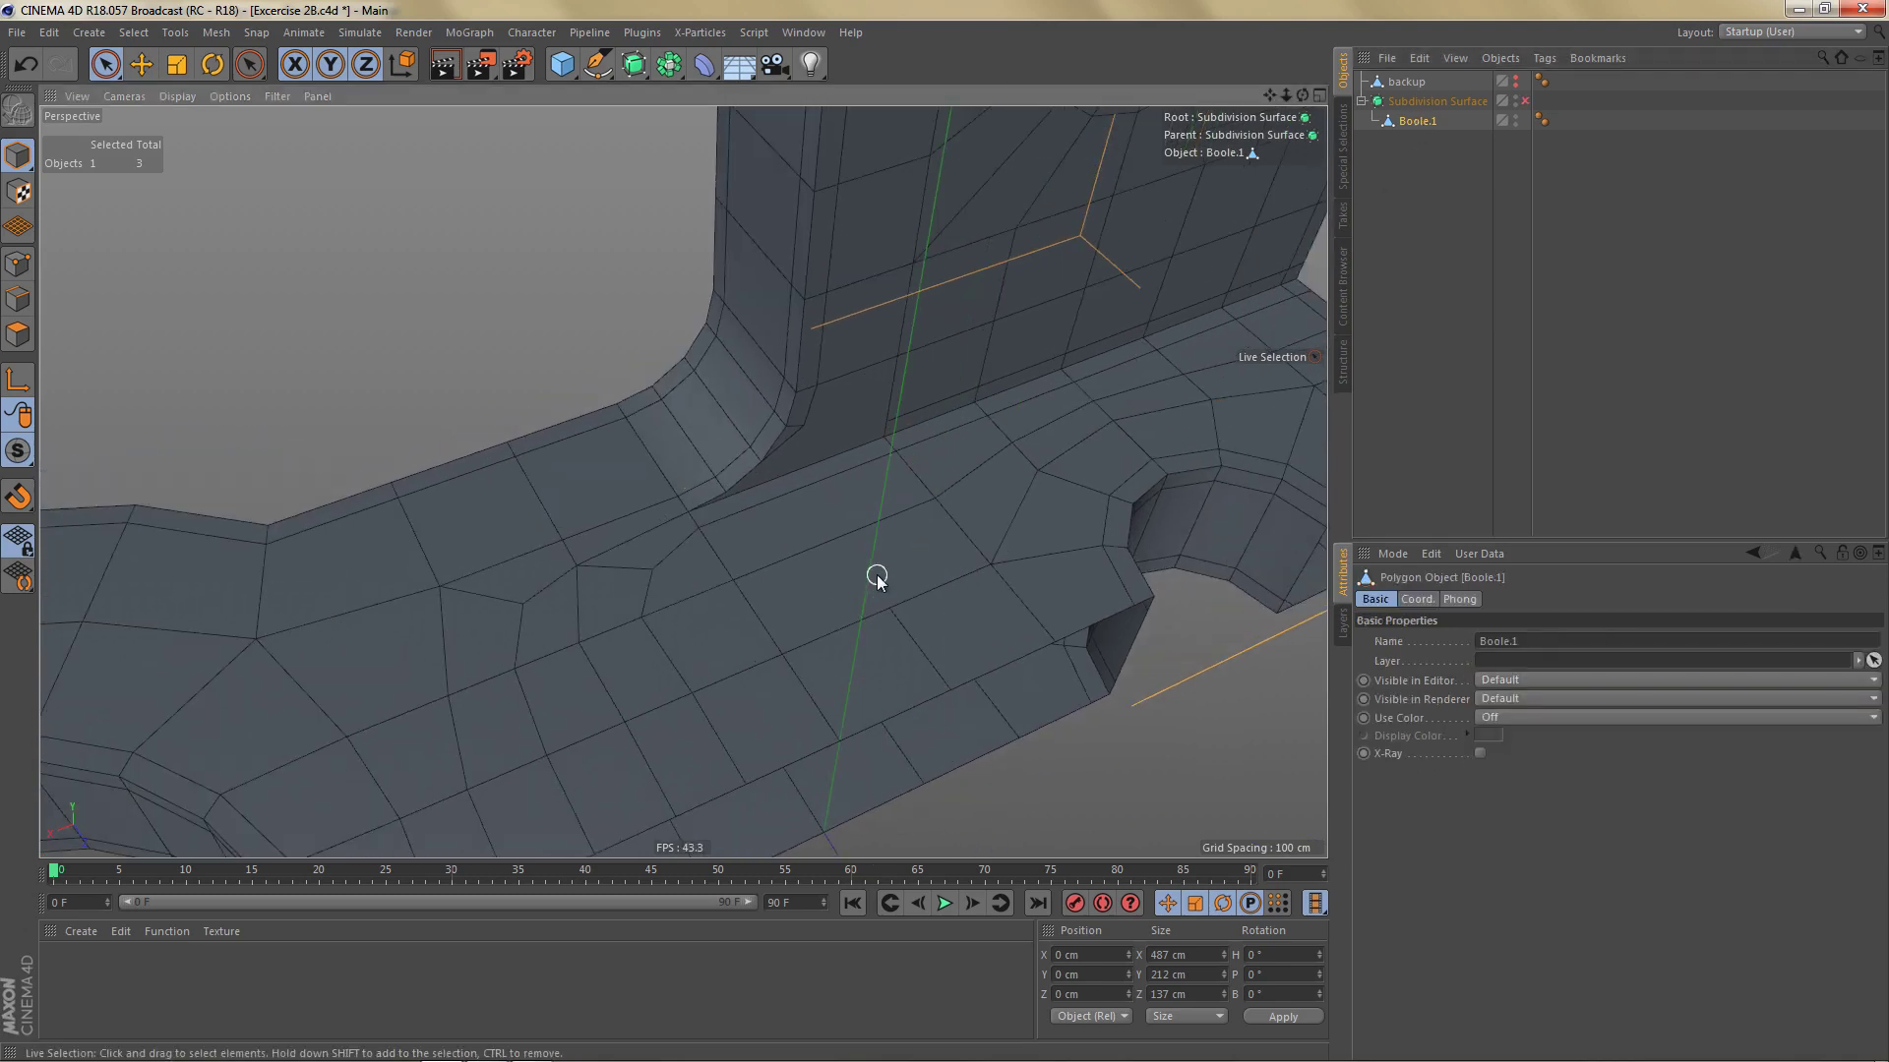
# Step: Select and dissolve the short leftover crosswise edge in the middle of the base's upper side near the notch
pyautogui.press('Return')
pyautogui.keyDown('alt'); pyautogui.moveTo(880, 528); pyautogui.dragTo(836, 437, button='right'); pyautogui.keyUp('alt')
pyautogui.click(836, 438)
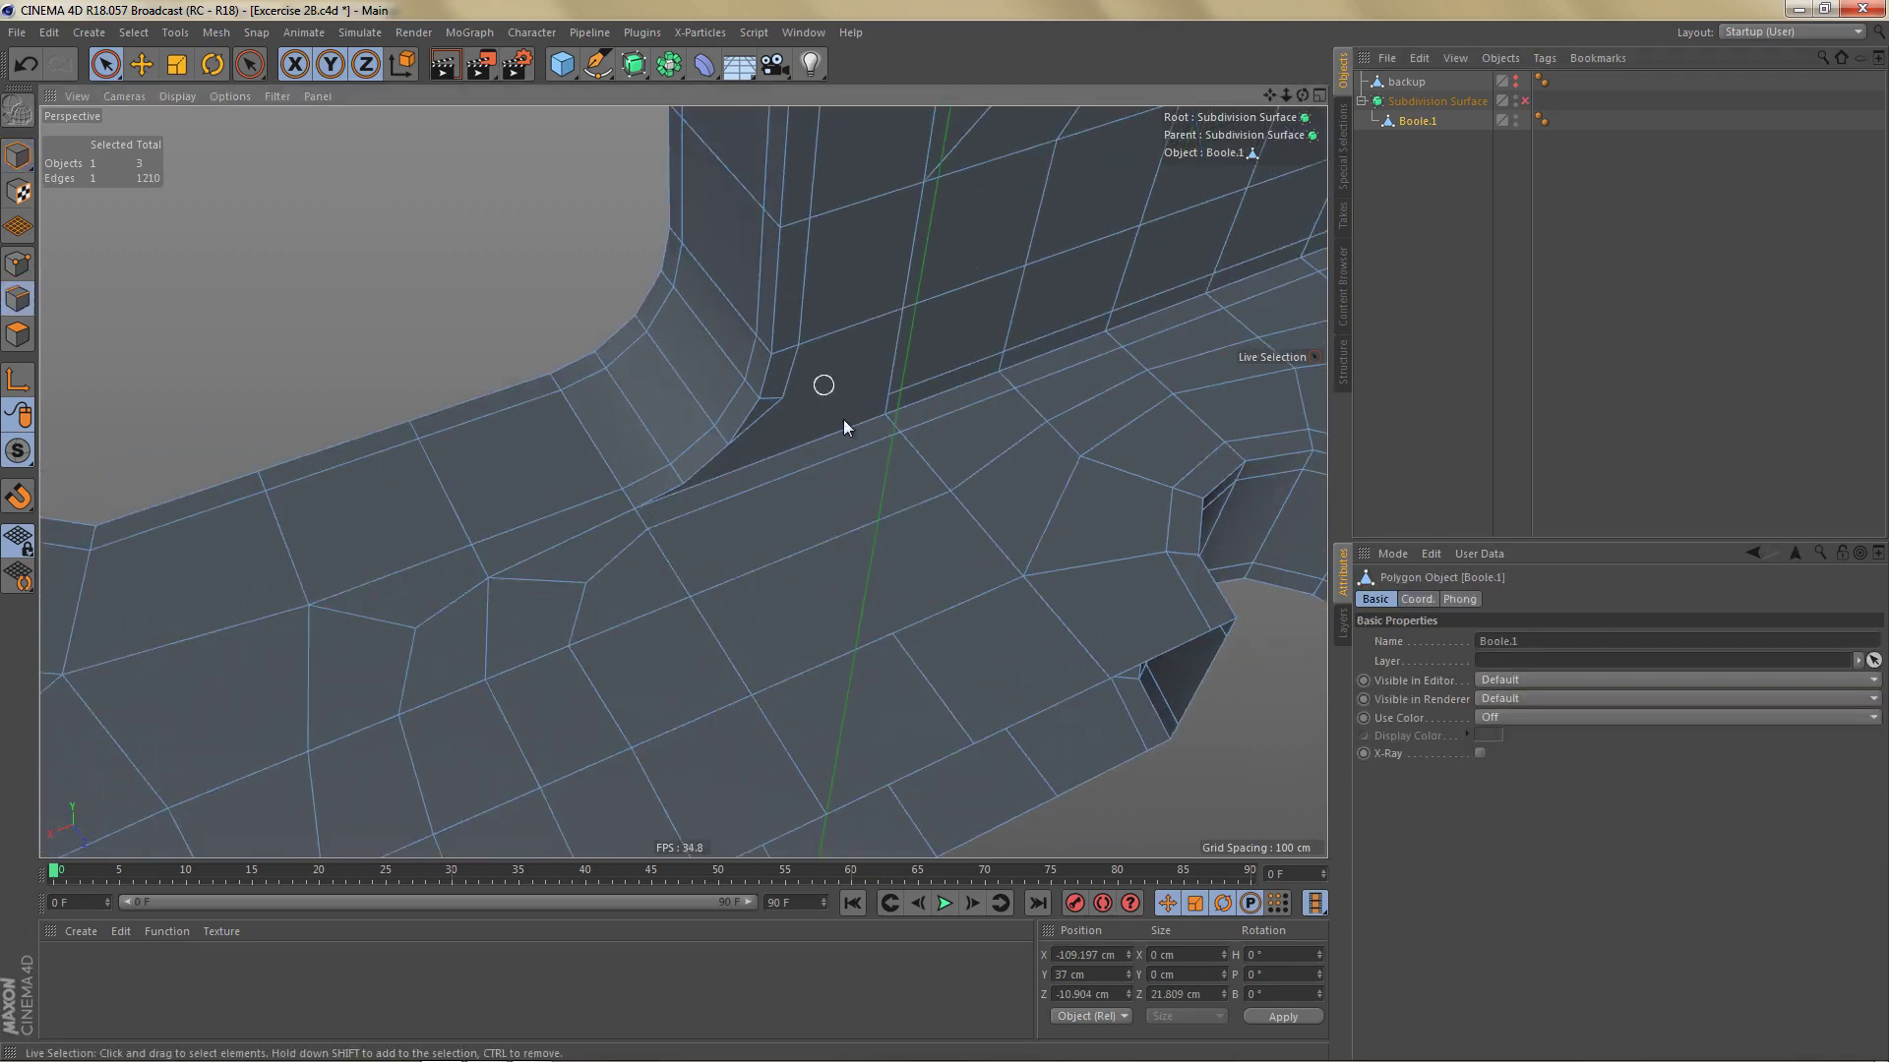
pyautogui.moveTo(902, 535)
pyautogui.keyDown('alt'); pyautogui.mouseDown()
pyautogui.moveTo(821, 529)
pyautogui.moveTo(919, 569)
pyautogui.mouseUp(); pyautogui.keyUp('alt')
pyautogui.click(875, 707)
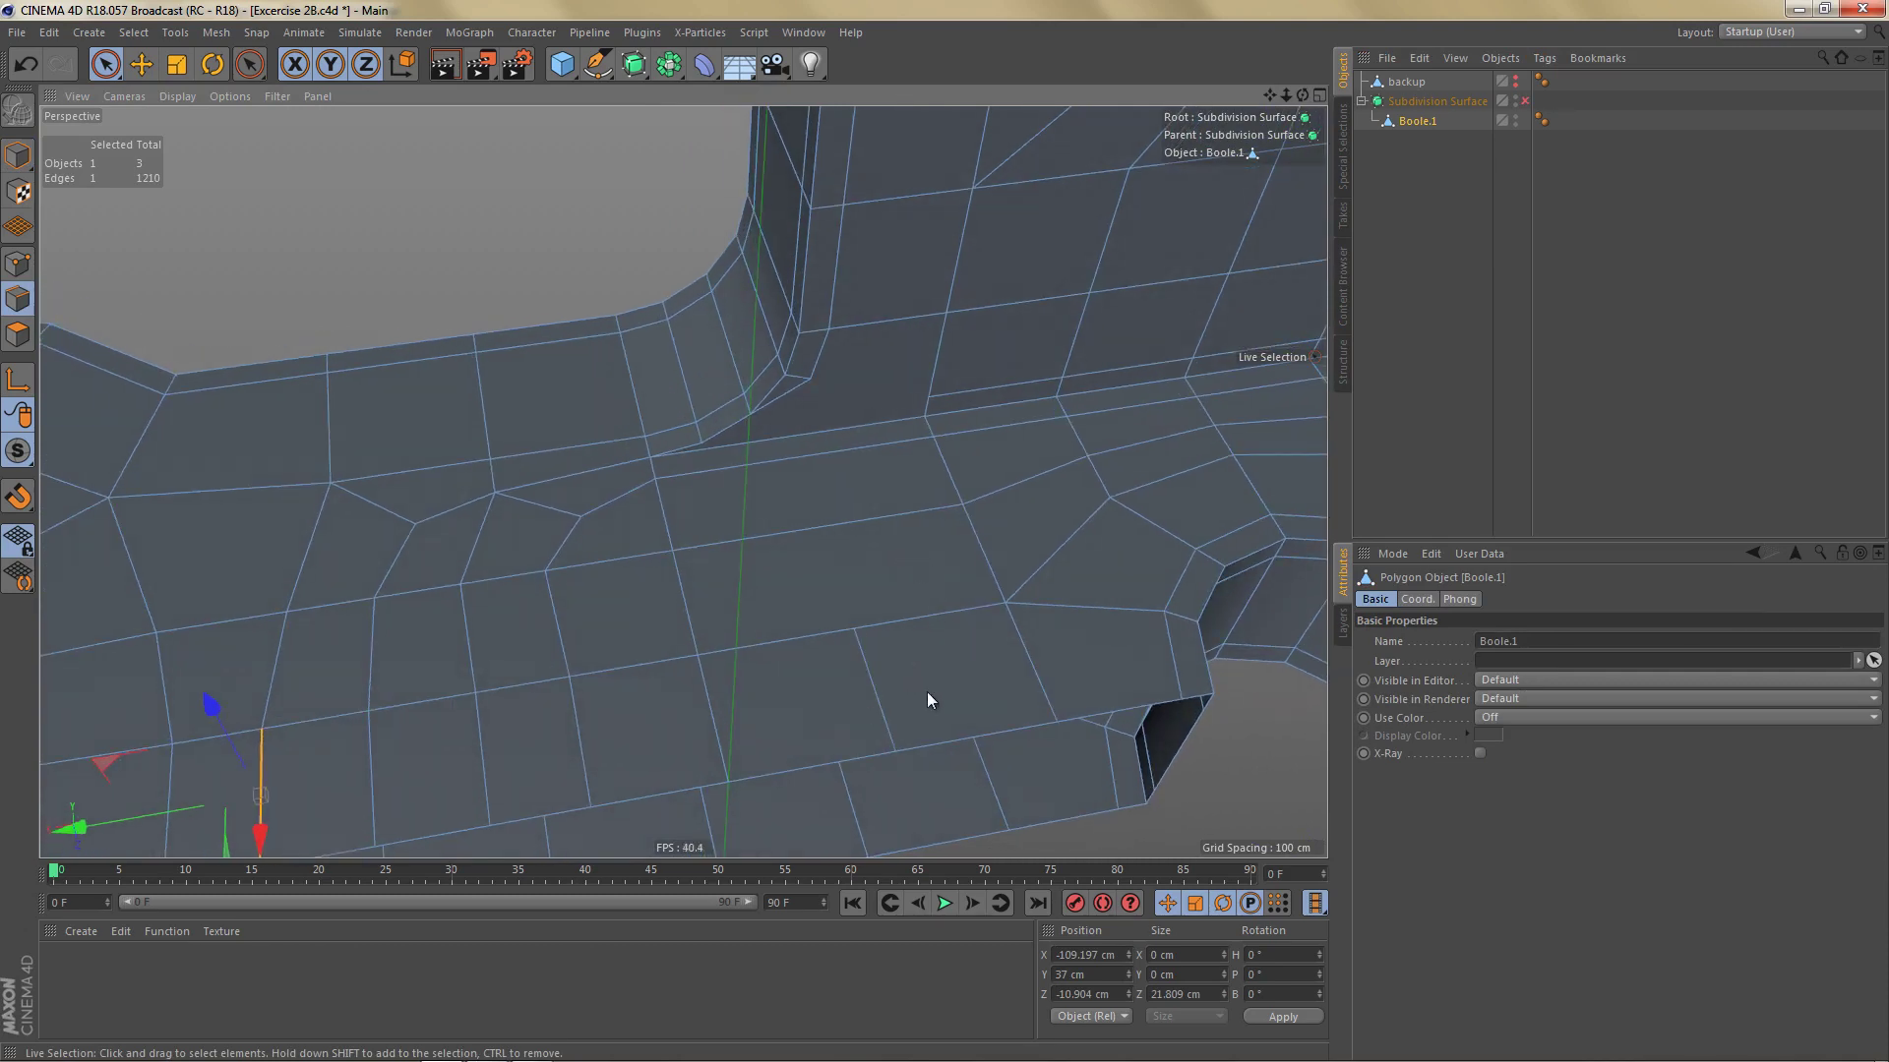
pyautogui.hotkey('ctrl', 'Delete')
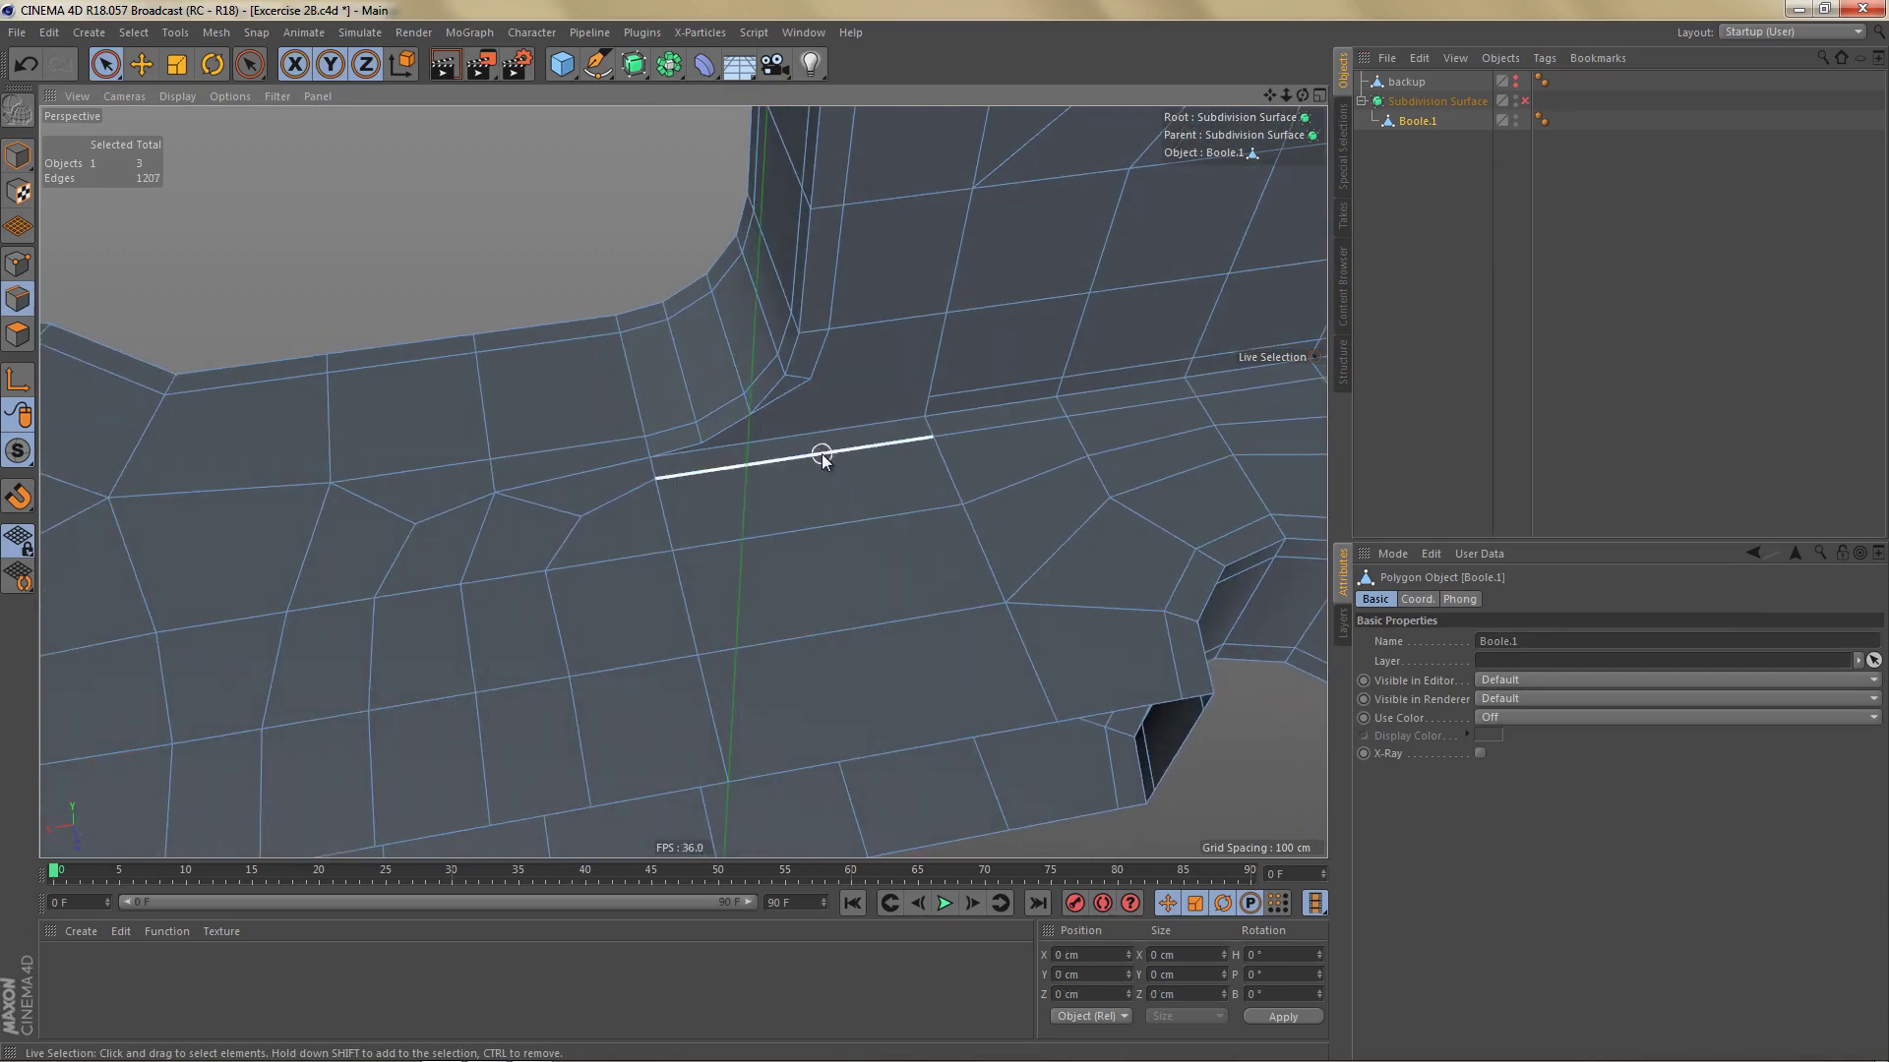
# Step: Split the five long lengthwise edges beside the wall with an Edge Cut and shift the new four-edge crosswise line about 5 cm along X
pyautogui.moveTo(822, 452); pyautogui.dragTo(899, 756)
pyautogui.scroll(2, 911, 632)
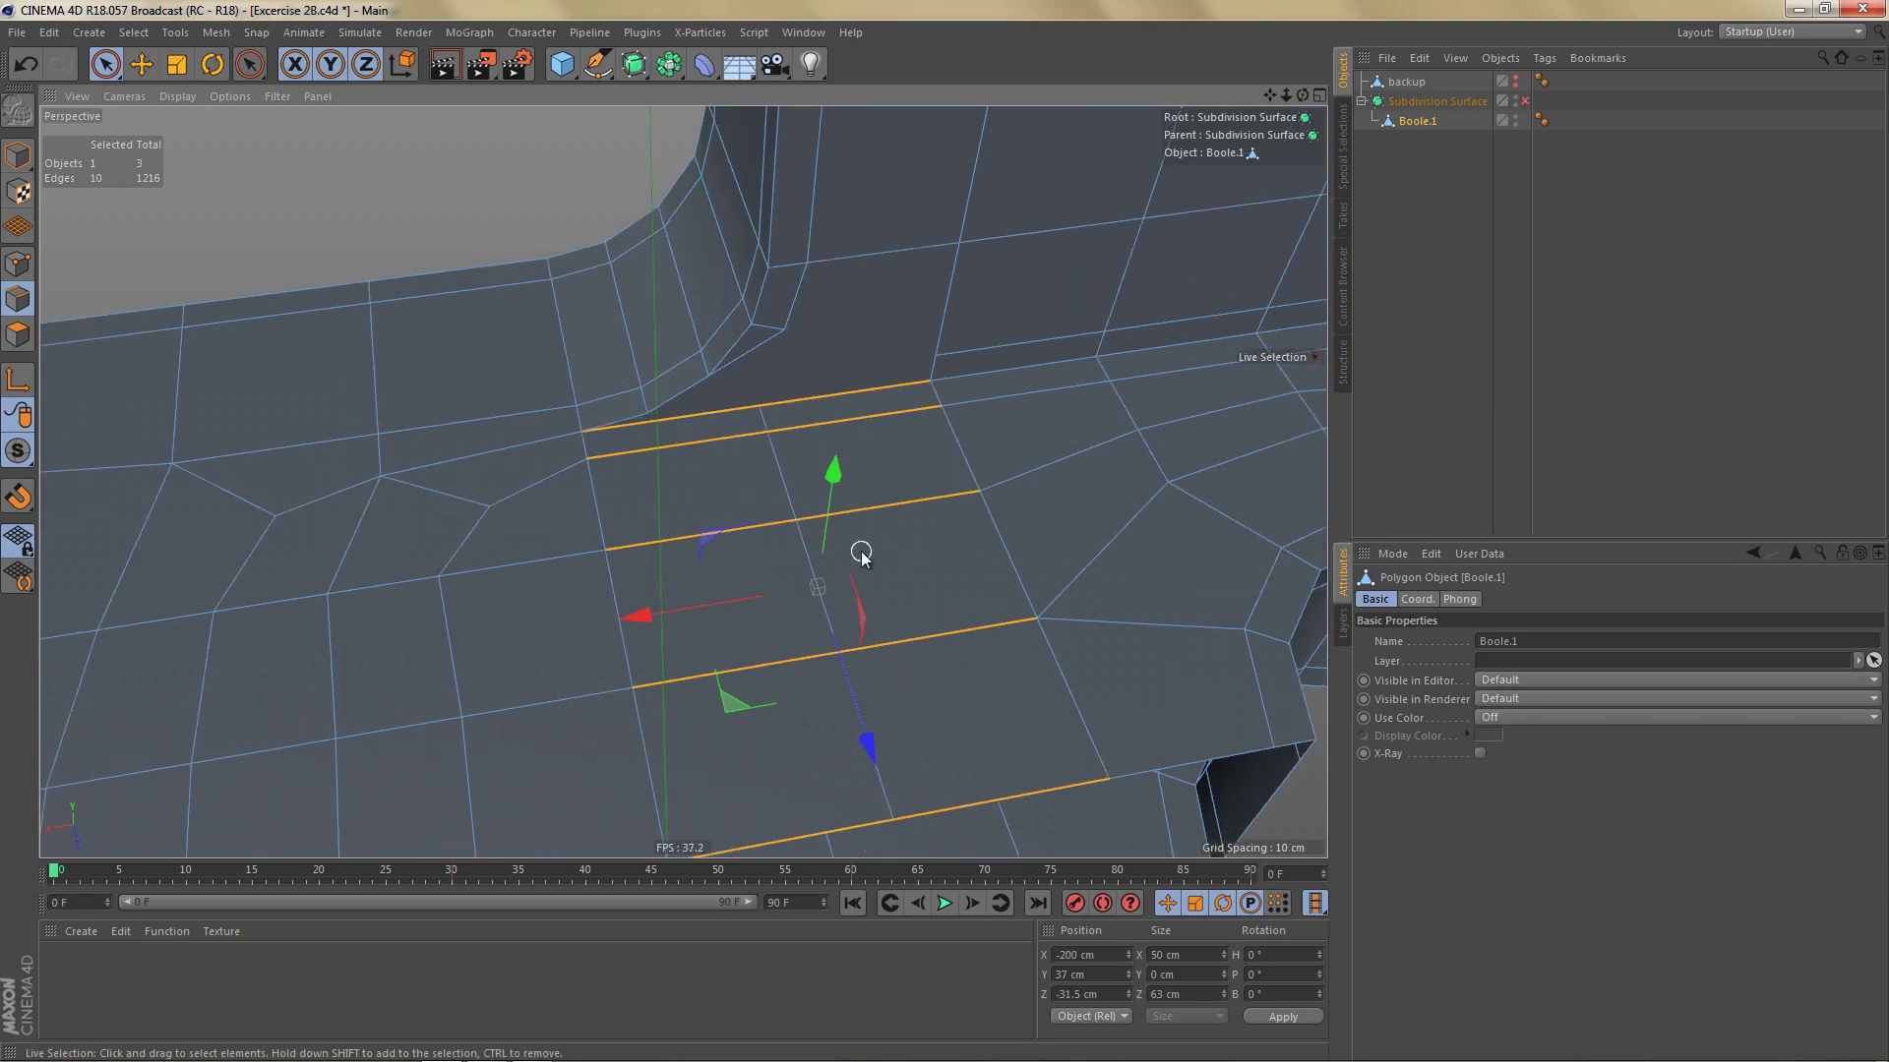
pyautogui.press('e')
pyautogui.click(765, 426)
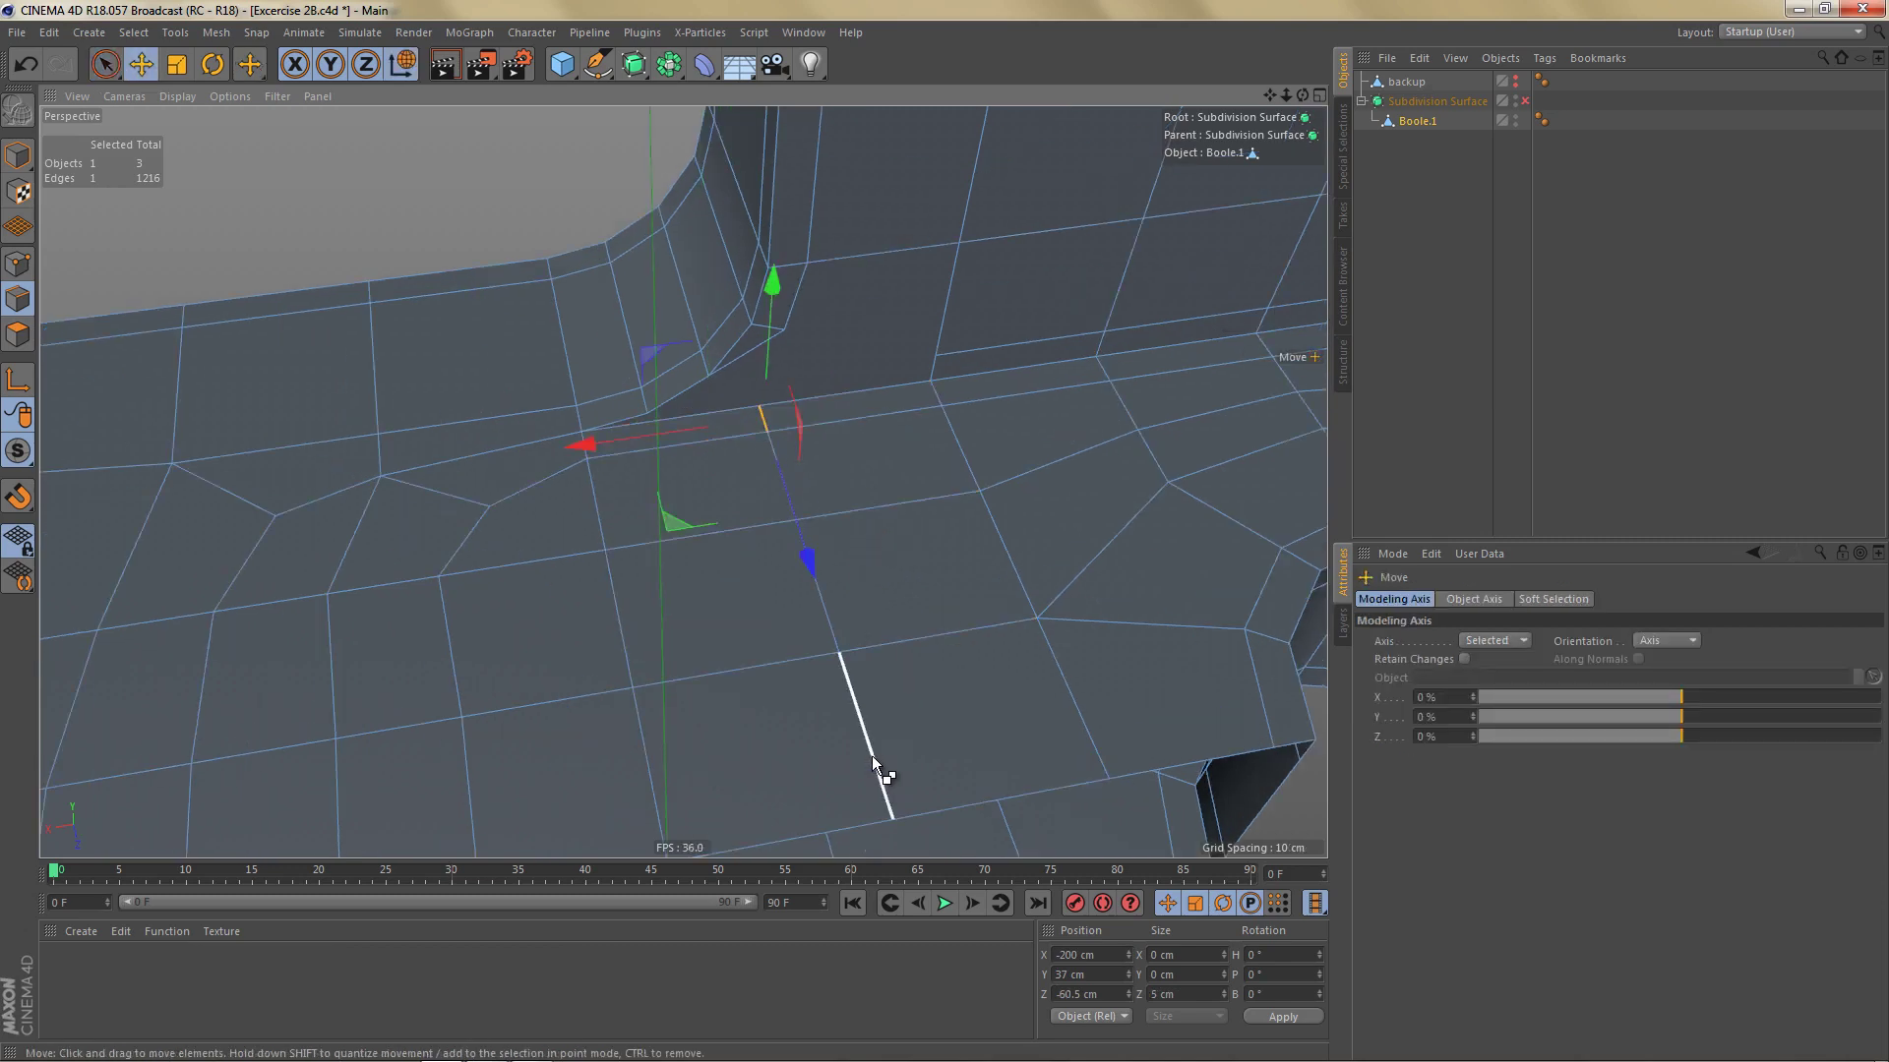
pyautogui.keyDown('ctrl'); pyautogui.keyDown('shift'); pyautogui.click(873, 757); pyautogui.keyUp('shift'); pyautogui.keyUp('ctrl')
pyautogui.moveTo(651, 618); pyautogui.dragTo(687, 628)
pyautogui.scroll(3, 742, 435)
pyautogui.keyDown('alt'); pyautogui.moveTo(810, 385); pyautogui.dragTo(806, 336); pyautogui.keyUp('alt')
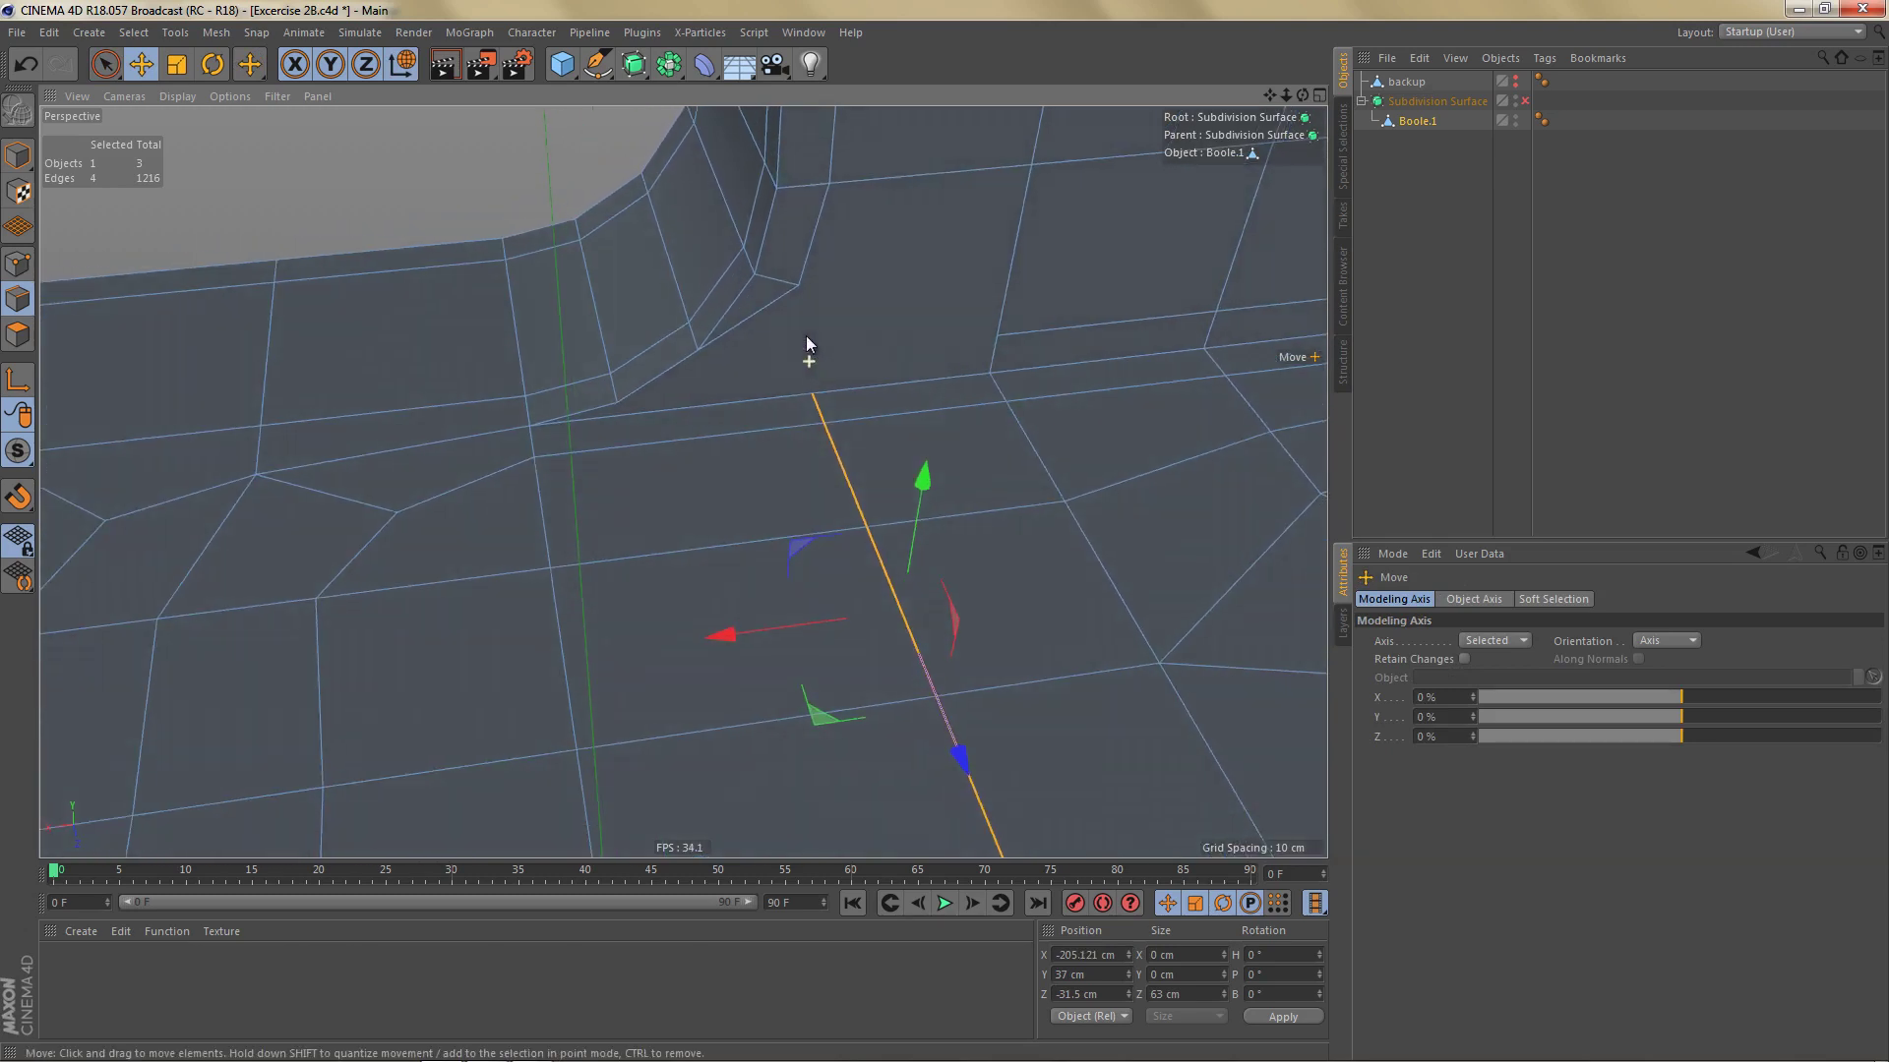
# Step: Connect the wall's lower corner point to the end point of the new crosswise line at the wall's foot
pyautogui.press('Return')
pyautogui.press('space')
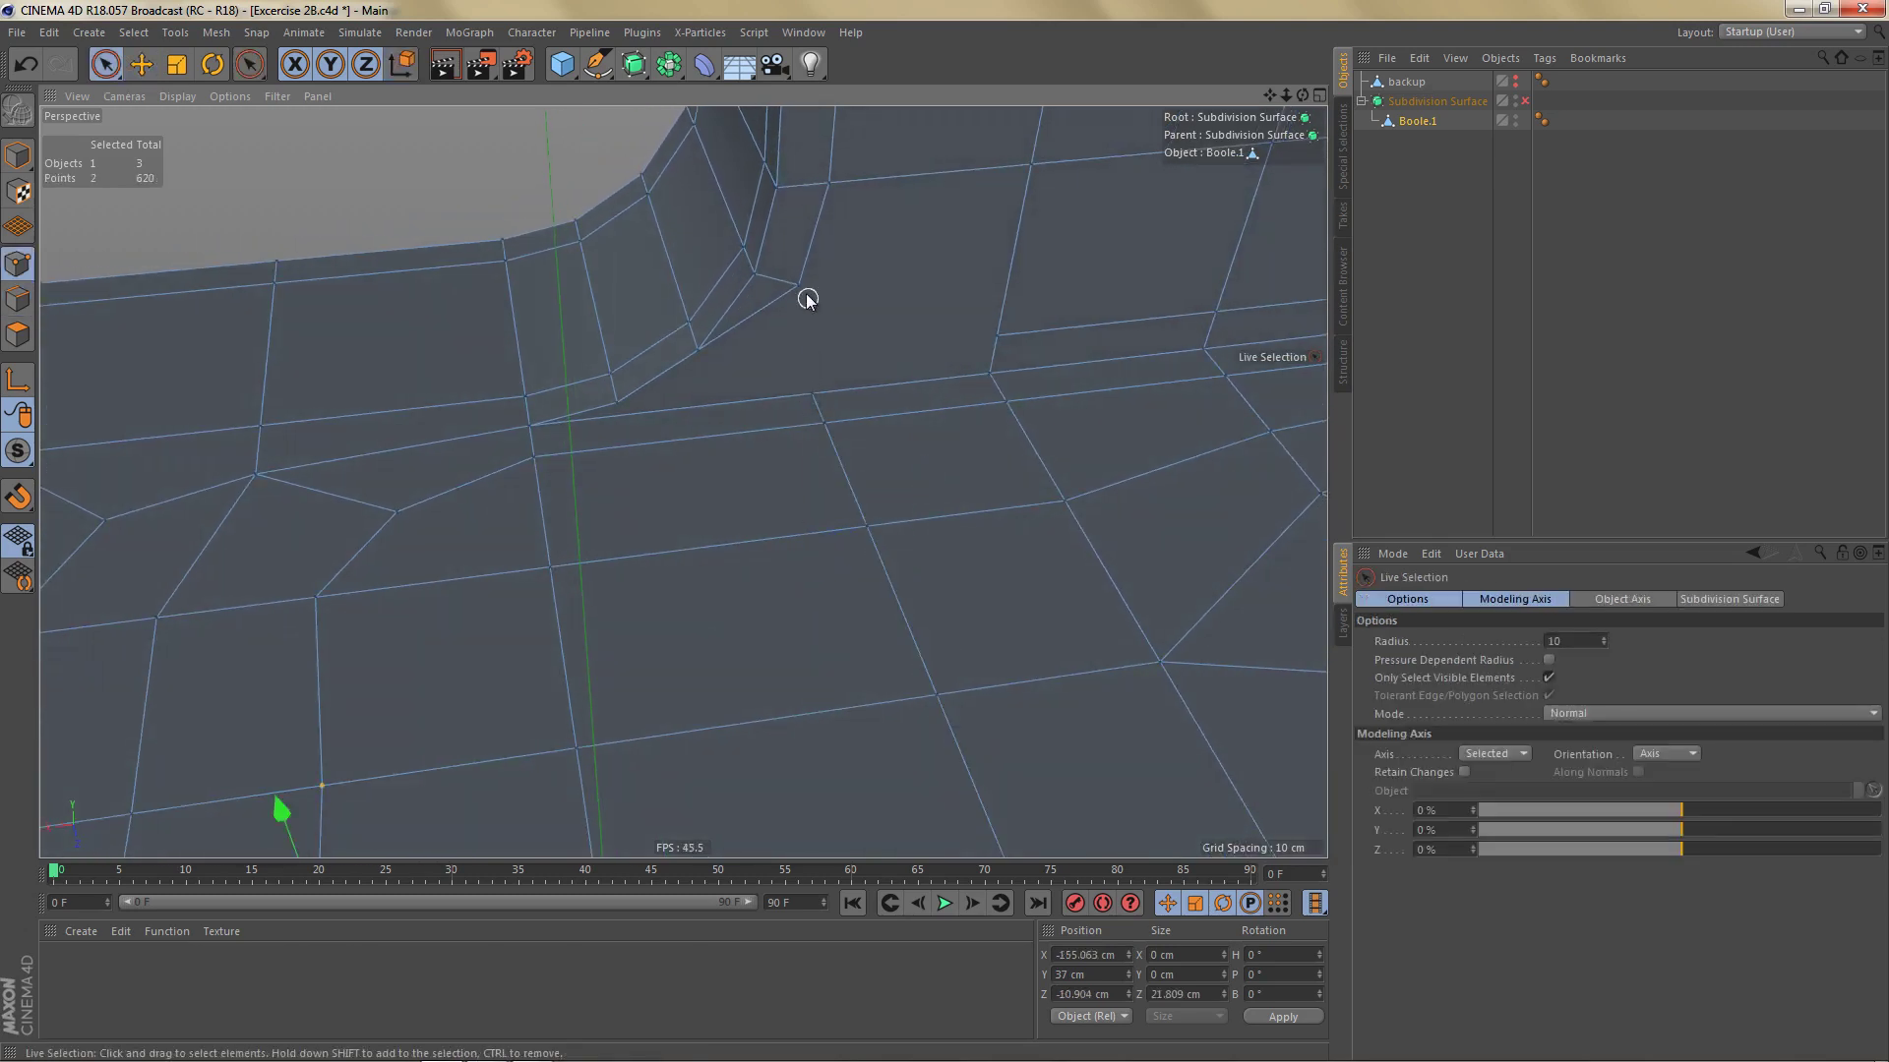
pyautogui.click(798, 286)
pyautogui.keyDown('shift'); pyautogui.click(820, 397); pyautogui.keyUp('shift')
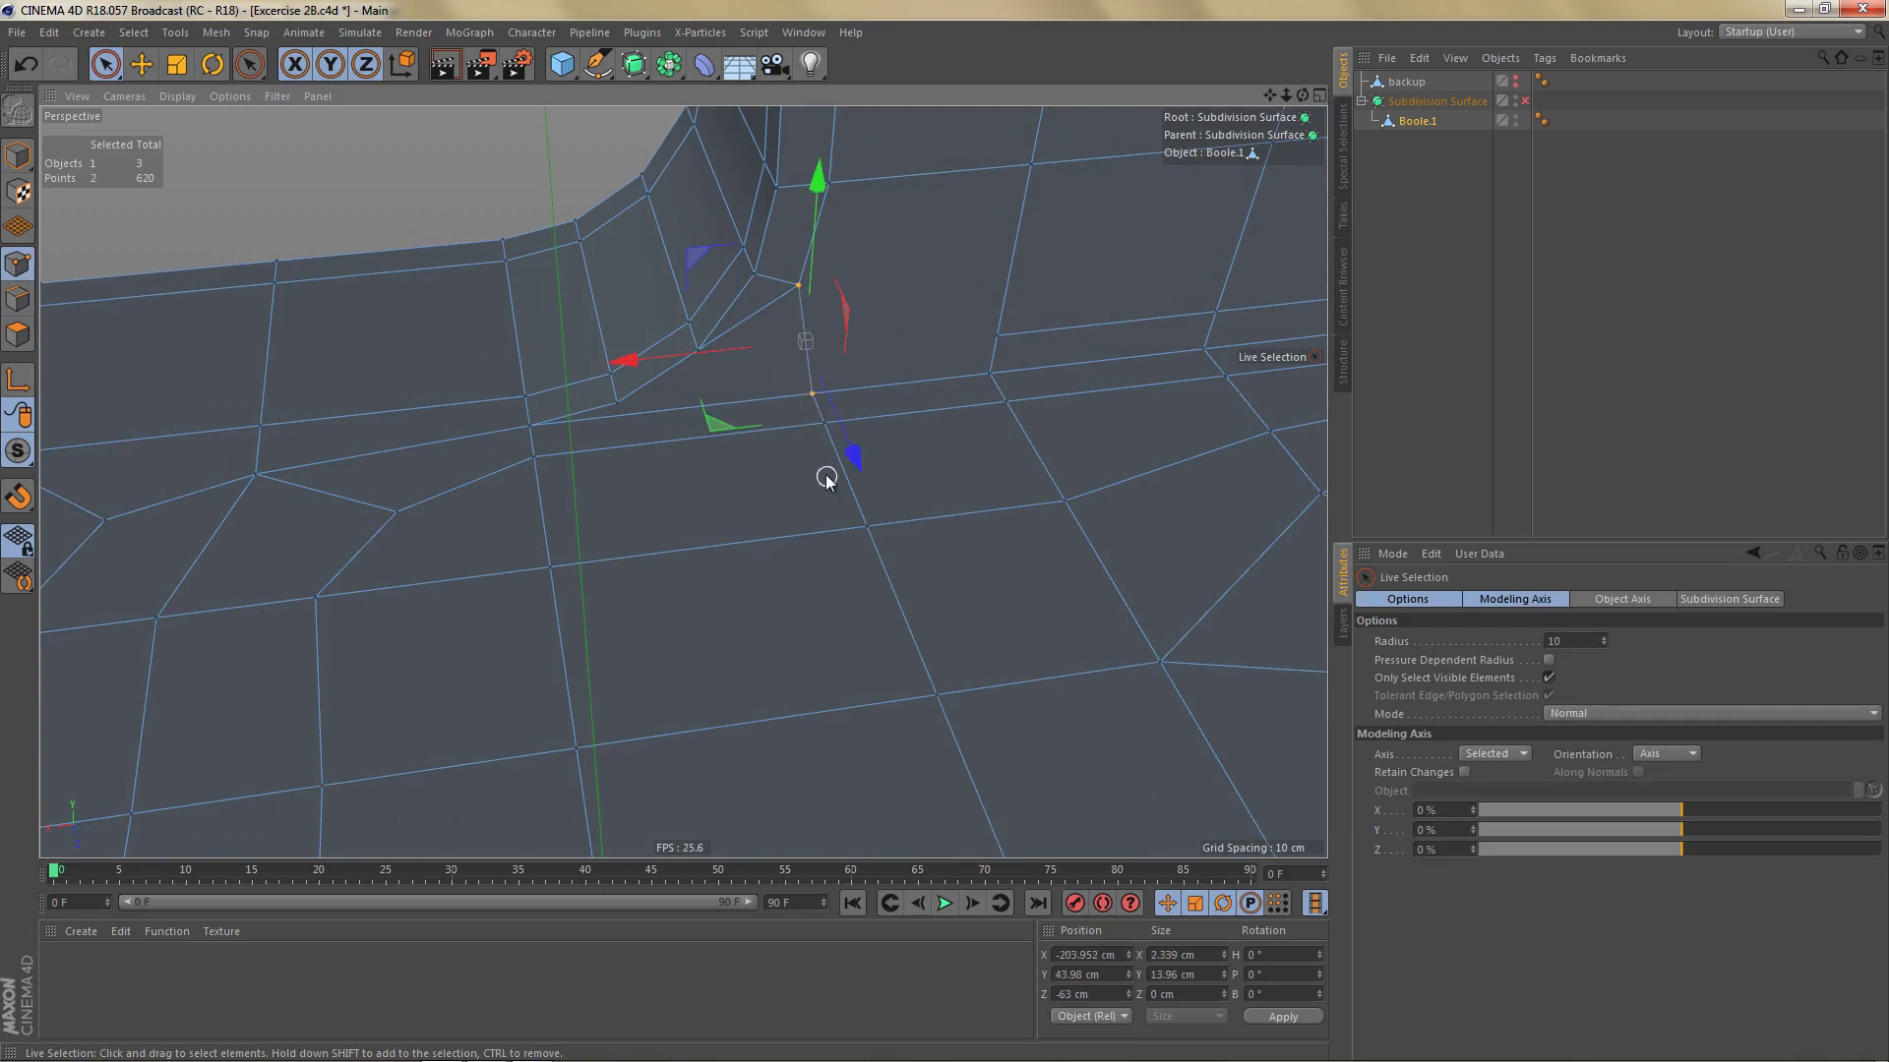
pyautogui.keyDown('alt'); pyautogui.moveTo(827, 477); pyautogui.dragTo(865, 472); pyautogui.keyUp('alt')
# Step: Line Cut across the wall from the end point of its lower support loop to the new connecting edge
pyautogui.press('k')
pyautogui.press('k')
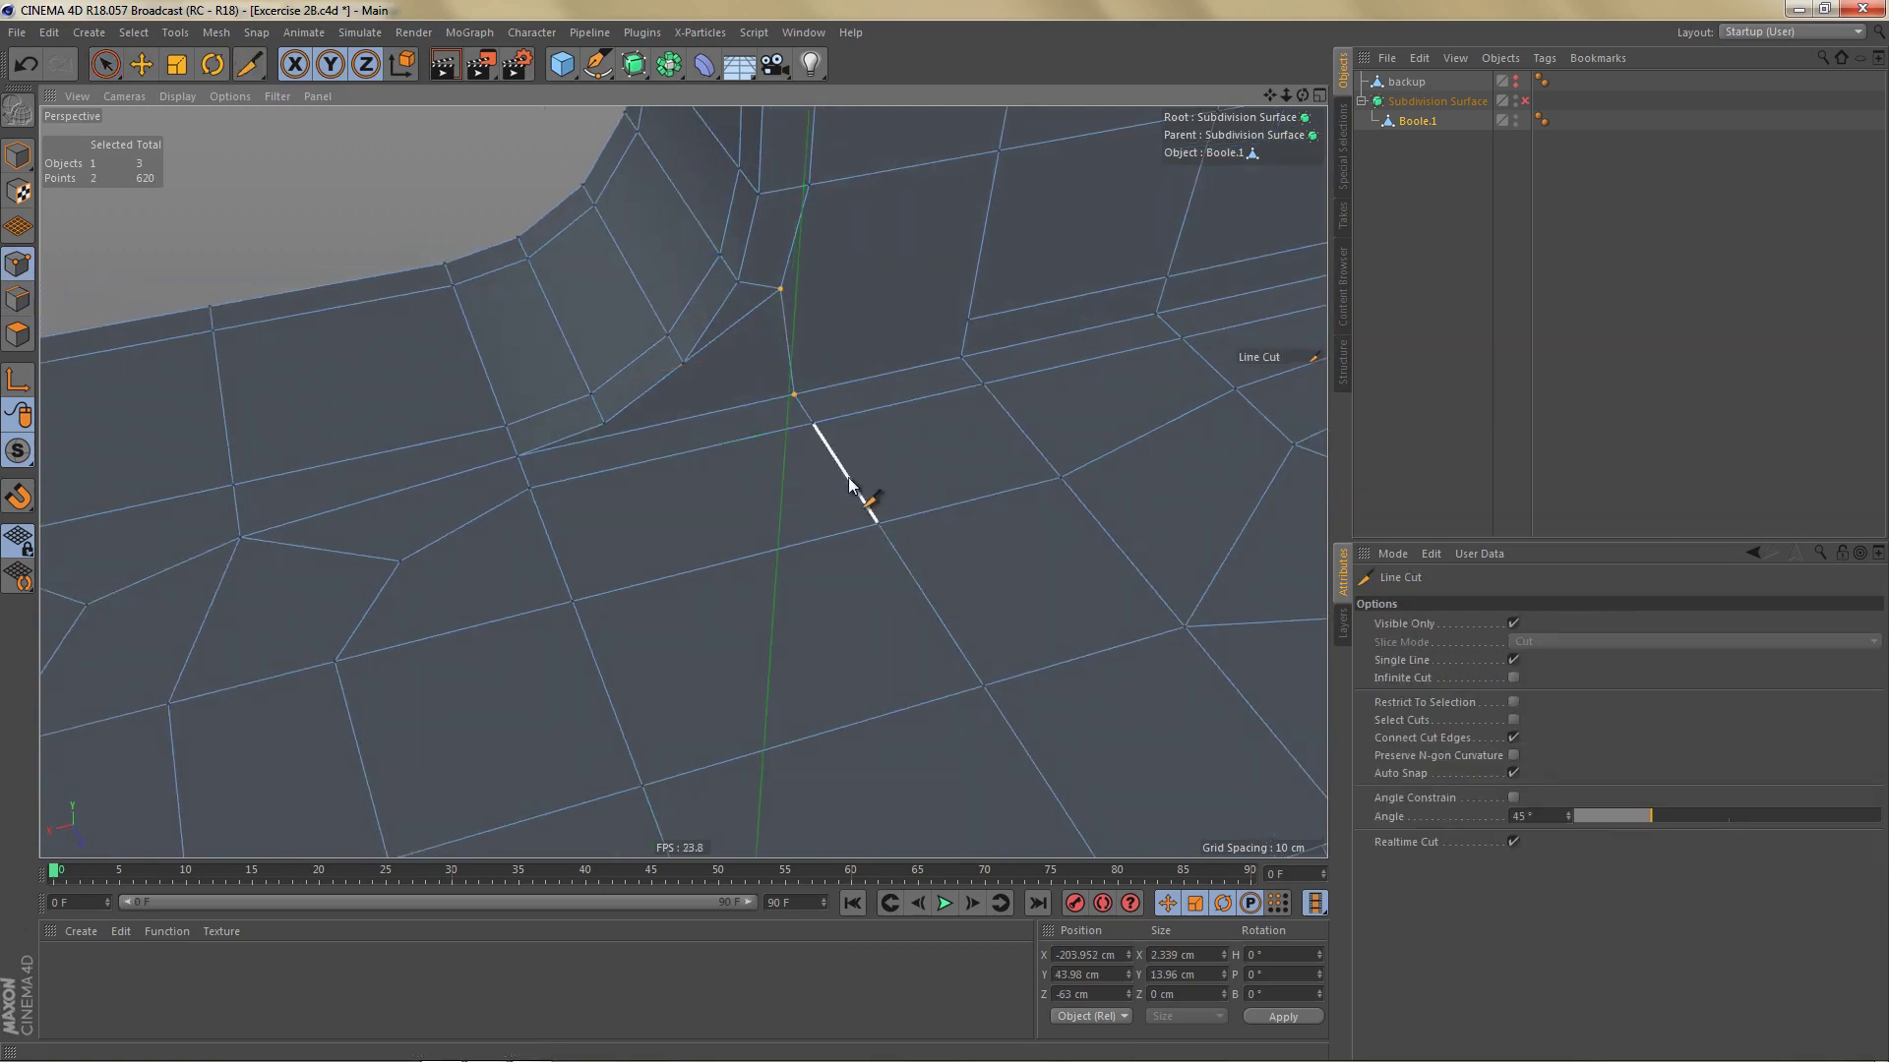
pyautogui.scroll(3, 855, 484)
pyautogui.keyDown('alt'); pyautogui.moveTo(812, 415); pyautogui.dragTo(877, 336); pyautogui.keyUp('alt')
pyautogui.click(937, 243)
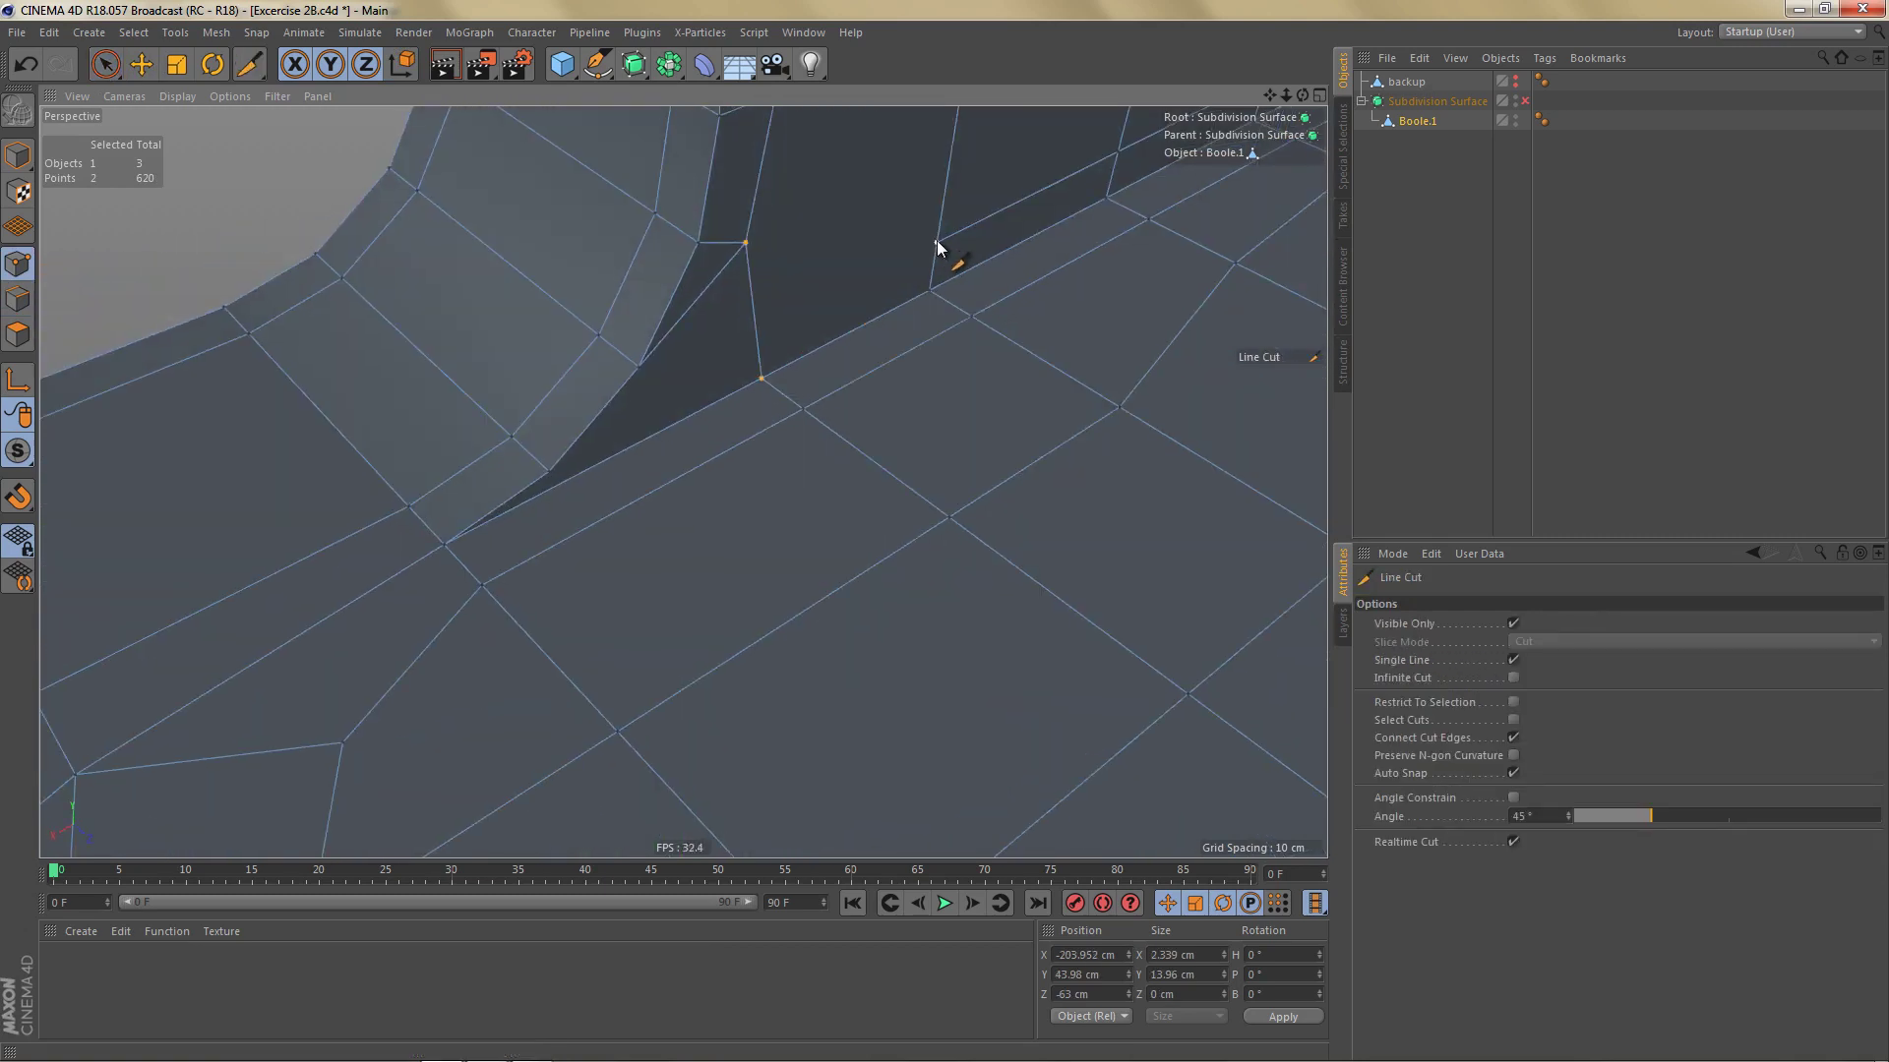
pyautogui.click(754, 332)
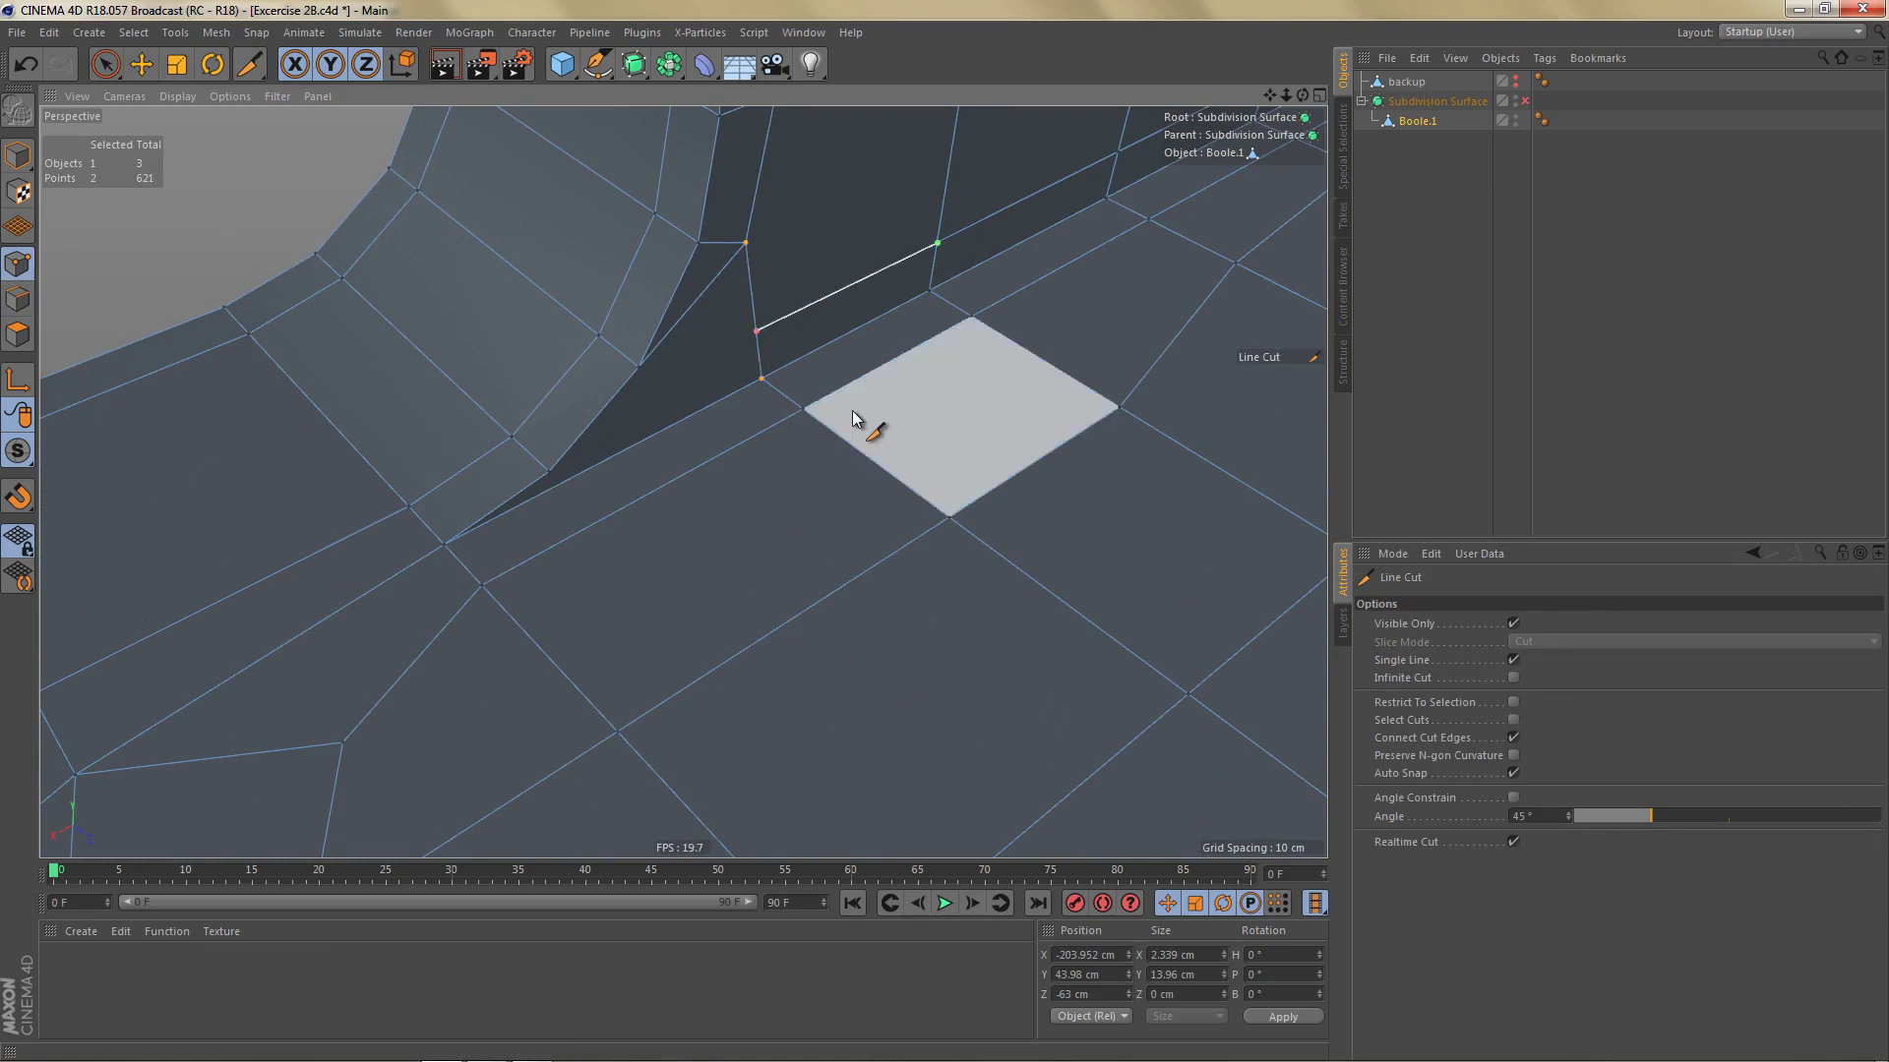
# Step: Line Cut from the lower fillet edge point to the end point of the wall's lower support loop
pyautogui.keyDown('alt'); pyautogui.moveTo(852, 410); pyautogui.dragTo(580, 452); pyautogui.keyUp('alt')
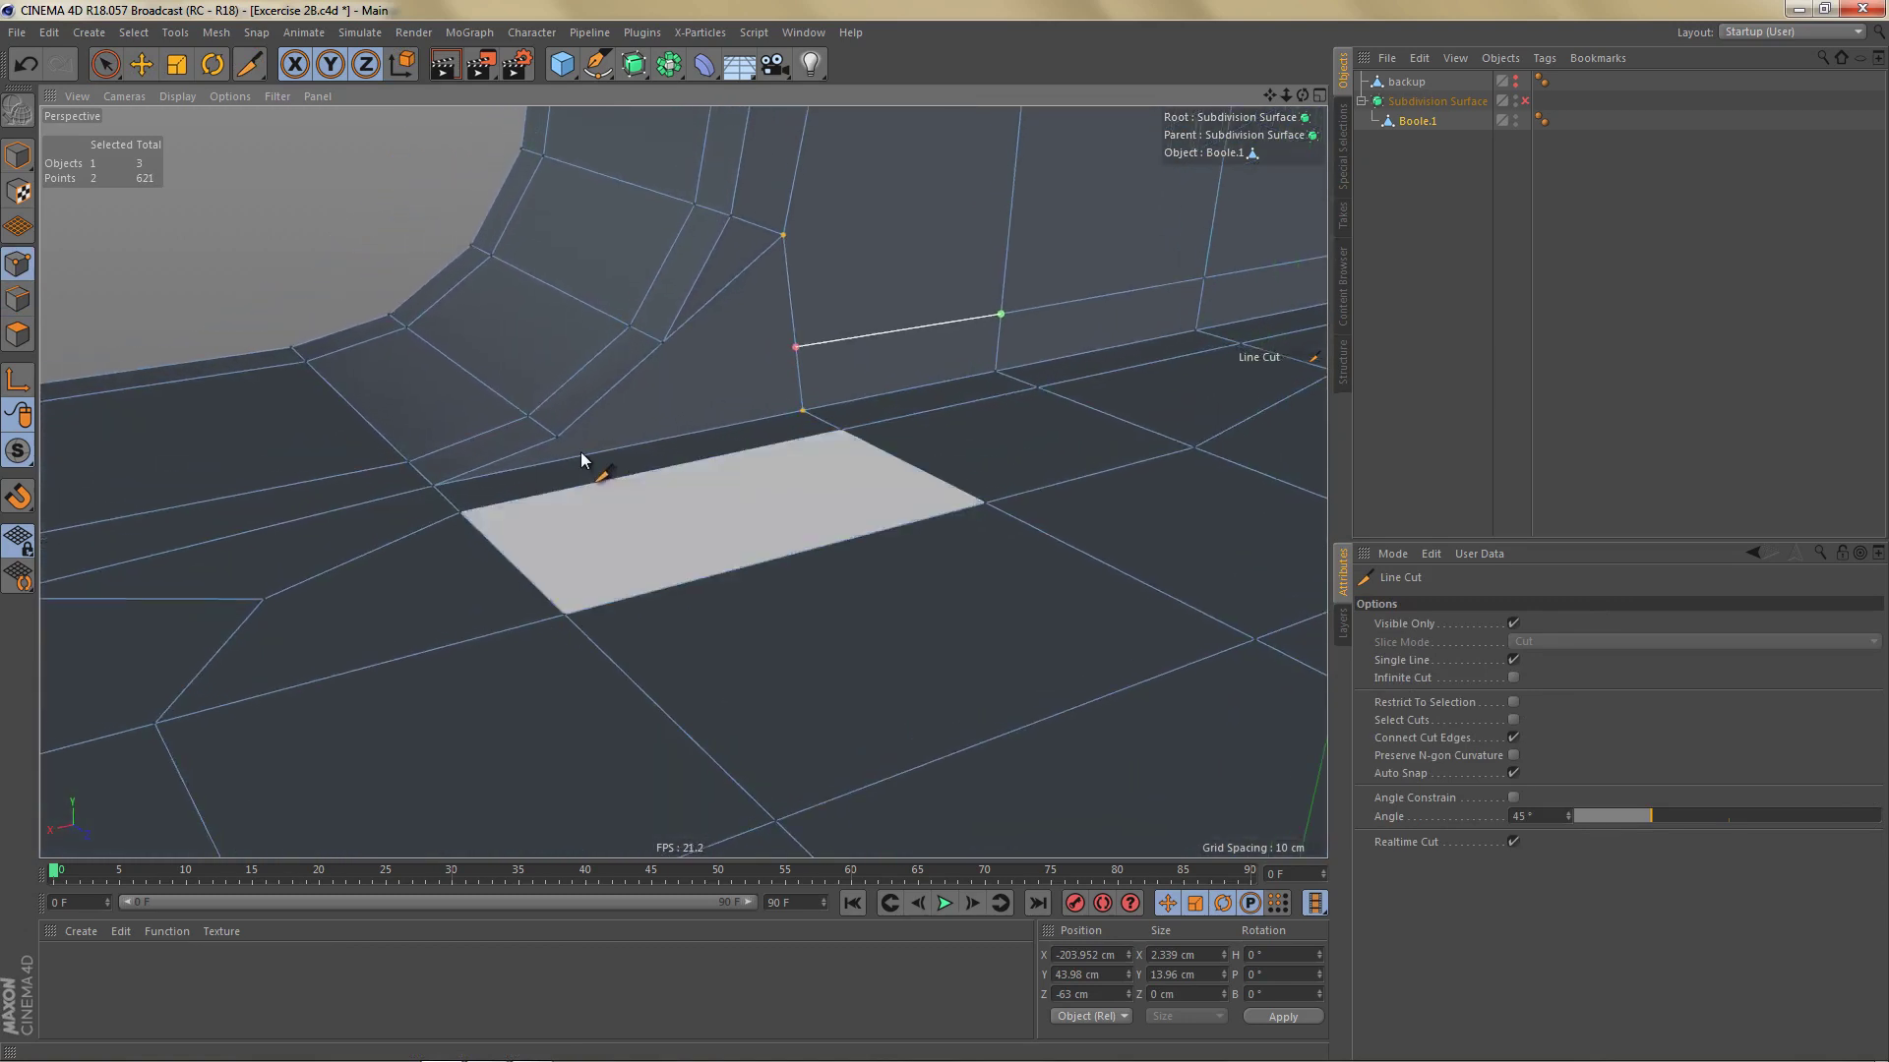
pyautogui.click(558, 436)
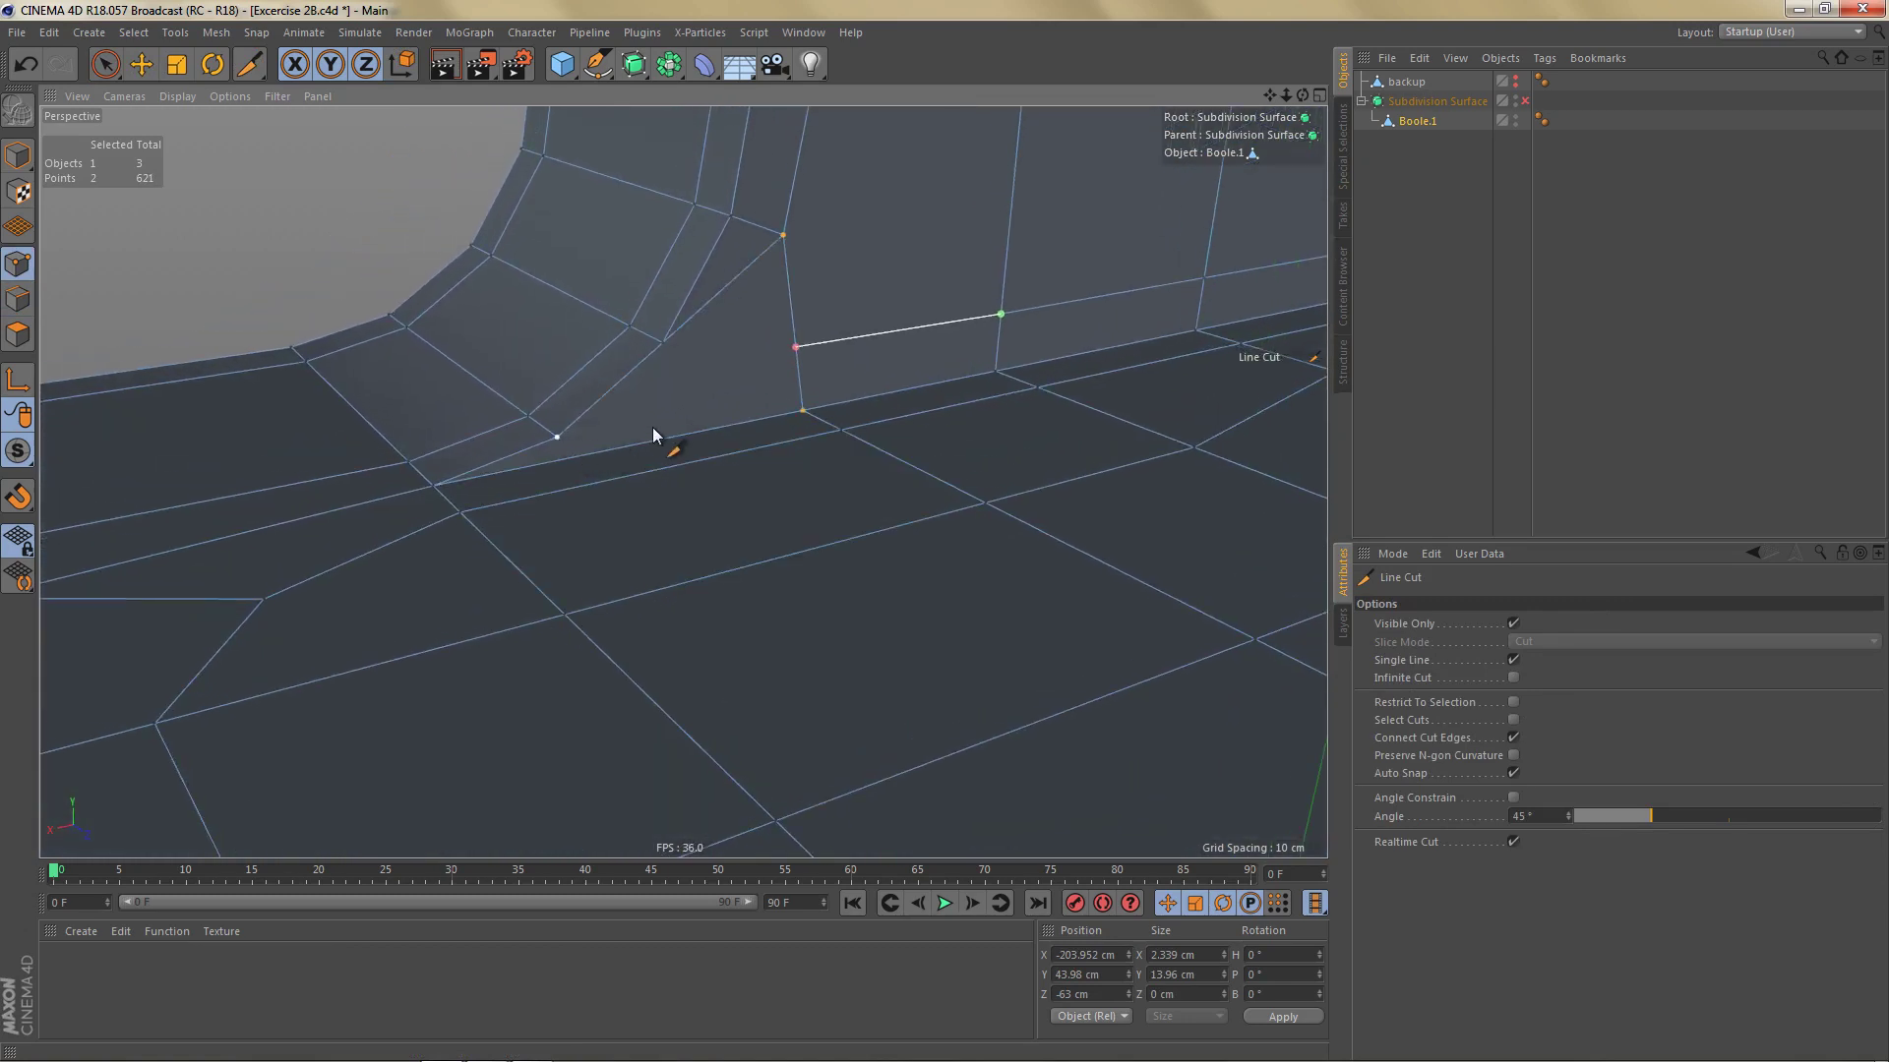
pyautogui.click(790, 355)
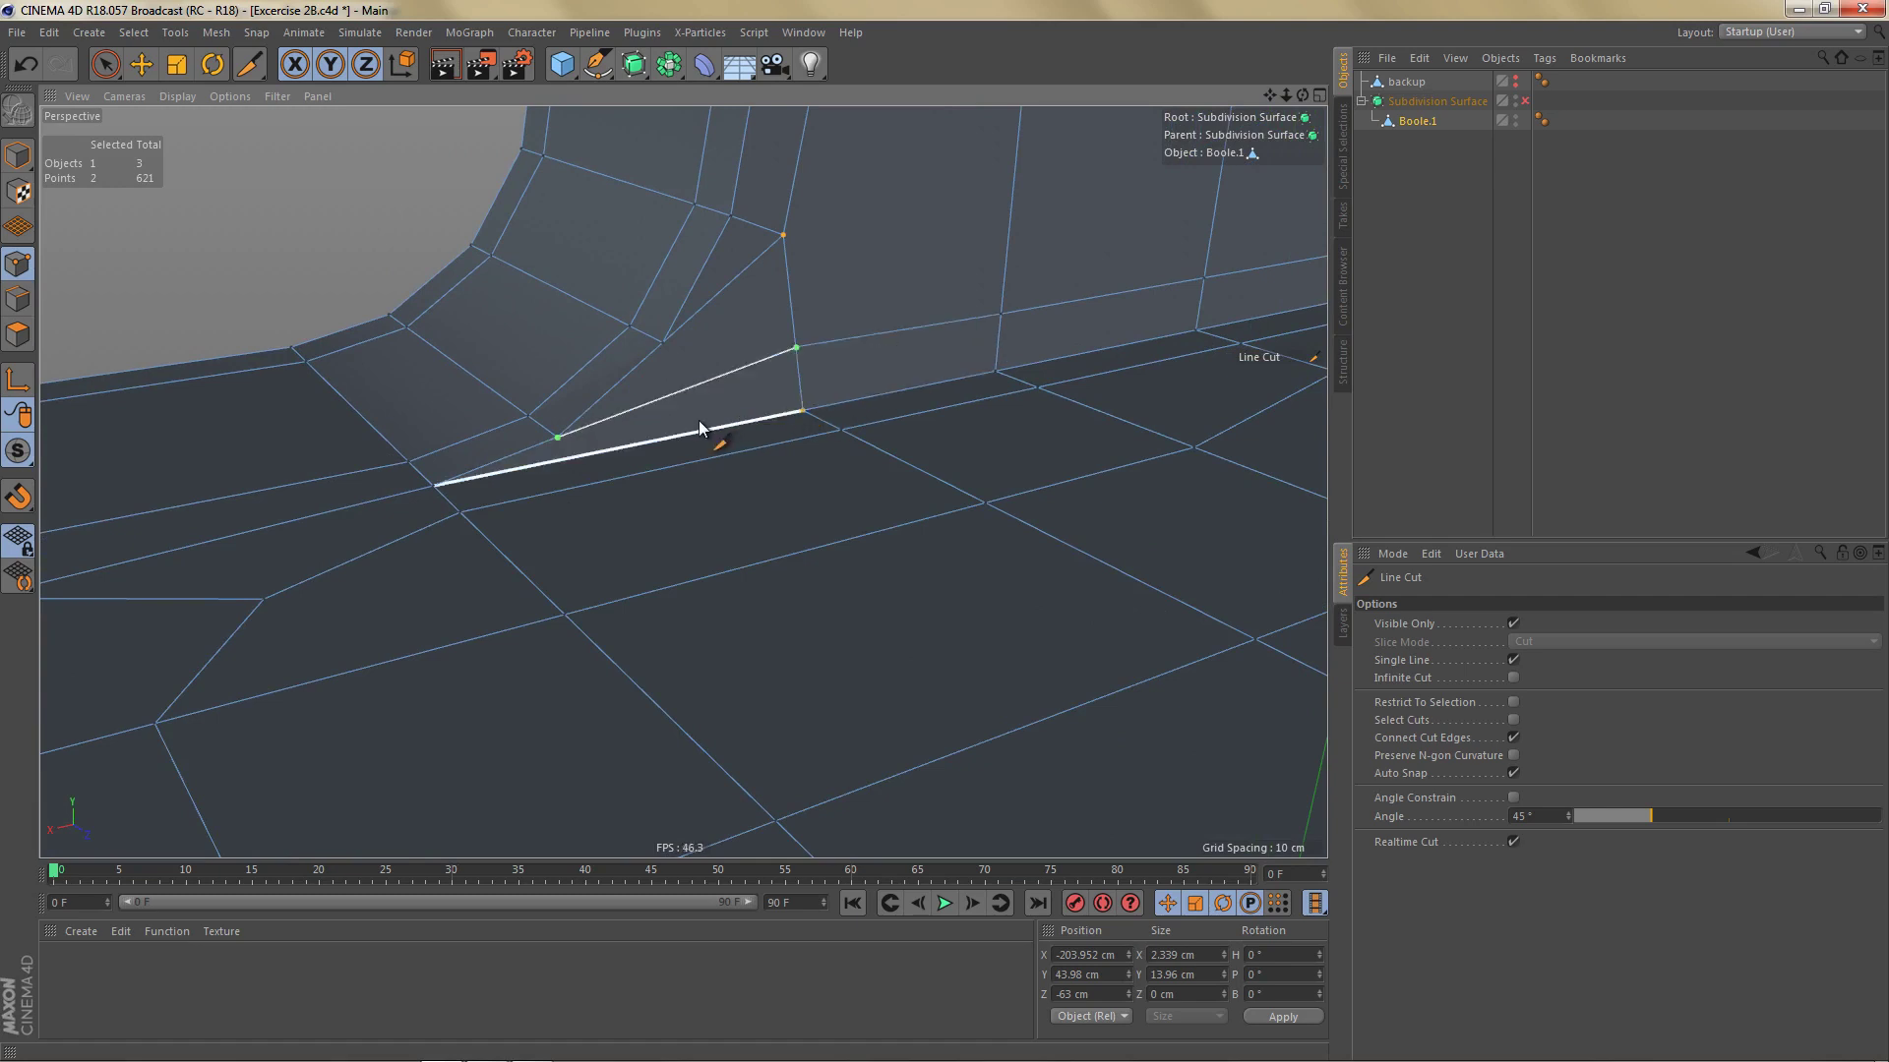
# Step: Remove the diagonal edge running from the wall's corner point down to the fillet edge above the new cut
pyautogui.keyDown('alt'); pyautogui.moveTo(935, 442); pyautogui.dragTo(938, 513, button='middle'); pyautogui.keyUp('alt')
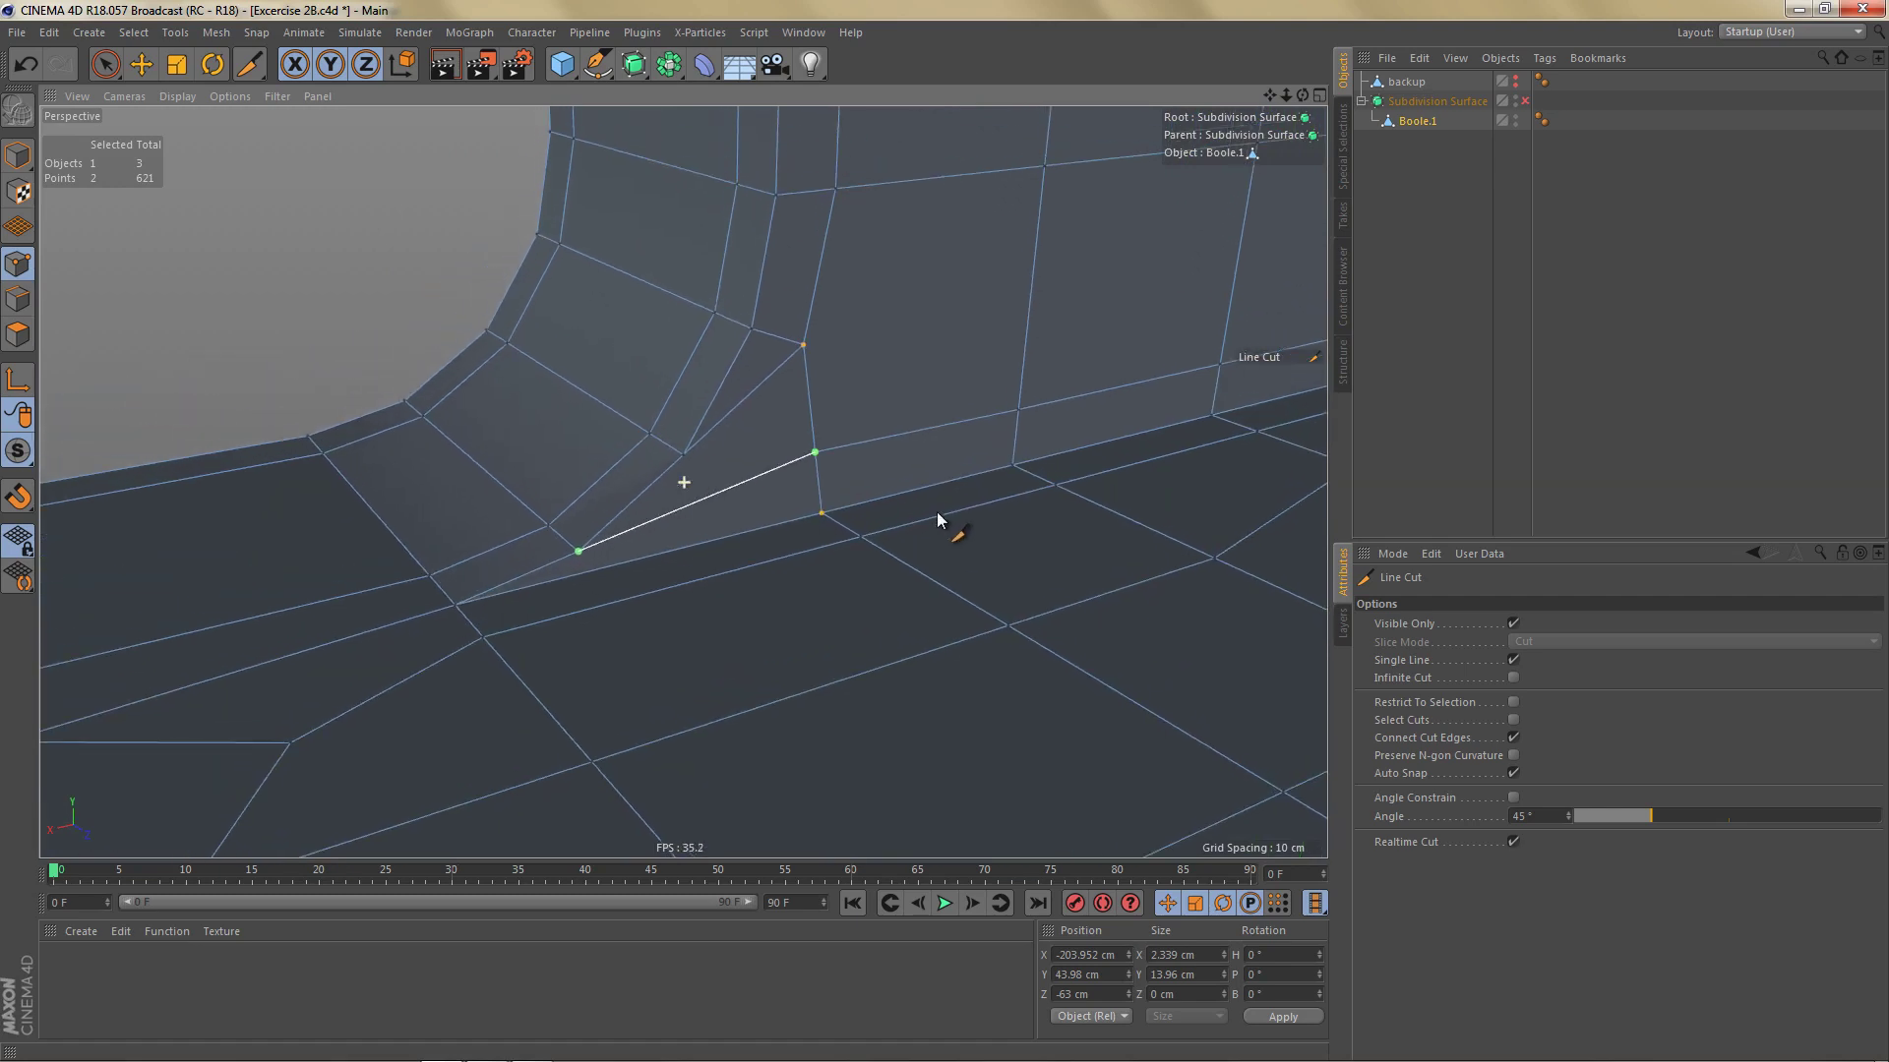
pyautogui.keyDown('alt'); pyautogui.moveTo(891, 506); pyautogui.dragTo(881, 547); pyautogui.keyUp('alt')
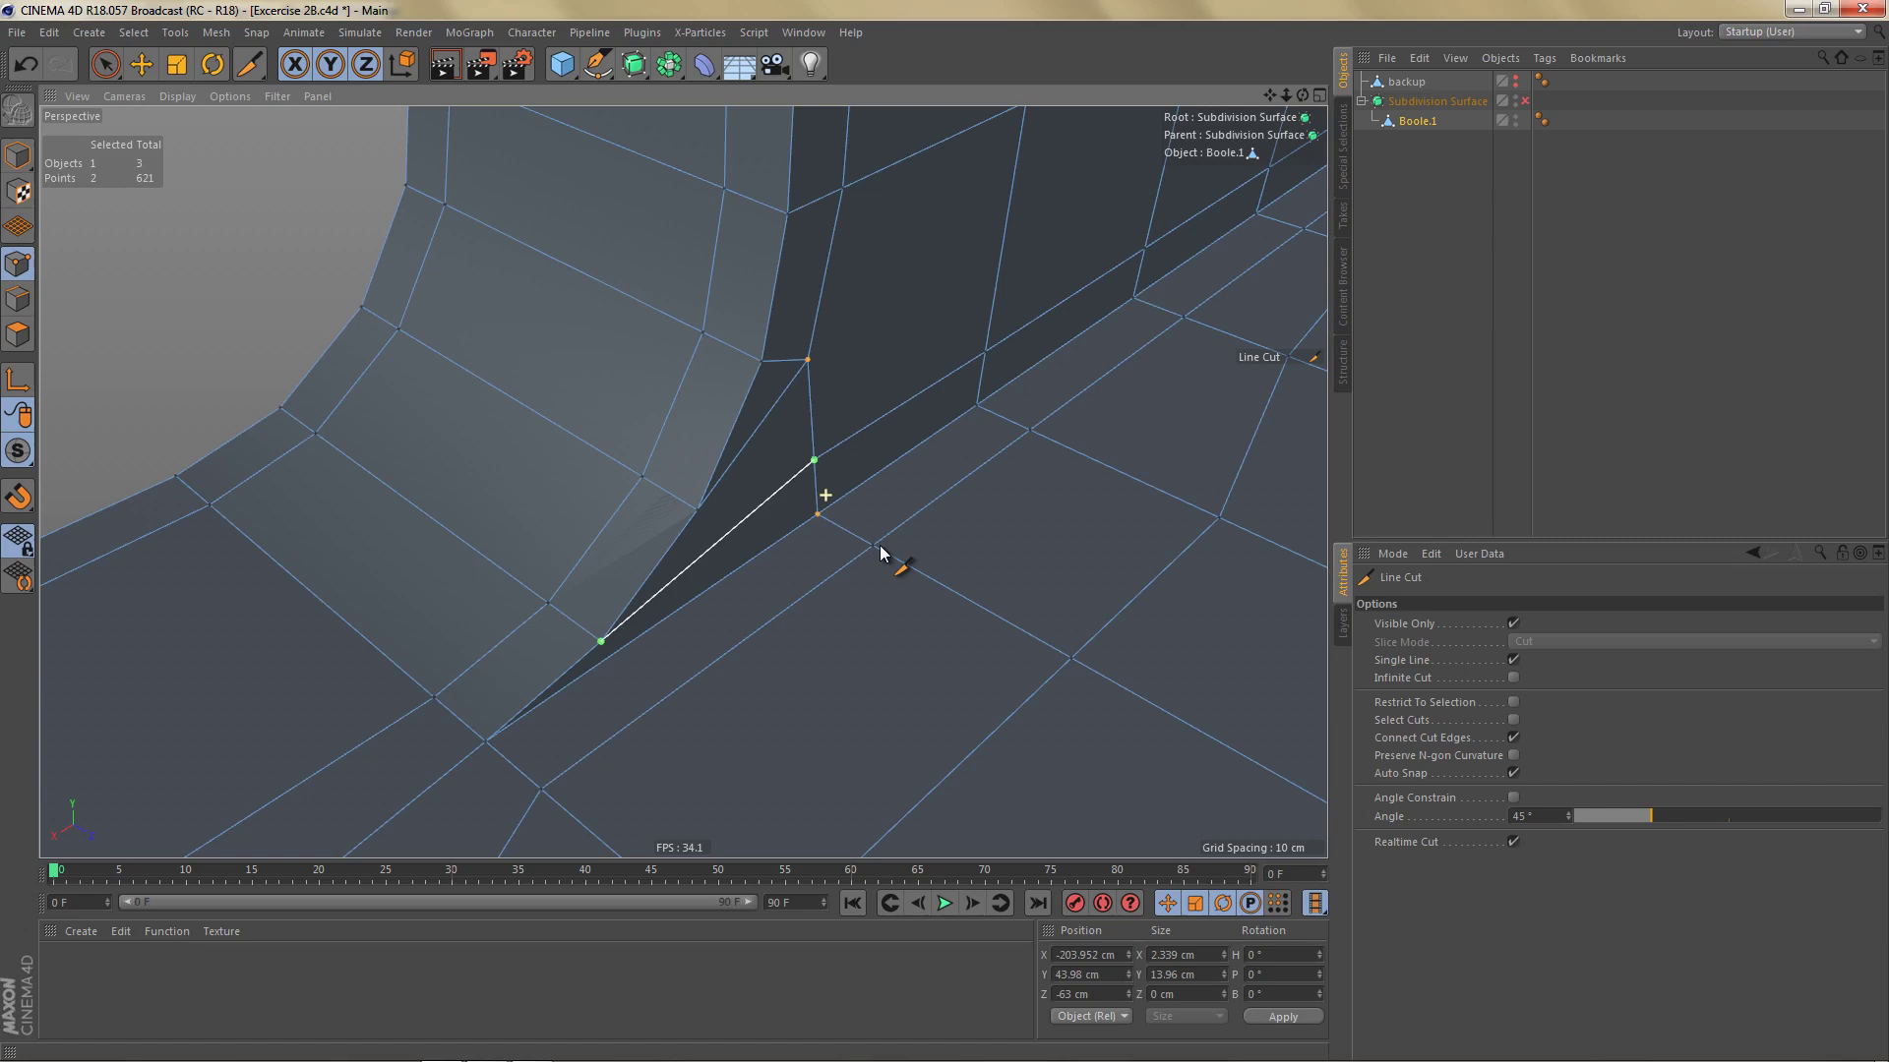
pyautogui.click(807, 360)
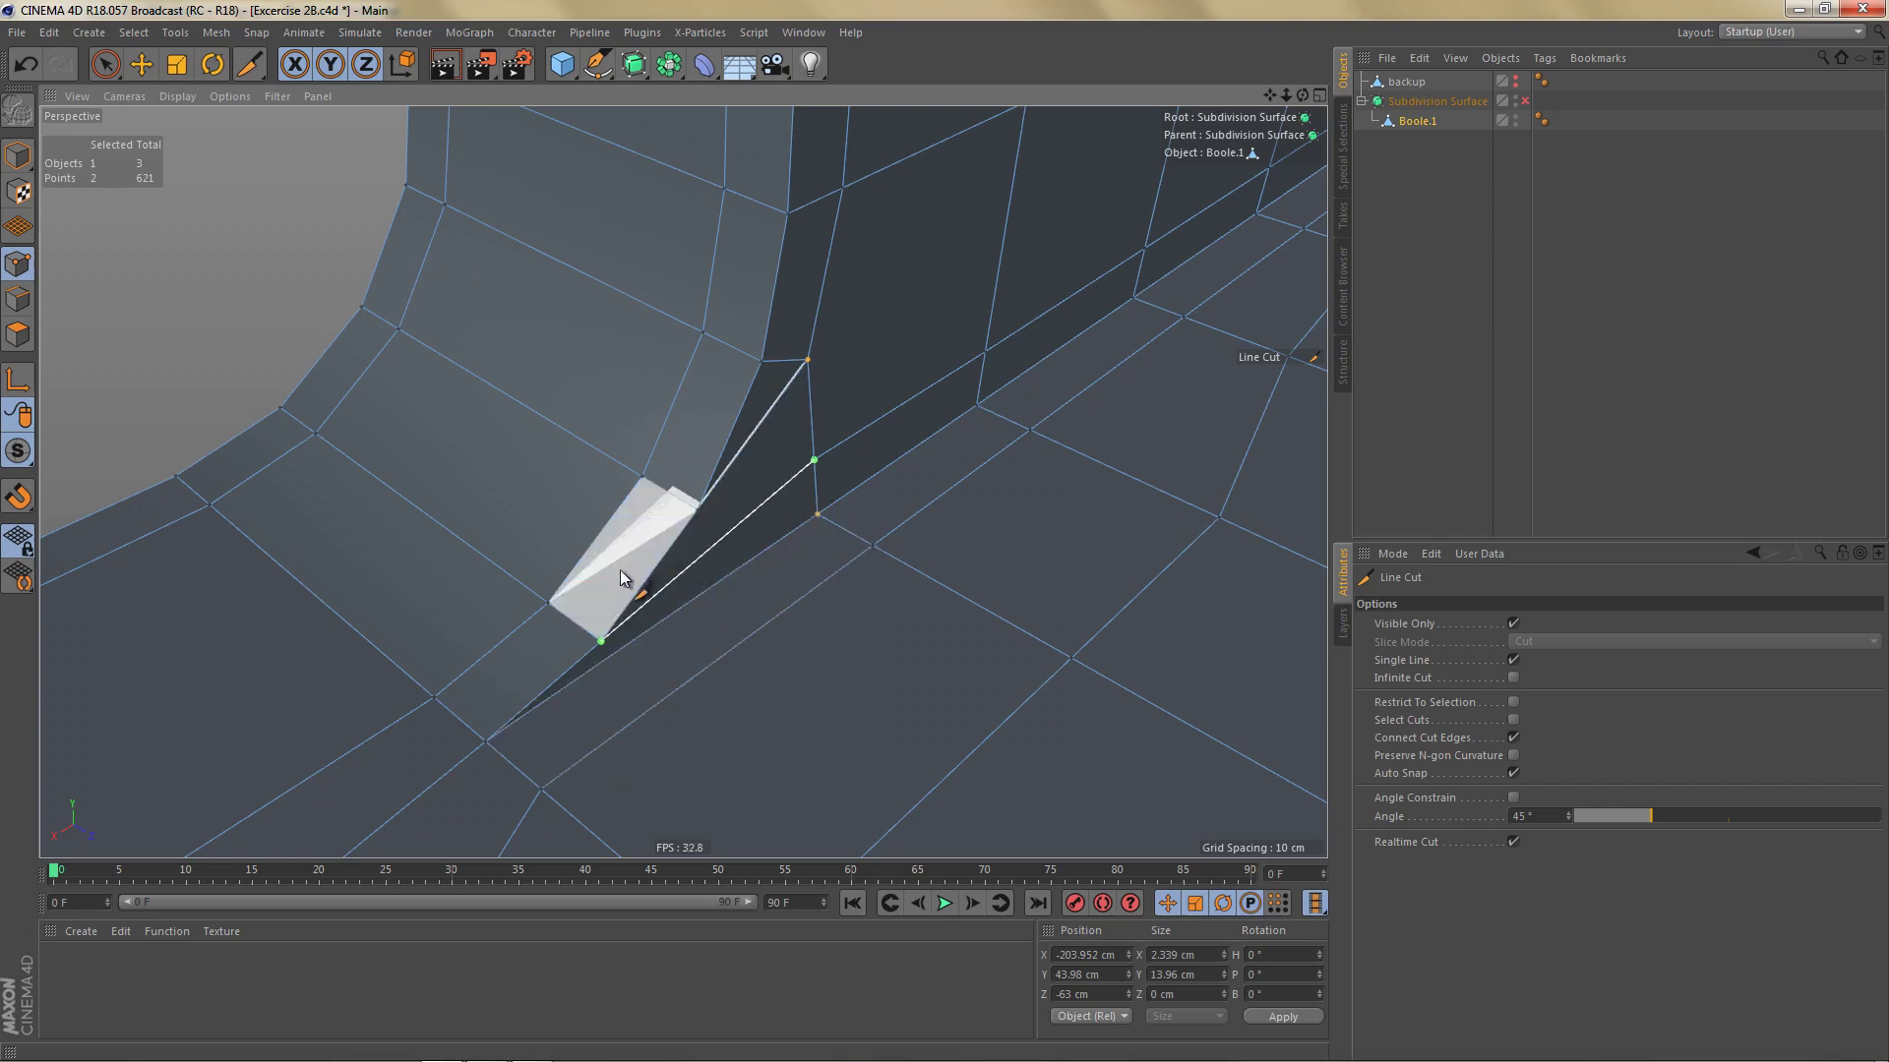
pyautogui.keyDown('alt'); pyautogui.moveTo(784, 535); pyautogui.dragTo(676, 540); pyautogui.keyUp('alt')
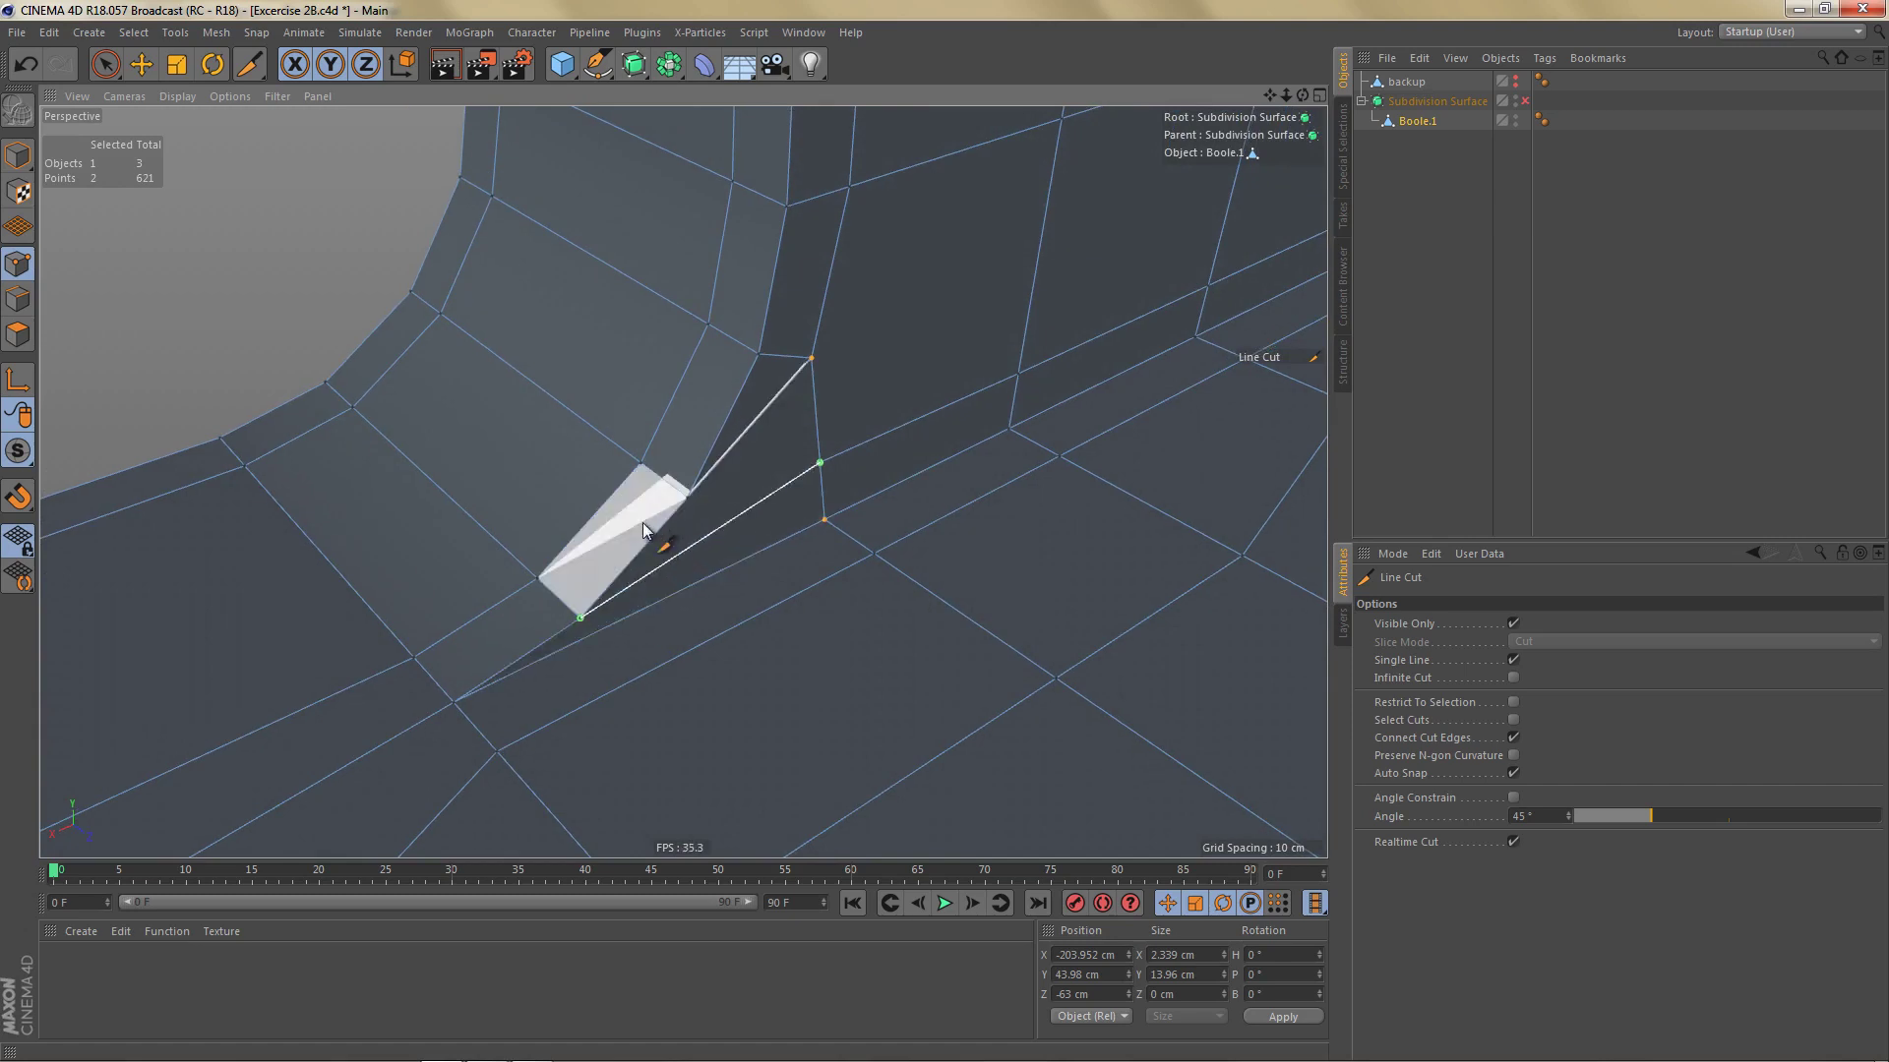
pyautogui.keyDown('alt'); pyautogui.moveTo(792, 485); pyautogui.dragTo(779, 417); pyautogui.keyUp('alt')
pyautogui.press('Return')
pyautogui.press('Return')
pyautogui.press('space')
pyautogui.press('Delete')
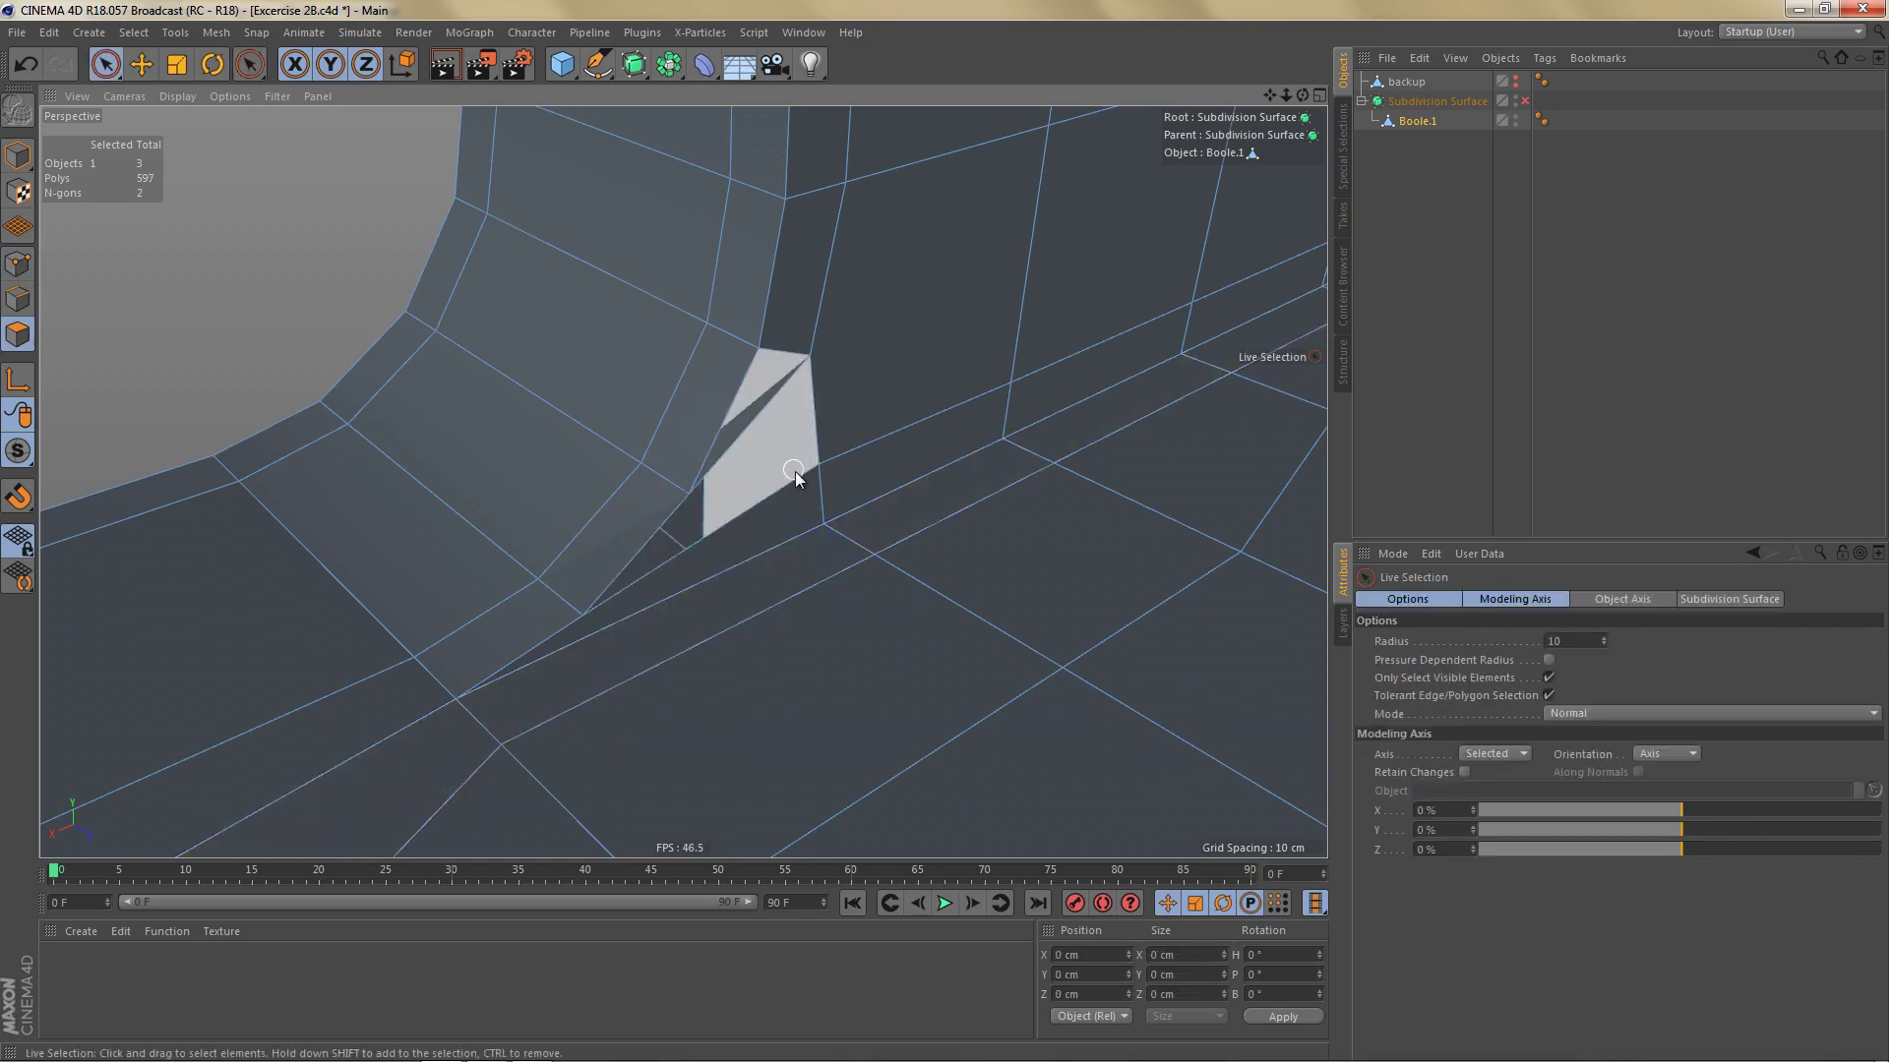
# Step: Select and delete the malformed n-gon between the fillet edge and the wall corner
pyautogui.keyDown('alt'); pyautogui.moveTo(795, 470); pyautogui.dragTo(893, 411, button='right'); pyautogui.keyUp('alt')
pyautogui.keyDown('alt'); pyautogui.moveTo(894, 421); pyautogui.dragTo(473, 316); pyautogui.keyUp('alt')
pyautogui.click(473, 317)
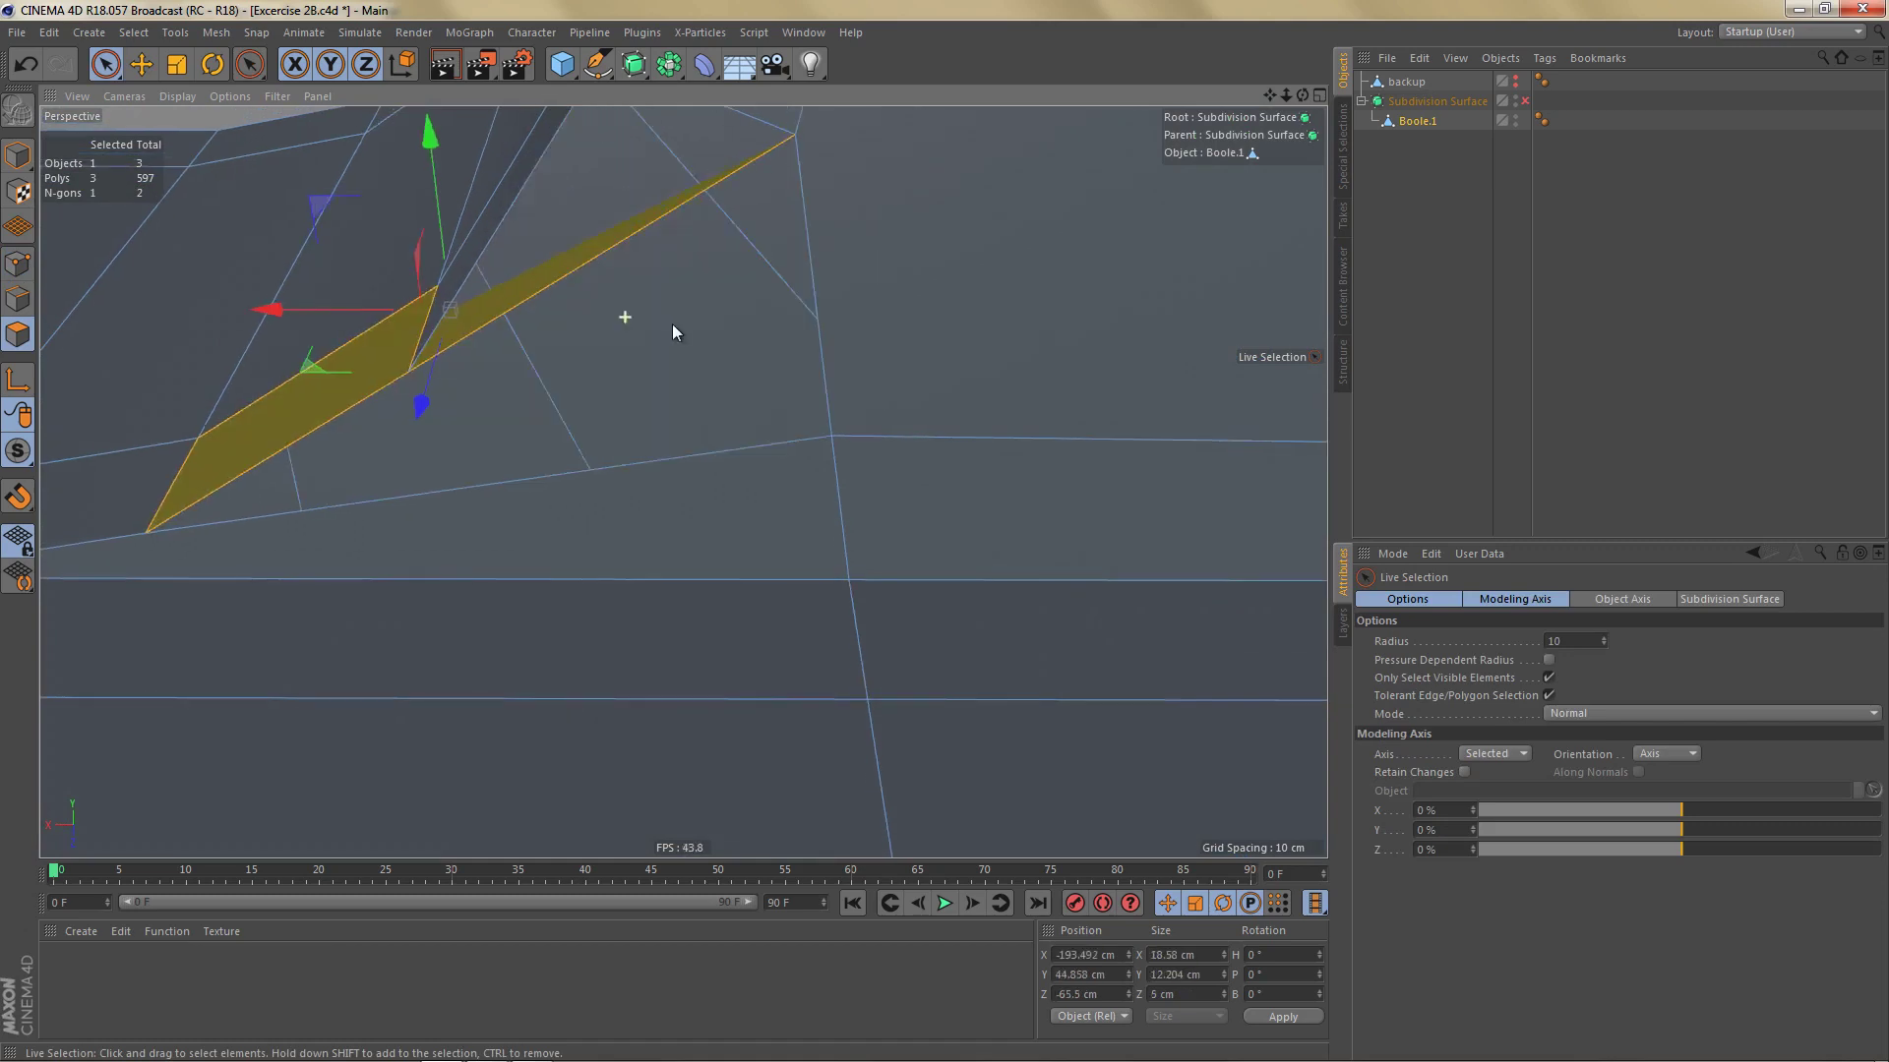
pyautogui.keyDown('alt'); pyautogui.moveTo(671, 323); pyautogui.dragTo(665, 398); pyautogui.keyUp('alt')
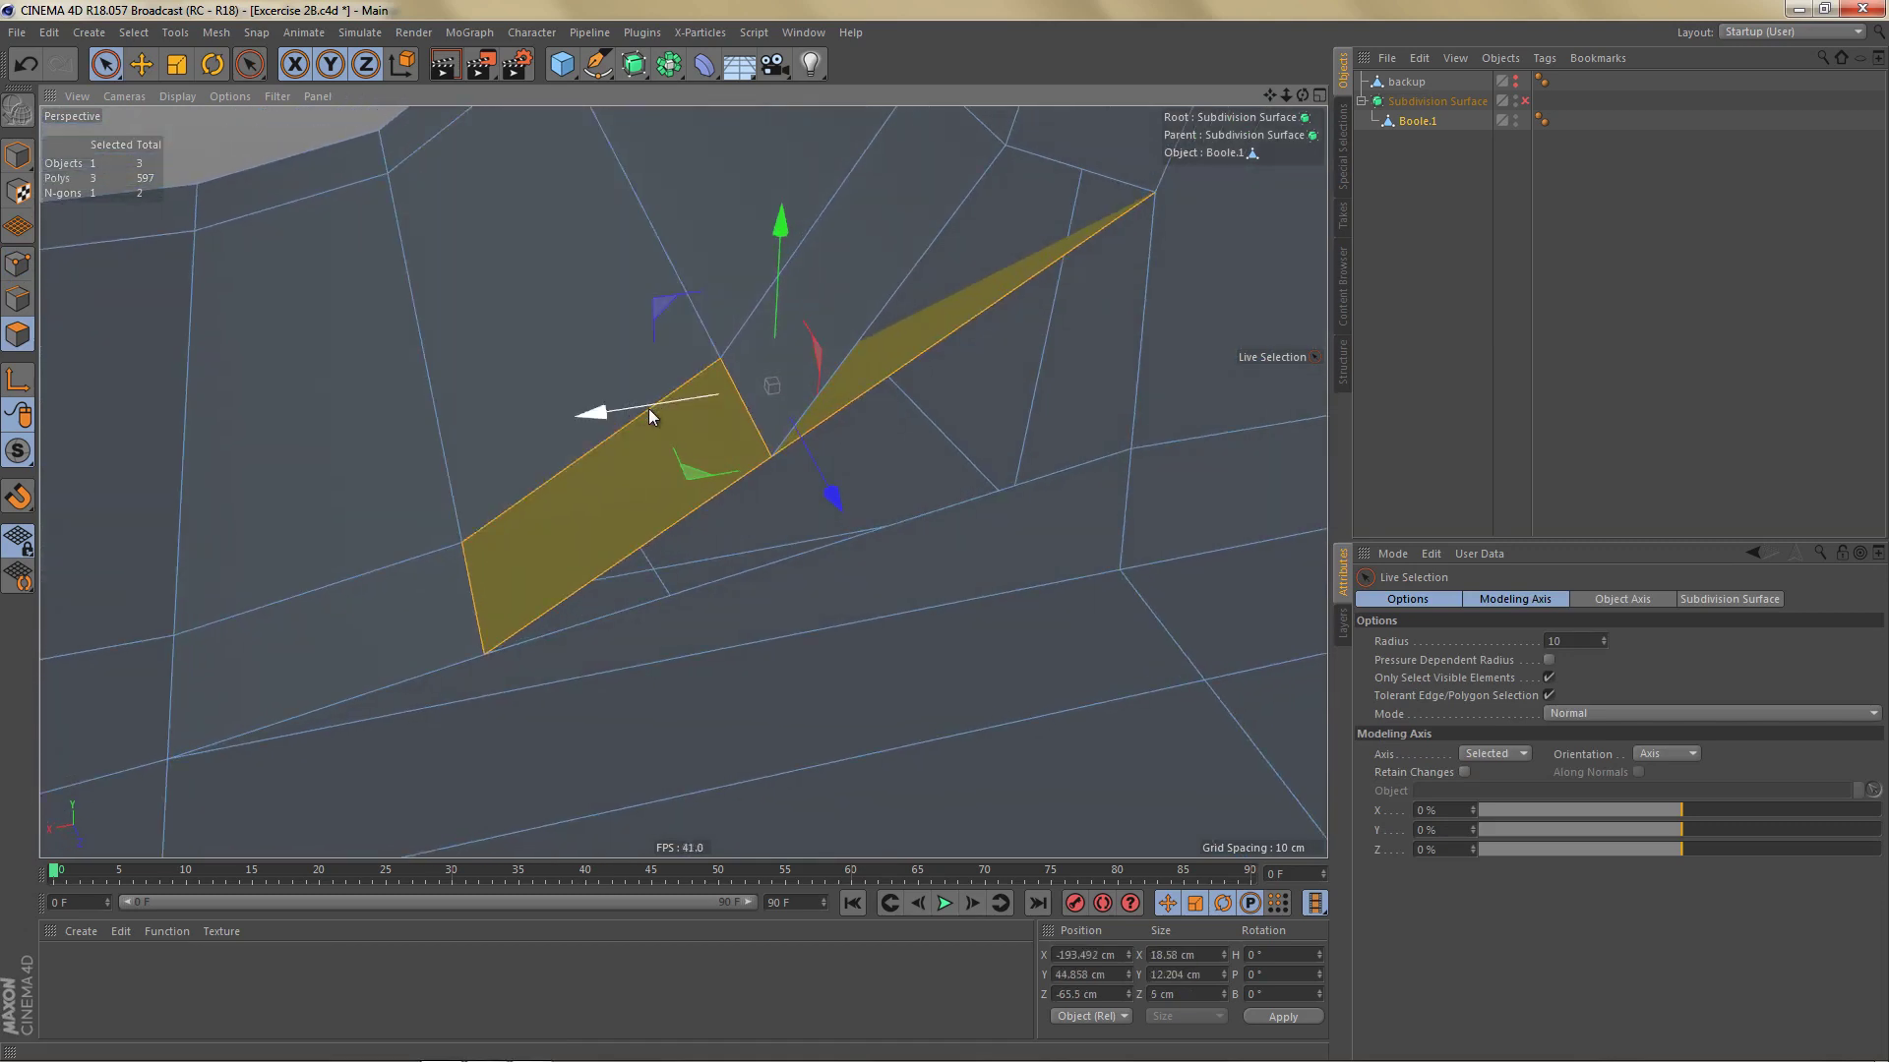
pyautogui.press('Delete')
# Step: Fill the opening between the fillet edge and the wall corner with Close Polygon Hole
pyautogui.scroll(-5, 653, 485)
pyautogui.keyDown('alt'); pyautogui.moveTo(642, 476); pyautogui.dragTo(788, 515); pyautogui.keyUp('alt')
pyautogui.press('m')
pyautogui.press('e')
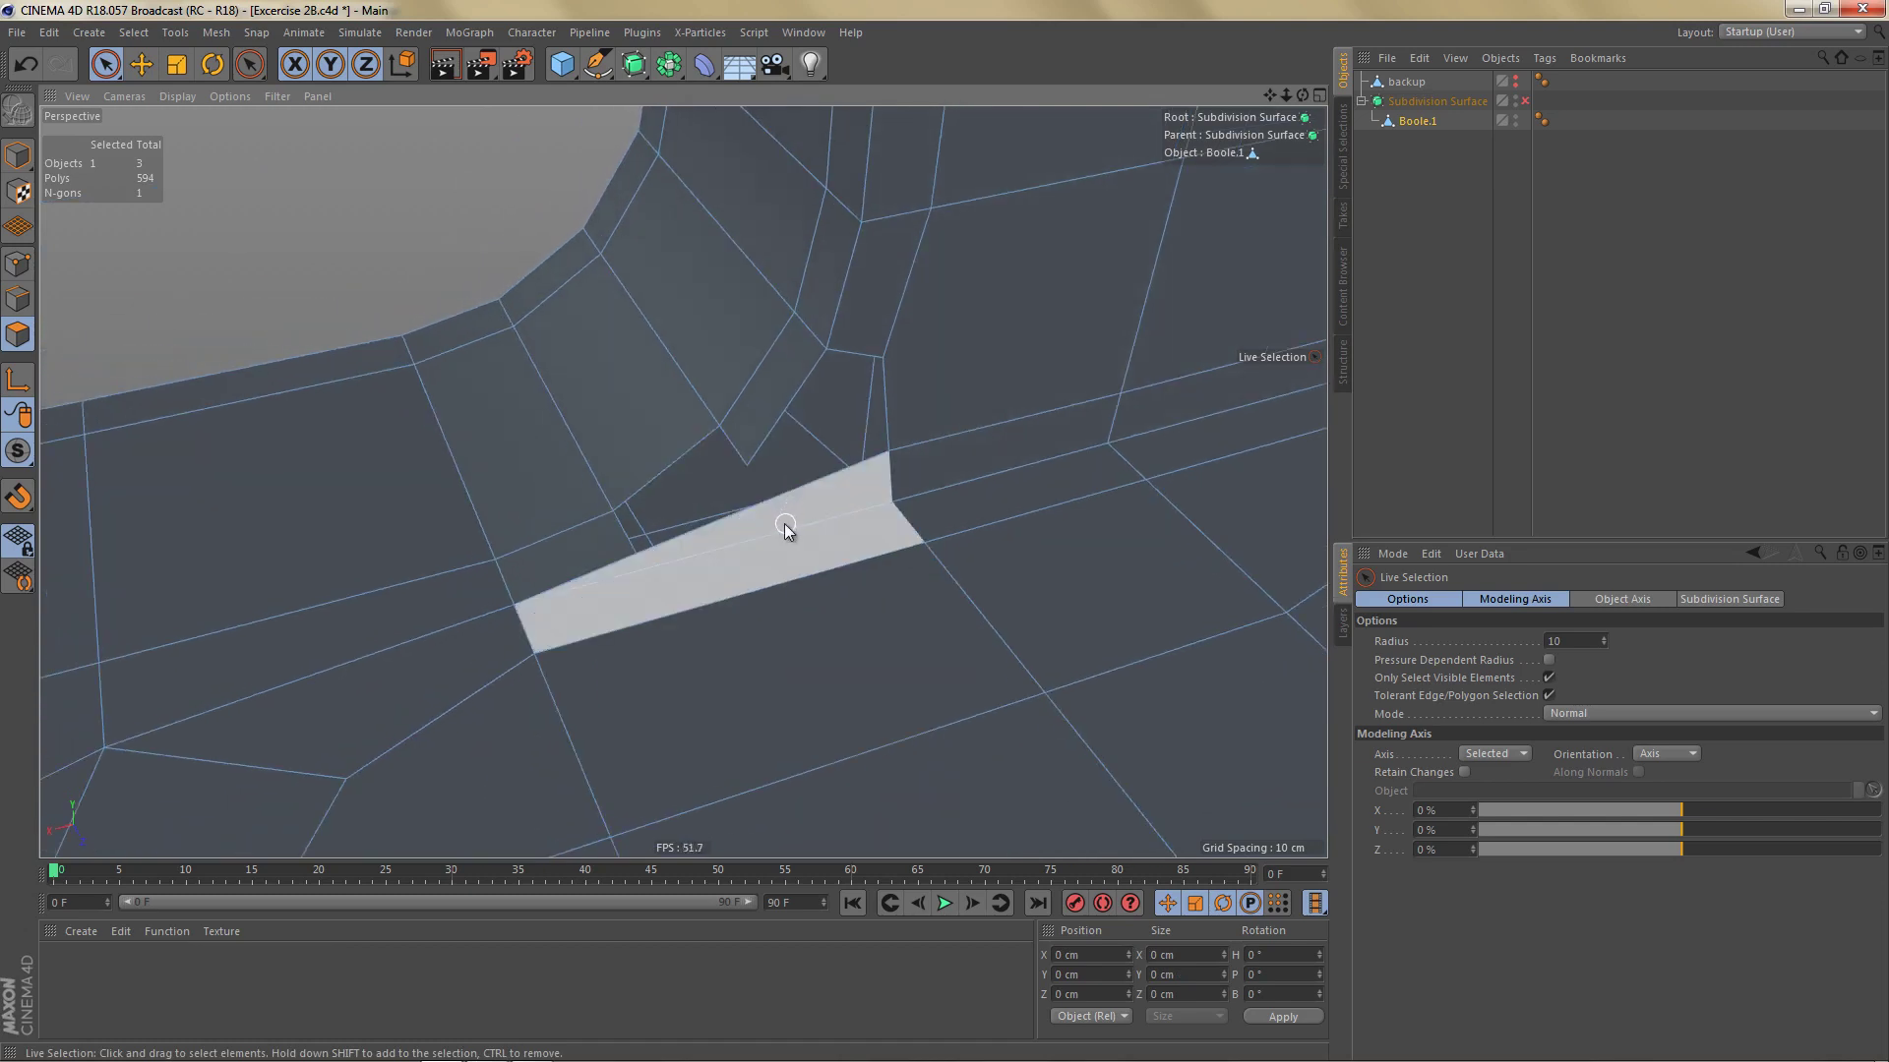
pyautogui.keyDown('alt'); pyautogui.moveTo(626, 500); pyautogui.dragTo(732, 440); pyautogui.keyUp('alt')
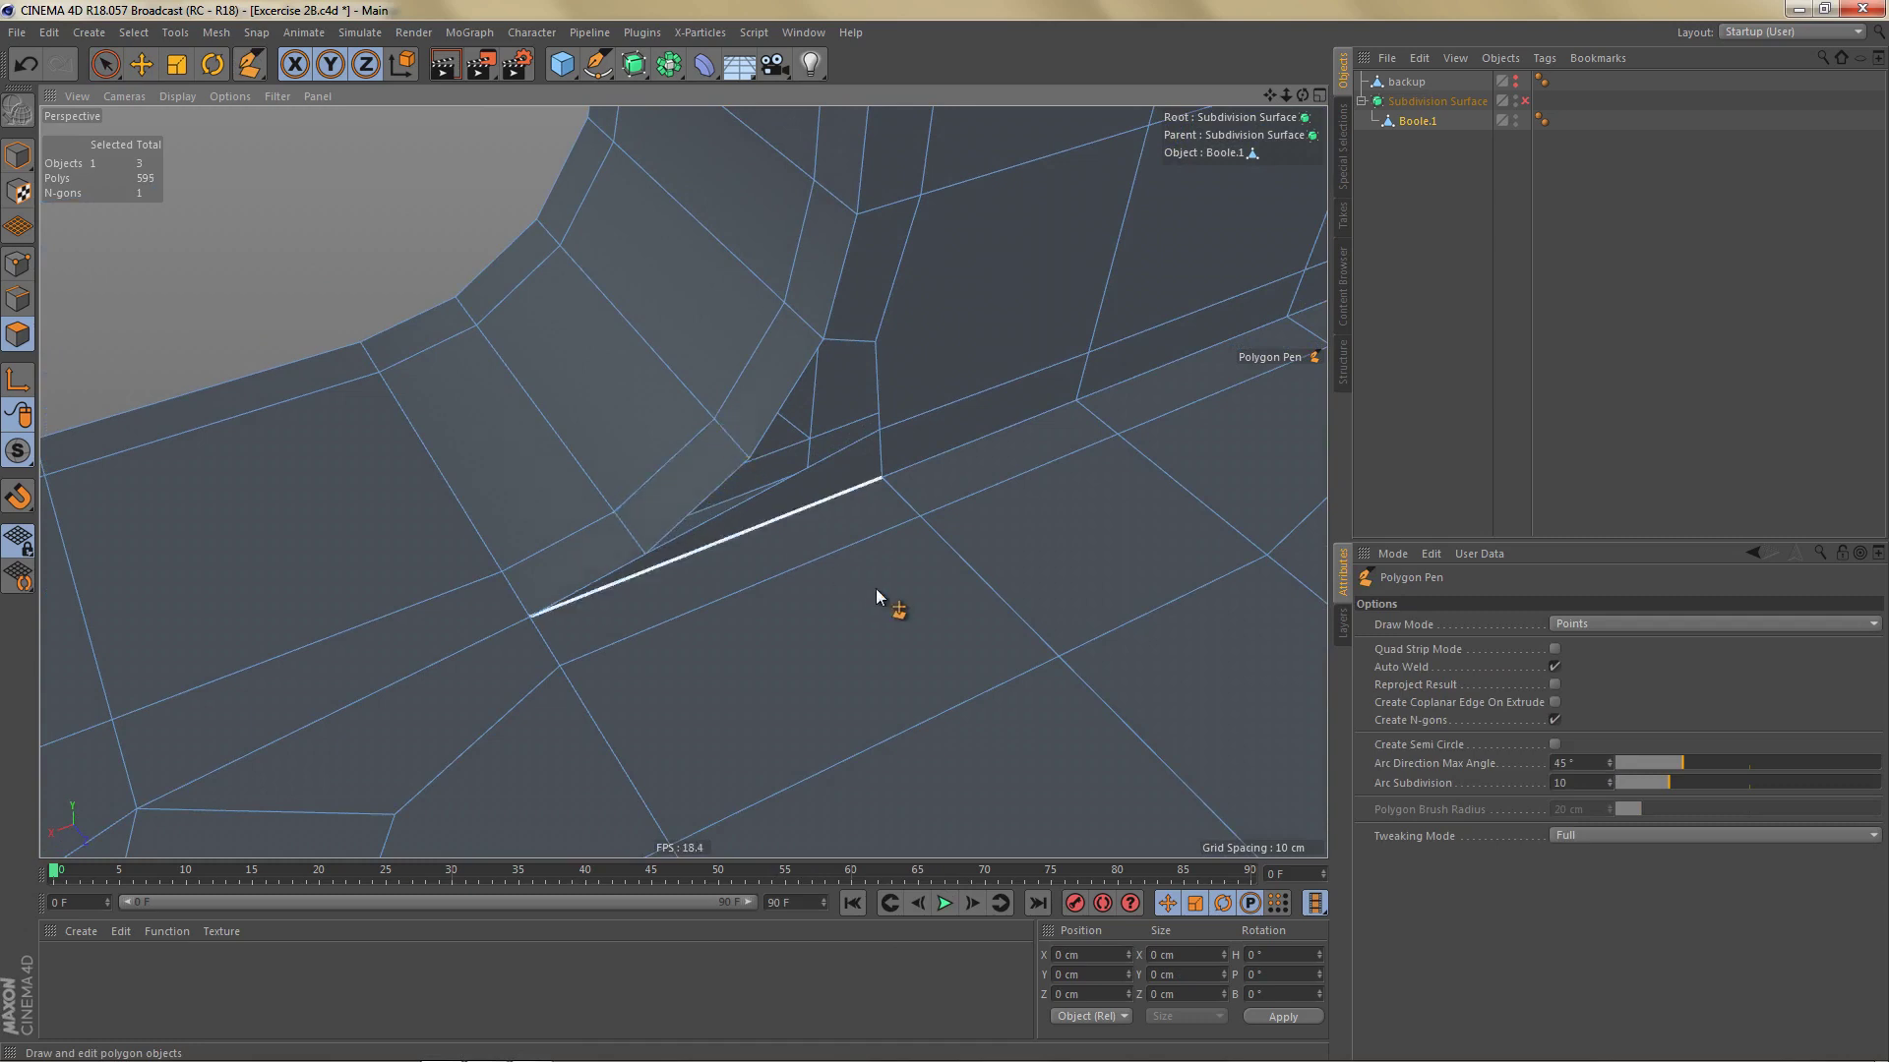
pyautogui.keyDown('alt'); pyautogui.moveTo(874, 588); pyautogui.dragTo(853, 537); pyautogui.keyUp('alt')
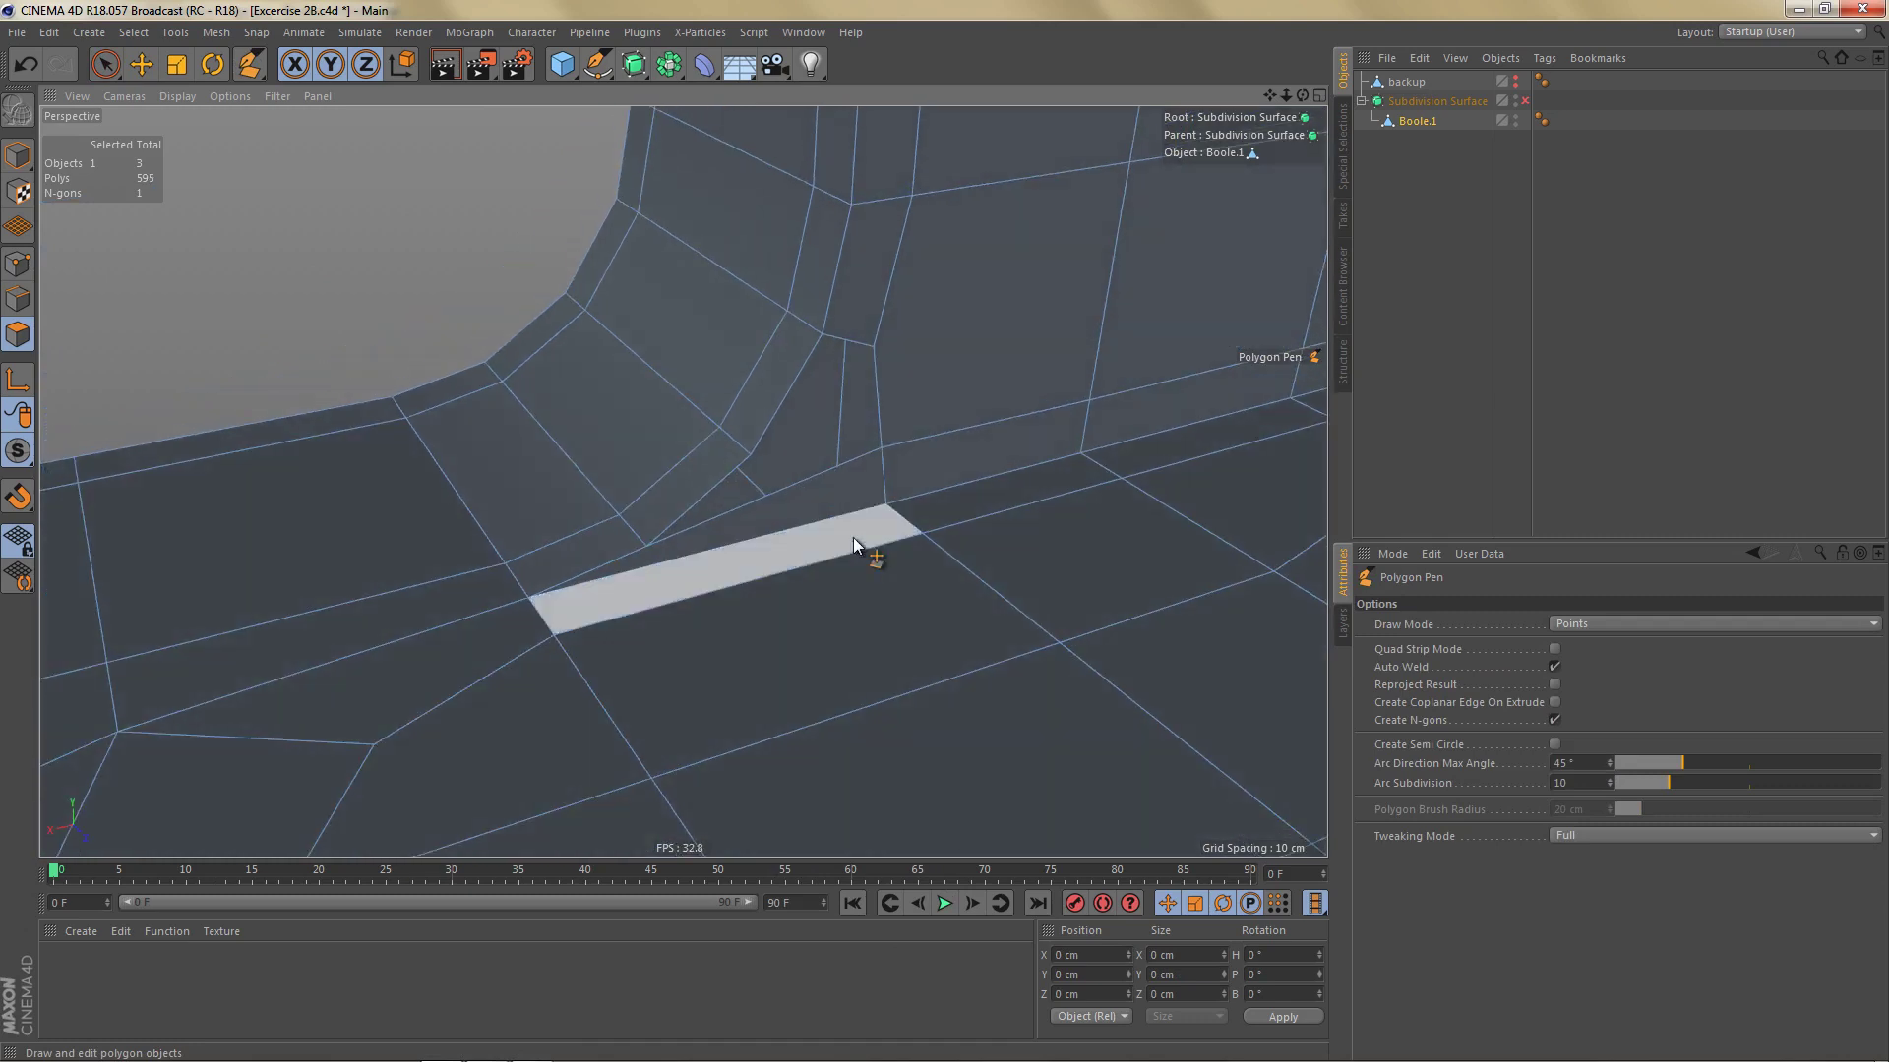
pyautogui.rightClick(970, 539)
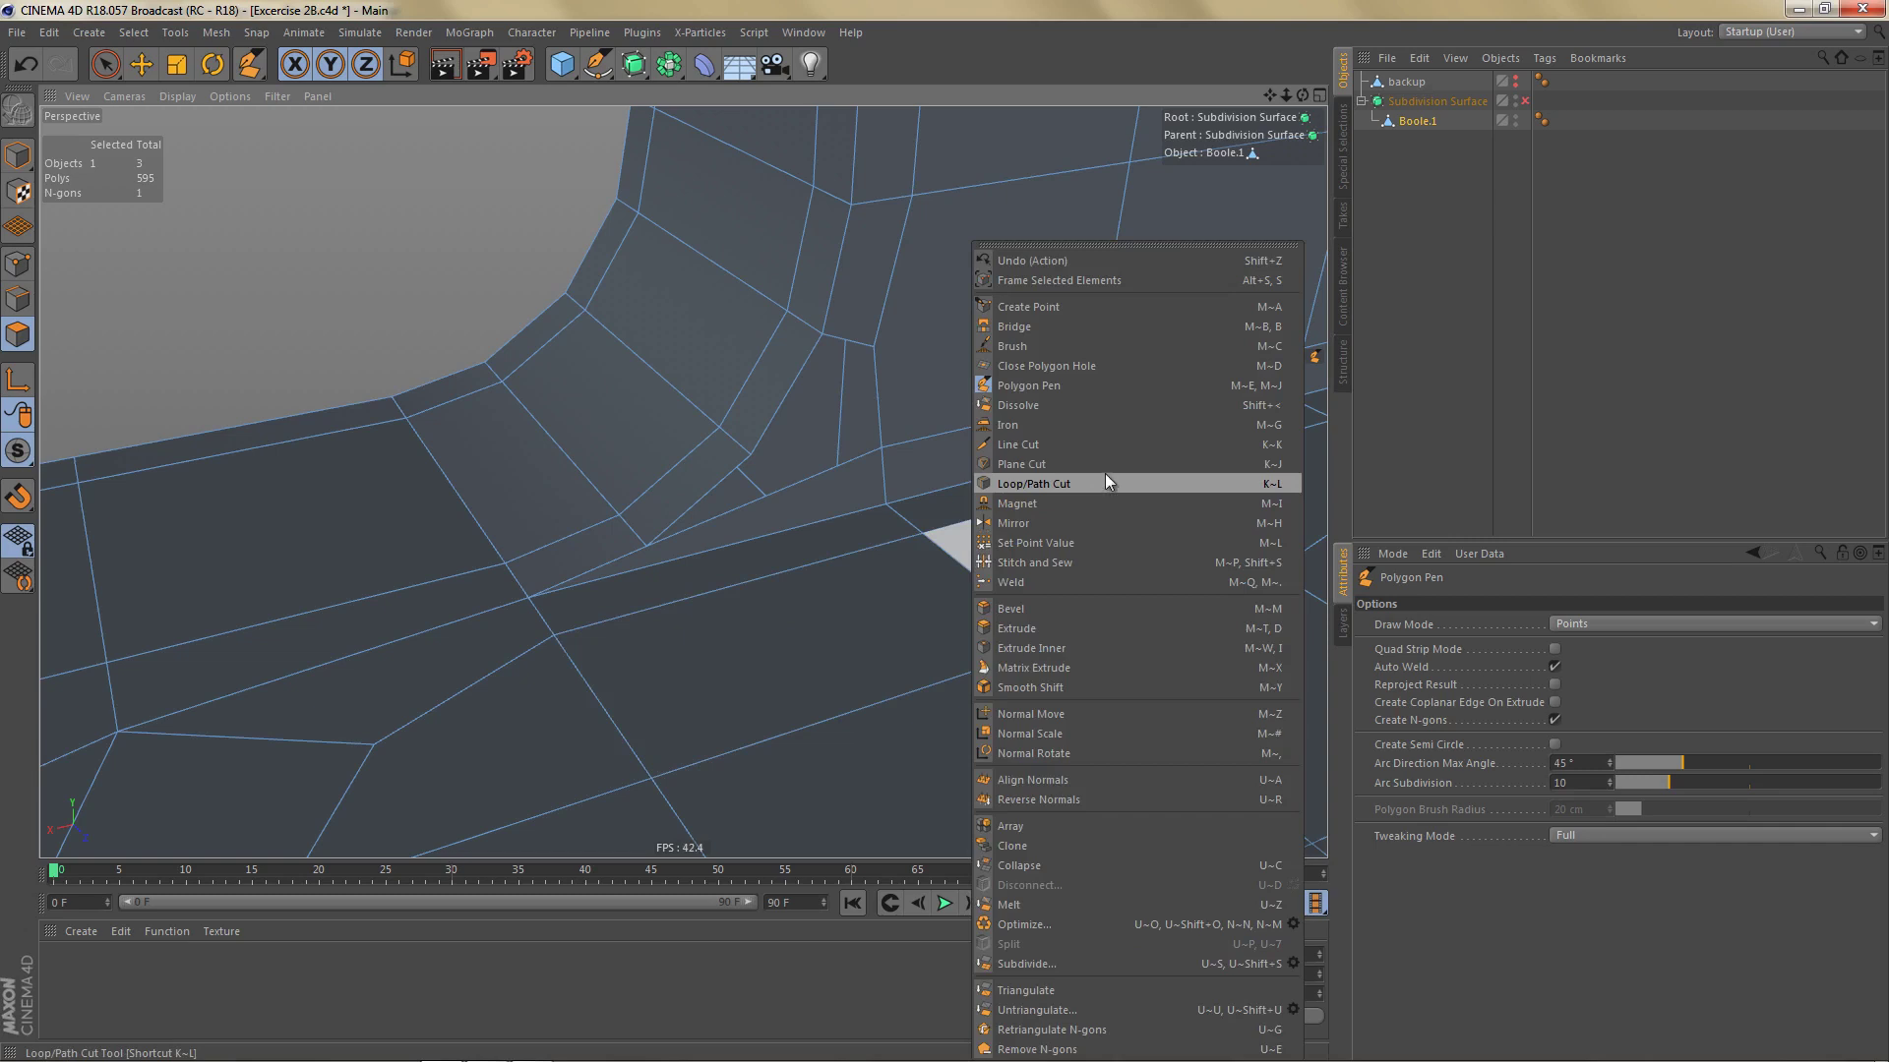
pyautogui.click(1119, 366)
pyautogui.click(843, 464)
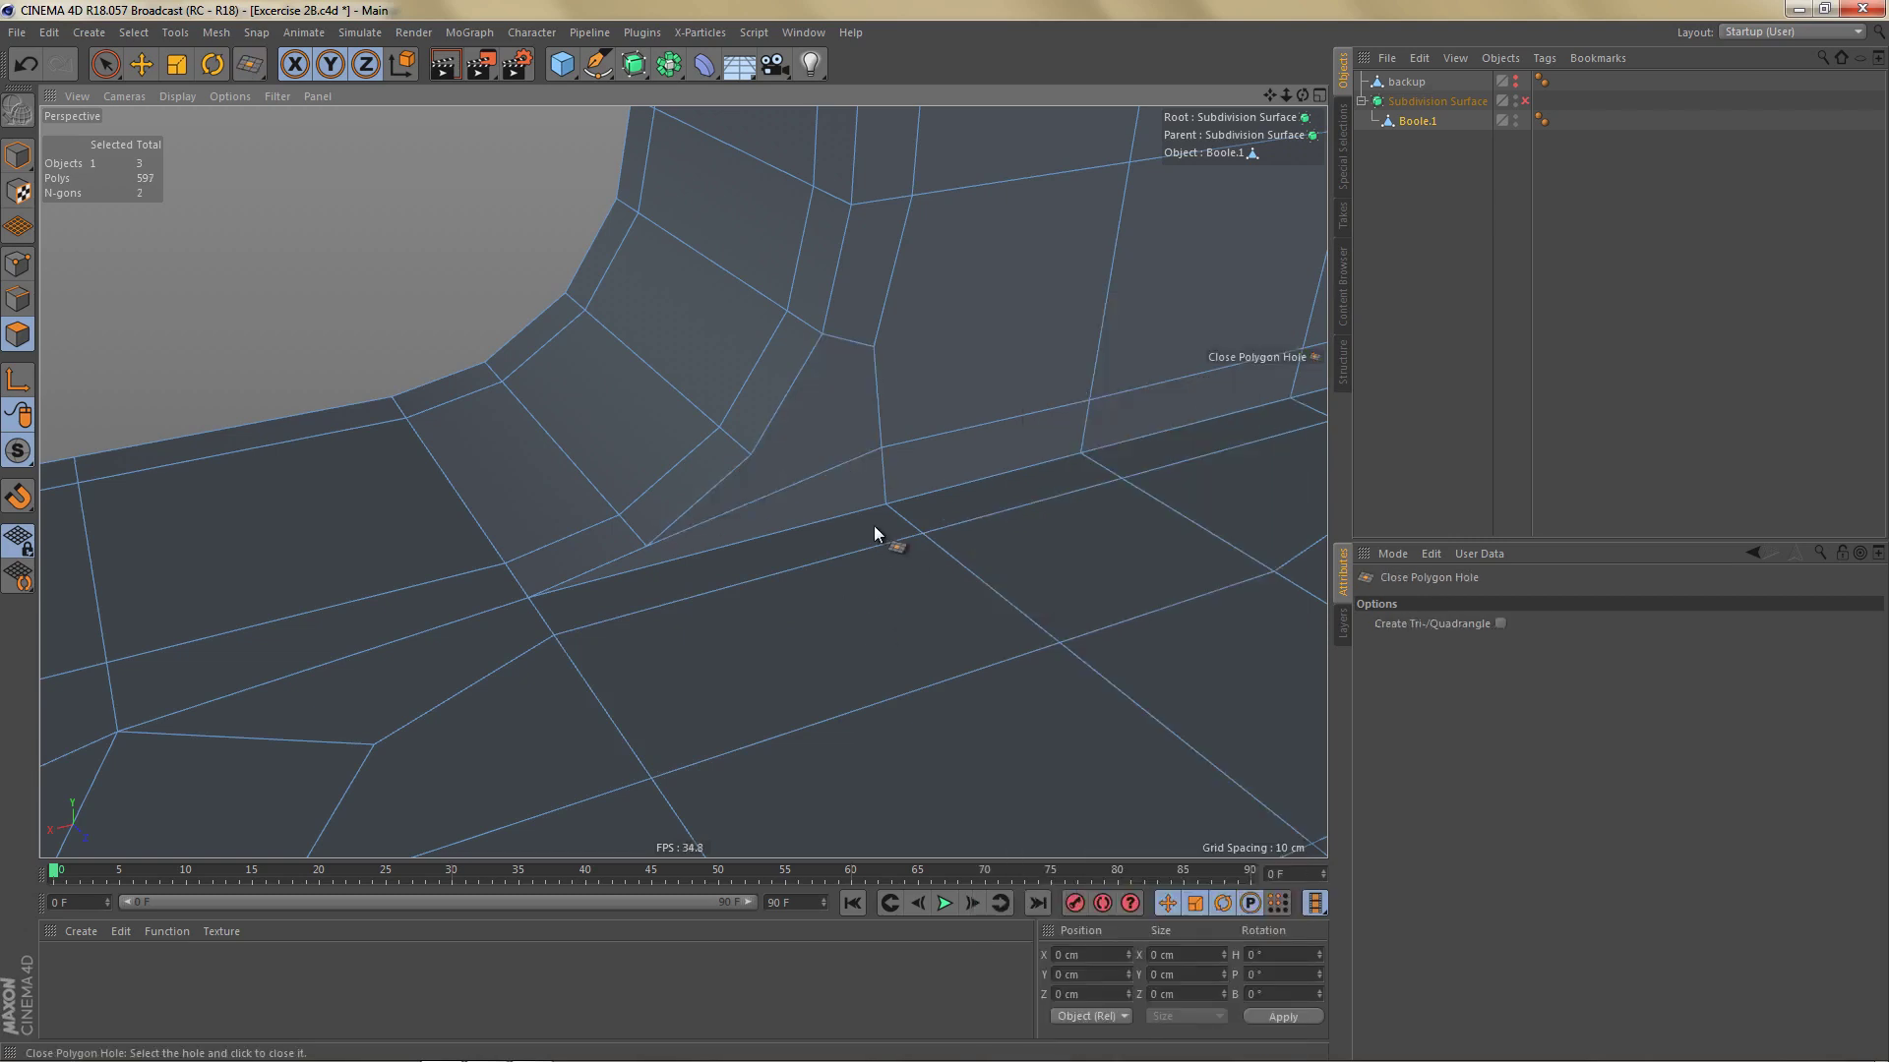
# Step: Line Cut from the fillet edge's next point up to the middle of the short wall edge above the support loop
pyautogui.keyDown('alt'); pyautogui.moveTo(874, 525); pyautogui.dragTo(856, 580); pyautogui.keyUp('alt')
pyautogui.press('k')
pyautogui.press('k')
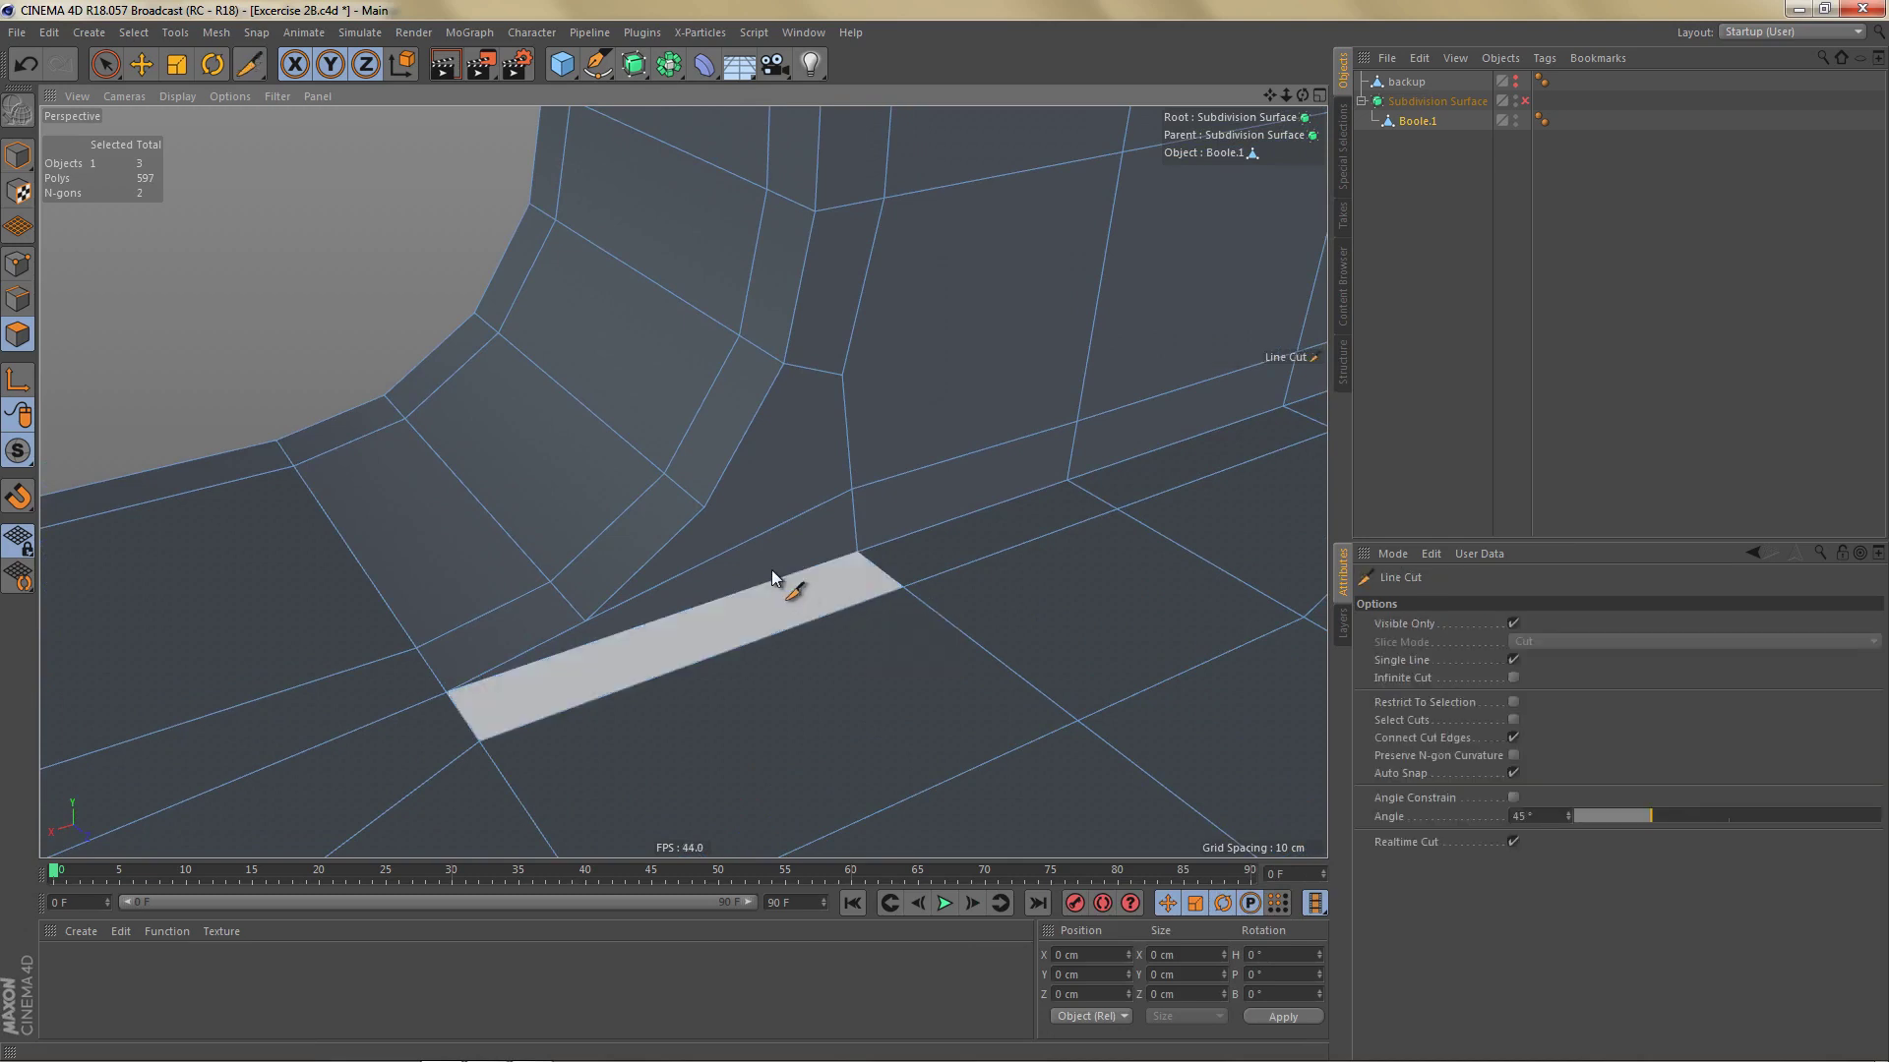
pyautogui.click(705, 509)
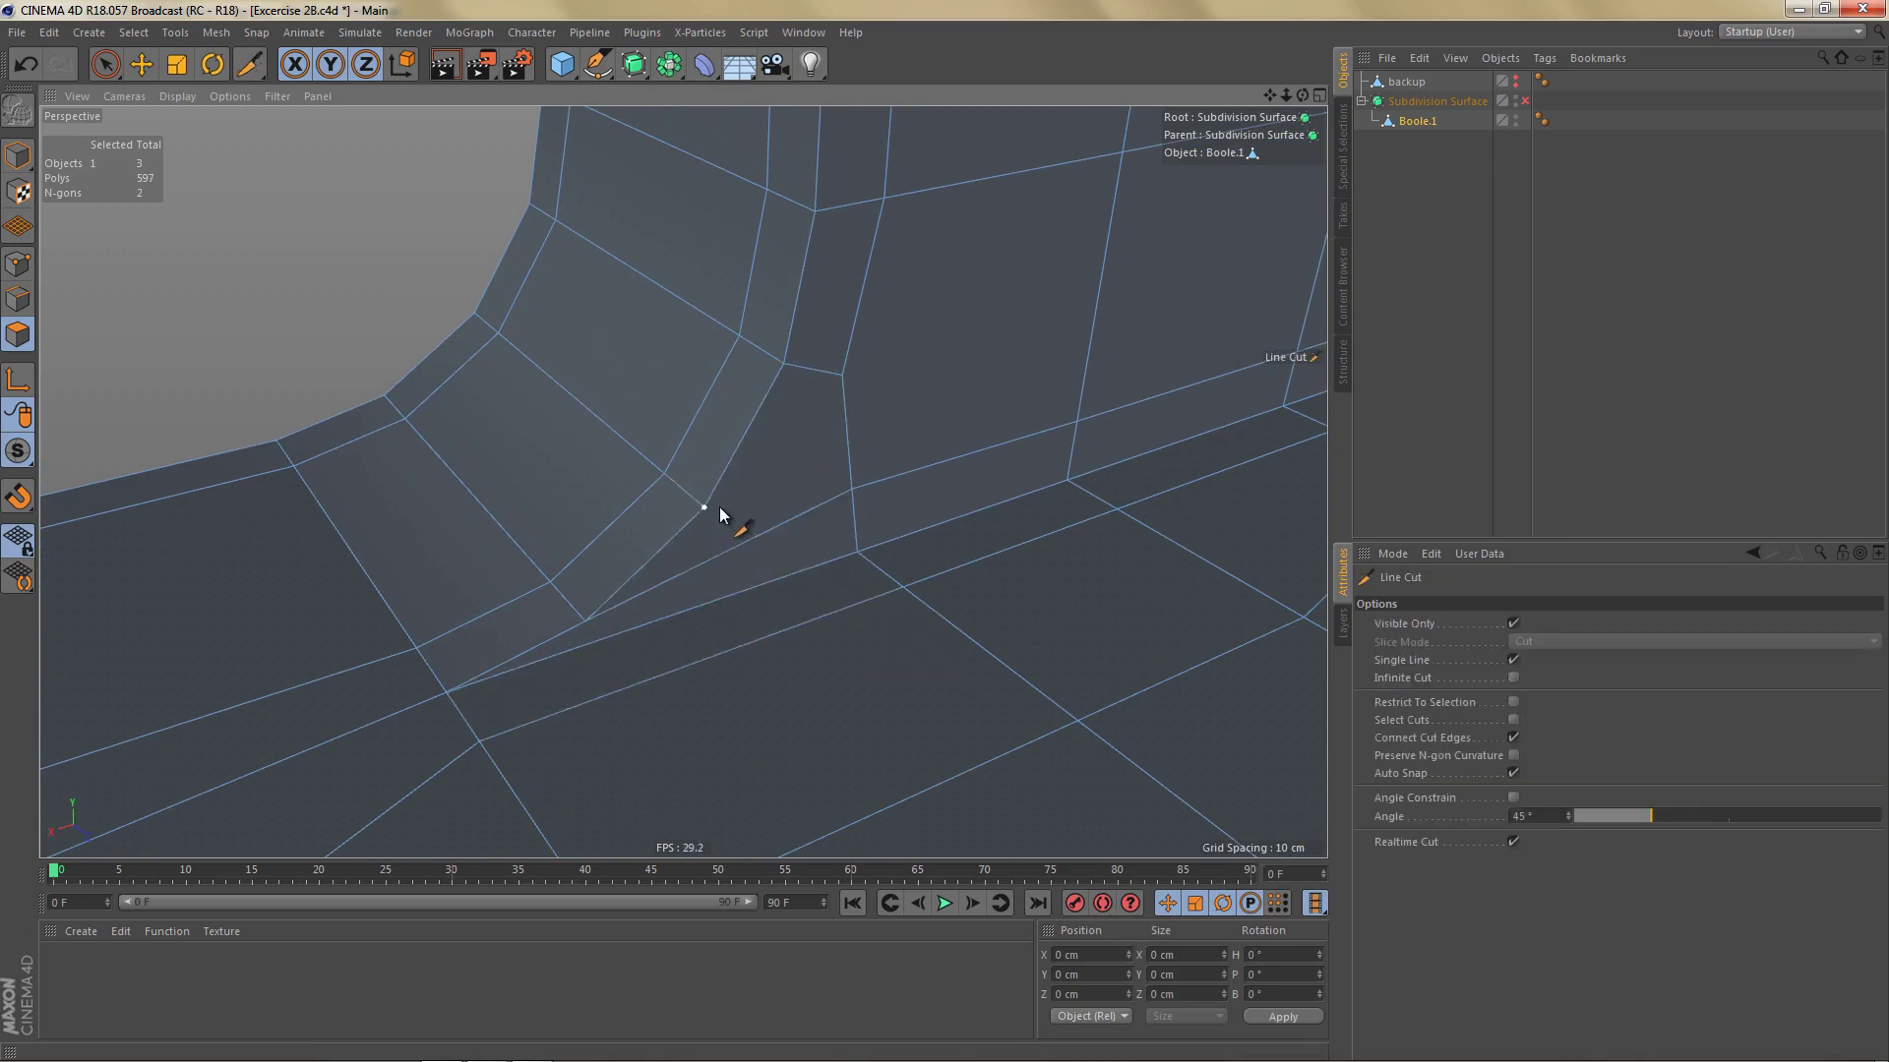
pyautogui.click(845, 431)
pyautogui.press('Return')
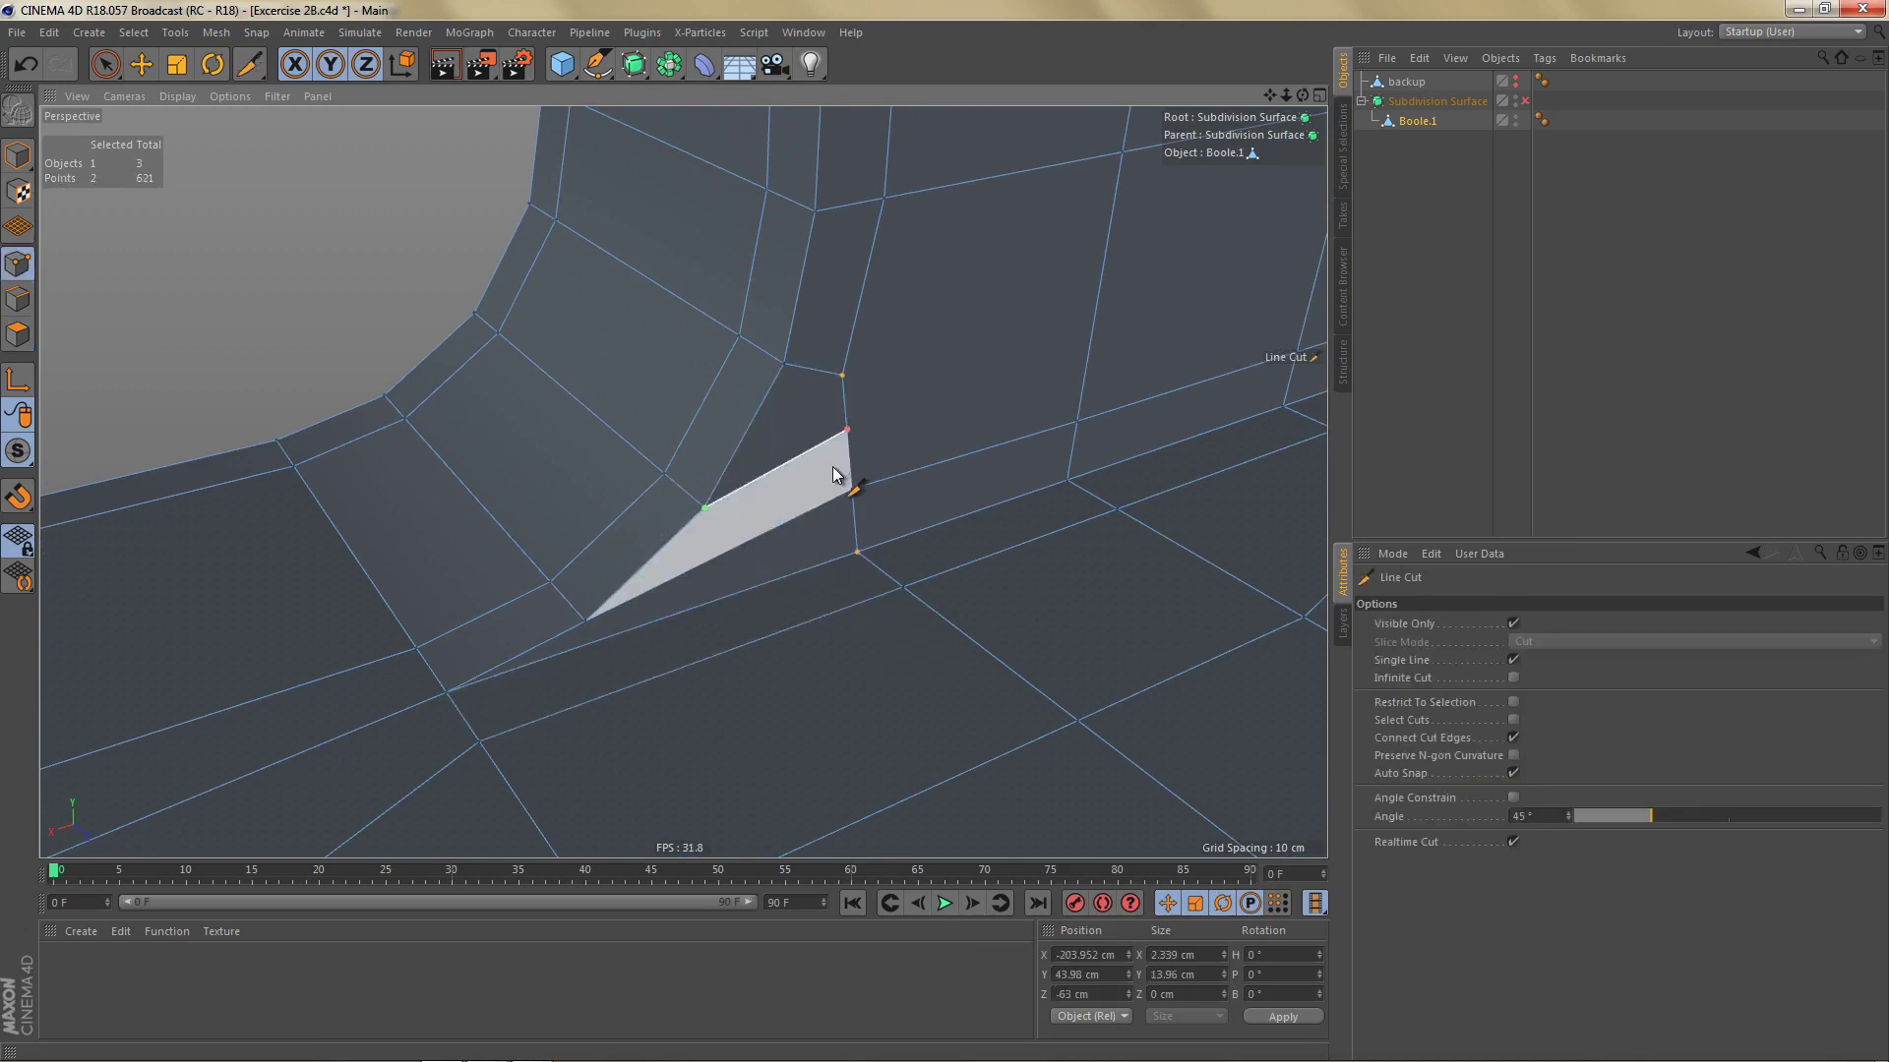
# Step: Select the new point on the short wall edge and shift it about 2 cm along X toward the fillet
pyautogui.press('space')
pyautogui.click(847, 431)
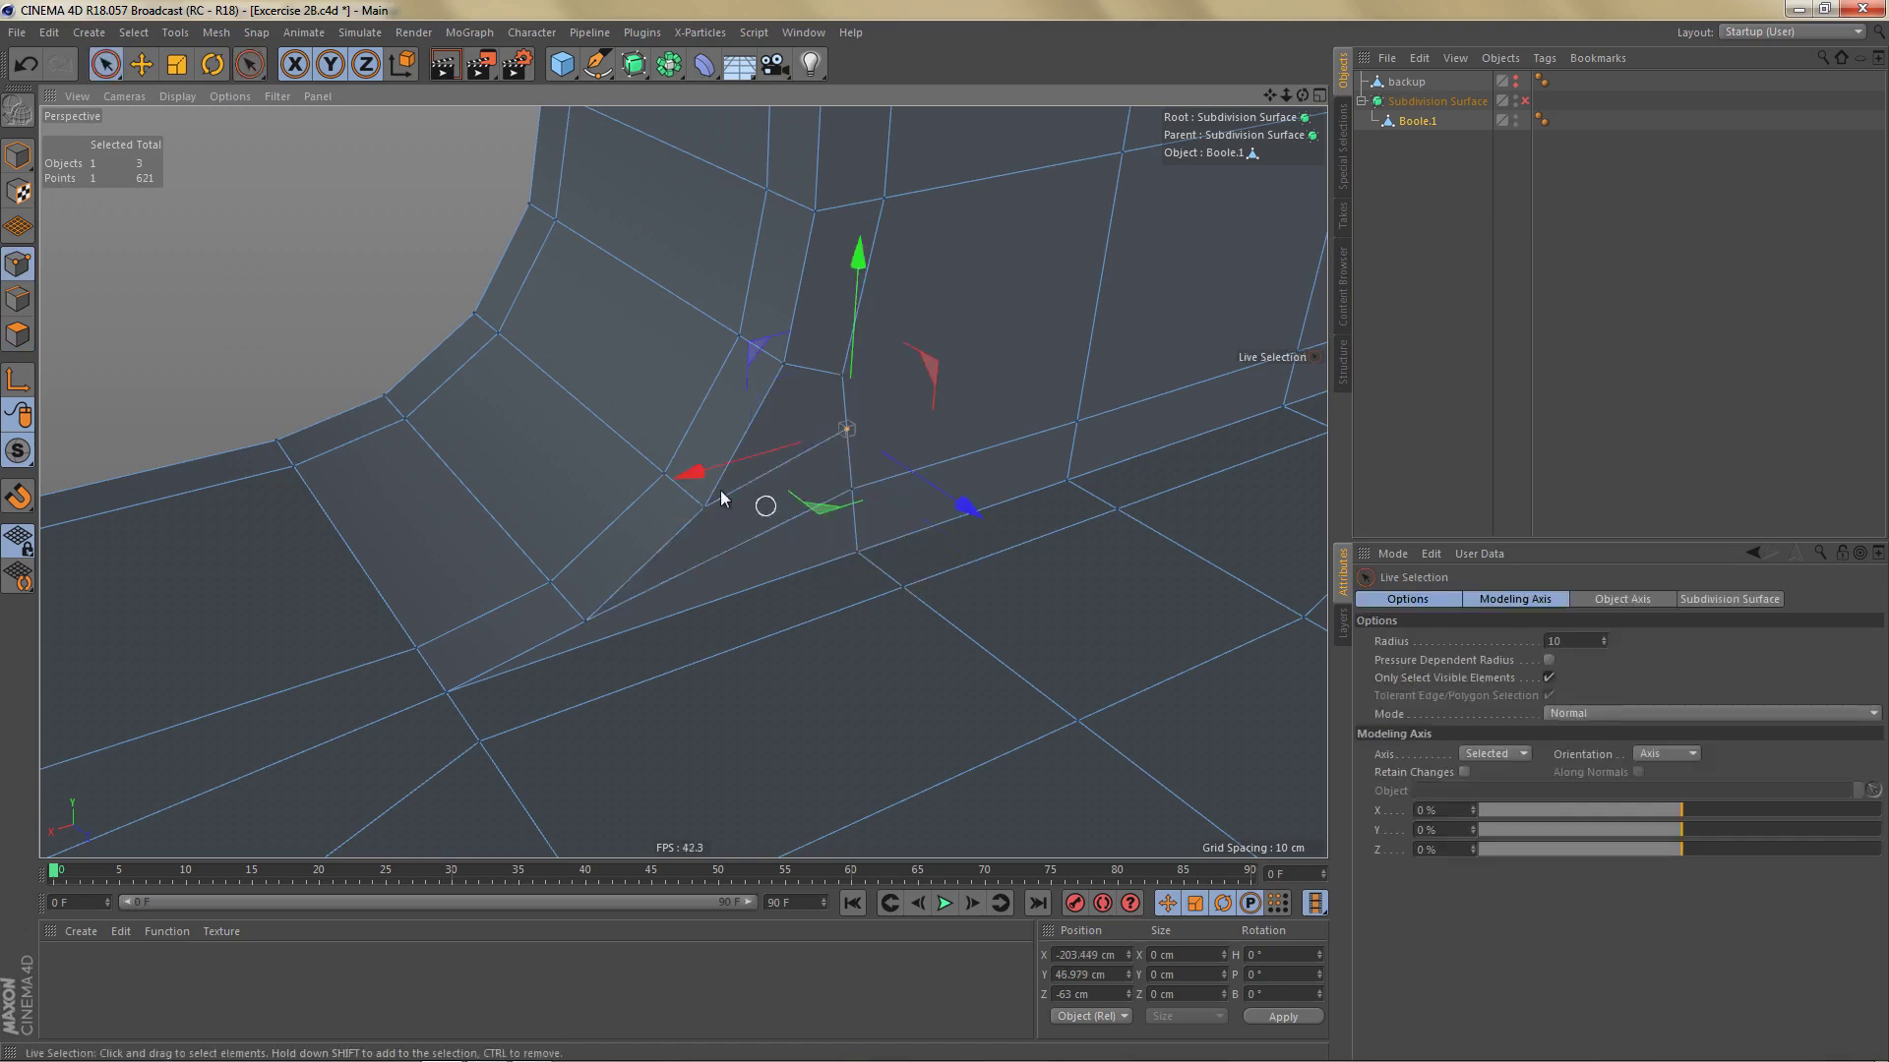
pyautogui.moveTo(697, 488); pyautogui.dragTo(665, 480)
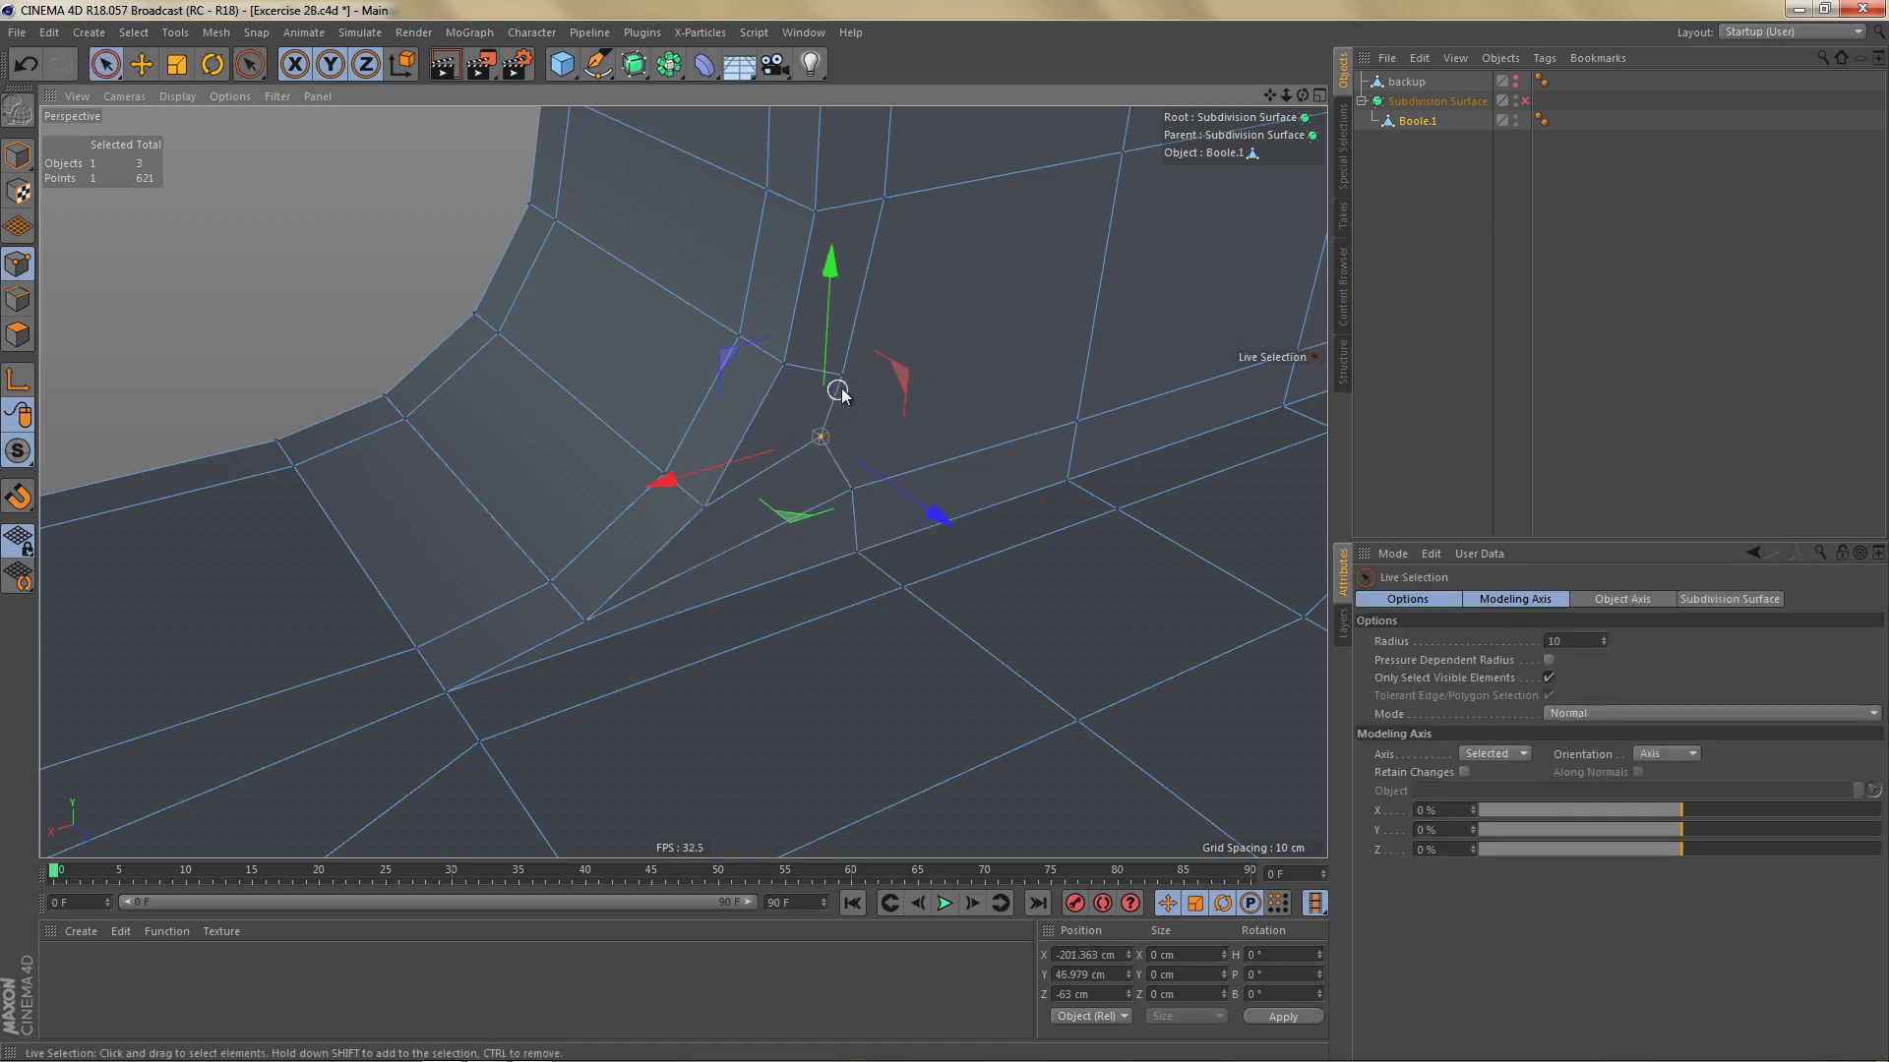
# Step: Connect the wall's corner point above the shifted point to the next point along the lower support loop
pyautogui.keyDown('shift'); pyautogui.click(1078, 421); pyautogui.keyUp('shift')
pyautogui.press('m')
pyautogui.press('m')
pyautogui.click(976, 543)
# Step: Turn on the Subdivision Surface and render the view from several angles to examine the smoothed fillet-to-wall transition
pyautogui.keyDown('alt'); pyautogui.moveTo(864, 559); pyautogui.dragTo(877, 456); pyautogui.keyUp('alt')
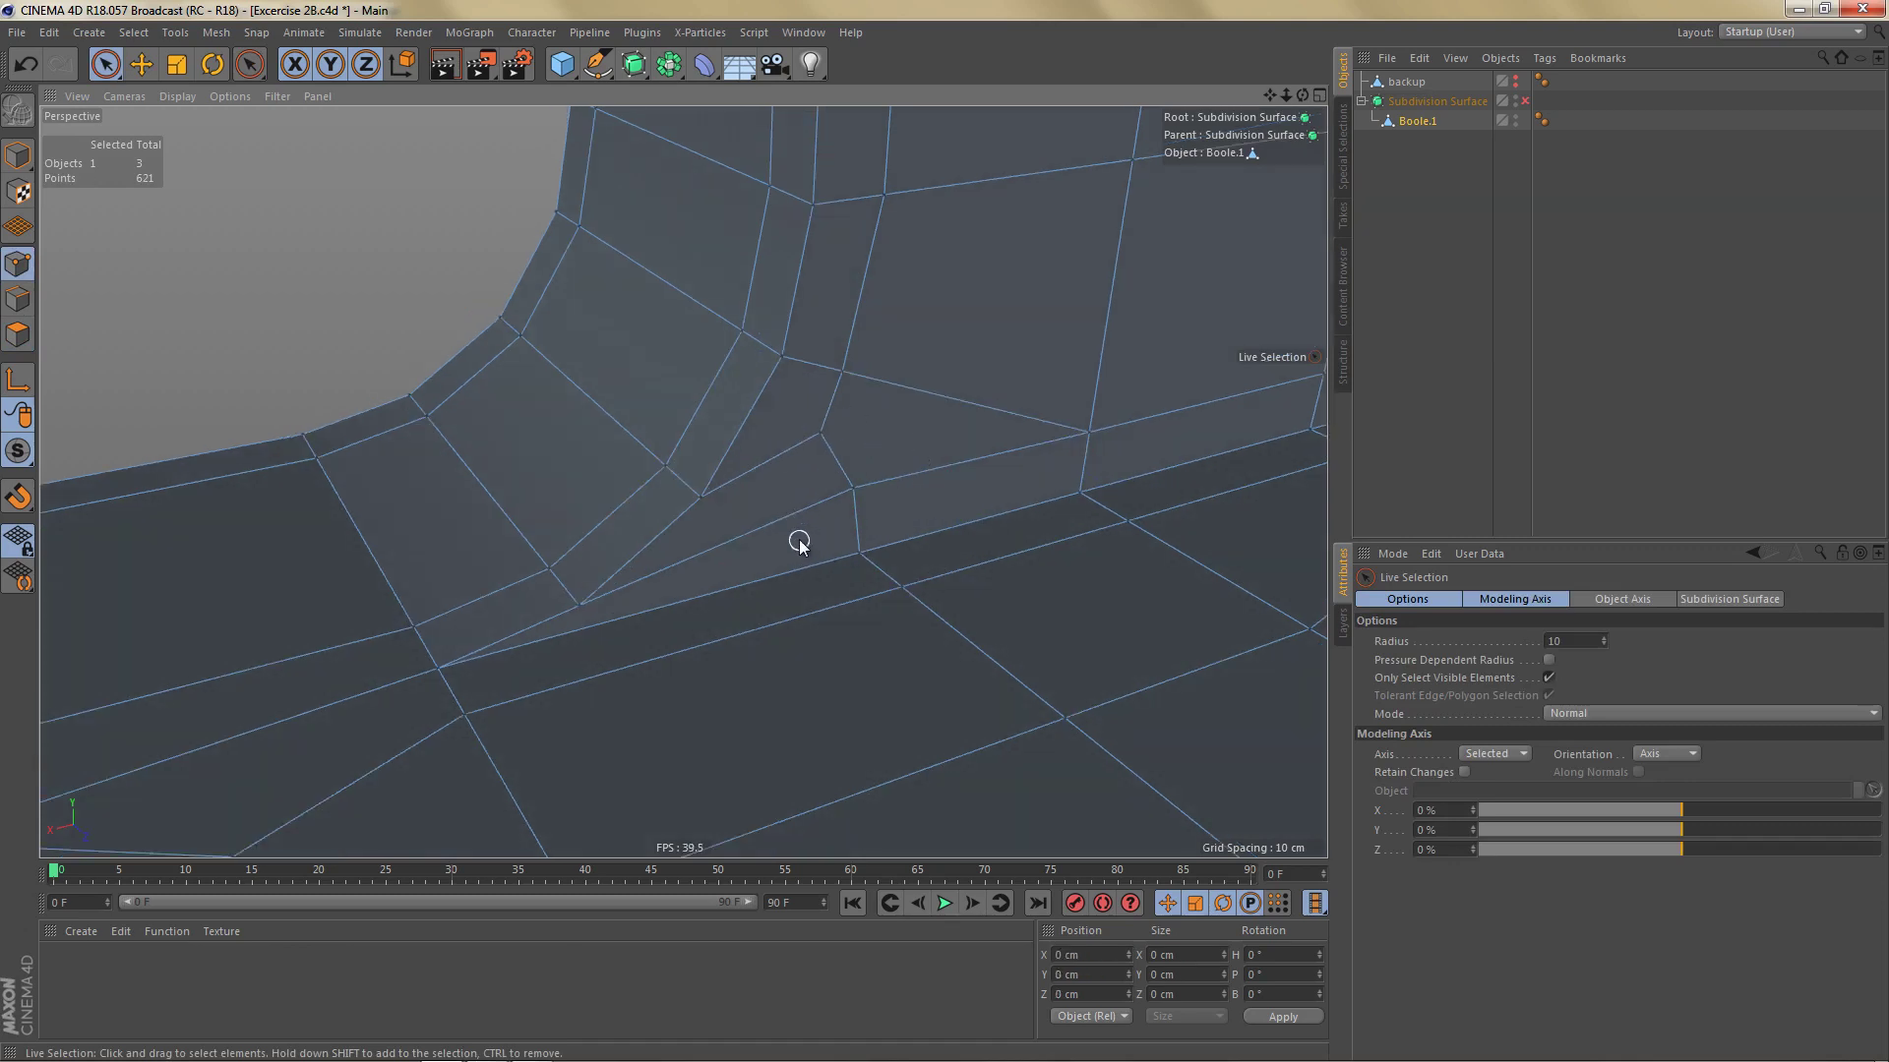
pyautogui.press('q')
pyautogui.keyDown('alt'); pyautogui.moveTo(803, 549); pyautogui.dragTo(627, 547); pyautogui.keyUp('alt')
pyautogui.hotkey('ctrl', 'r')
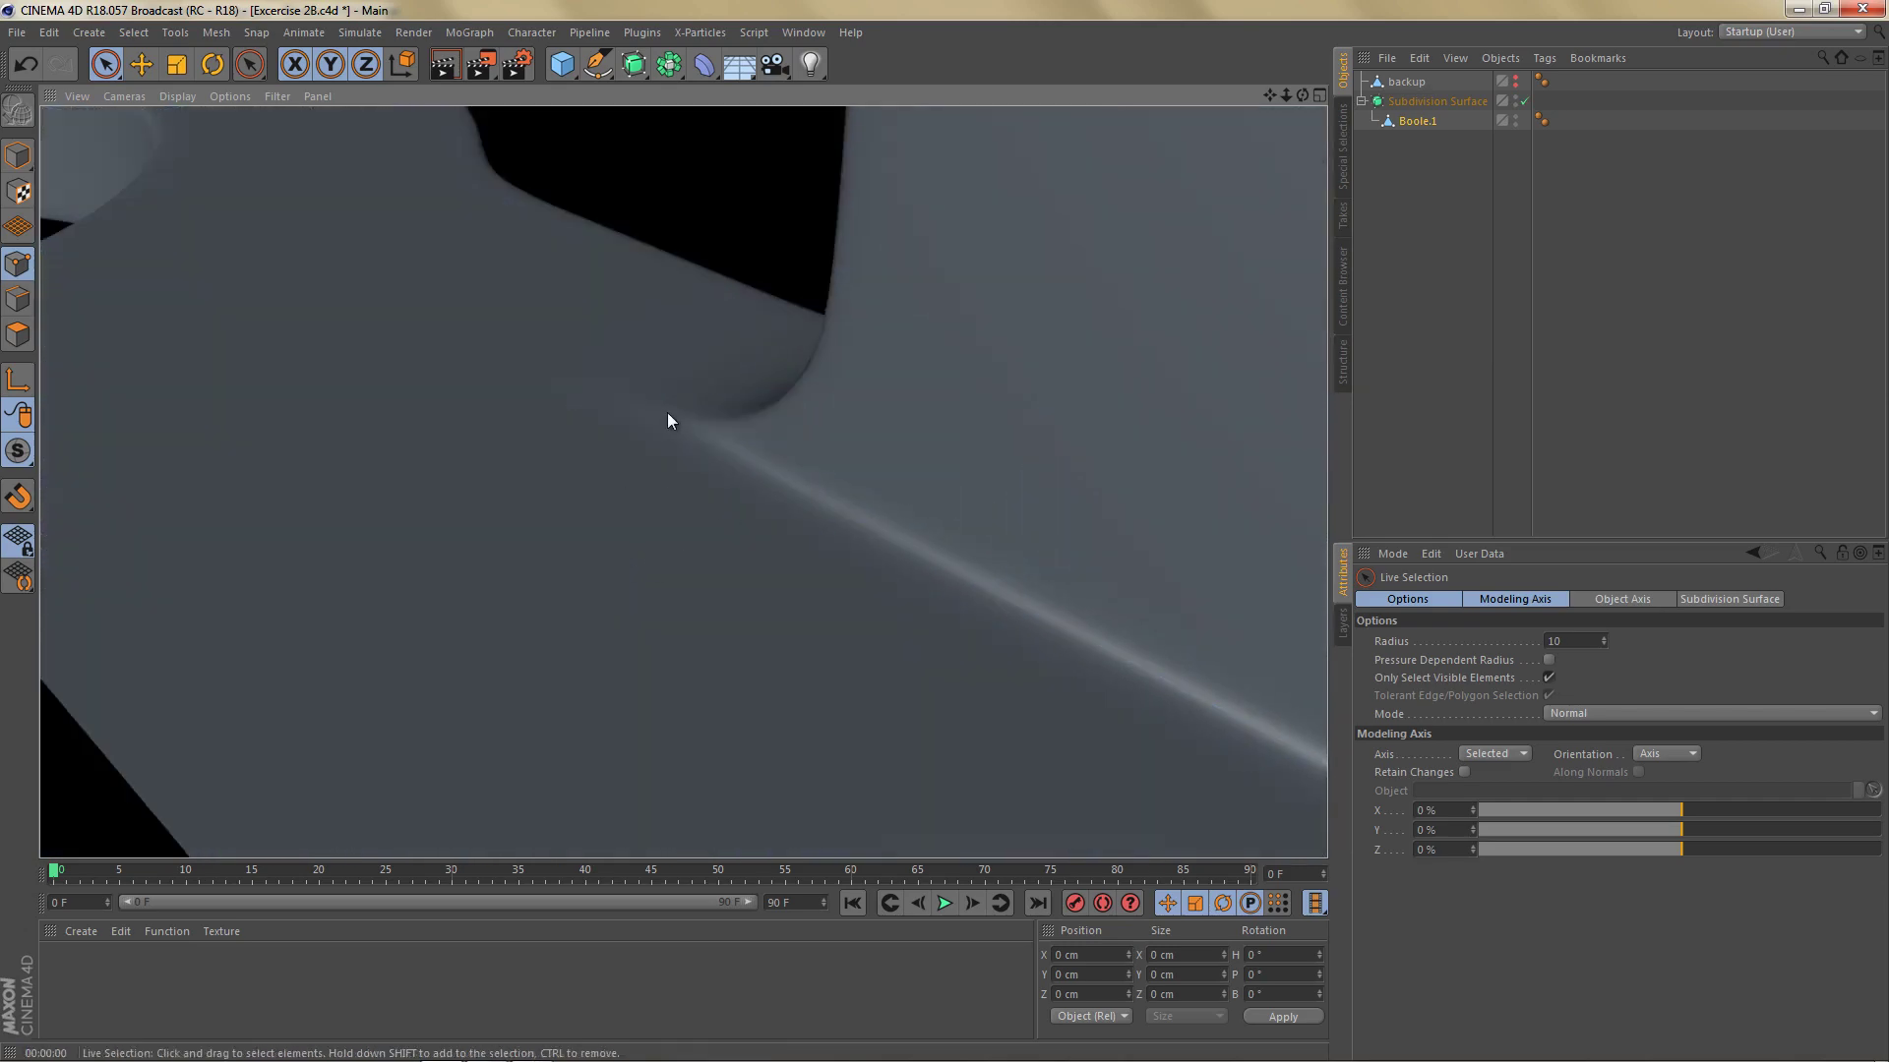
pyautogui.moveTo(836, 451)
pyautogui.keyDown('alt'); pyautogui.mouseDown()
pyautogui.moveTo(666, 574)
pyautogui.moveTo(958, 504)
pyautogui.moveTo(1071, 504)
pyautogui.moveTo(935, 534)
pyautogui.moveTo(787, 425)
pyautogui.mouseUp(); pyautogui.keyUp('alt')
pyautogui.hotkey('ctrl', 'r')
pyautogui.moveTo(781, 448)
pyautogui.keyDown('alt'); pyautogui.mouseDown()
pyautogui.moveTo(716, 435)
pyautogui.moveTo(781, 443)
pyautogui.mouseUp(); pyautogui.keyUp('alt')
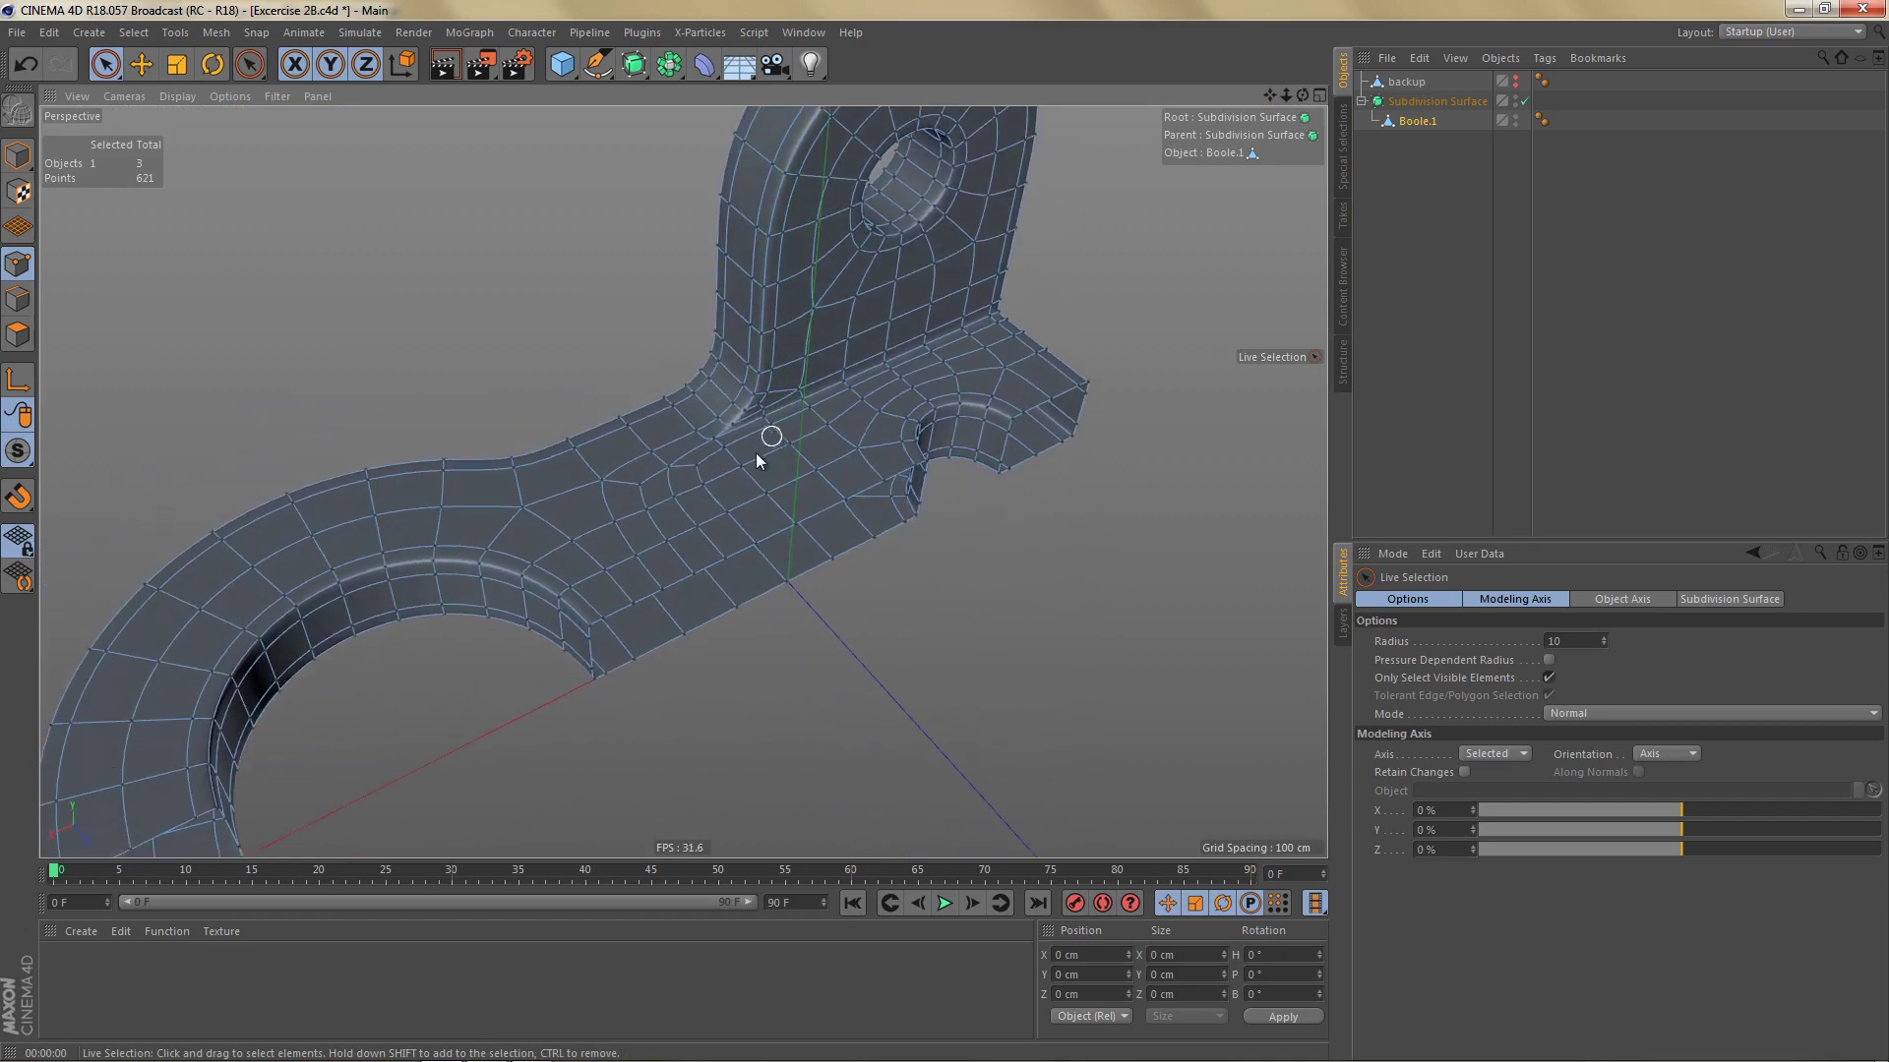